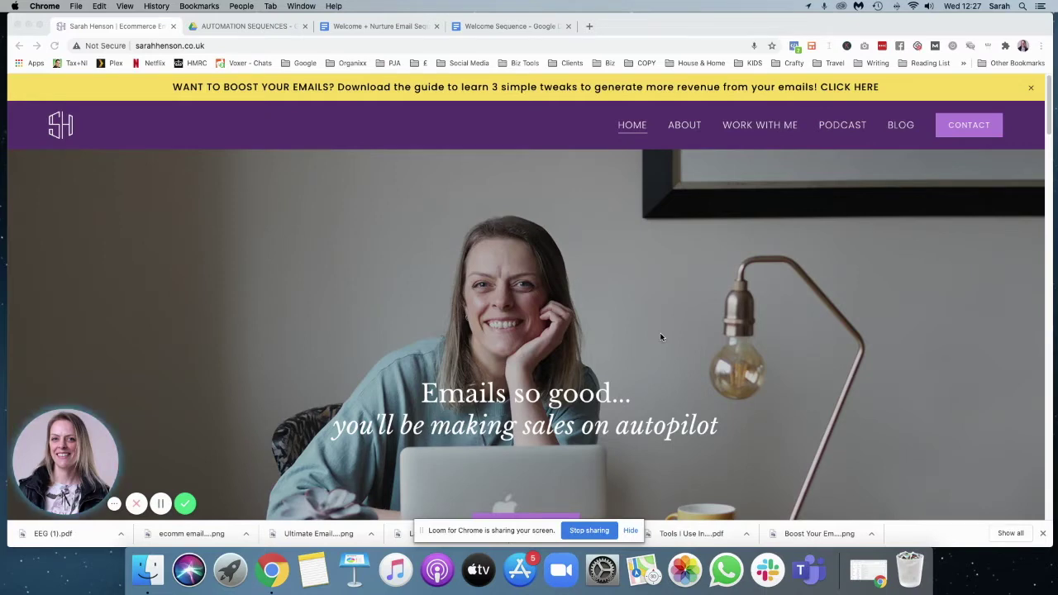
- Open the Boost Your Emails guide page from the website's banner and examine its description and sign-up form
{"action": "left_click", "coordinate": [630, 532]}
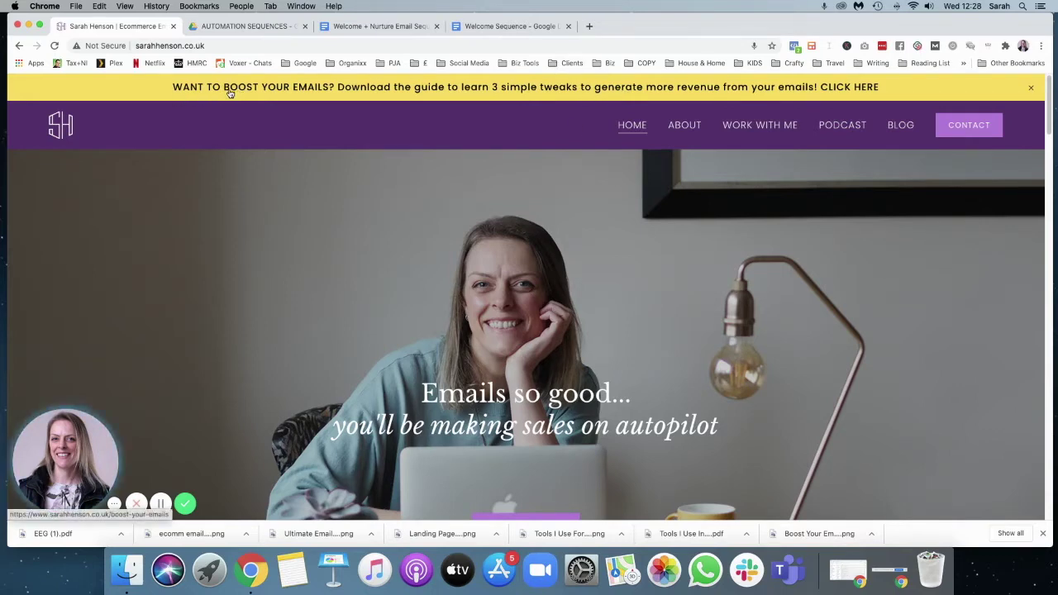
{"action": "left_click", "coordinate": [431, 87]}
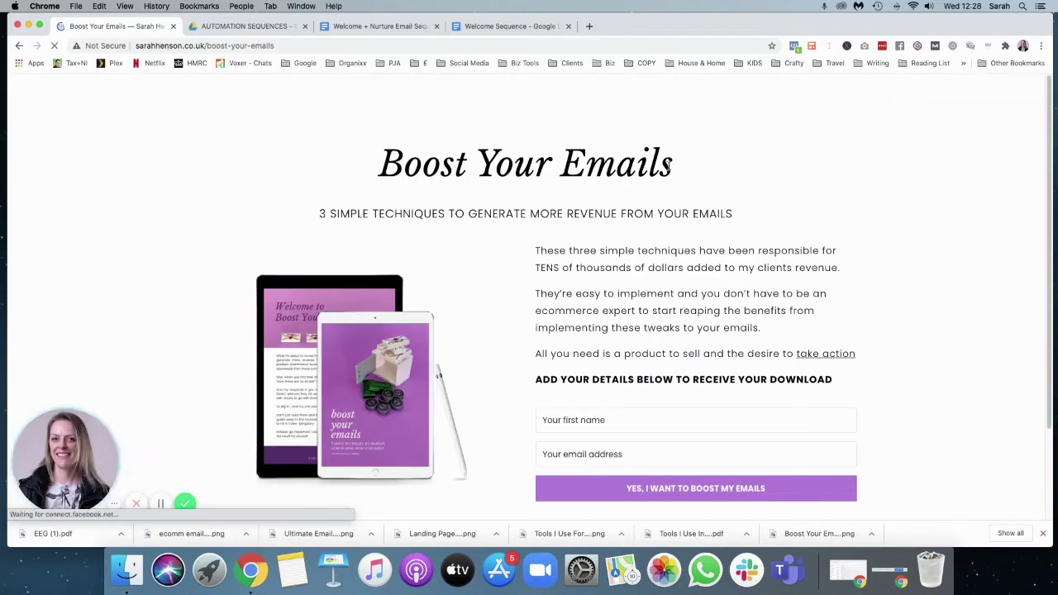
{"action": "scroll", "coordinate": [768, 192], "scroll_direction": "down", "scroll_amount": 2}
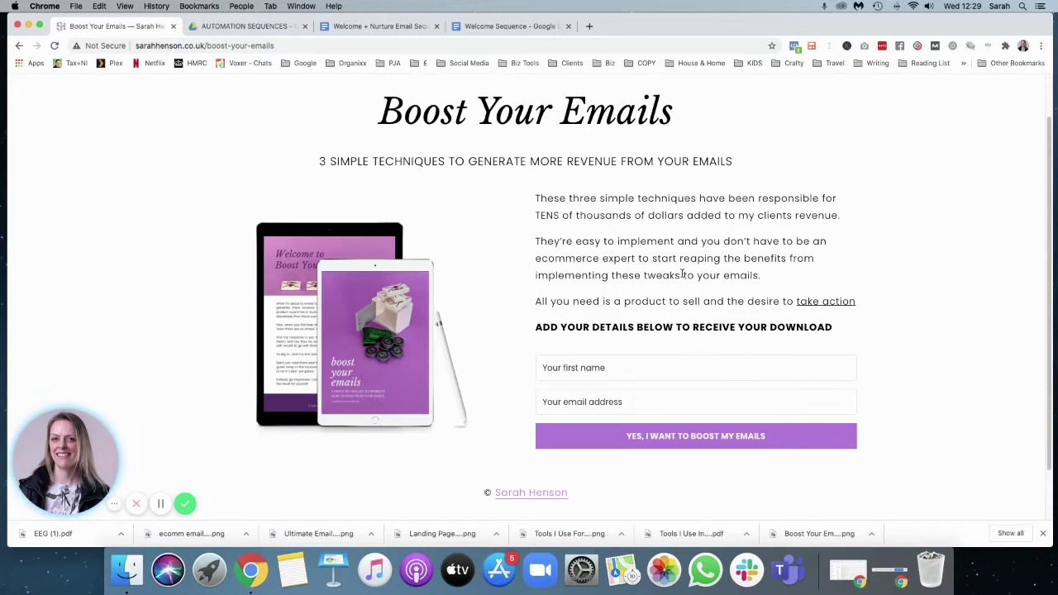
{"action": "scroll", "coordinate": [680, 276], "scroll_direction": "up", "scroll_amount": 2}
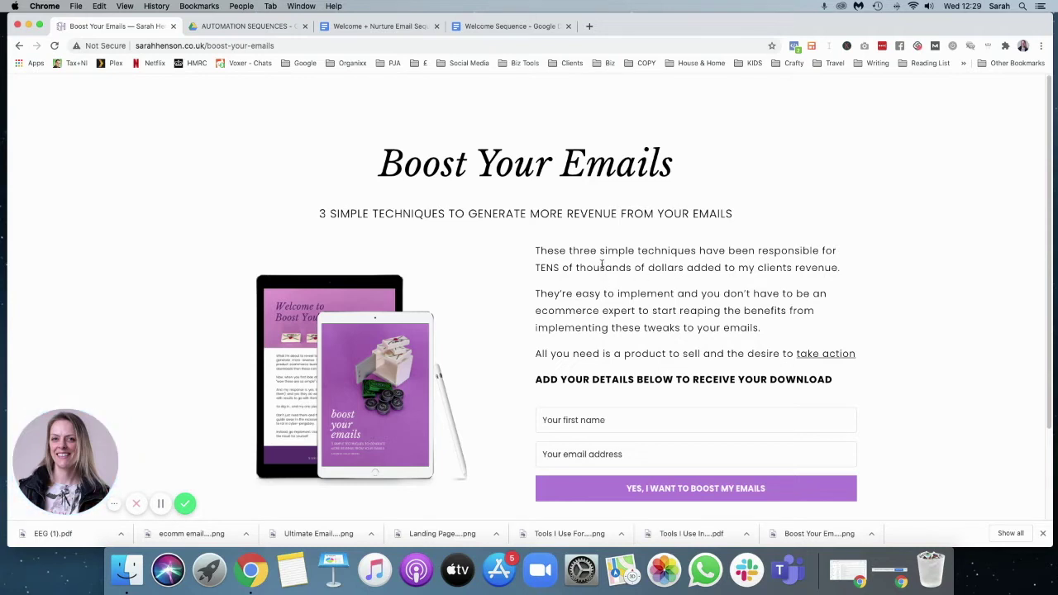
- In the Welcome Sequence document, answer "Purpose?" on a new line with "Introduce myself, find out more about them"
{"action": "left_click", "coordinate": [524, 30]}
{"action": "left_click", "coordinate": [496, 320]}
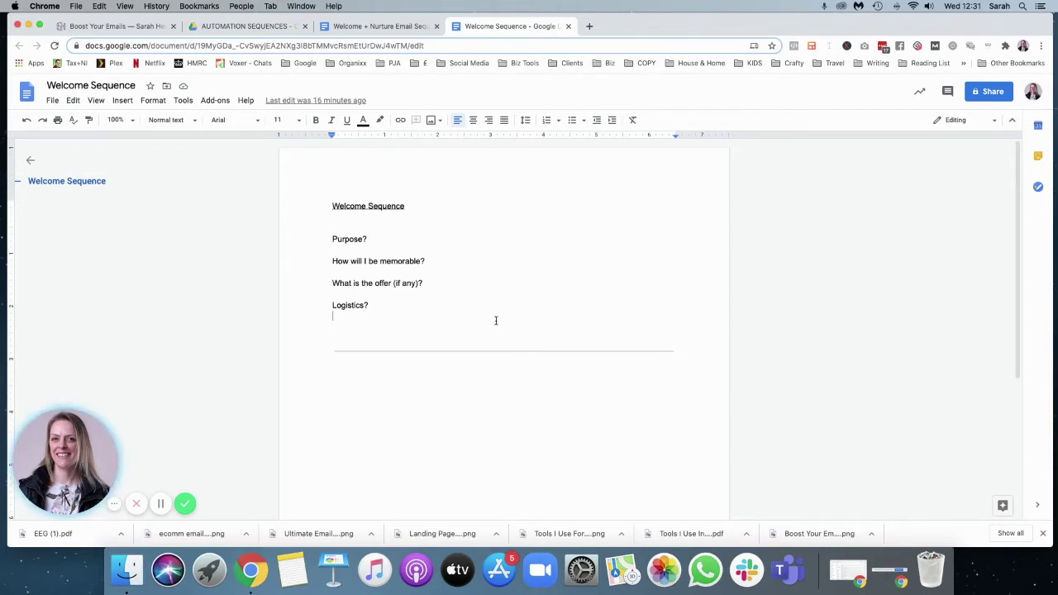
{"action": "left_click", "coordinate": [389, 245]}
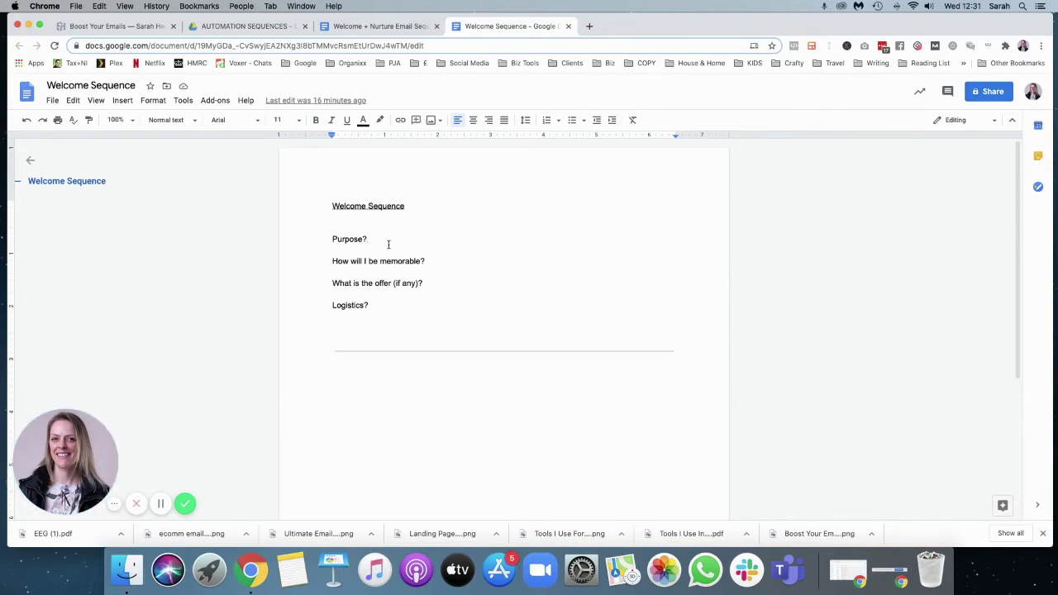
{"action": "key", "text": "Return"}
{"action": "type", "text": "Introduce myself, "}
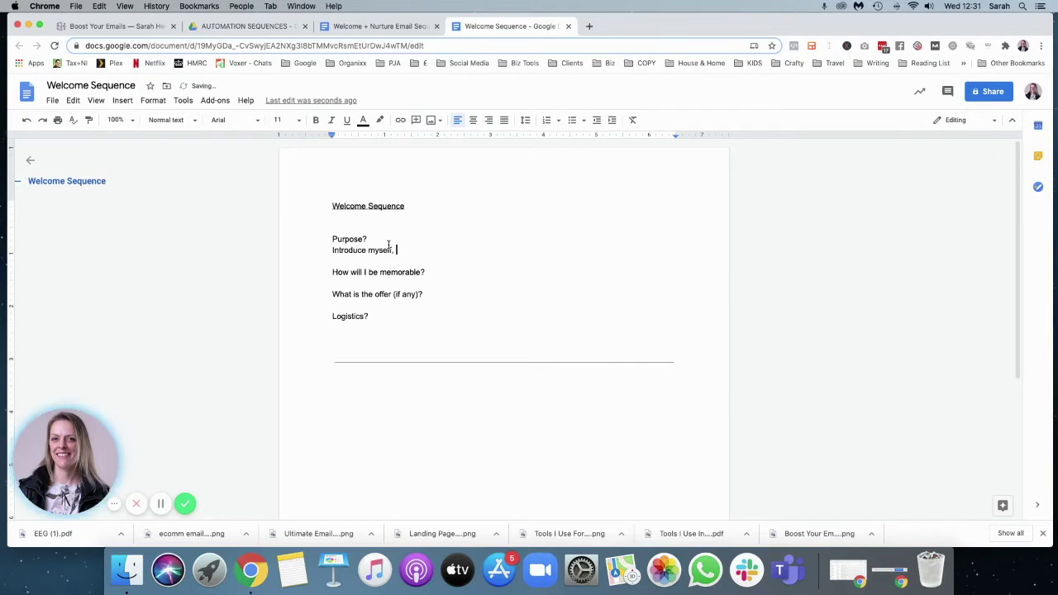
{"action": "type", "text": "find out more about them"}
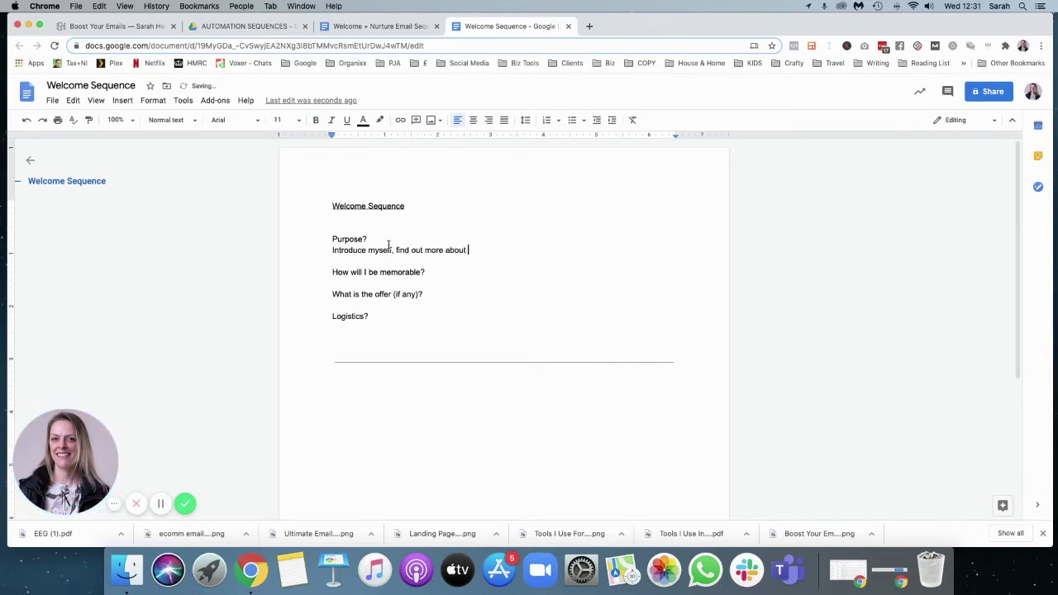
- Begin the answer beneath "How will I be memorable?" on a new line with "Emails,"
{"action": "left_click", "coordinate": [441, 275]}
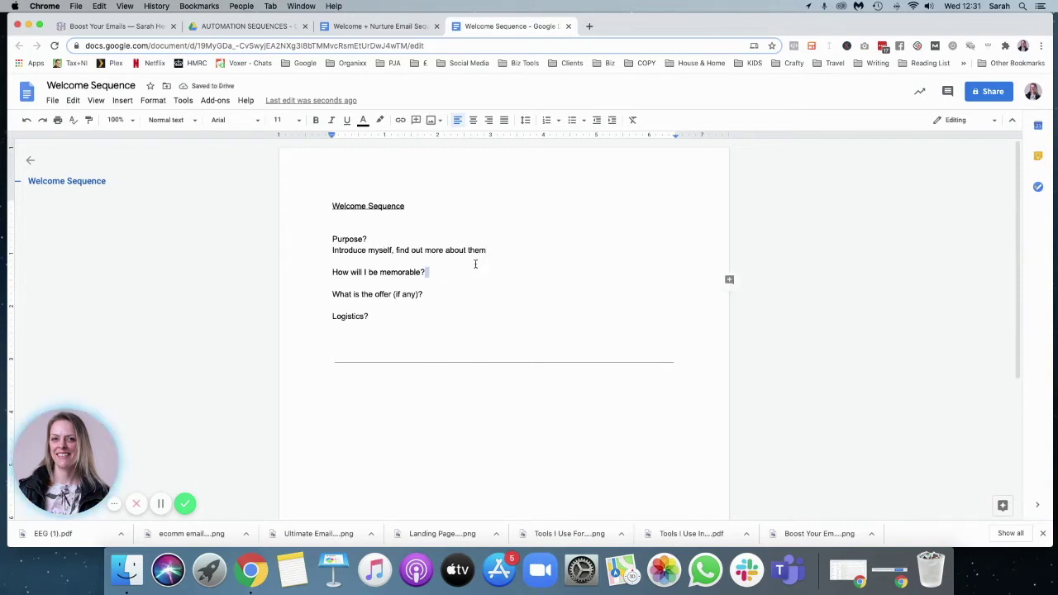
{"action": "key", "text": "Return"}
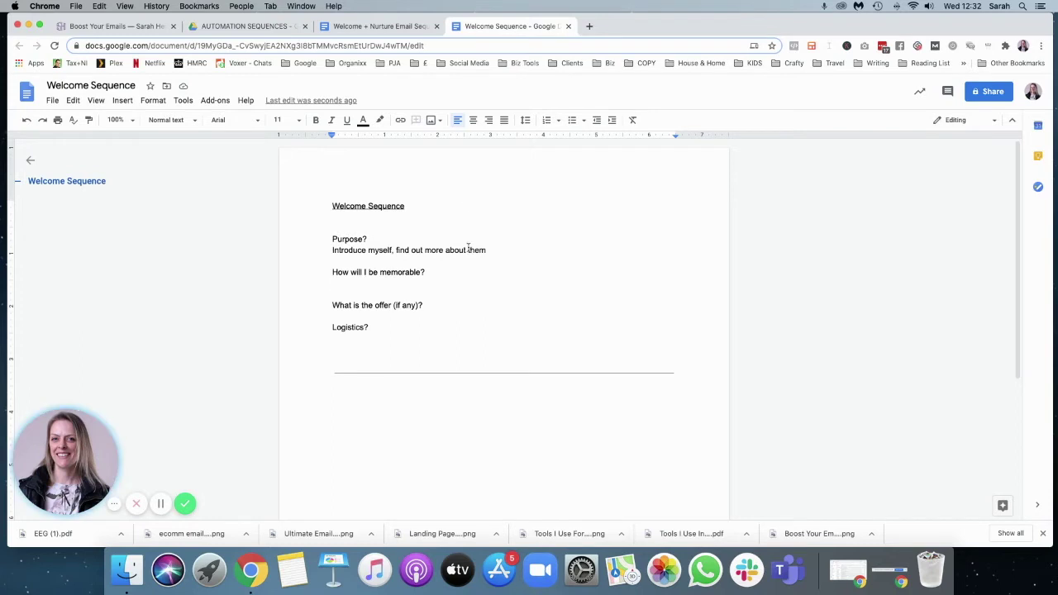
{"action": "left_click", "coordinate": [445, 305]}
{"action": "left_click", "coordinate": [369, 281]}
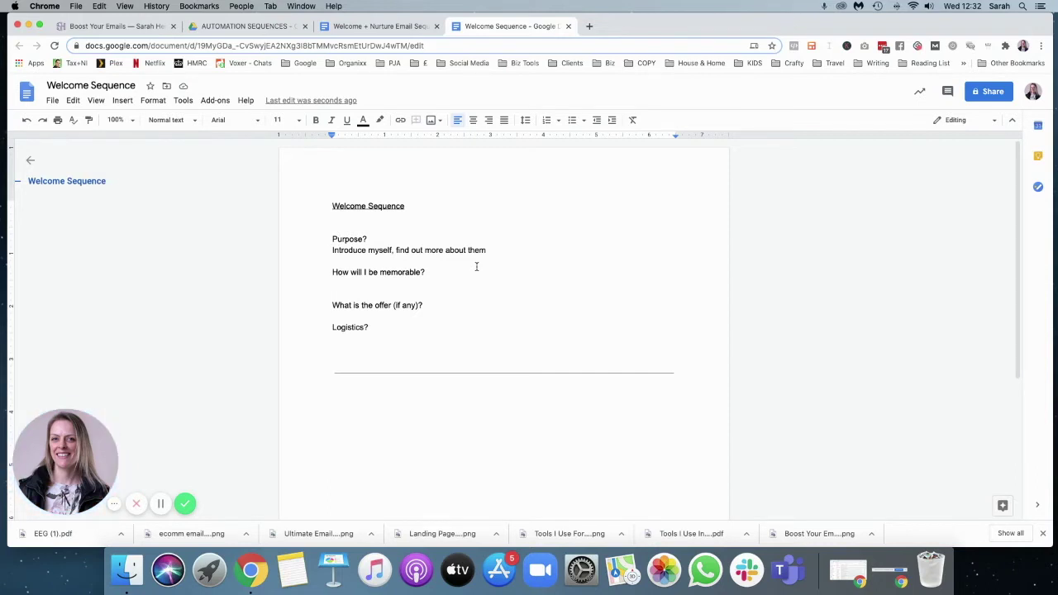
{"action": "type", "text": "Emails"}
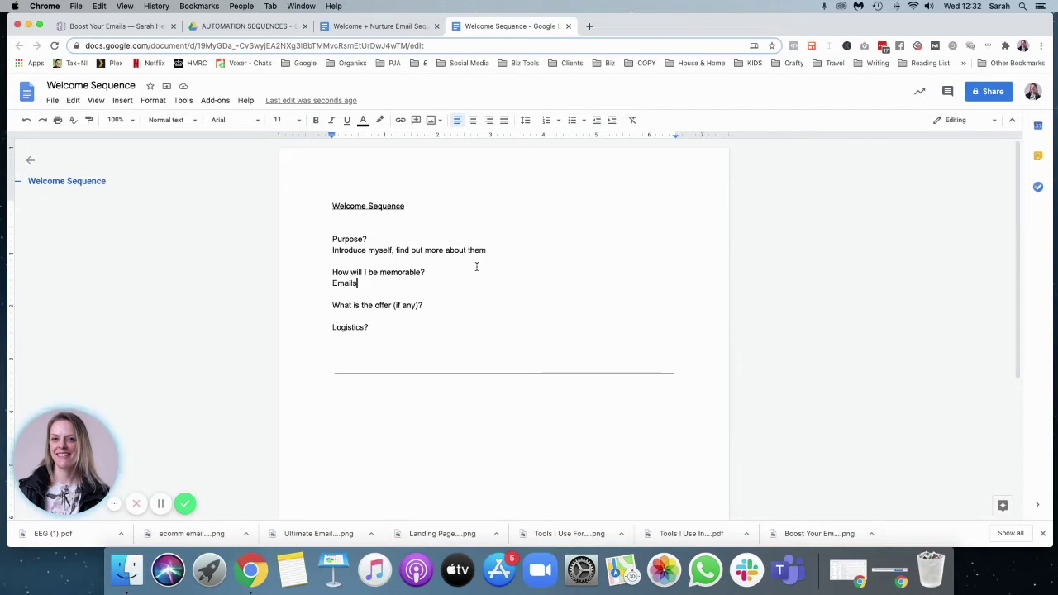
{"action": "type", "text": ","}
- Return to the website, open its blog and examine the cover images of the listed posts
{"action": "left_click", "coordinate": [117, 33]}
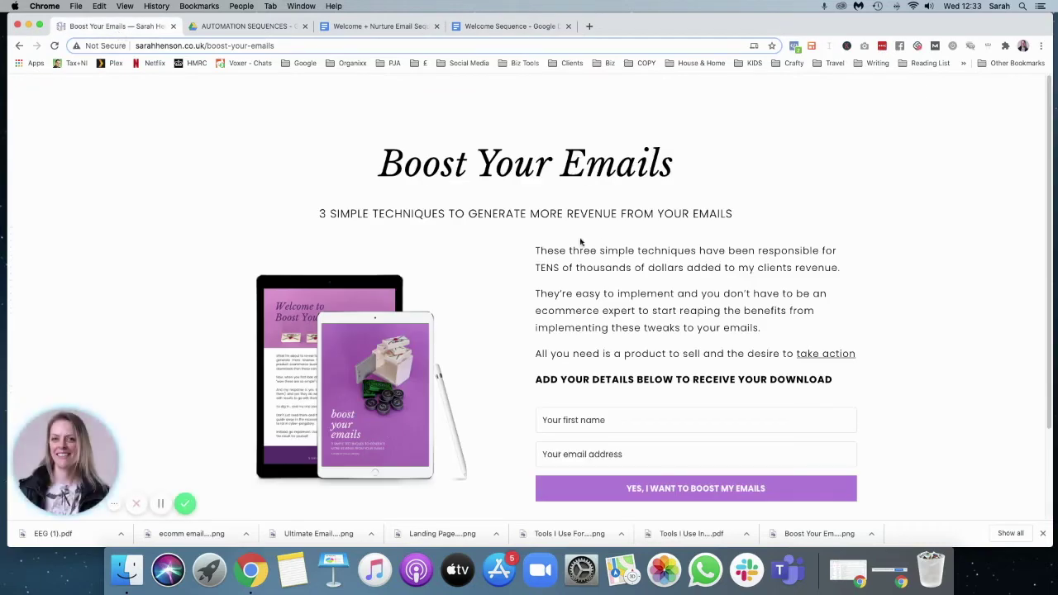
{"action": "left_click", "coordinate": [20, 47]}
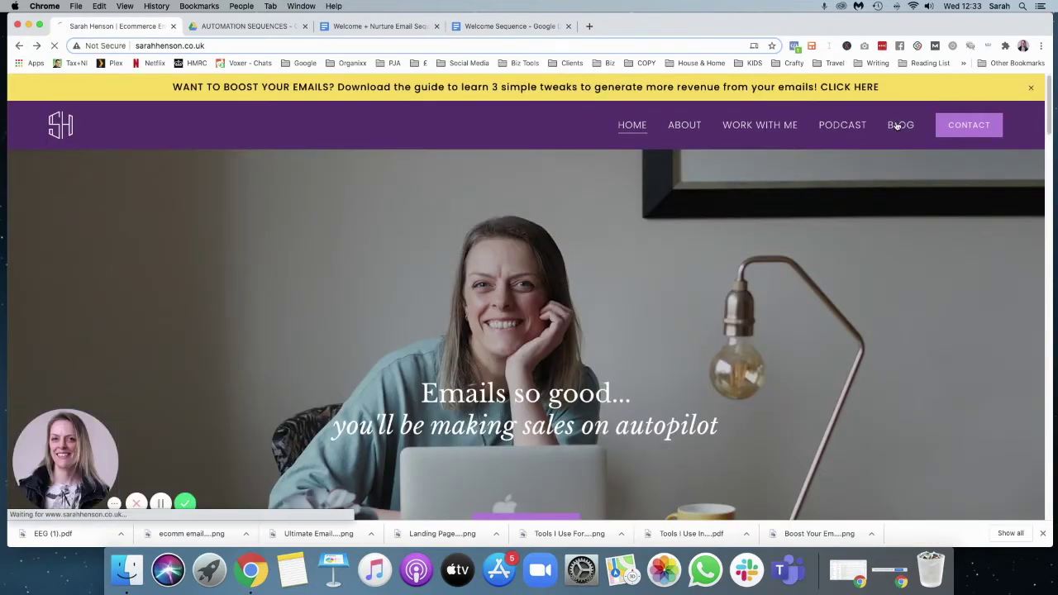
{"action": "left_click", "coordinate": [898, 126]}
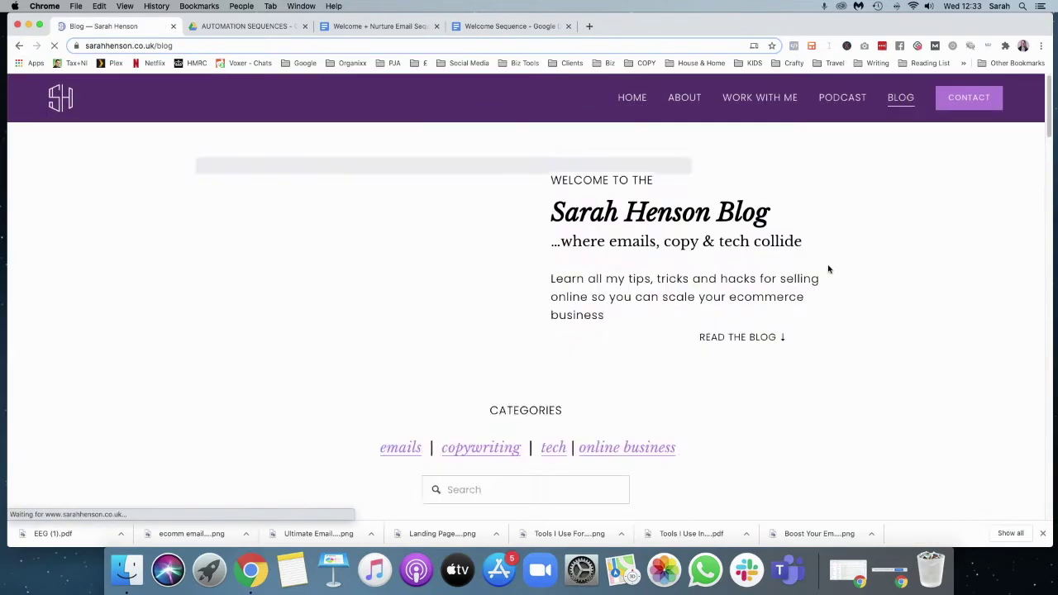
{"action": "scroll", "coordinate": [822, 272], "scroll_direction": "down", "scroll_amount": 5}
{"action": "scroll", "coordinate": [822, 273], "scroll_direction": "down", "scroll_amount": 10}
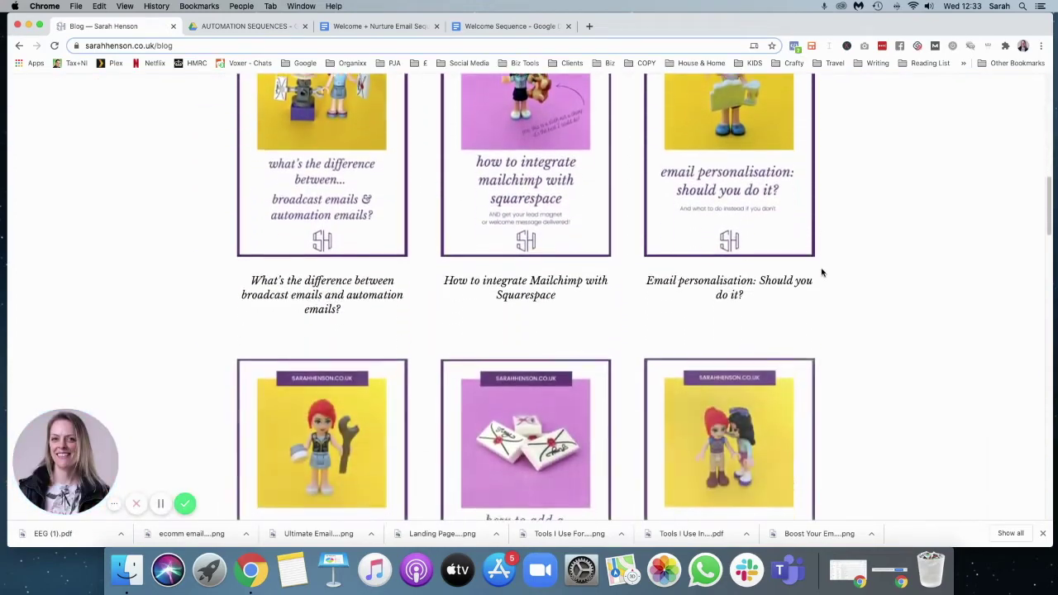
{"action": "scroll", "coordinate": [822, 272], "scroll_direction": "down", "scroll_amount": 12}
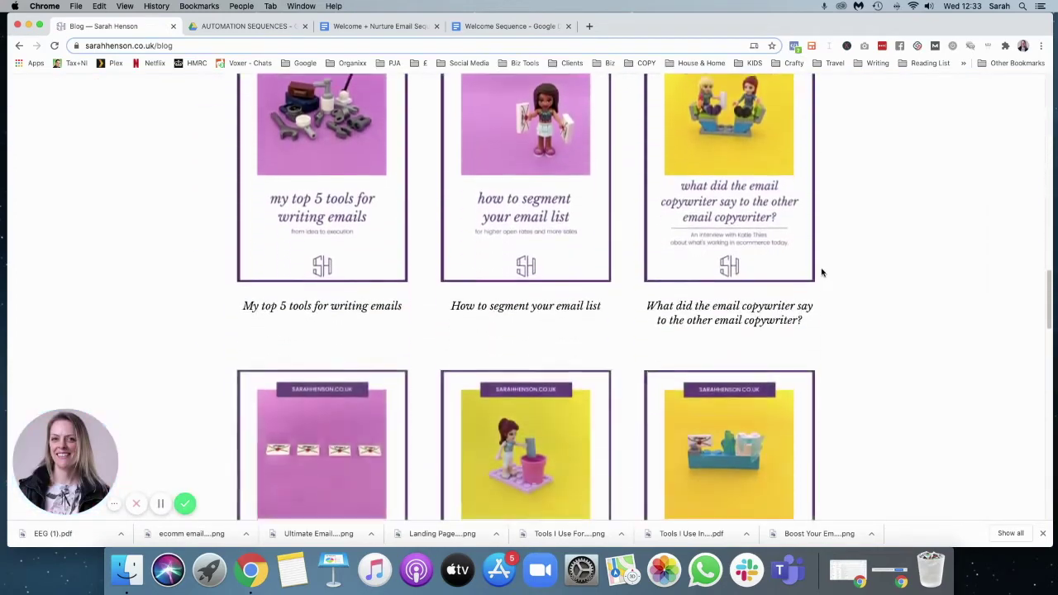
{"action": "scroll", "coordinate": [822, 273], "scroll_direction": "down", "scroll_amount": 1}
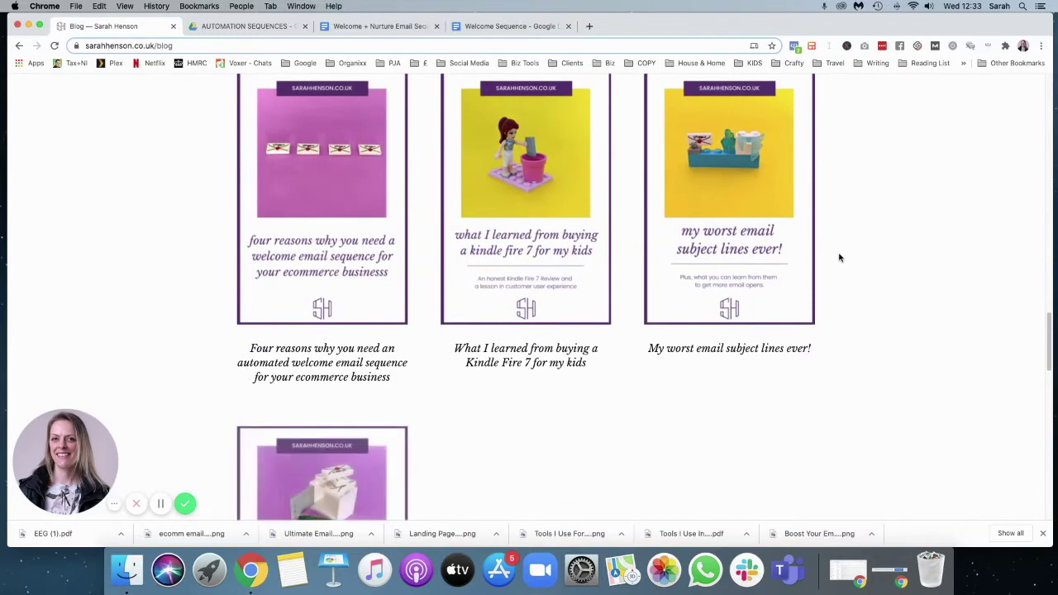
{"action": "scroll", "coordinate": [831, 265], "scroll_direction": "up", "scroll_amount": 5}
{"action": "scroll", "coordinate": [839, 258], "scroll_direction": "down", "scroll_amount": 4}
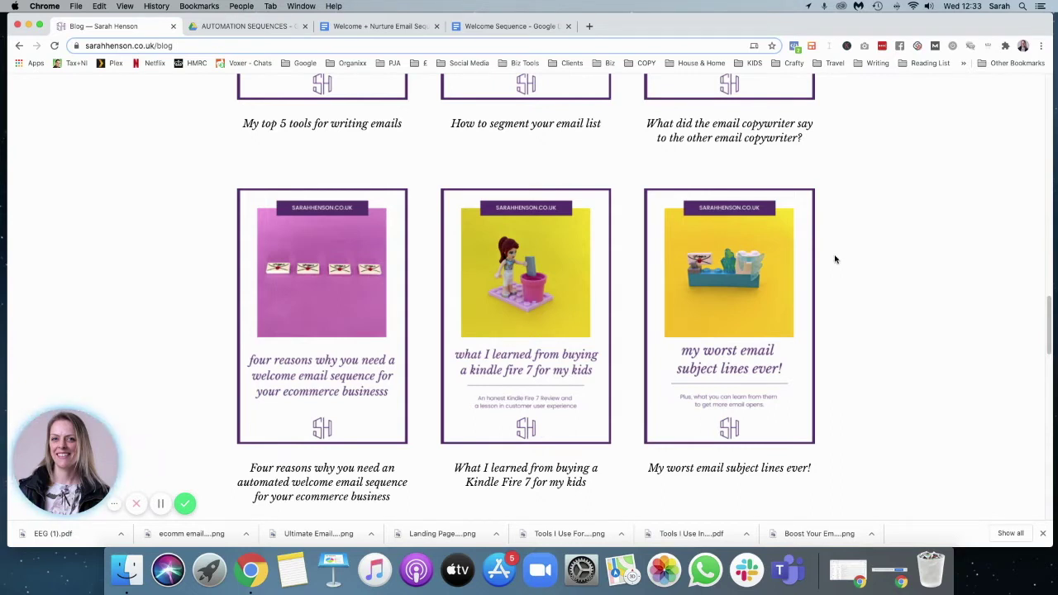
{"action": "scroll", "coordinate": [835, 259], "scroll_direction": "up", "scroll_amount": 5}
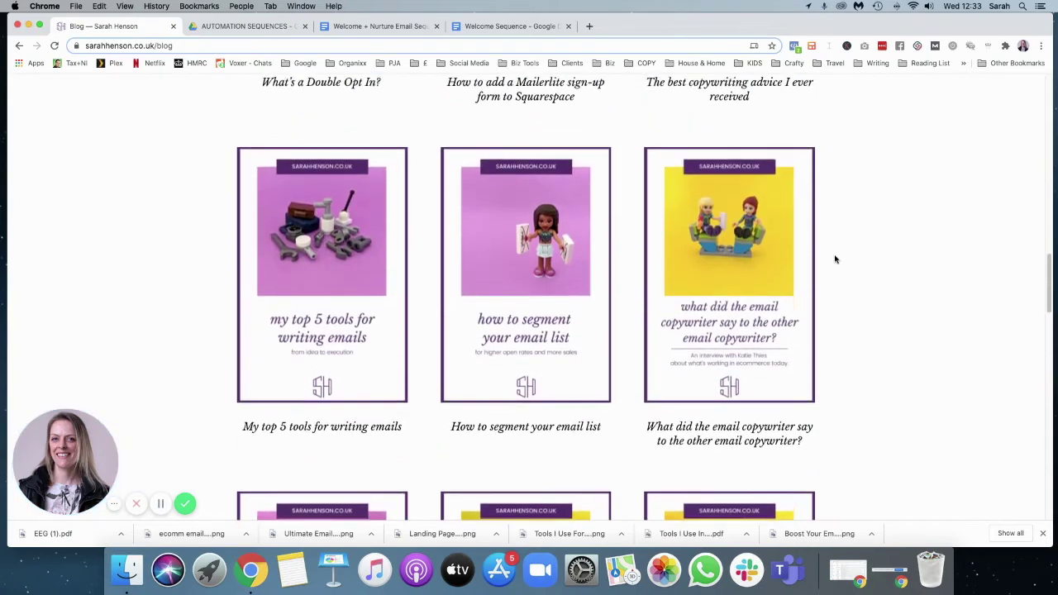
{"action": "scroll", "coordinate": [836, 260], "scroll_direction": "up", "scroll_amount": 10}
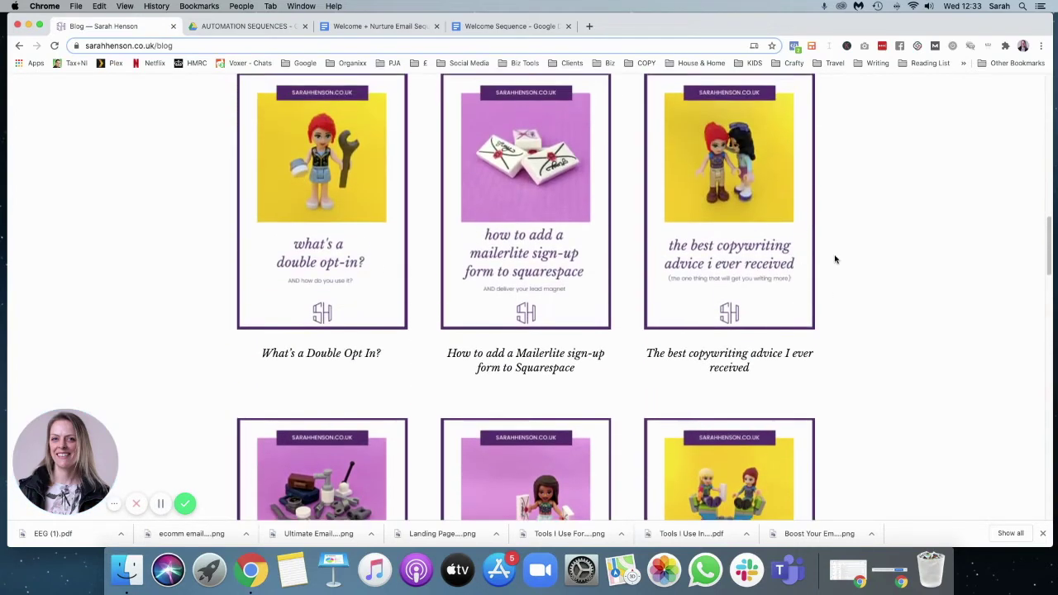
{"action": "scroll", "coordinate": [835, 259], "scroll_direction": "up", "scroll_amount": 3}
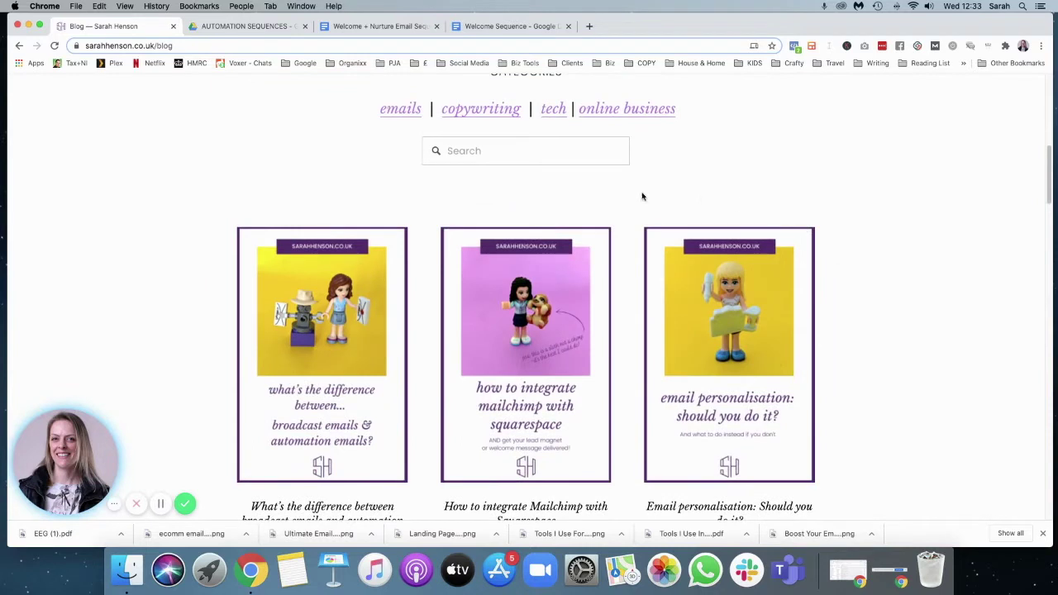
- Back in the Welcome Sequence document, extend the "How will I be memorable?" answer with "Lego images, Acting"
{"action": "left_click", "coordinate": [519, 27]}
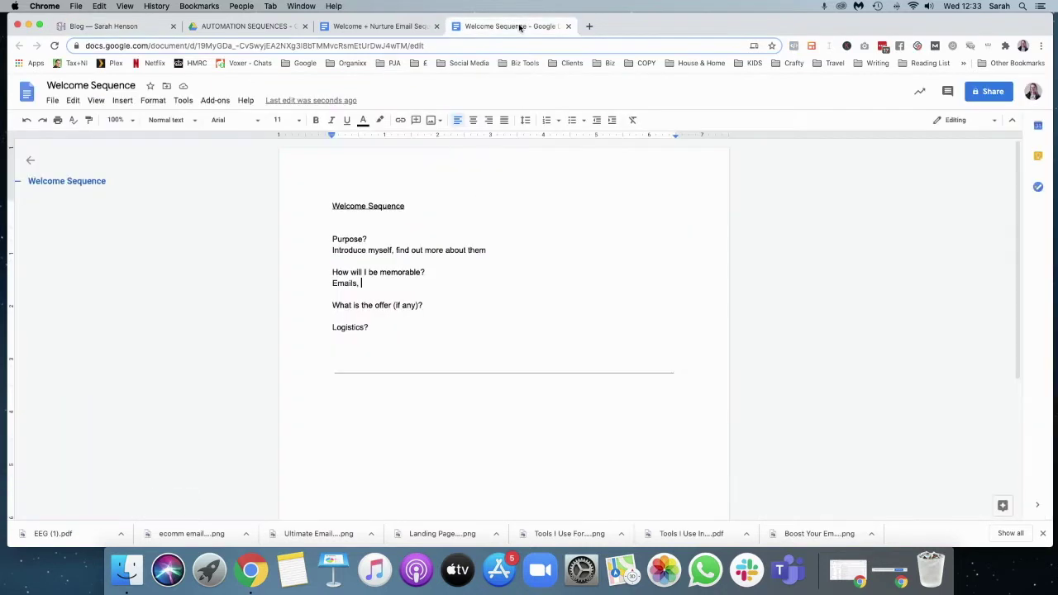
{"action": "type", "text": "Lego images"}
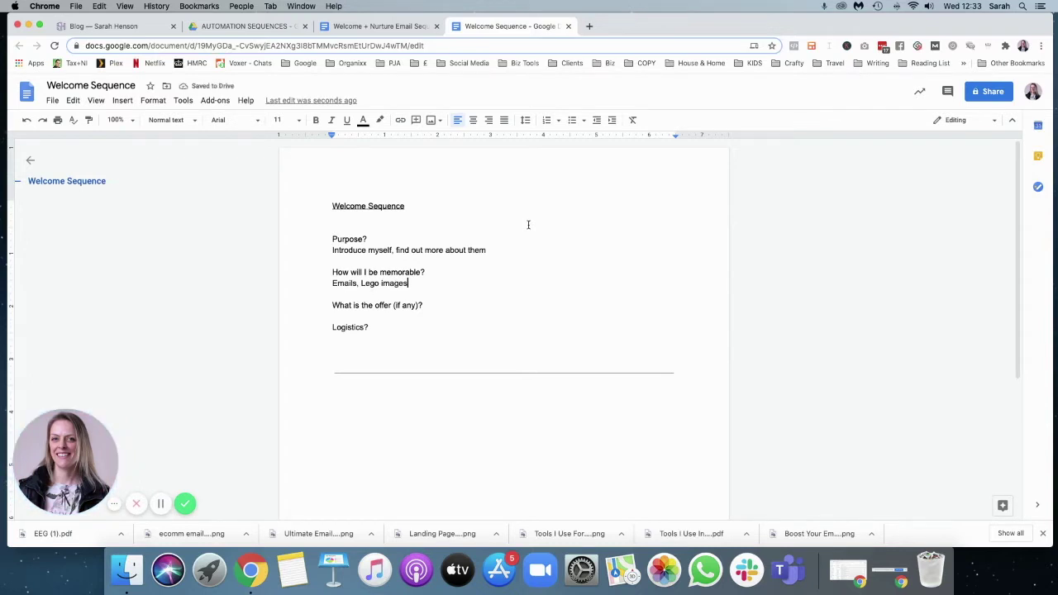
{"action": "type", "text": ","}
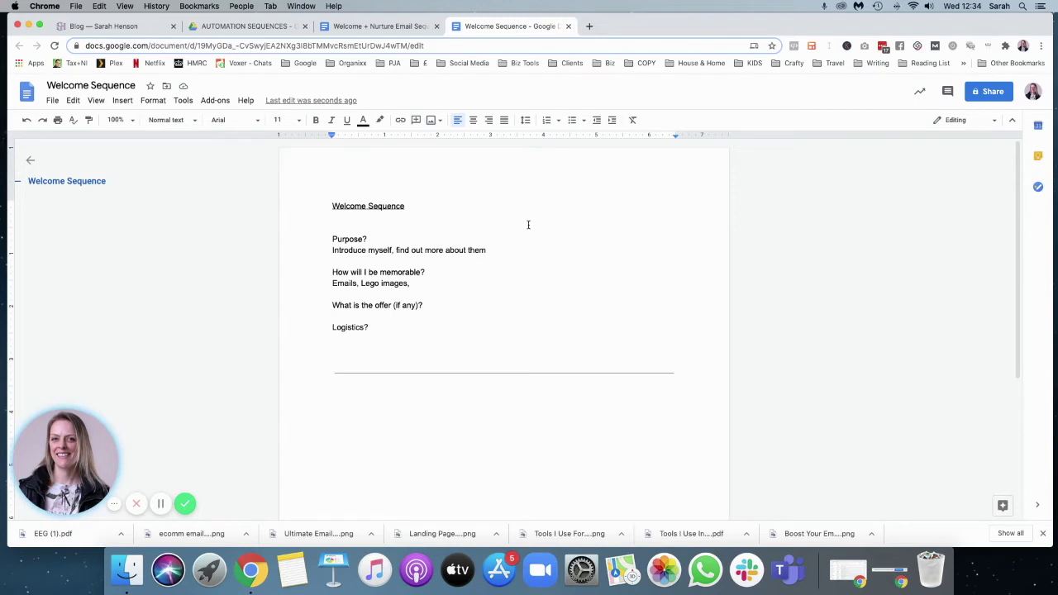
{"action": "type", "text": "Acting"}
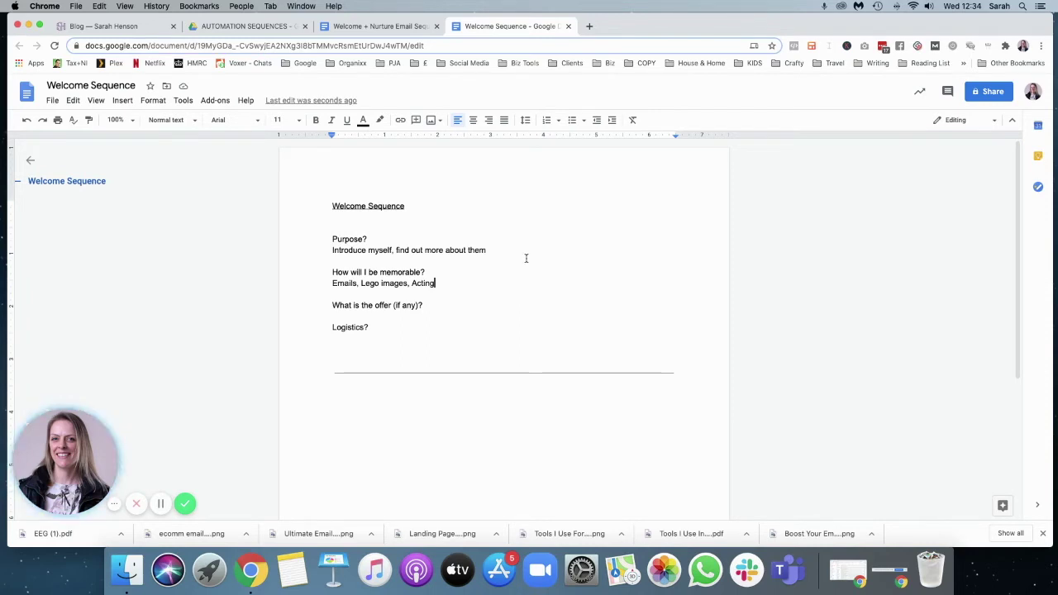
{"action": "left_click", "coordinate": [445, 302]}
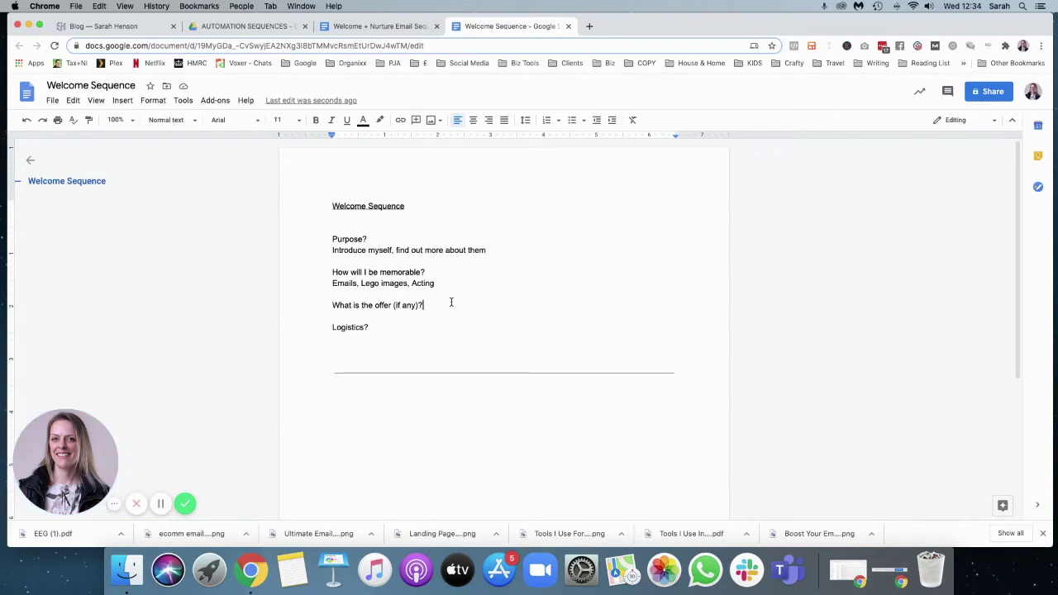
- Review the sequence outline and the first emails in the Welcome + Nurture Email Sequence v2 (final) document
{"action": "left_click", "coordinate": [378, 26]}
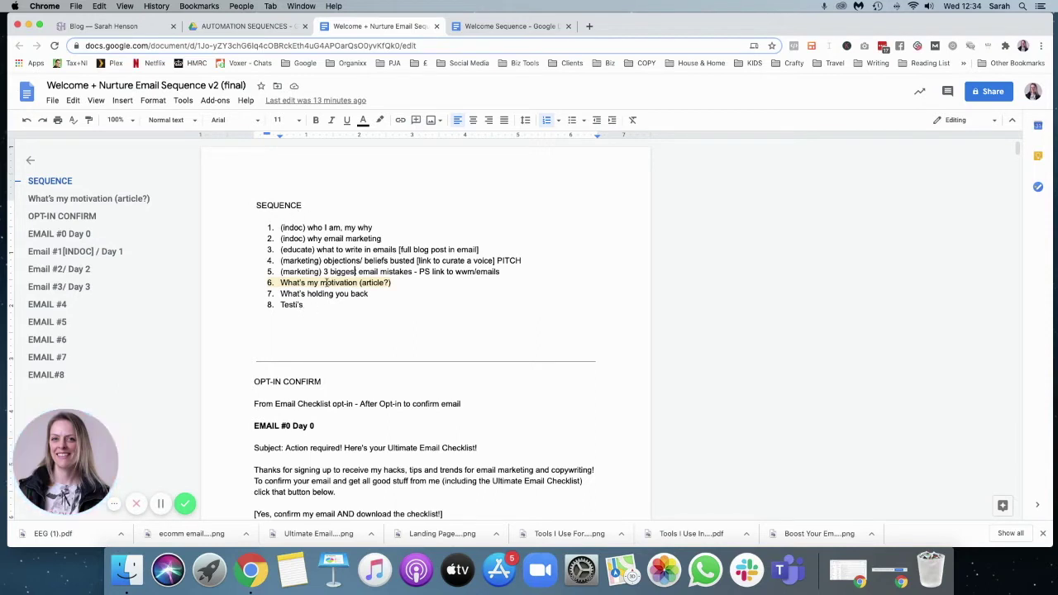
{"action": "scroll", "coordinate": [412, 286], "scroll_direction": "down", "scroll_amount": 3}
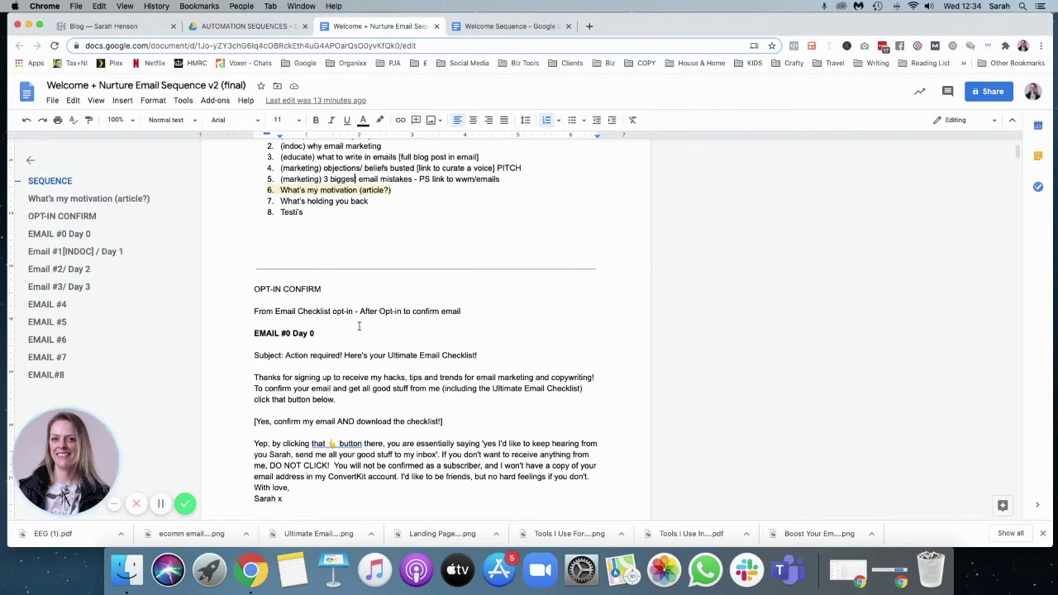
{"action": "scroll", "coordinate": [372, 402], "scroll_direction": "down", "scroll_amount": 10}
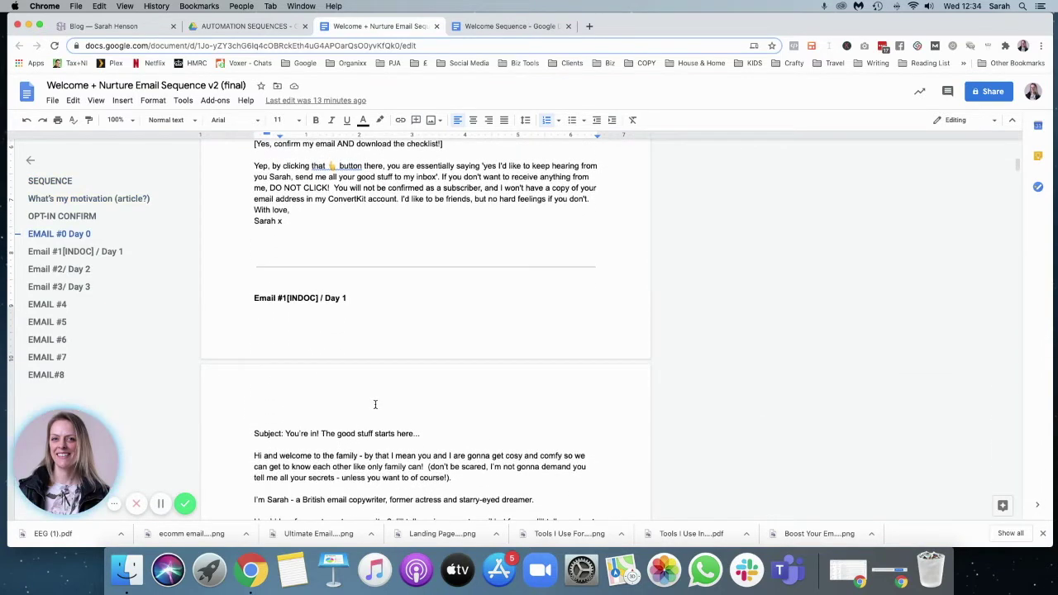
{"action": "scroll", "coordinate": [375, 402], "scroll_direction": "up", "scroll_amount": 1}
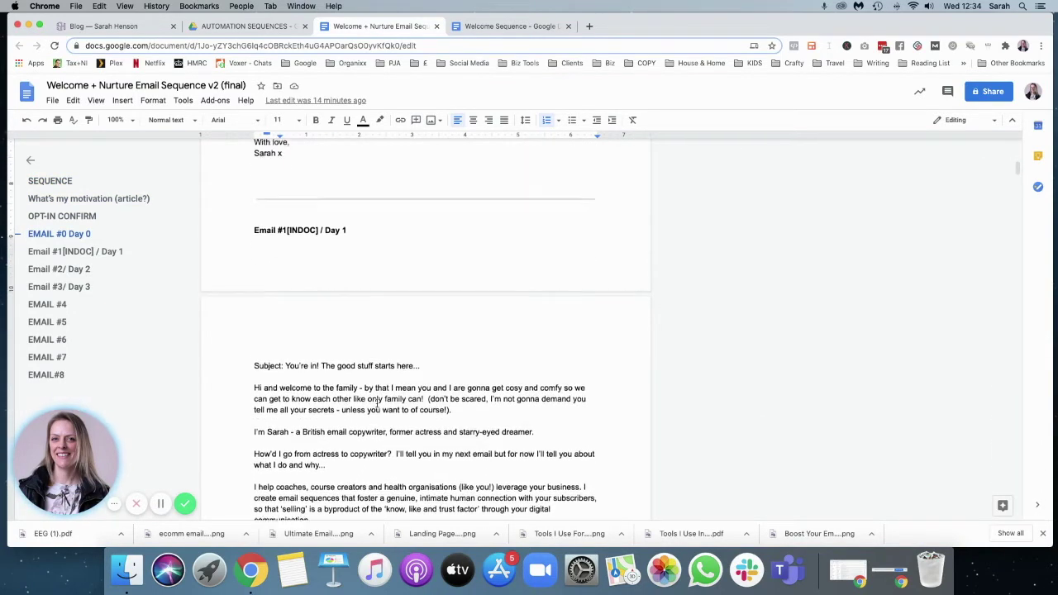
{"action": "scroll", "coordinate": [463, 264], "scroll_direction": "up", "scroll_amount": 15}
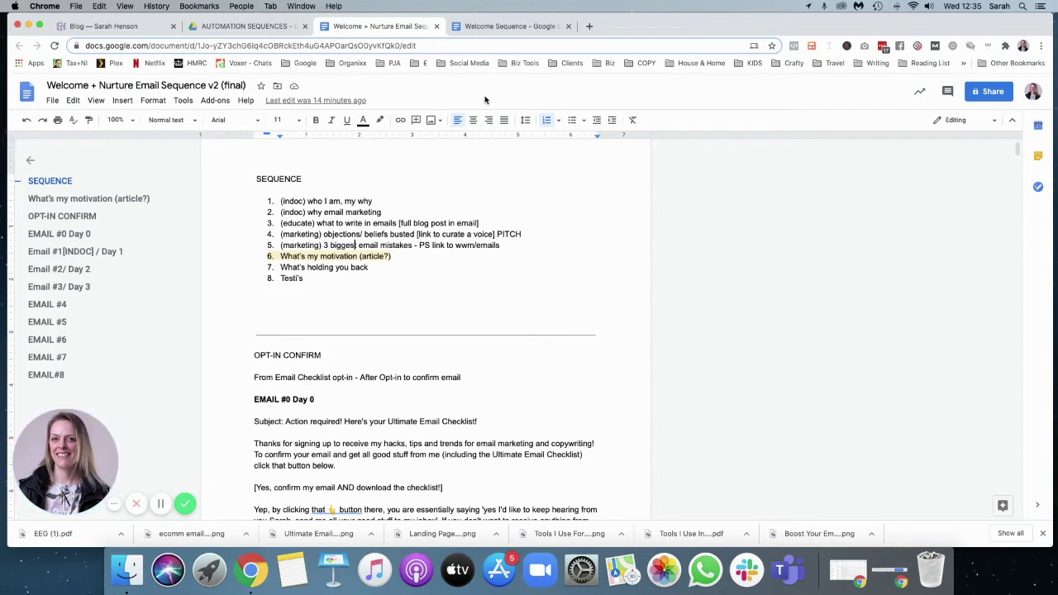
{"action": "type", "text": "t"}
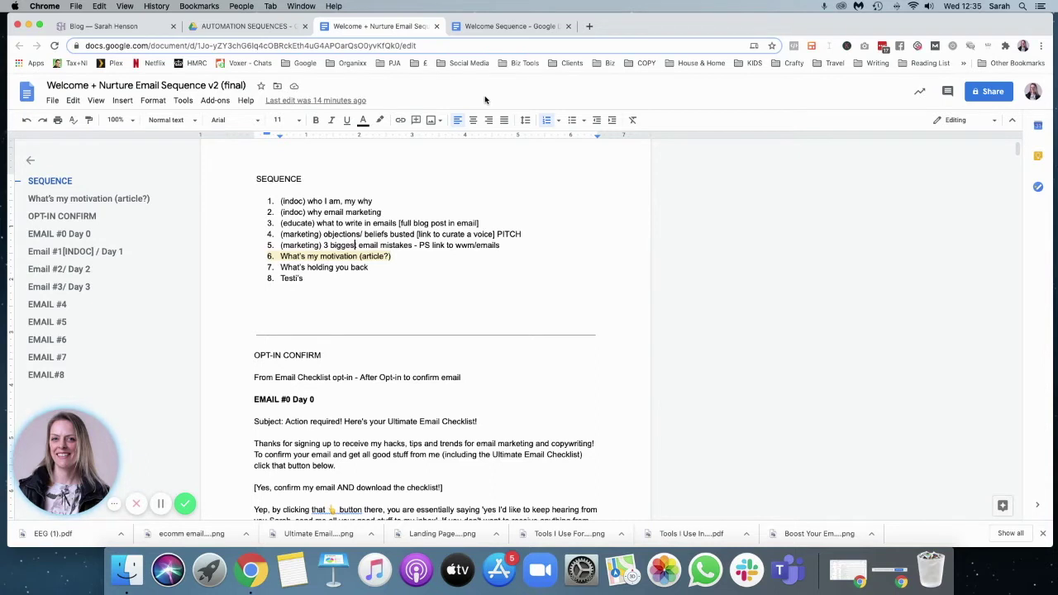
- Back in the Welcome Sequence document, answer "What is the offer (if any)?" on a new line with "Copy intensive perhaps?"
{"action": "left_click", "coordinate": [498, 29]}
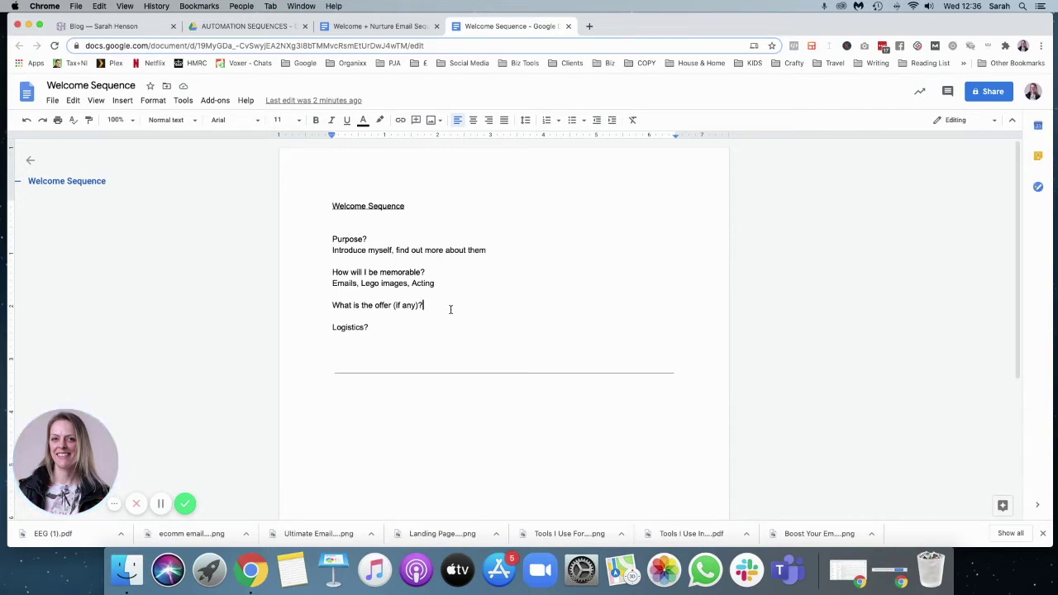
{"action": "key", "text": "Return"}
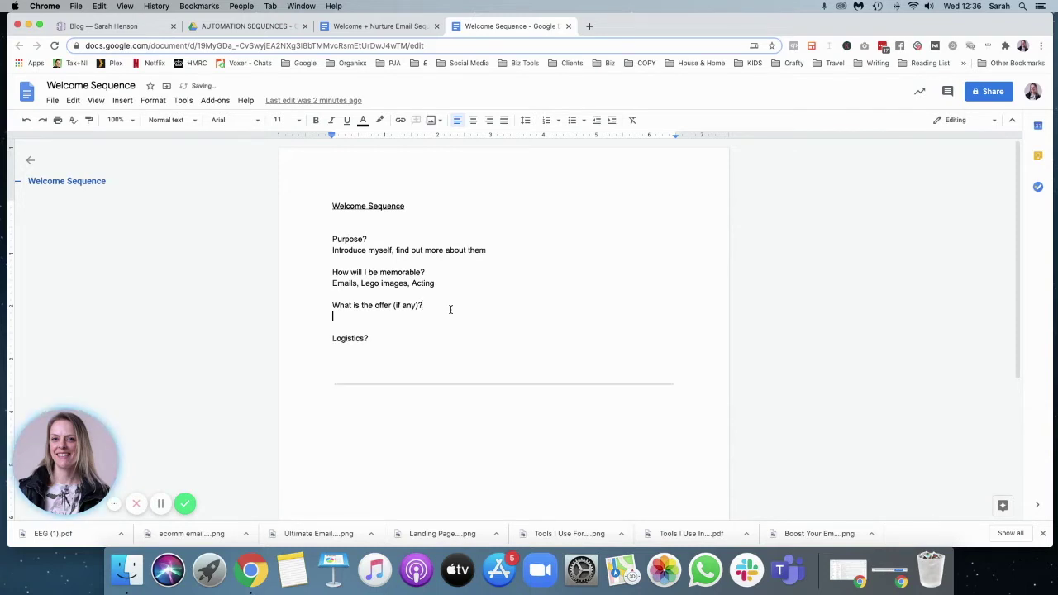
{"action": "type", "text": "Cop intesn"}
{"action": "key", "text": "BackSpace"}
{"action": "key", "text": "BackSpace"}
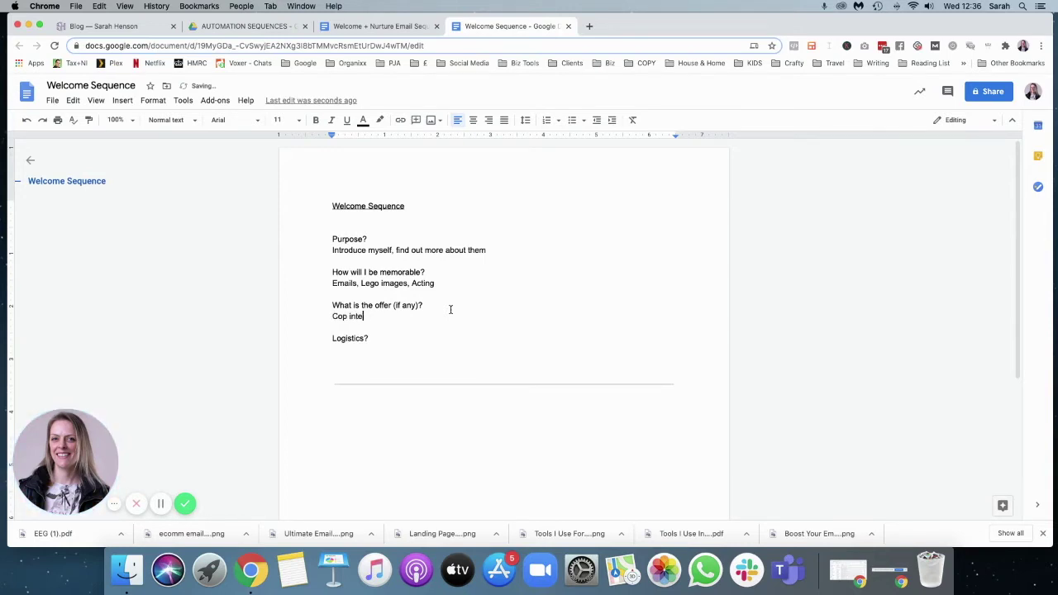
{"action": "type", "text": "nsive perhaps?"}
{"action": "left_click", "coordinate": [351, 316]}
{"action": "type", "text": "y"}
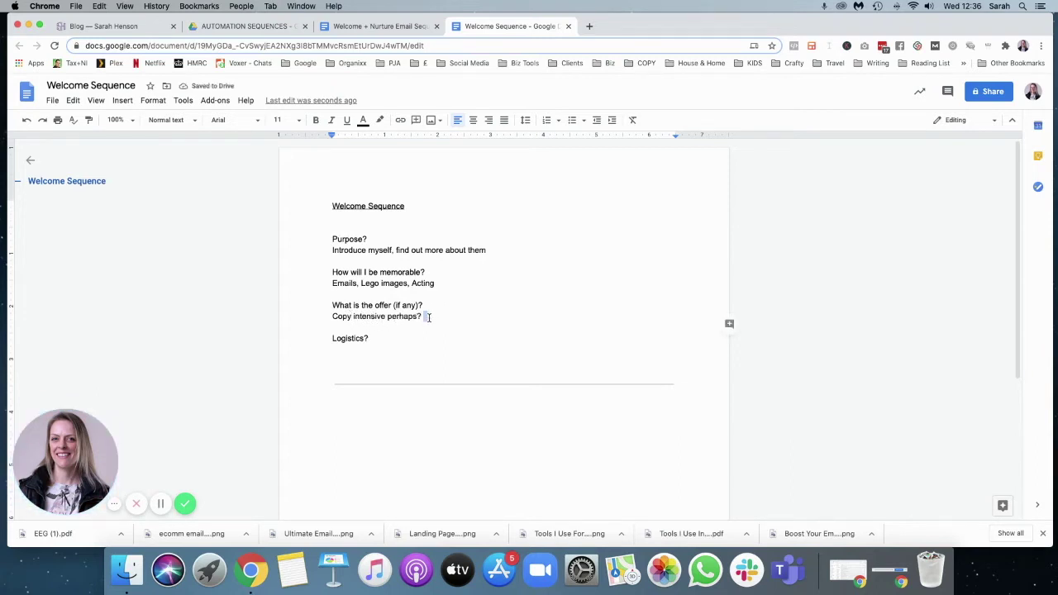
{"action": "left_click", "coordinate": [429, 317]}
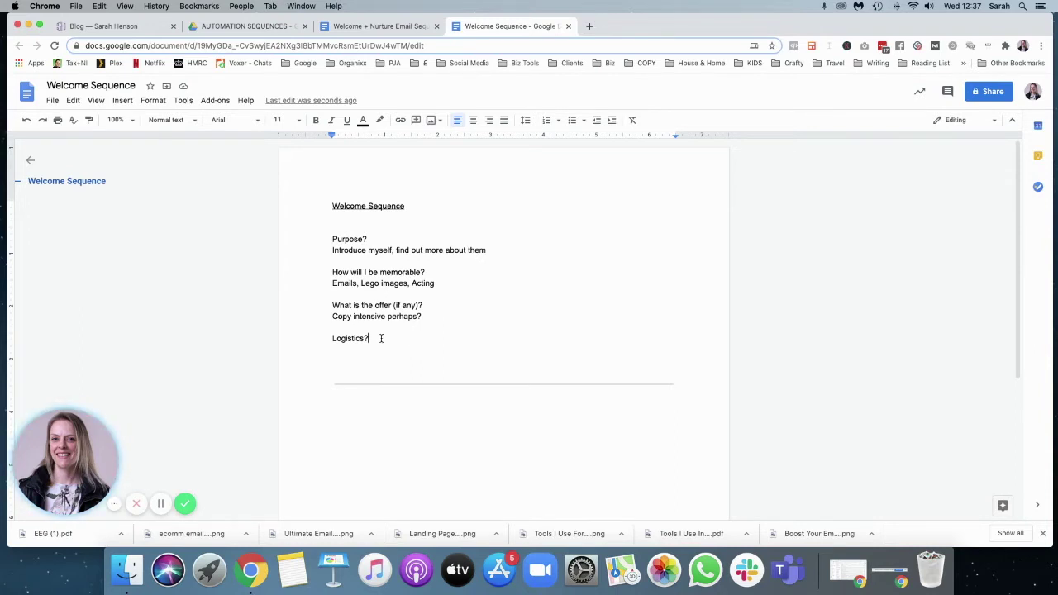
- Answer the "Logistics?" question on the line beneath it with "Receive welcome emails then into broadcasts"
{"action": "left_click", "coordinate": [431, 319]}
{"action": "left_click", "coordinate": [401, 350]}
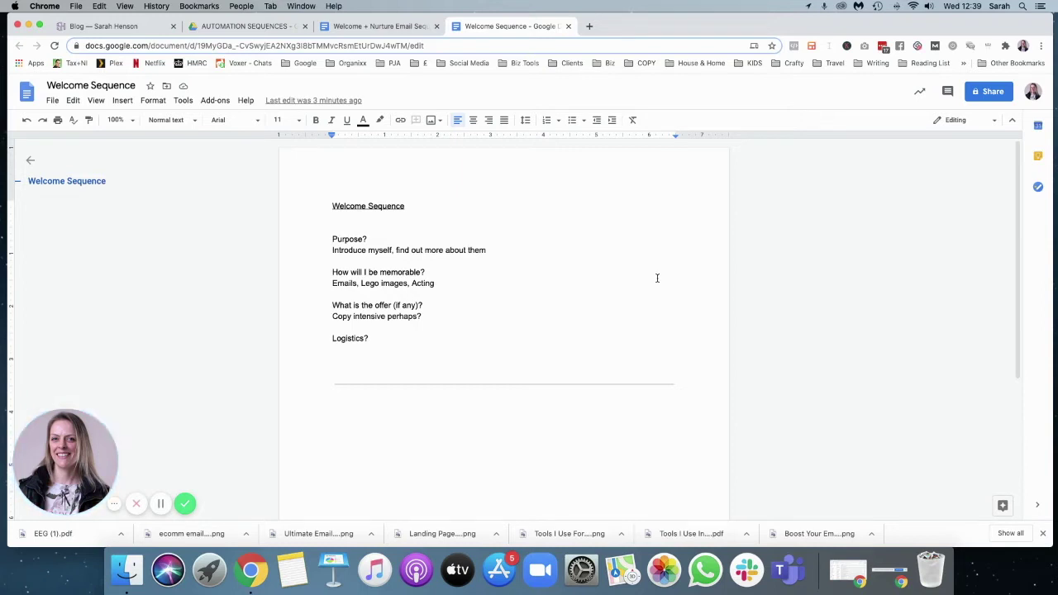
{"action": "type", "text": "Receive "}
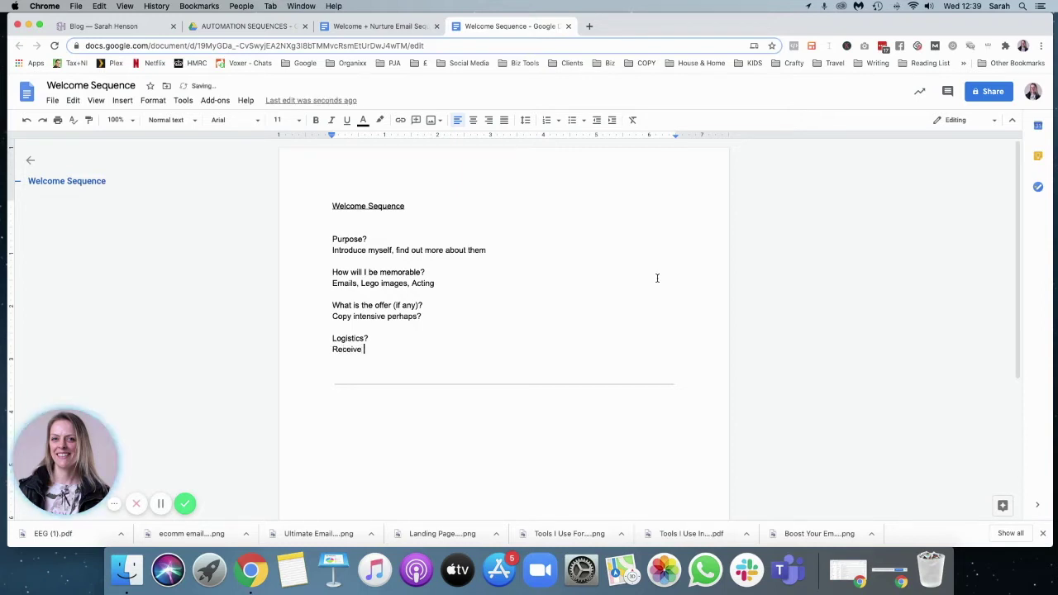
{"action": "type", "text": "welcome emails then into broadc"}
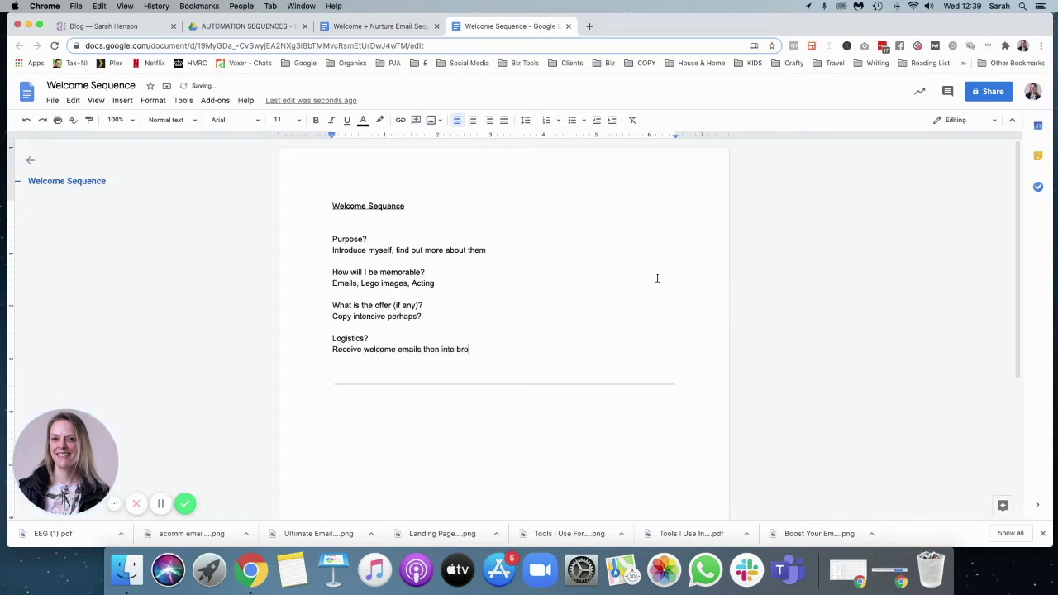
{"action": "type", "text": "asts"}
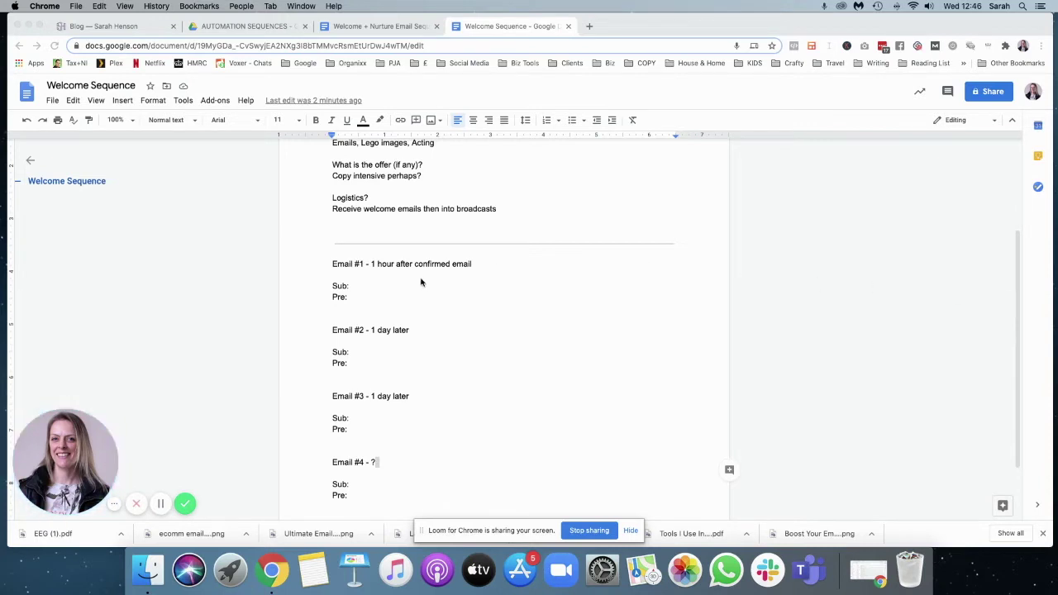
- Place the cursor beneath Email #1's preview line, and review the confirmation email and Email #1 in the Welcome + Nurture Email Sequence v2 (final) document
{"action": "left_click", "coordinate": [378, 462]}
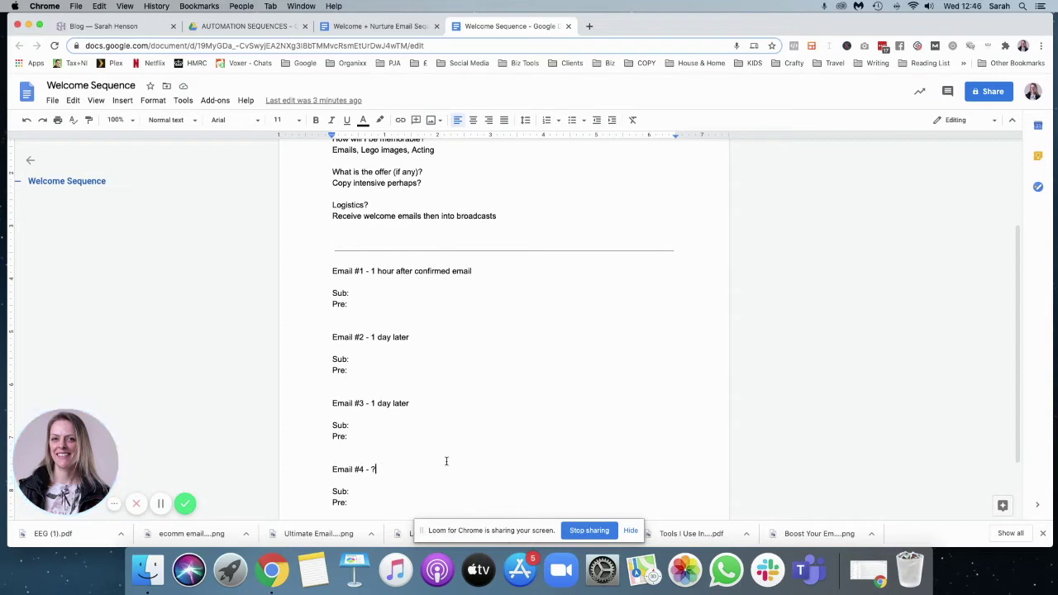
{"action": "left_click", "coordinate": [346, 322]}
{"action": "left_click", "coordinate": [371, 24]}
{"action": "scroll", "coordinate": [472, 381], "scroll_direction": "down", "scroll_amount": 5}
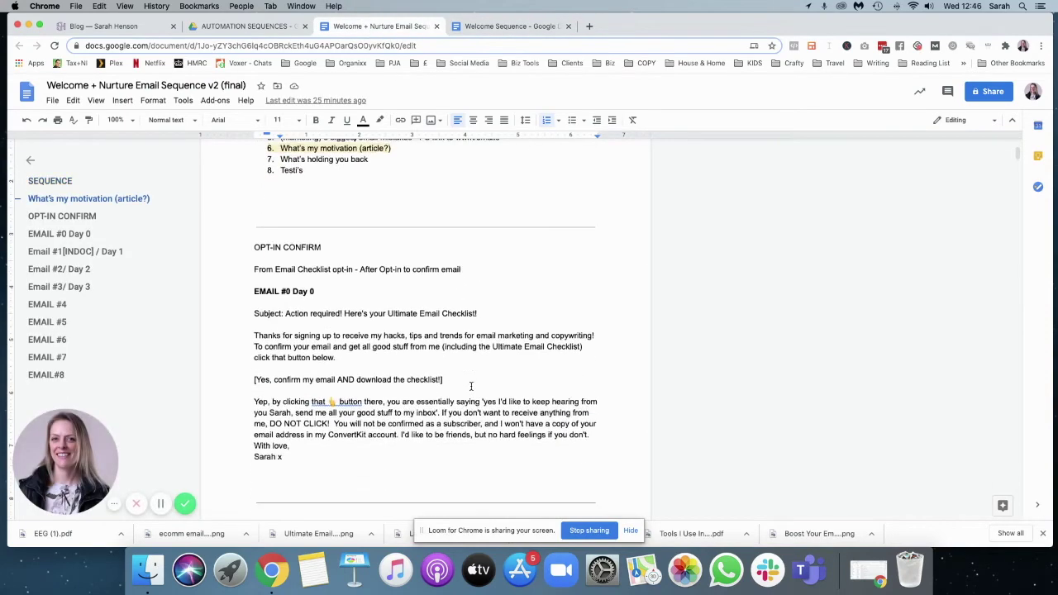
{"action": "scroll", "coordinate": [472, 389], "scroll_direction": "down", "scroll_amount": 5}
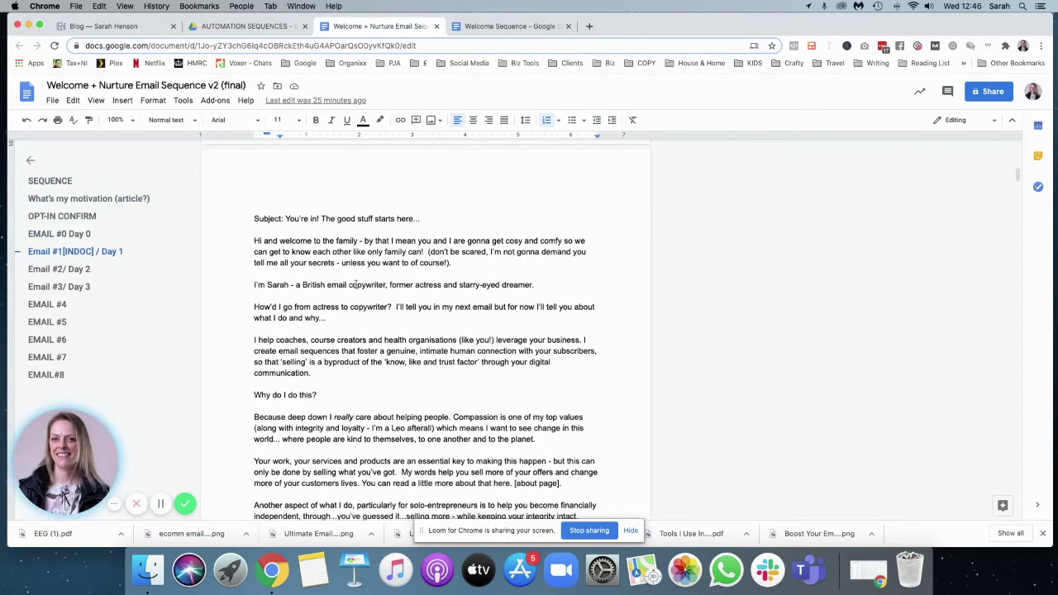
{"action": "scroll", "coordinate": [314, 267], "scroll_direction": "up", "scroll_amount": 2}
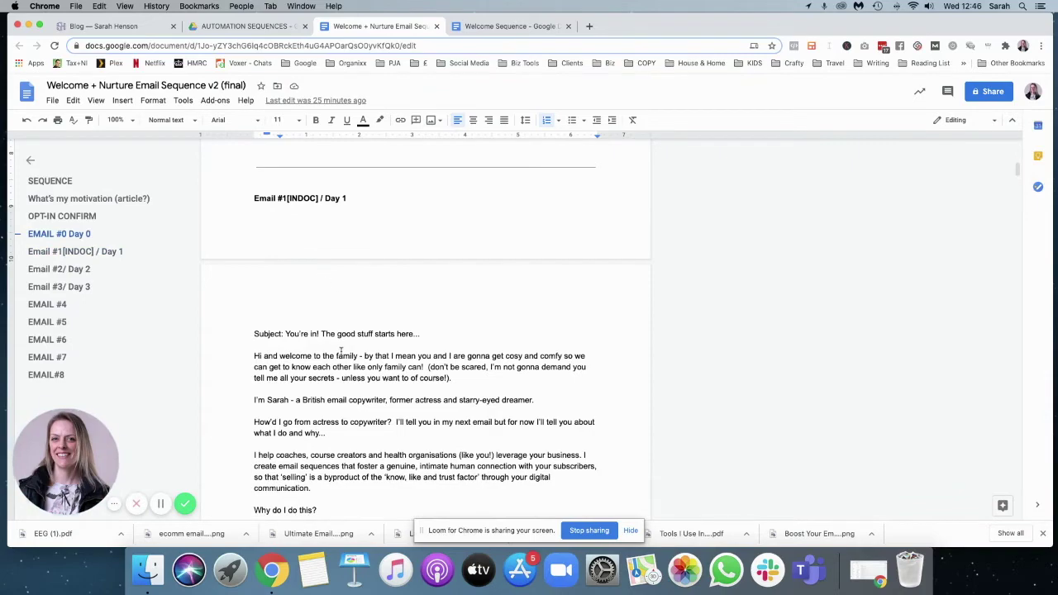
{"action": "scroll", "coordinate": [368, 386], "scroll_direction": "down", "scroll_amount": 6}
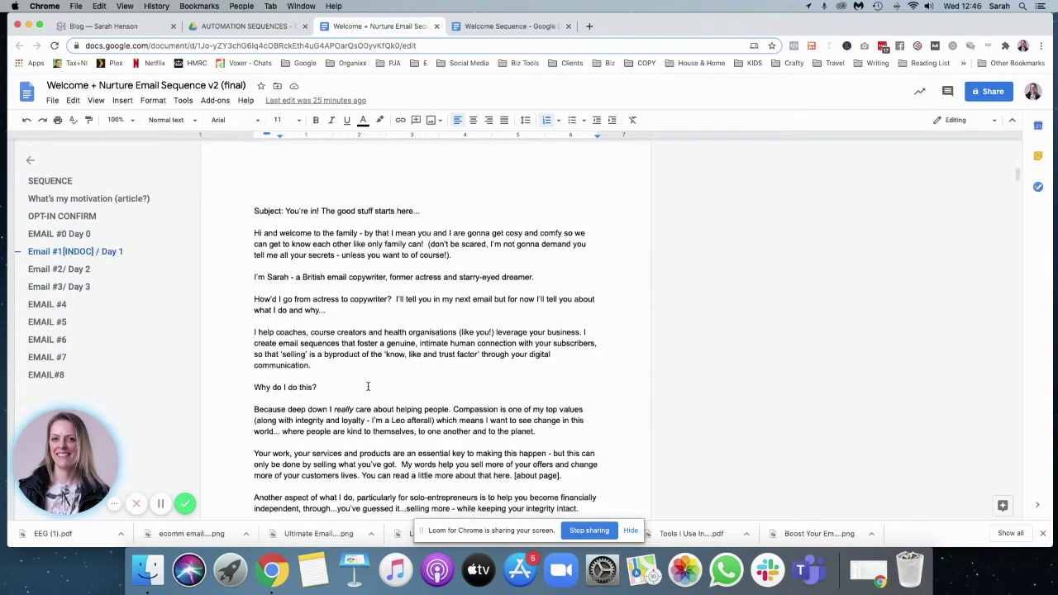
{"action": "scroll", "coordinate": [367, 384], "scroll_direction": "down", "scroll_amount": 3}
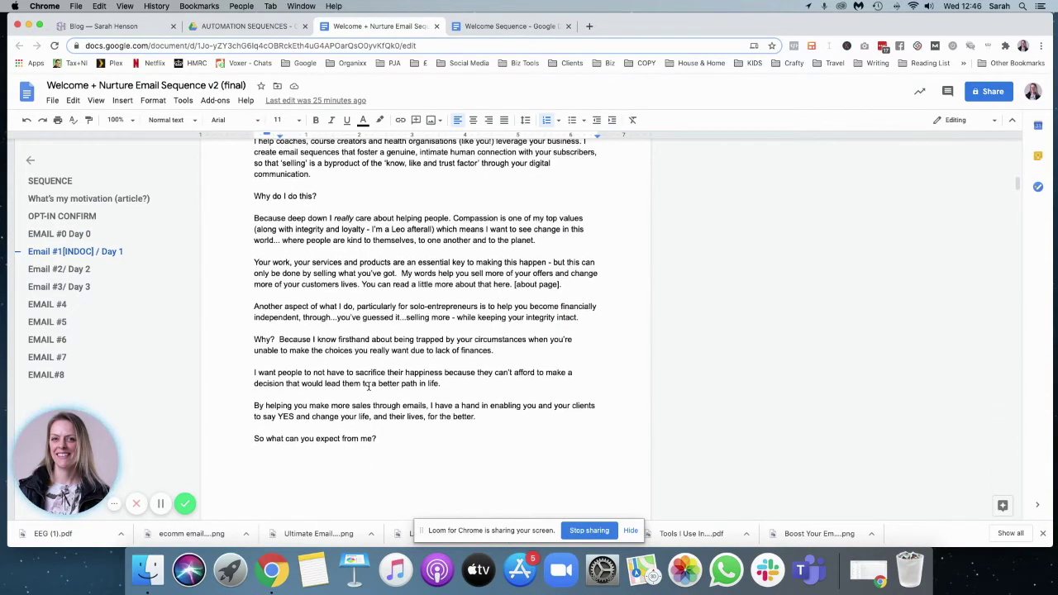
{"action": "scroll", "coordinate": [369, 386], "scroll_direction": "up", "scroll_amount": 2}
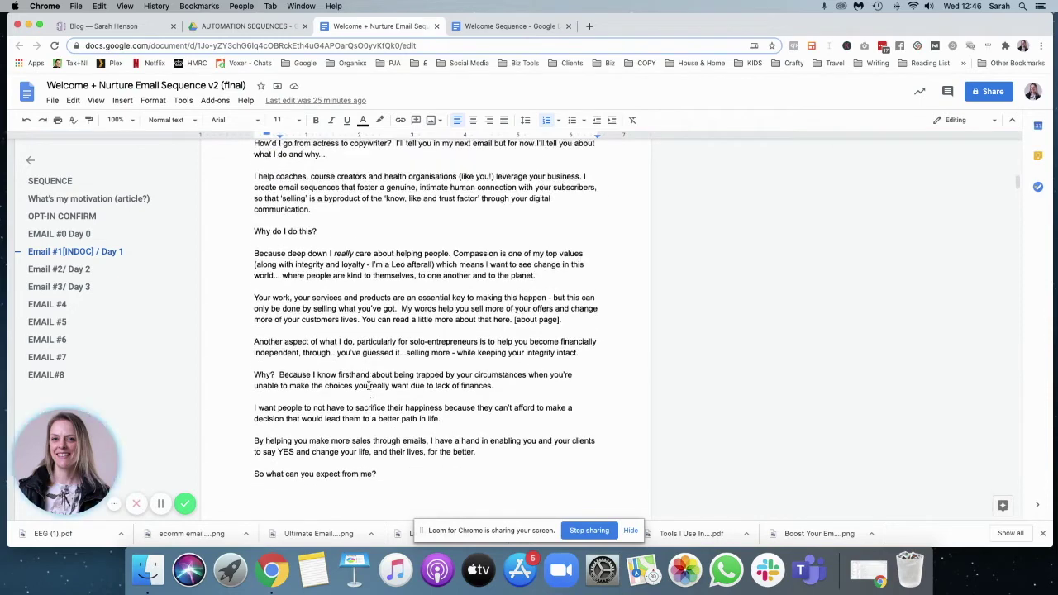
{"action": "scroll", "coordinate": [391, 255], "scroll_direction": "up", "scroll_amount": 1}
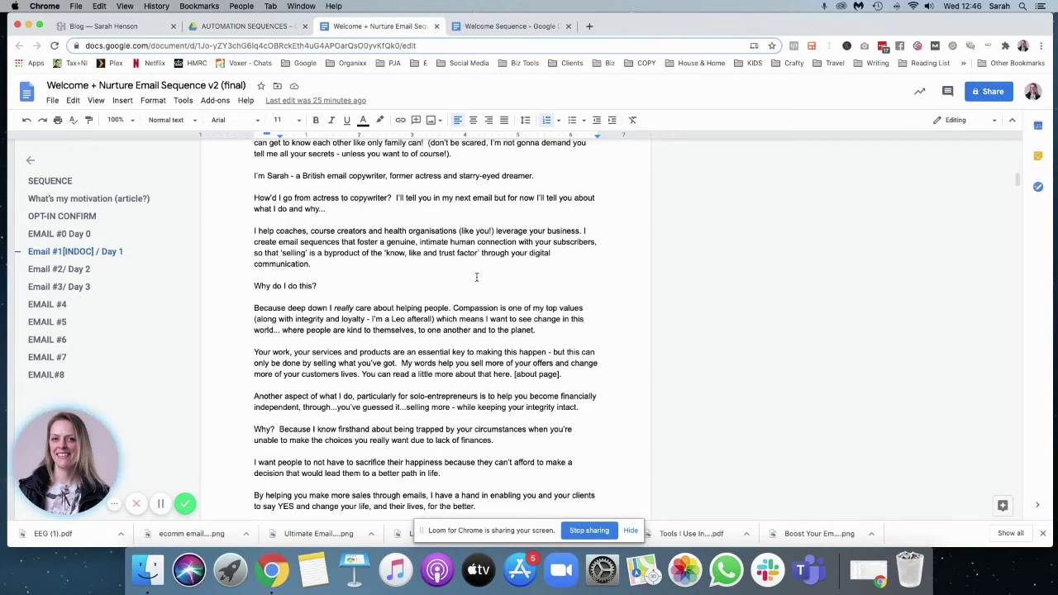
- Highlight the "Why do I do this?" passage in Email #1 and examine it along with the "So what can you expect from me?" part
{"action": "scroll", "coordinate": [477, 277], "scroll_direction": "down", "scroll_amount": 5}
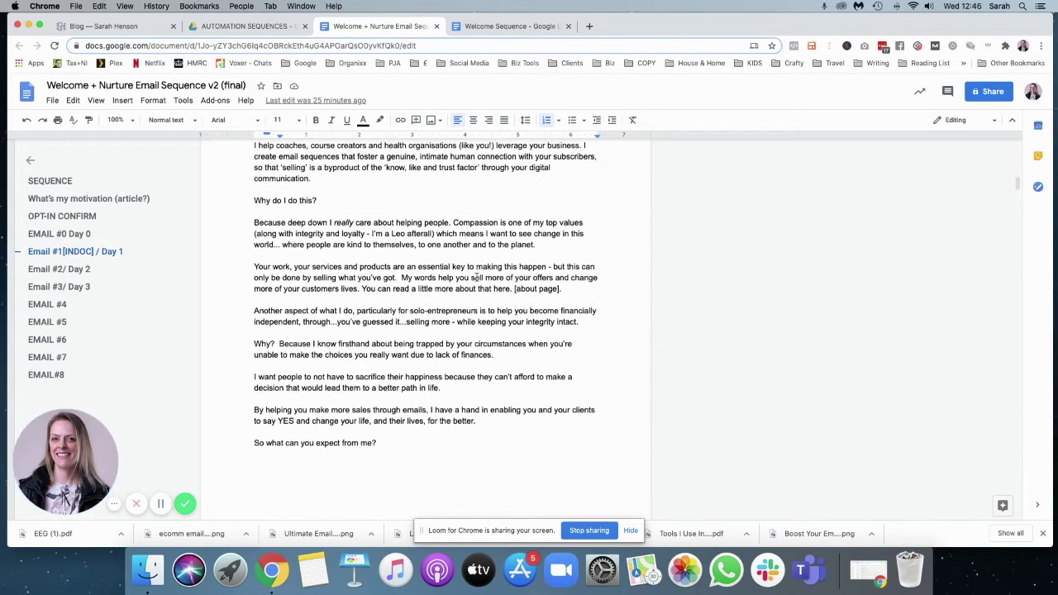
{"action": "left_click_drag", "start_coordinate": [255, 200], "coordinate": [377, 388]}
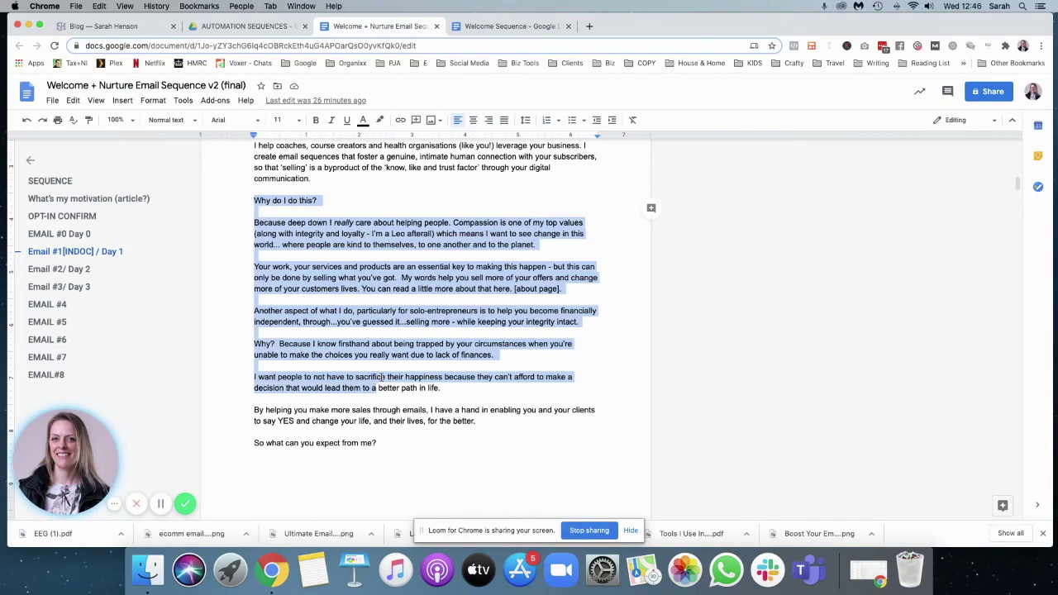
{"action": "scroll", "coordinate": [385, 370], "scroll_direction": "down", "scroll_amount": 2}
{"action": "scroll", "coordinate": [385, 370], "scroll_direction": "down", "scroll_amount": 3}
{"action": "scroll", "coordinate": [385, 371], "scroll_direction": "up", "scroll_amount": 4}
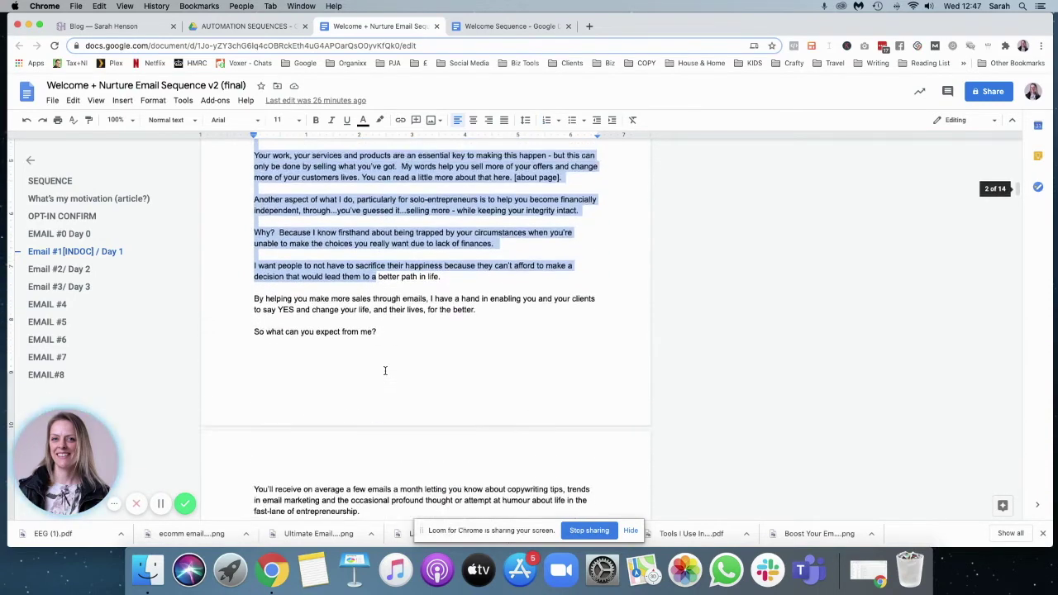
{"action": "scroll", "coordinate": [386, 372], "scroll_direction": "up", "scroll_amount": 1}
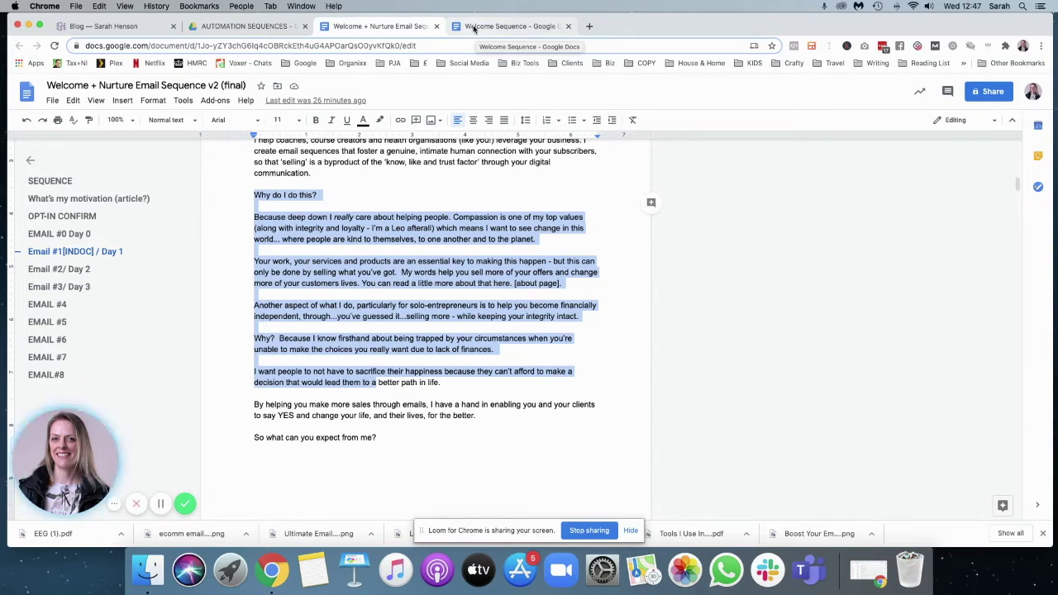
- In the Welcome Sequence document, add "What I can help them do - write better emails that convert," under Email #1, followed by a blank line
{"action": "left_click", "coordinate": [479, 27]}
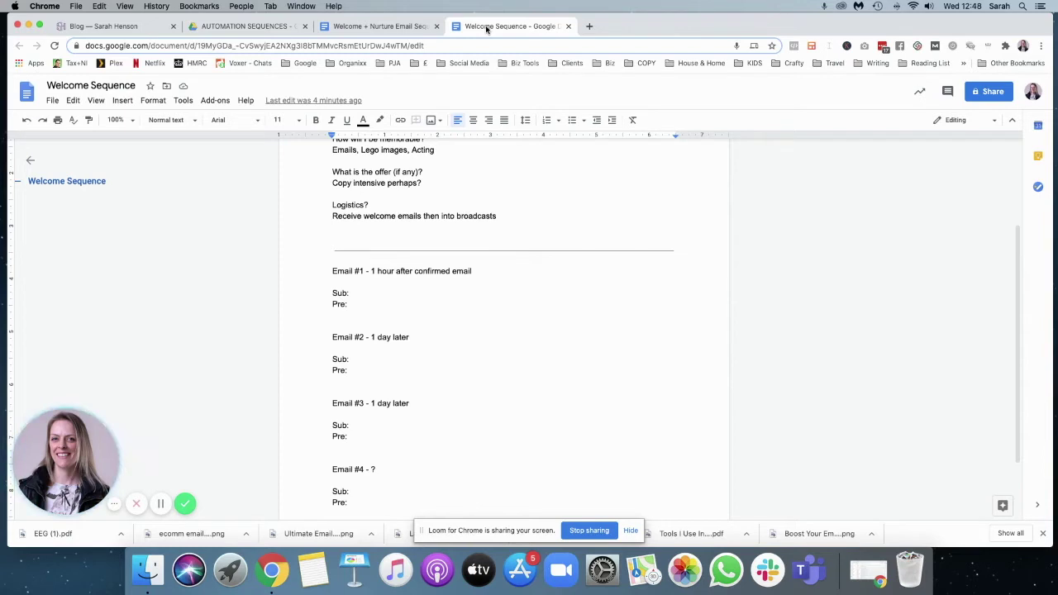
{"action": "type", "text": "What I can hel"}
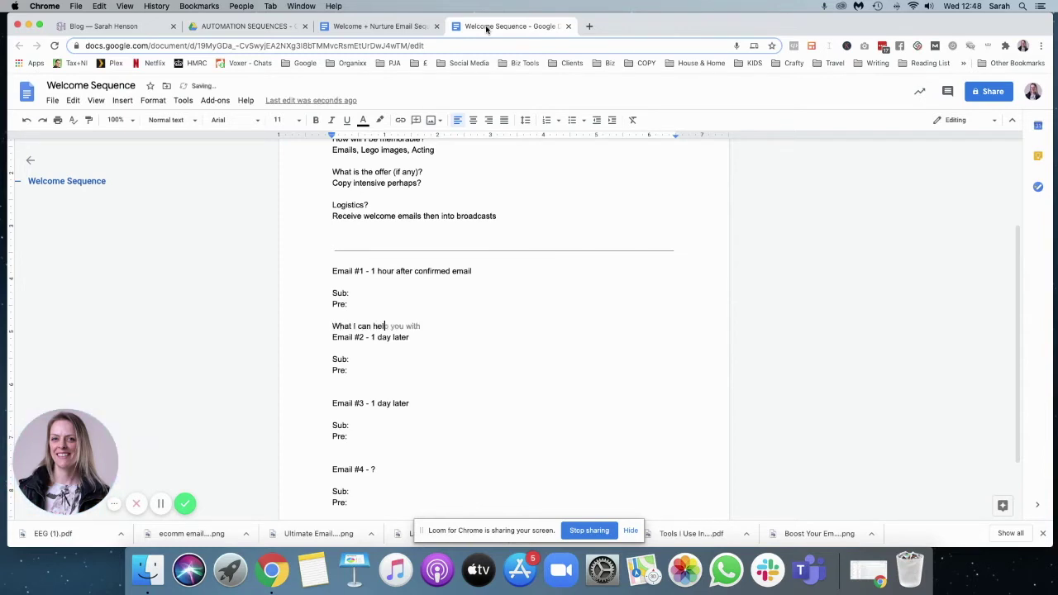
{"action": "type", "text": "p them do - write better emails, "}
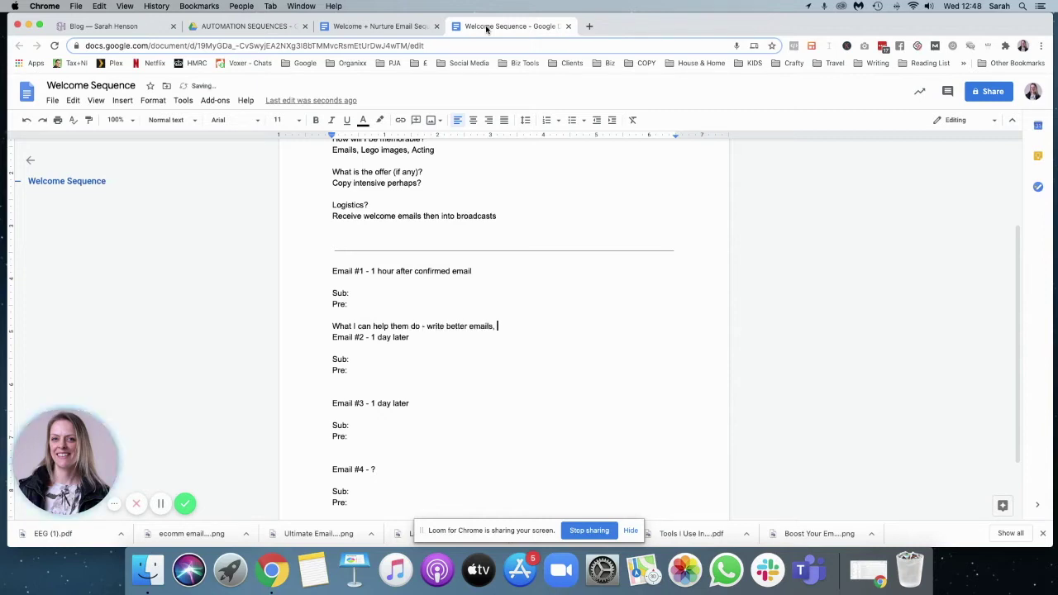
{"action": "type", "text": "write"}
{"action": "type", "text": "r"}
{"action": "key", "text": "BackSpace"}
{"action": "key", "text": "BackSpace"}
{"action": "key", "text": "BackSpace"}
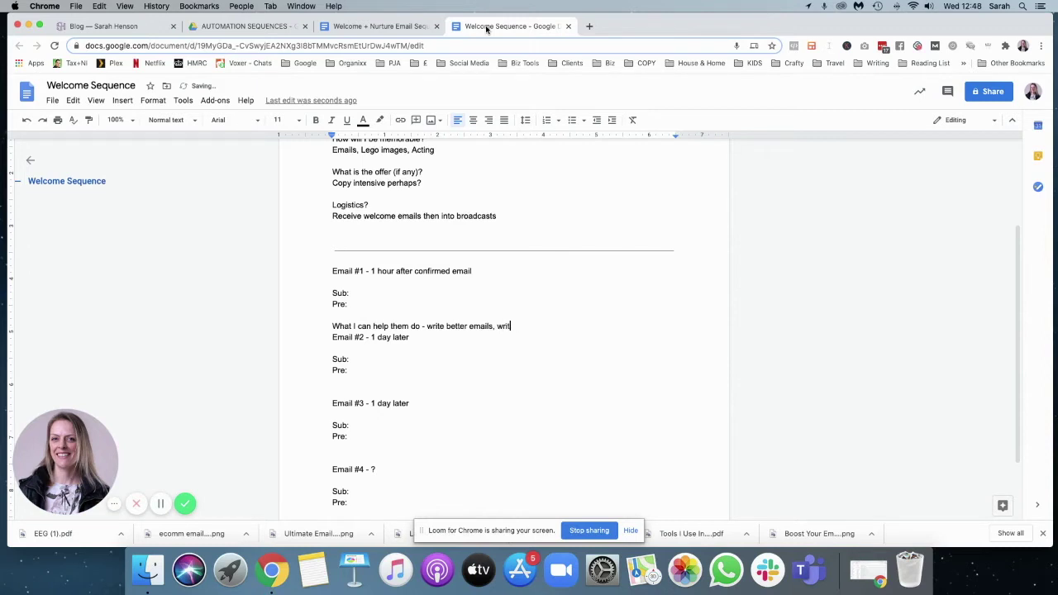
{"action": "key", "text": "BackSpace"}
{"action": "key", "text": "BackSpace"}
{"action": "key", "text": "BackSpace"}
{"action": "type", "text": "that "}
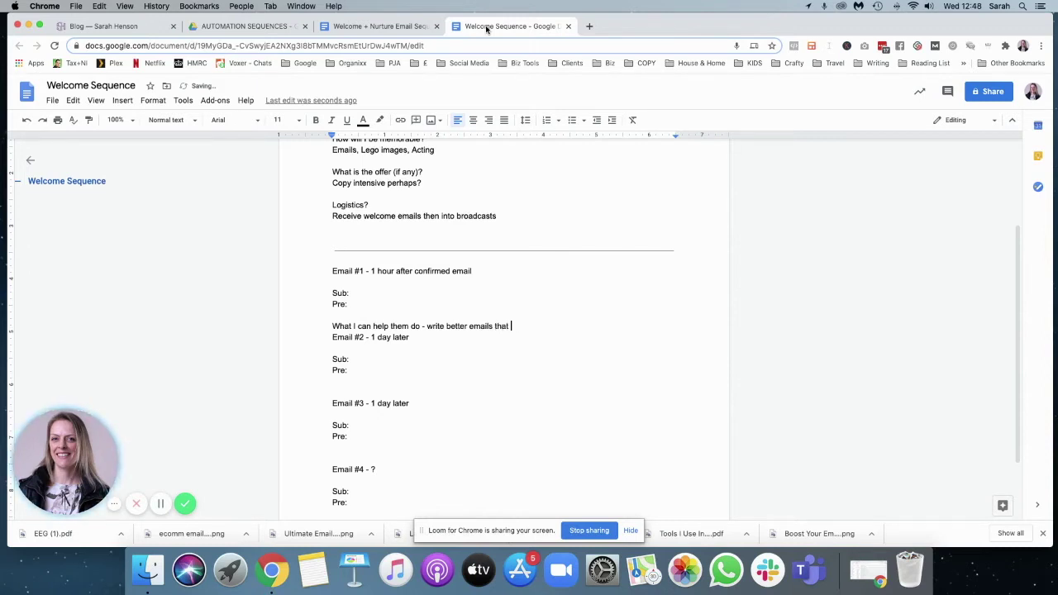
{"action": "type", "text": "convert,"}
{"action": "key", "text": "Return"}
{"action": "key", "text": "BackSpace"}
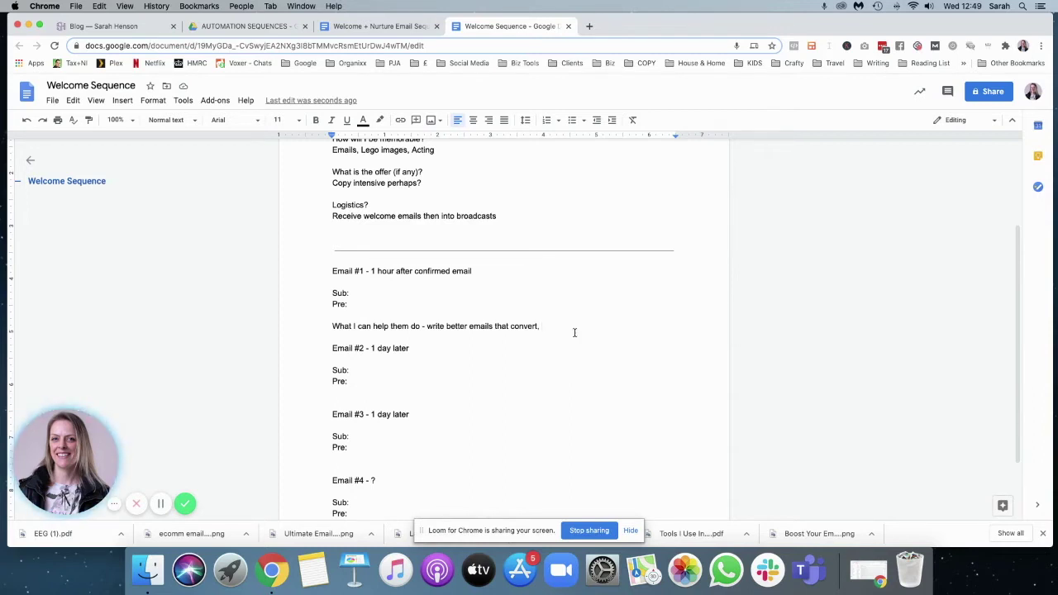
- Above the help line, add "Who am I?" with the sender's first name and "Email copywriter + Strategist for mission driven ecommerce. I help"
{"action": "left_click", "coordinate": [353, 314]}
{"action": "key", "text": "Return"}
{"action": "type", "text": "Wh"}
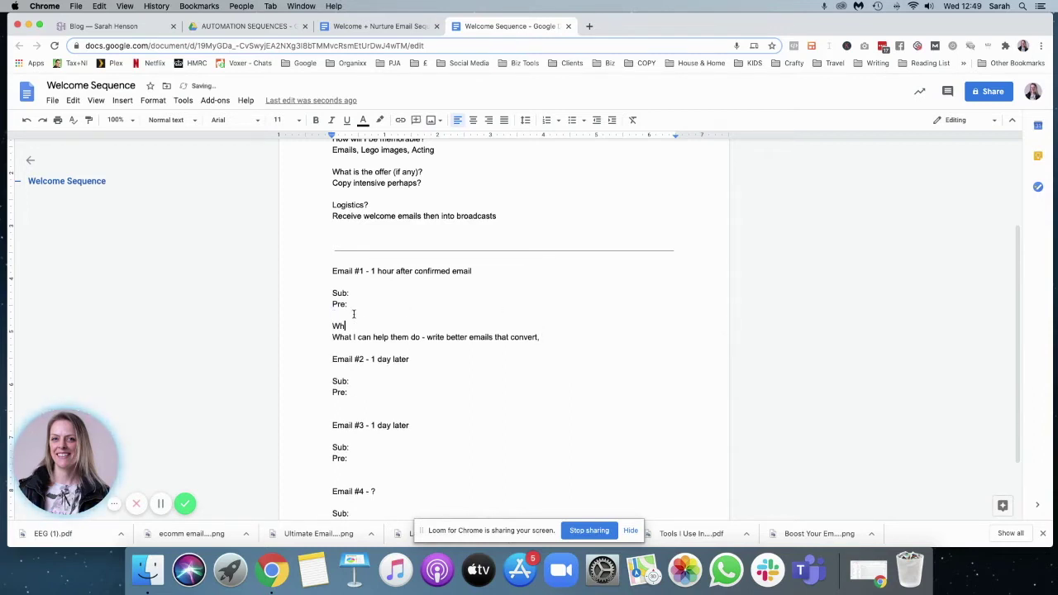
{"action": "type", "text": "o am I? Sarah, Email copywriter _ Strat"}
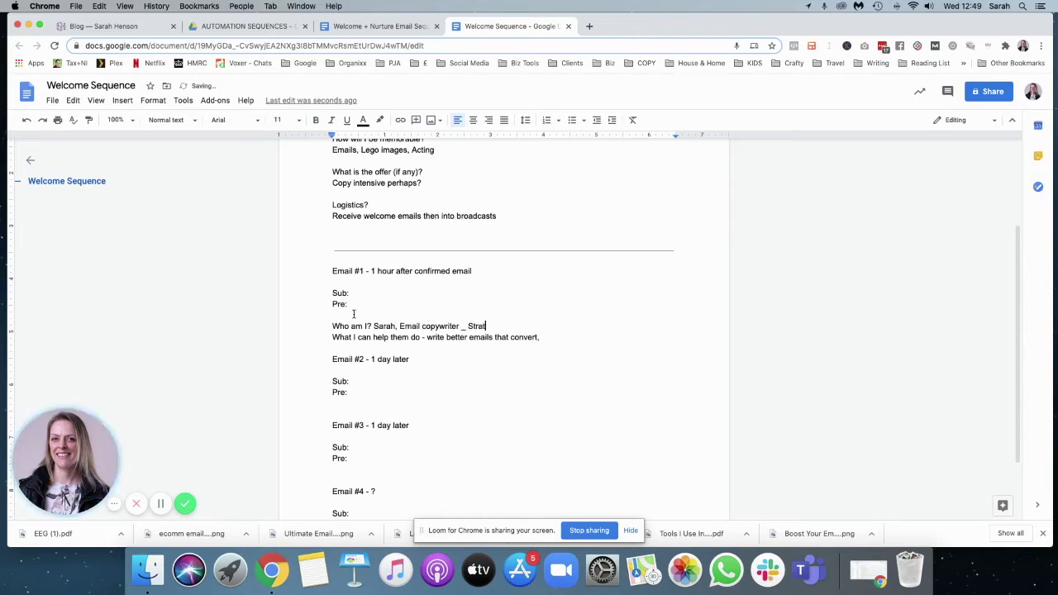
{"action": "type", "text": "eg"}
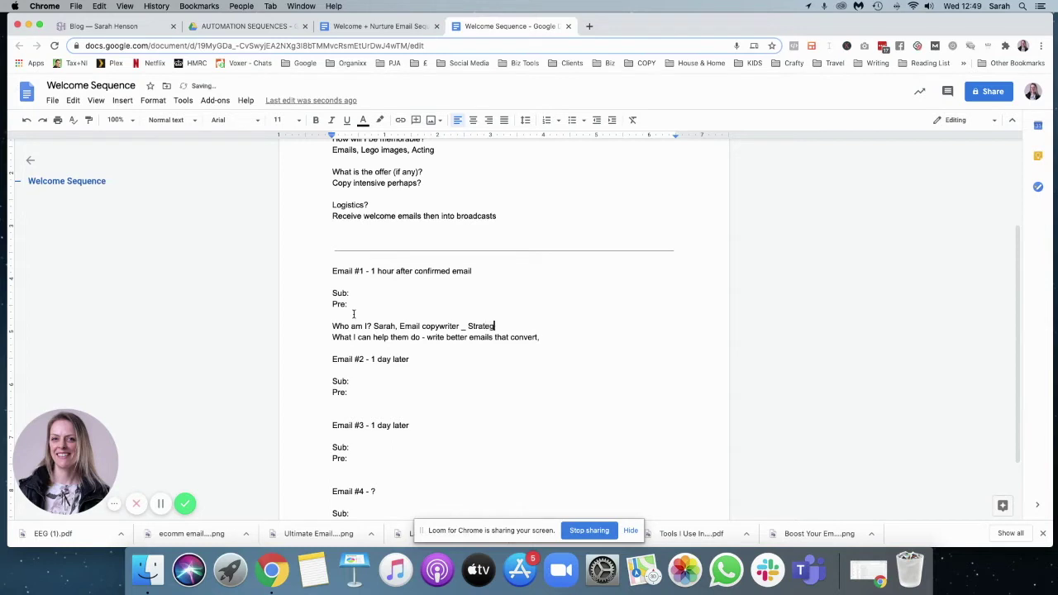
{"action": "type", "text": "ist"}
{"action": "left_click", "coordinate": [467, 326]}
{"action": "key", "text": "BackSpace"}
{"action": "type", "text": "+"}
{"action": "left_click", "coordinate": [554, 326]}
{"action": "type", "text": "for mission driven ecommerce. I helop"}
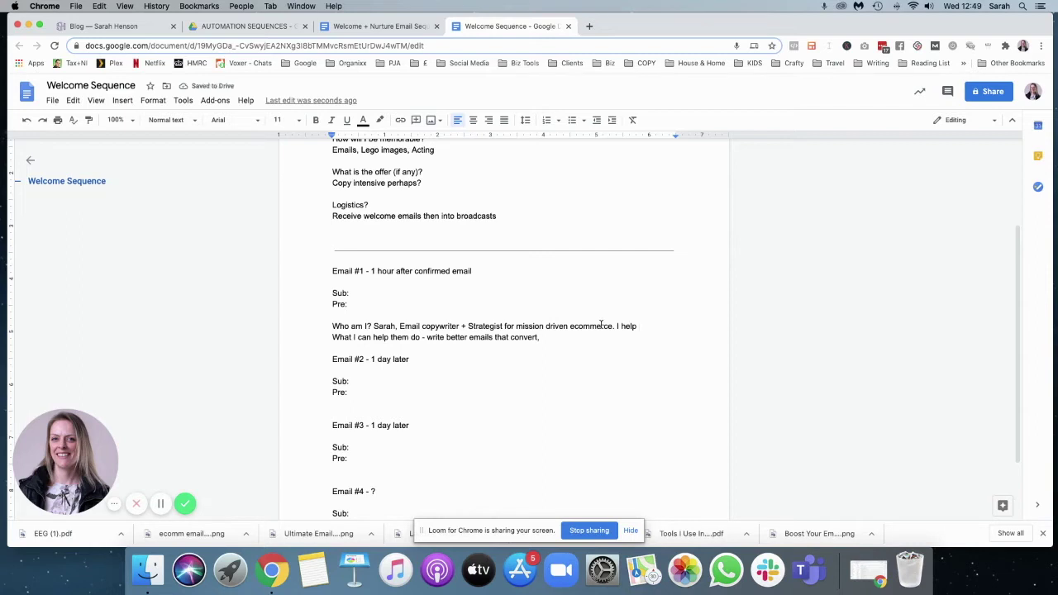
- Complete the "Who am I?" line with "online business owners master their emails, their copy and the tech that connects it all for more sales."
{"action": "type", "text": "online business owners master their email"}
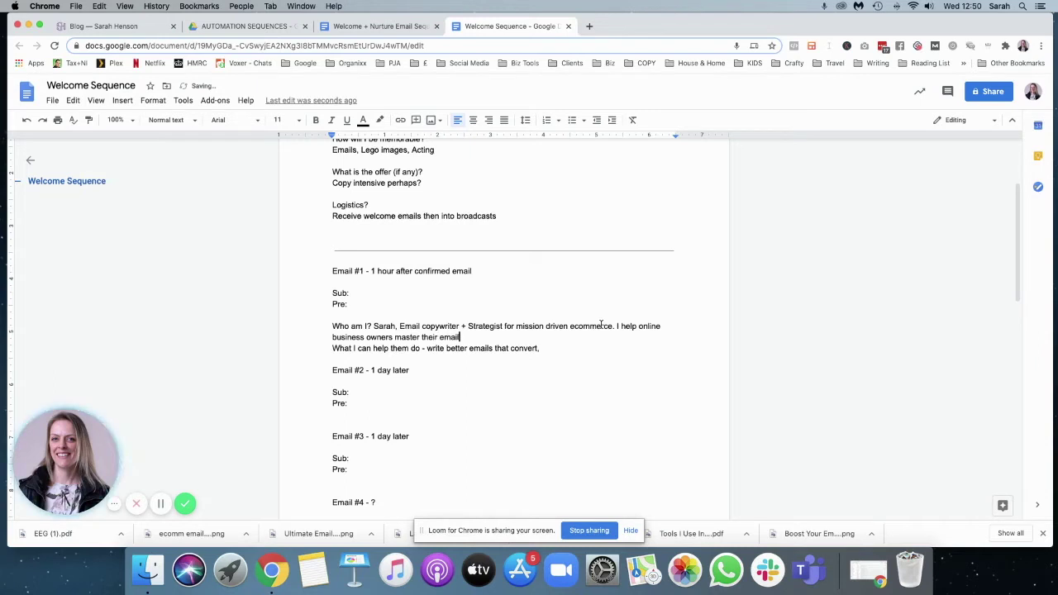
{"action": "type", "text": "s, their copy and the ef"}
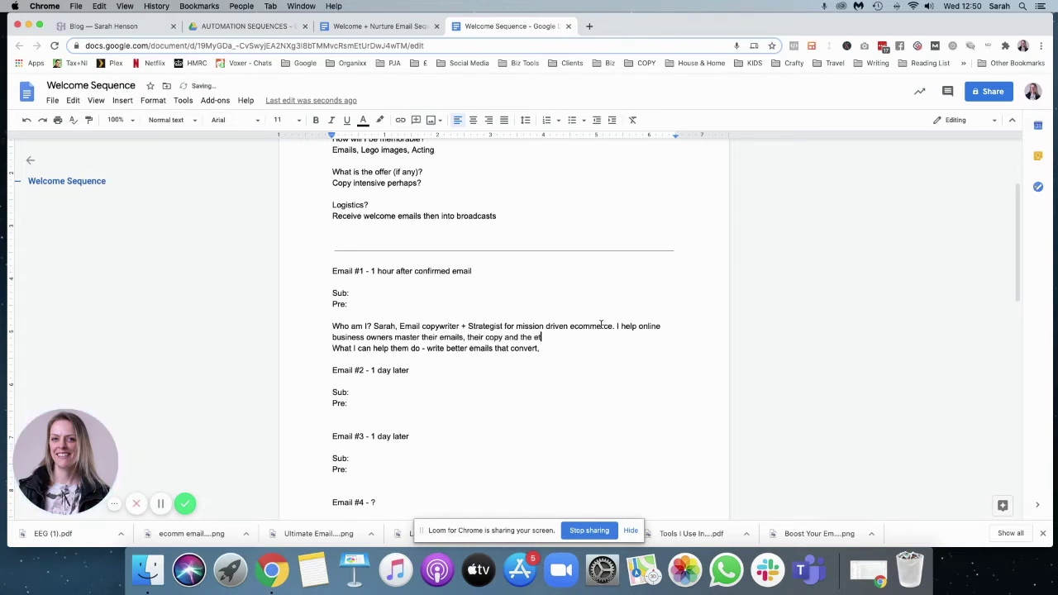
{"action": "key", "text": "BackSpace"}
{"action": "type", "text": "tech that connects it all for more sales."}
{"action": "key", "text": "Return"}
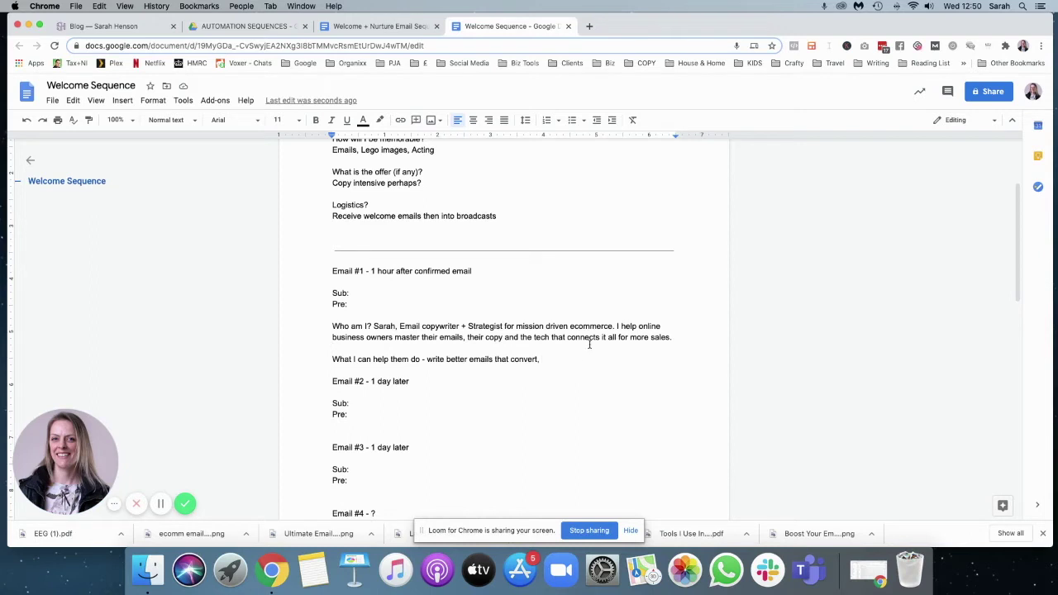
- Beneath the help line of Email #1, add the question "What can they expect?" with an empty line below it for the answer
{"action": "key", "text": "Return"}
{"action": "key", "text": "Return"}
{"action": "type", "text": "What can they expect?"}
{"action": "key", "text": "Return"}
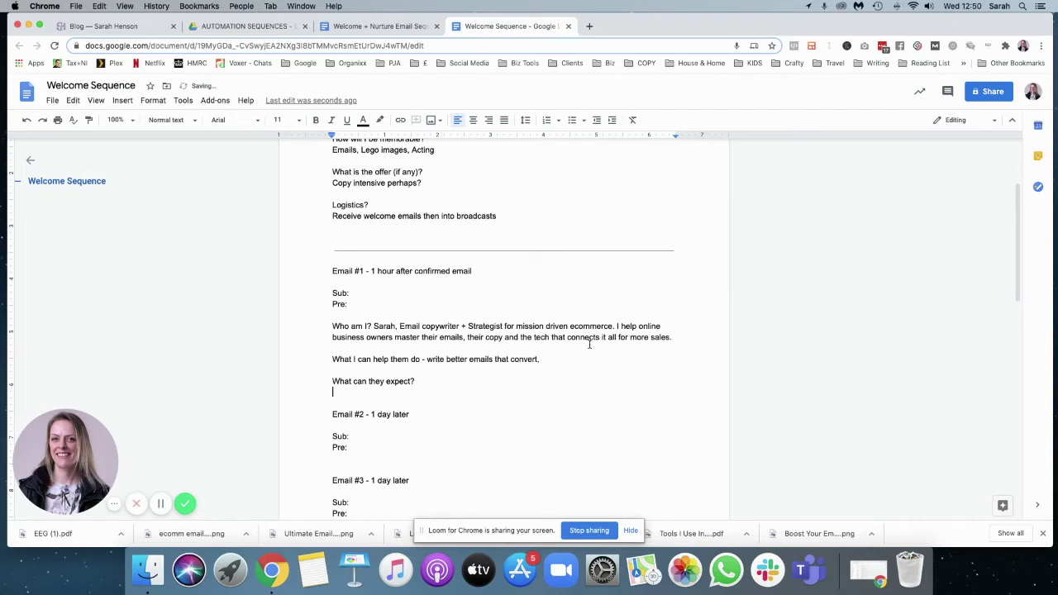
- Answer the expectations question with "A couple of emails a week with content that will help them make more sales through email marketing, without the sleaze."
{"action": "type", "text": "A couple of emails a week"}
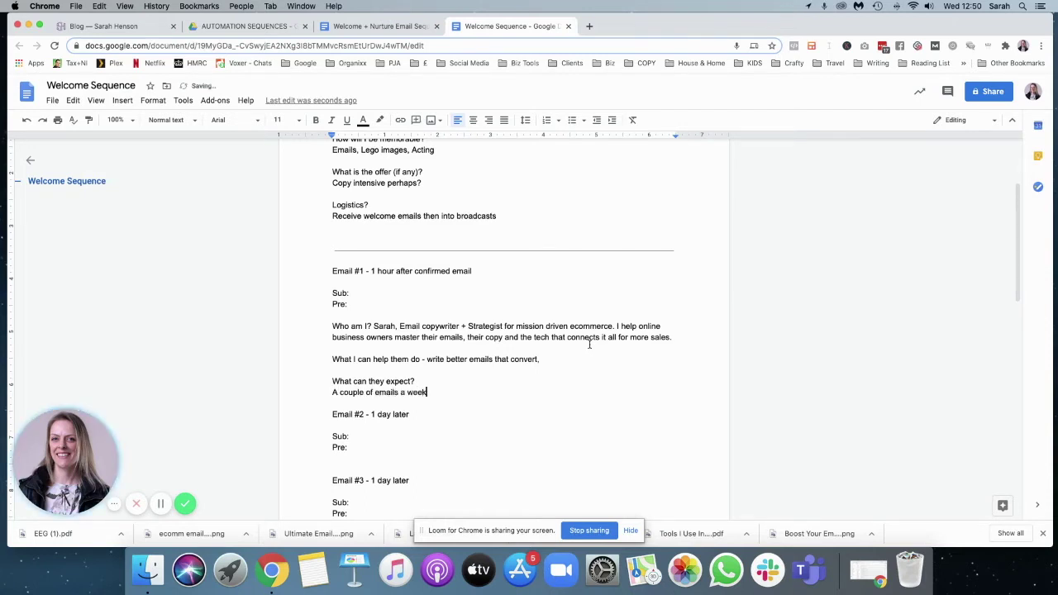
{"action": "type", "text": " with content"}
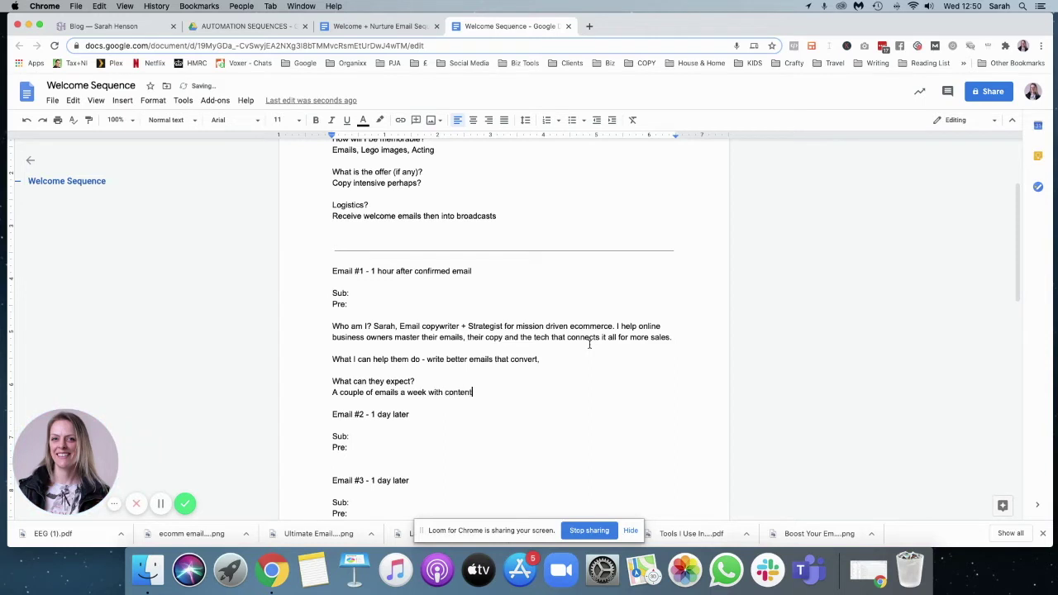
{"action": "type", "text": " that will help them make more sale"}
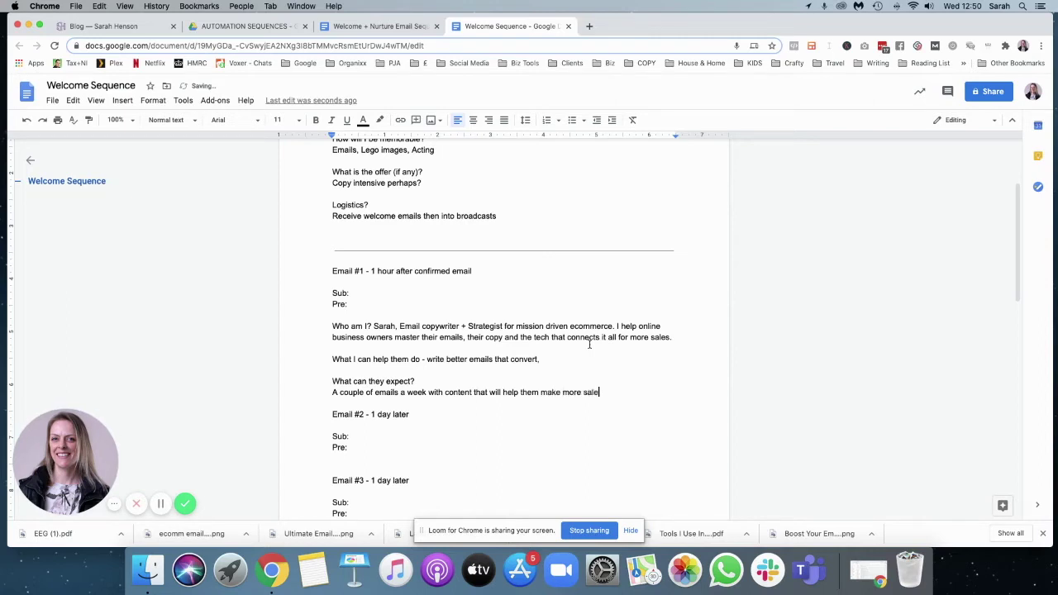
{"action": "type", "text": "s through email"}
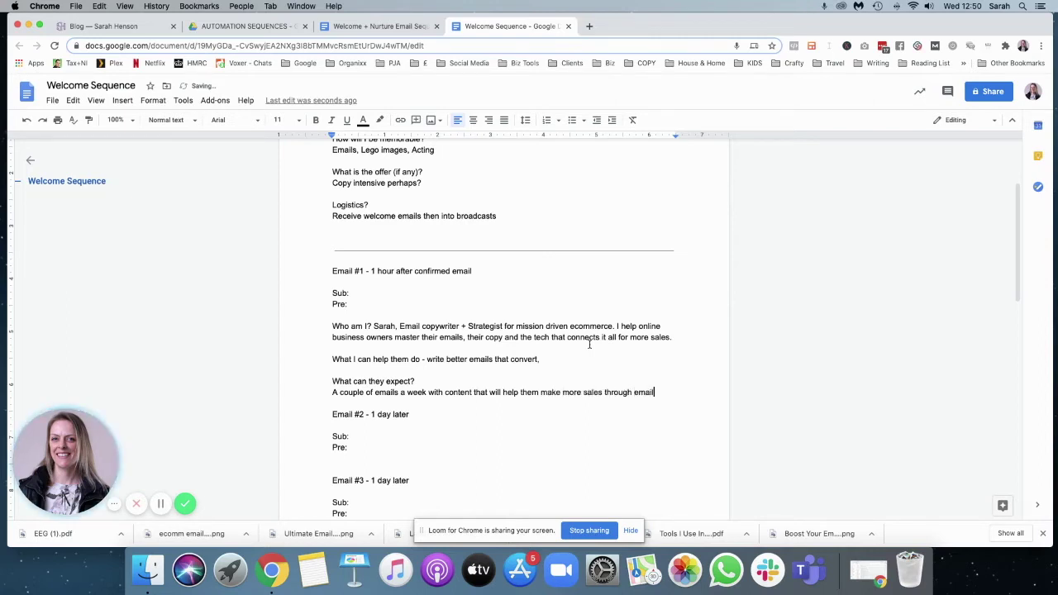
{"action": "type", "text": " marketing, wi"}
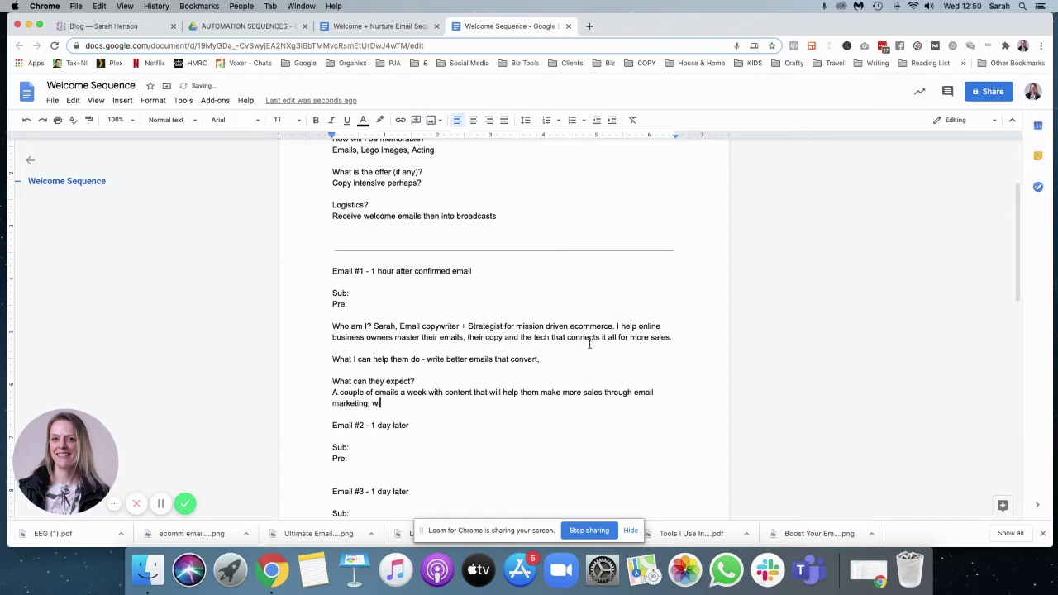
{"action": "type", "text": "thout the sleeze"}
{"action": "key", "text": "BackSpace"}
{"action": "key", "text": "BackSpace"}
{"action": "key", "text": "BackSpace"}
{"action": "type", "text": "aze"}
{"action": "key", "text": "BackSpace"}
{"action": "type", "text": "."}
{"action": "key", "text": "Return"}
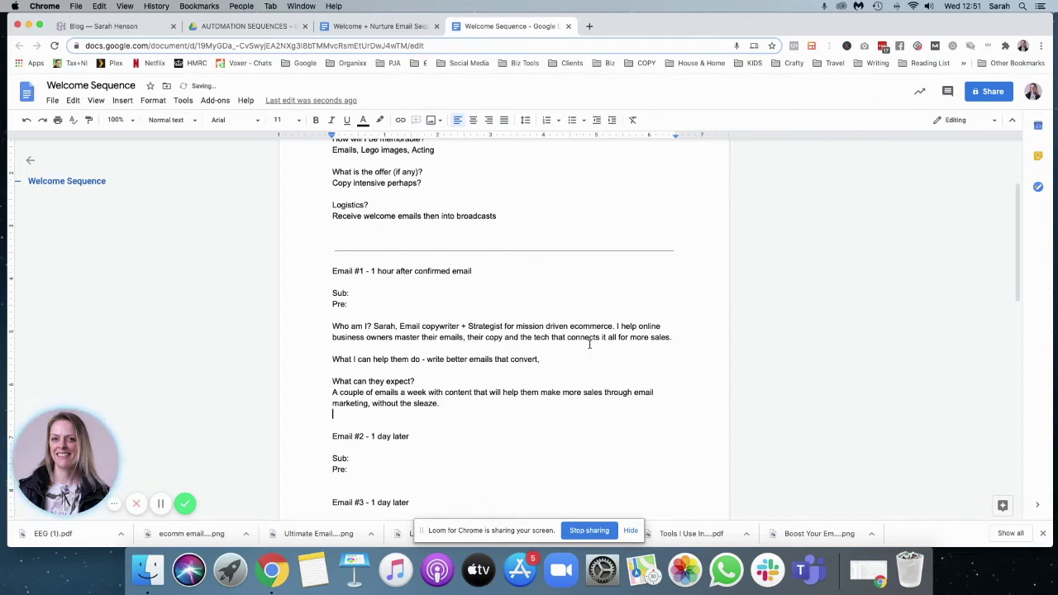
- Sign off Email #1 with the sender's first name and start a postscript reading "P.S. Did you get a copy of my Boost Your Emails"
{"action": "key", "text": "Return"}
{"action": "type", "text": "Sarah"}
{"action": "key", "text": "Return"}
{"action": "key", "text": "Return"}
{"action": "type", "text": "P.S."}
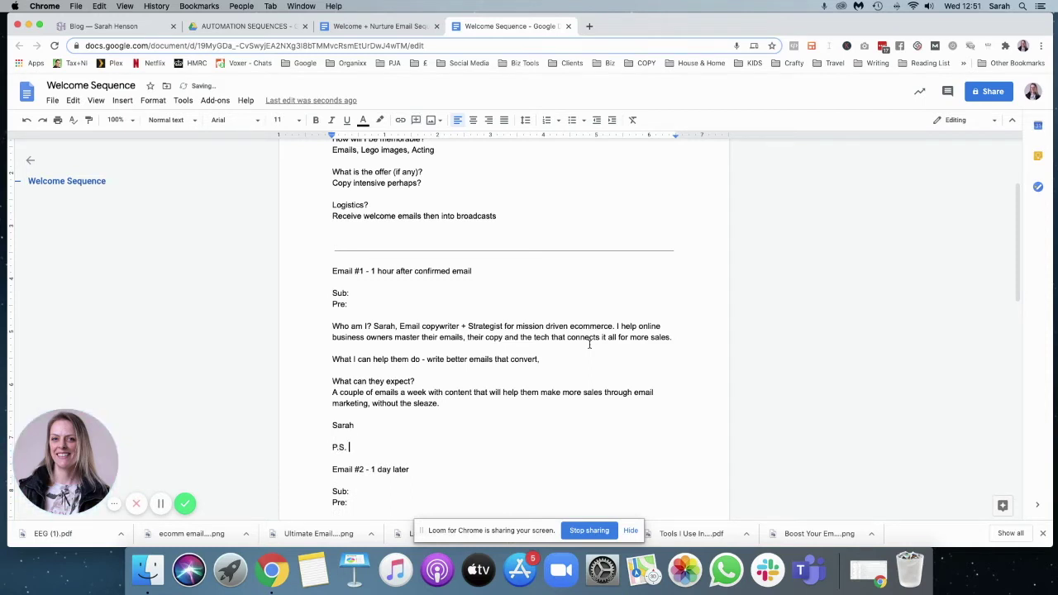
{"action": "type", "text": "Did you get a copy of my Boost Your Emails"}
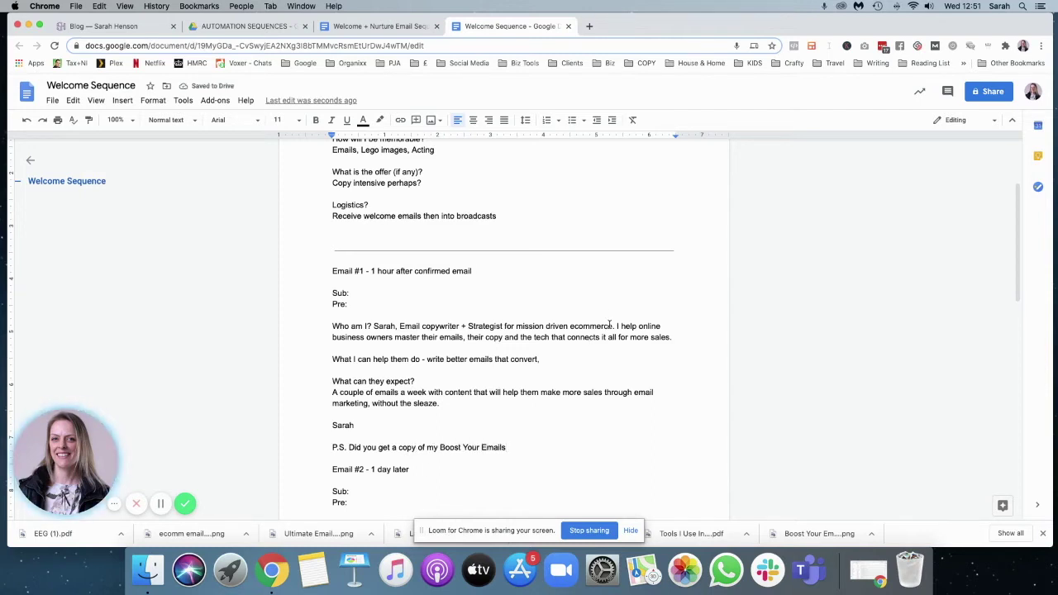
- Check the Boost Your Emails banner on the blog page, then end the postscript's question with a question mark
{"action": "left_click", "coordinate": [95, 29]}
{"action": "scroll", "coordinate": [199, 89], "scroll_direction": "up", "scroll_amount": 10}
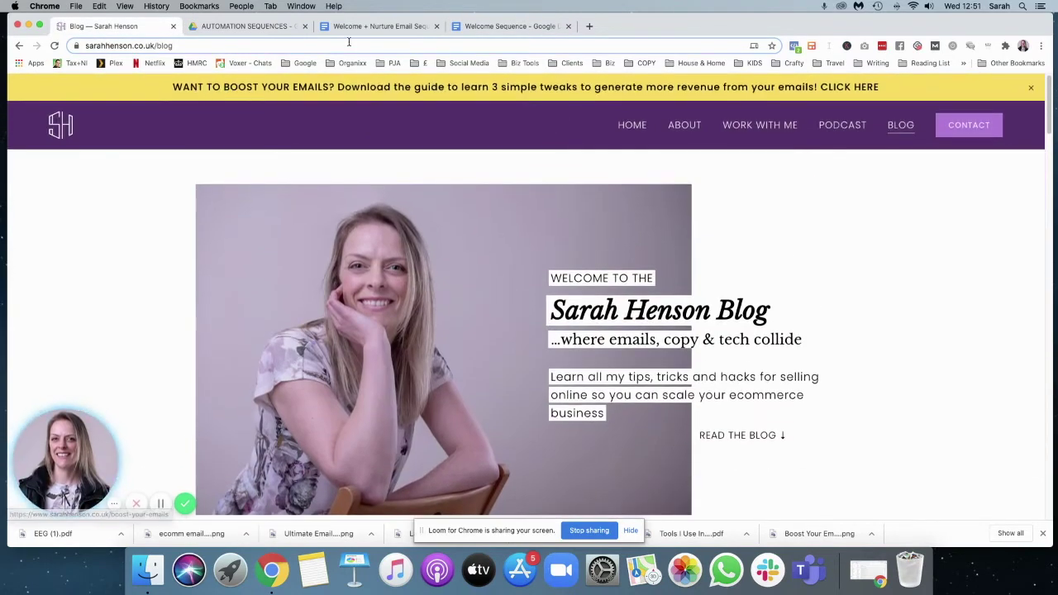
{"action": "left_click", "coordinate": [517, 27]}
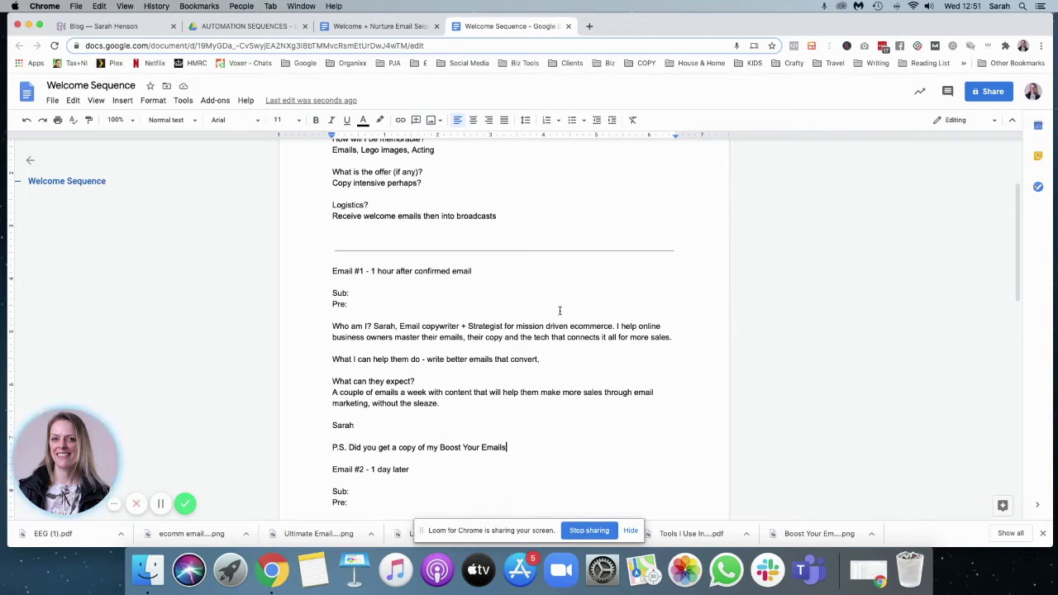
{"action": "scroll", "coordinate": [559, 311], "scroll_direction": "down", "scroll_amount": 2}
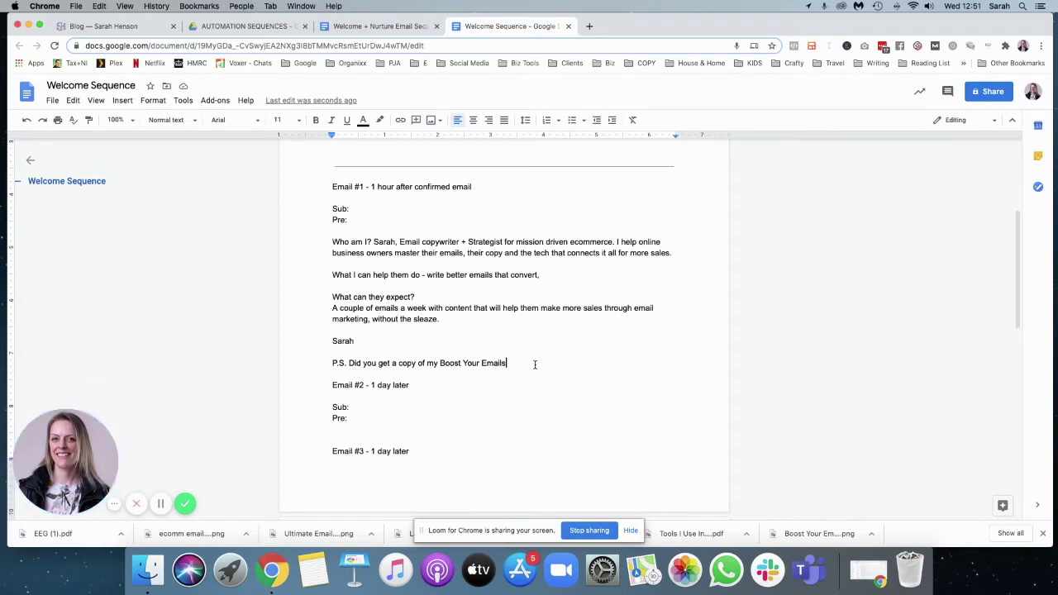
{"action": "type", "text": "?"}
- Open the Boost Your Emails page from the blog's banner and copy its subtitle about 3 simple techniques
{"action": "left_click", "coordinate": [108, 27]}
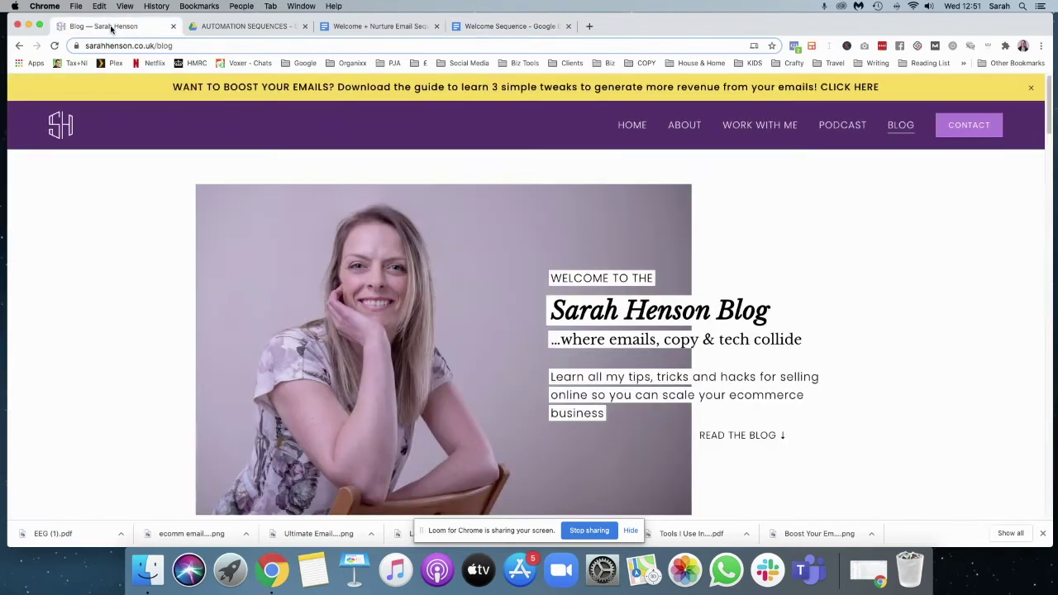
{"action": "left_click", "coordinate": [578, 87]}
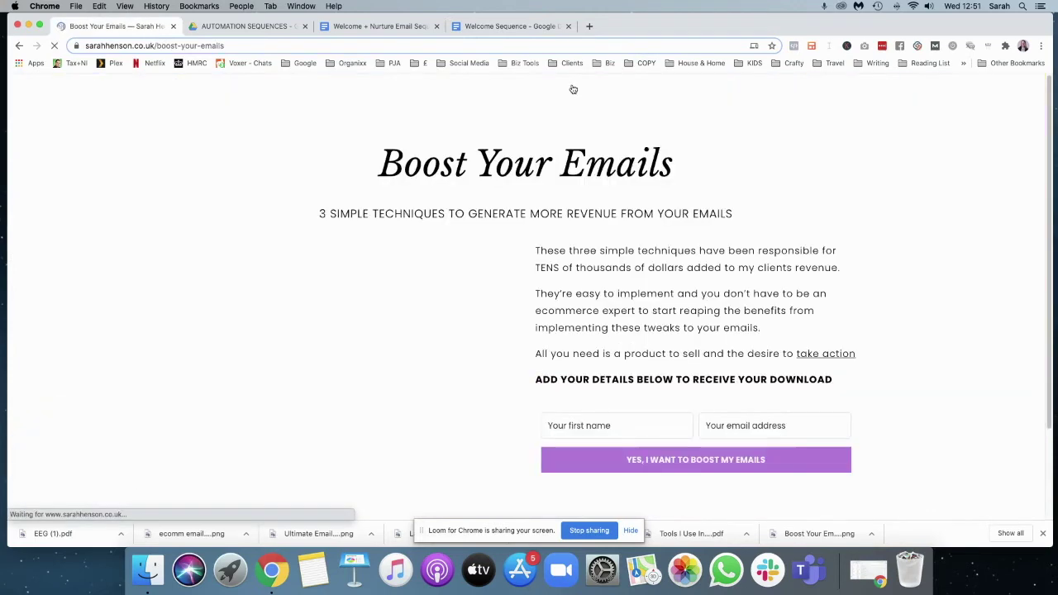
{"action": "left_click_drag", "start_coordinate": [319, 213], "coordinate": [737, 216]}
{"action": "key", "text": "cmd+c"}
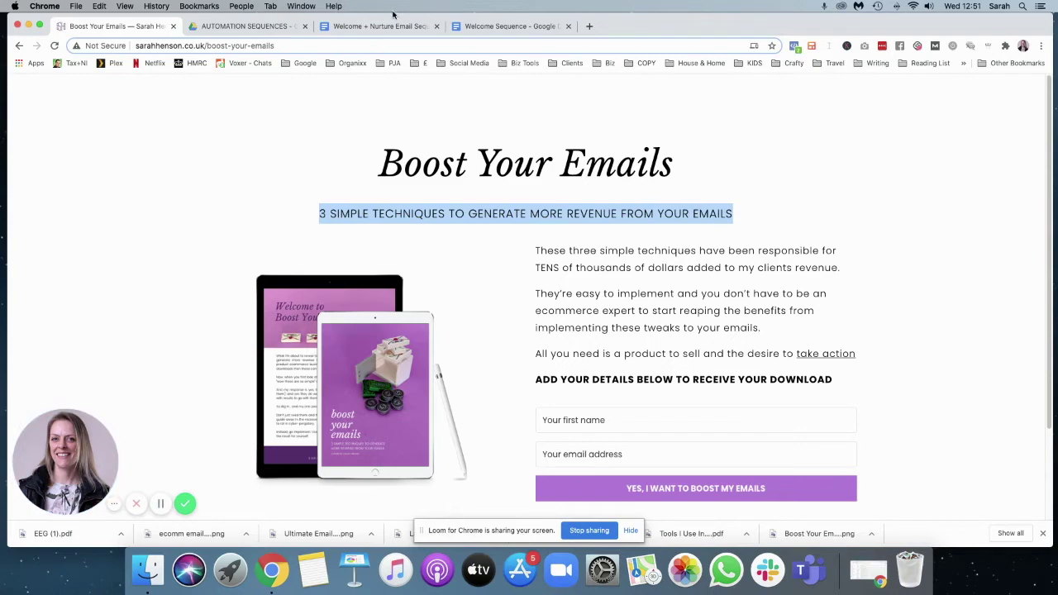
- Open convertcase.net in a new tab, convert the copied subtitle to sentence case and copy the converted text
{"action": "left_click", "coordinate": [590, 26]}
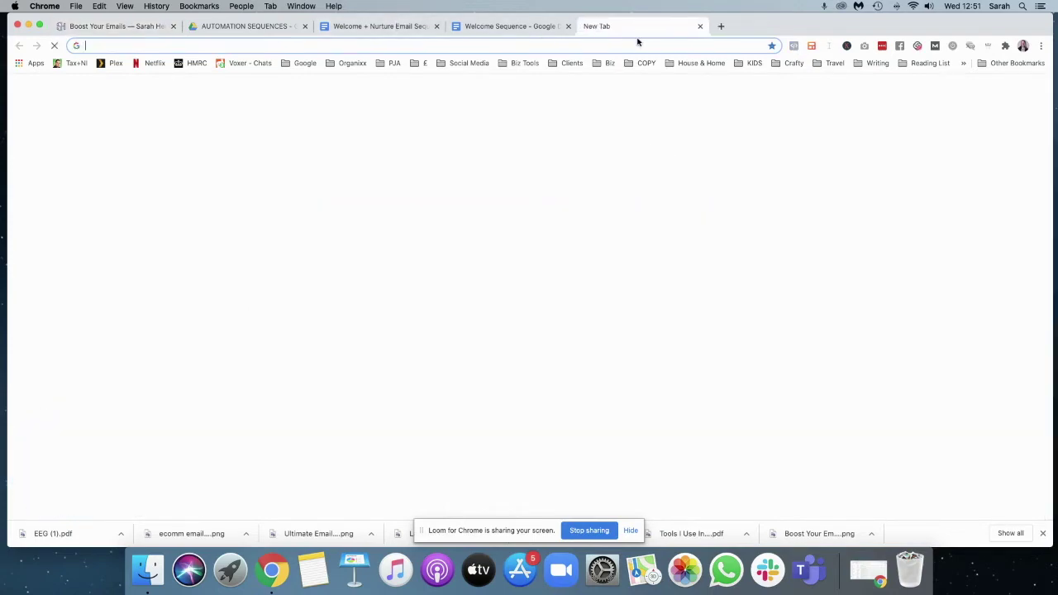
{"action": "type", "text": "convertcas"}
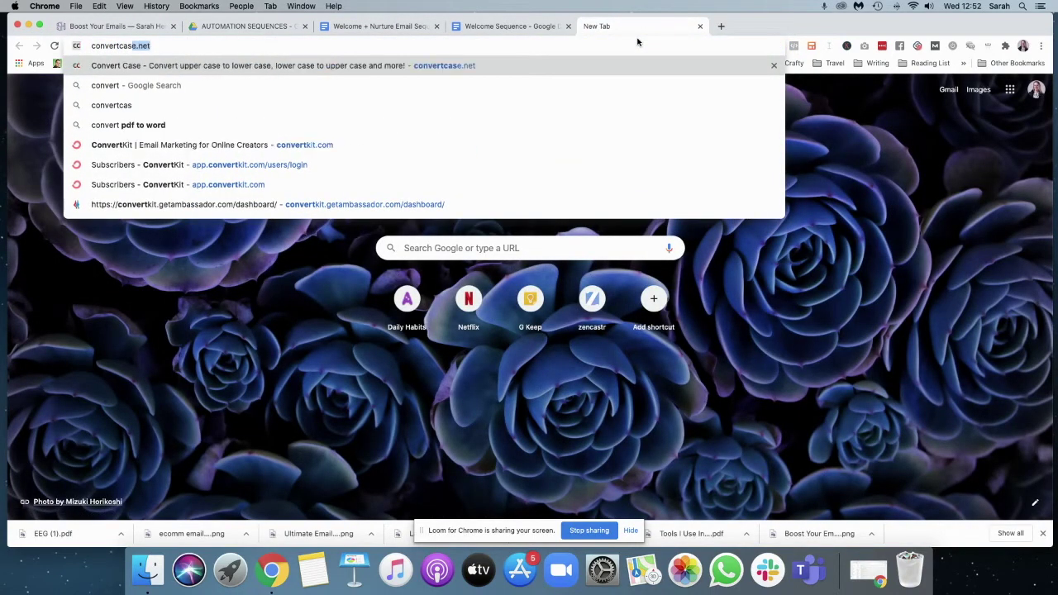
{"action": "key", "text": "Return"}
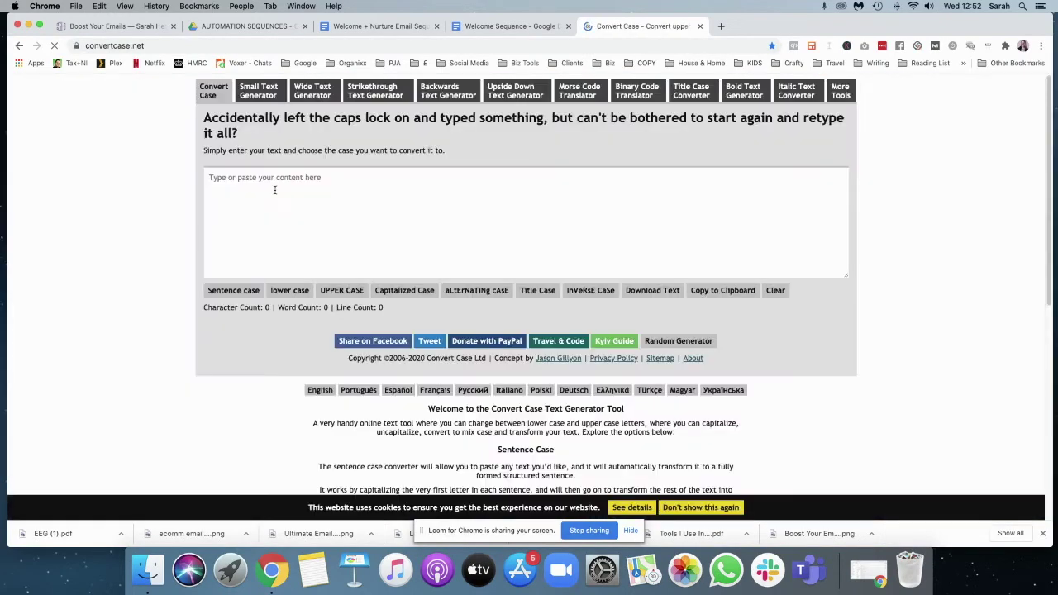
{"action": "left_click", "coordinate": [276, 190]}
{"action": "key", "text": "cmd+v"}
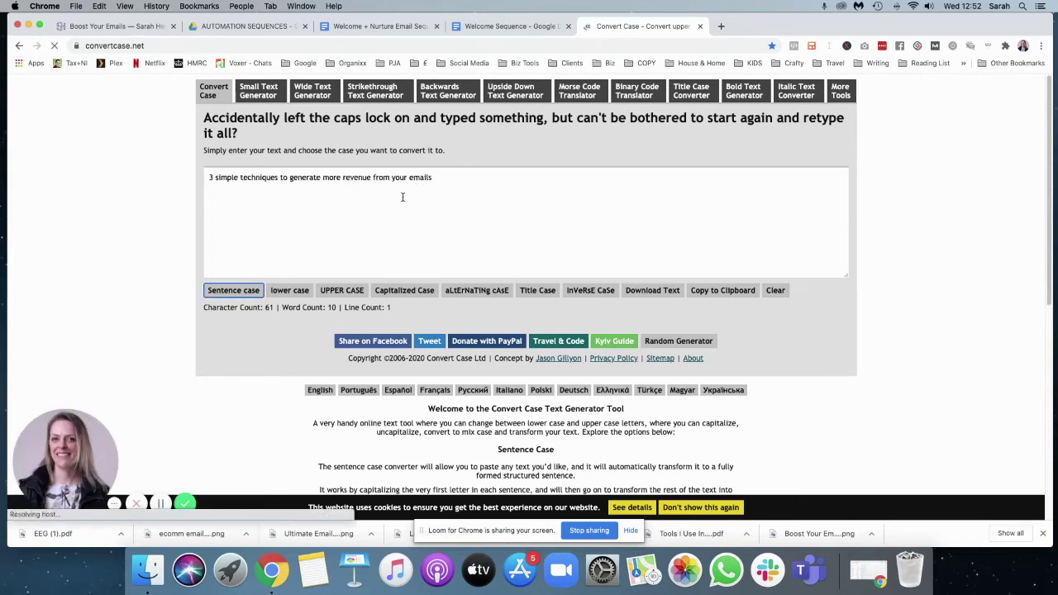
{"action": "left_click_drag", "start_coordinate": [442, 179], "coordinate": [183, 176]}
{"action": "key", "text": "super+c"}
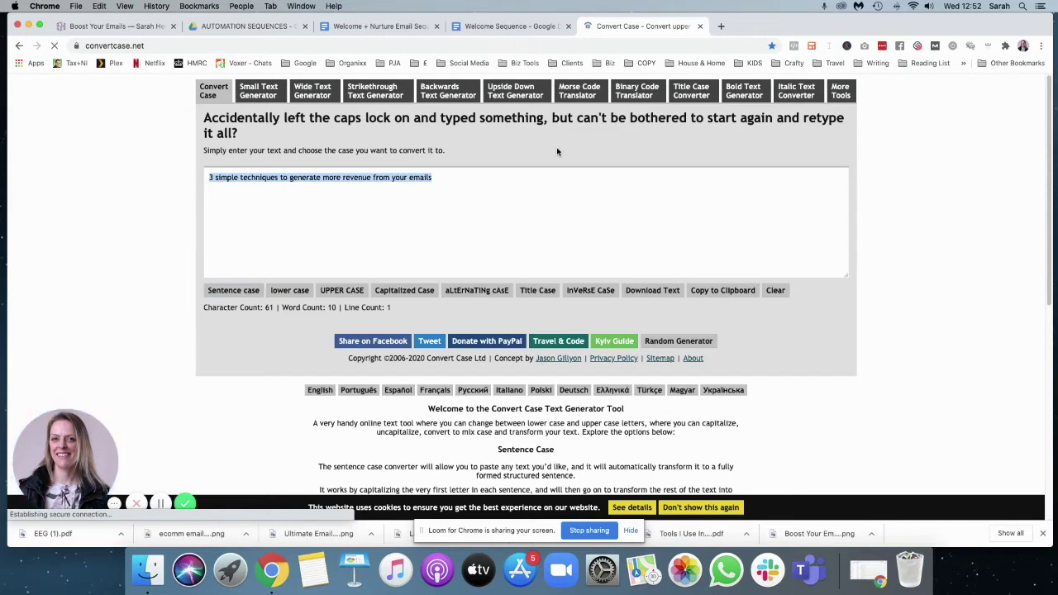
- Complete the Welcome Sequence postscript with "Click to download your 3 simple techniques to generate more revenue from your emails!", using the copied subtitle
{"action": "left_click", "coordinate": [538, 28]}
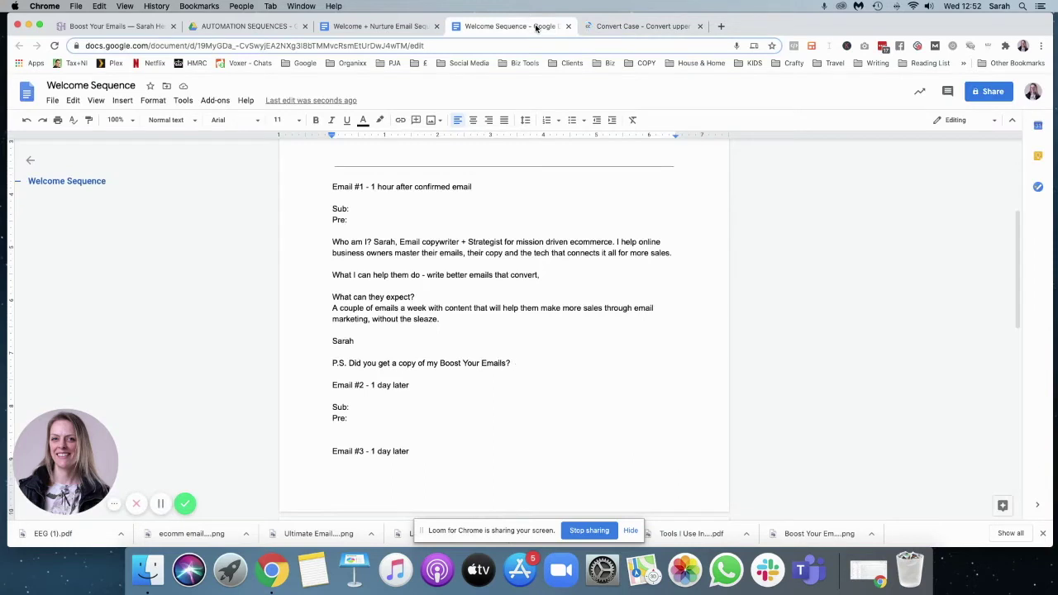
{"action": "key", "text": "super+v"}
{"action": "key", "text": "super+v"}
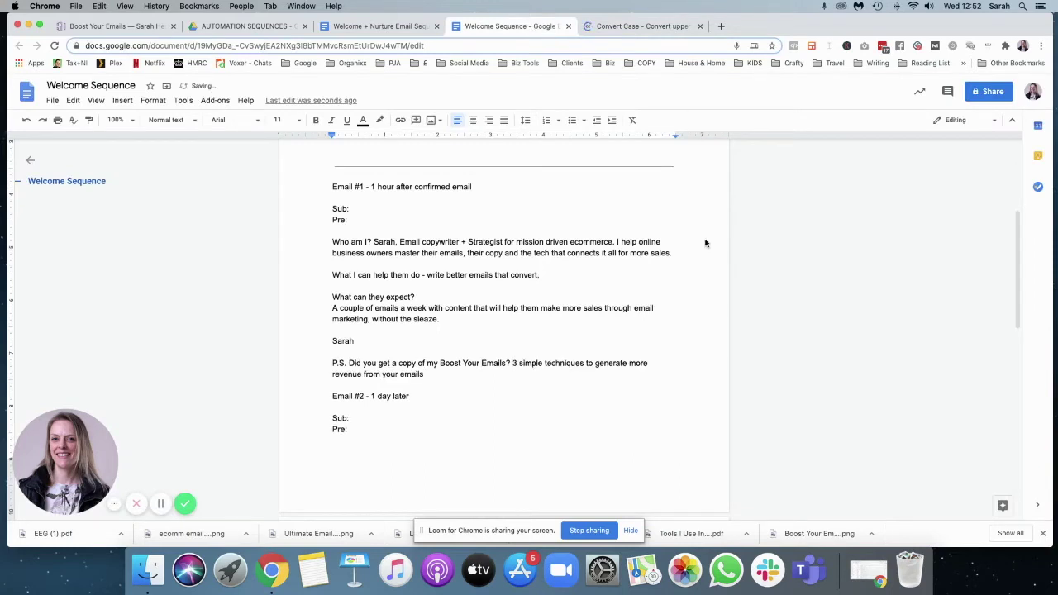
{"action": "left_click", "coordinate": [514, 363]}
{"action": "type", "text": "Click to downloa"}
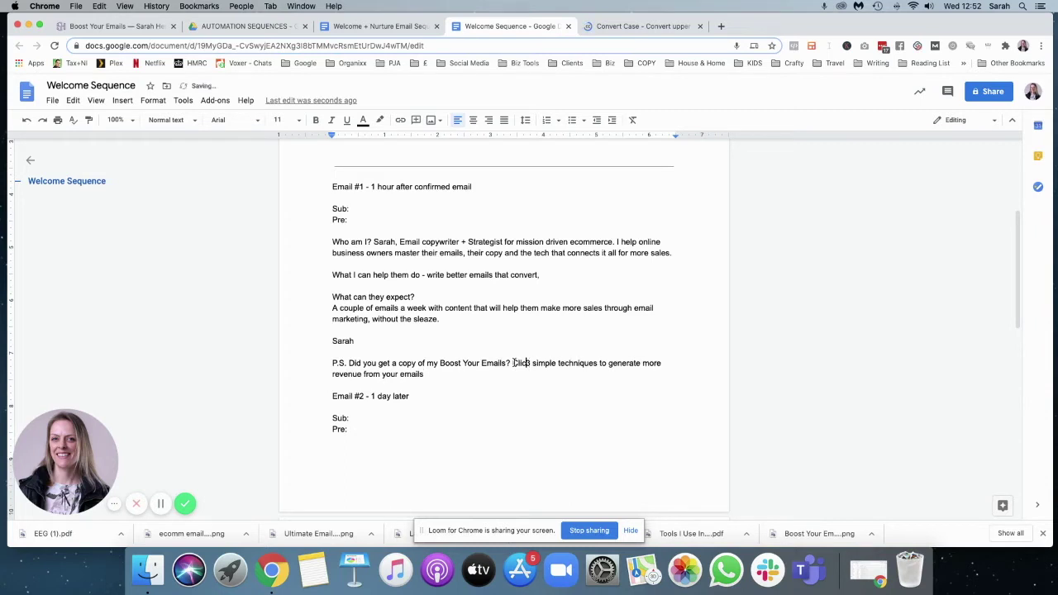
{"action": "type", "text": "d "}
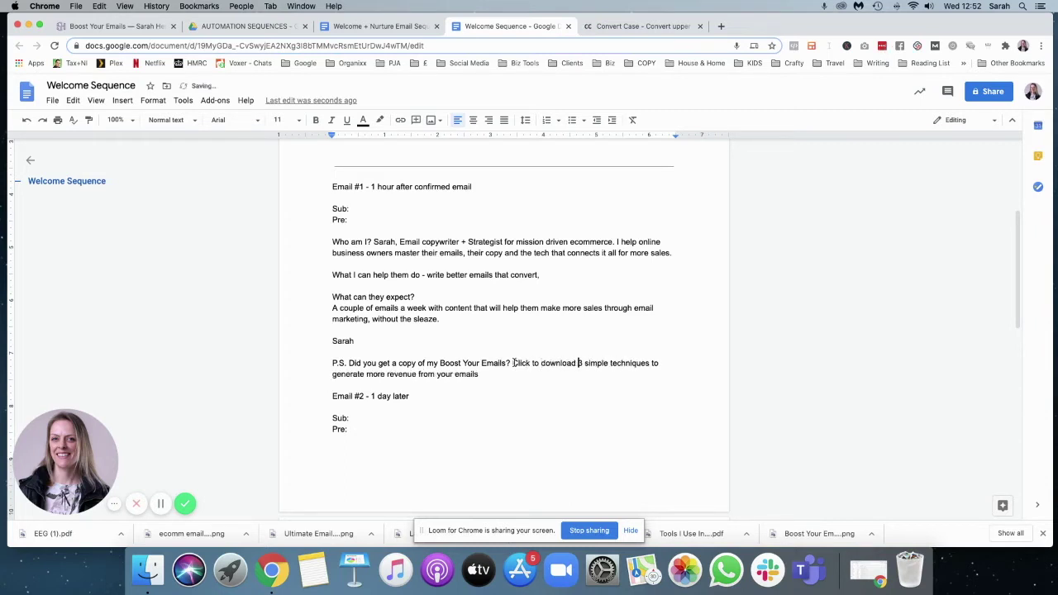
{"action": "type", "text": "your"}
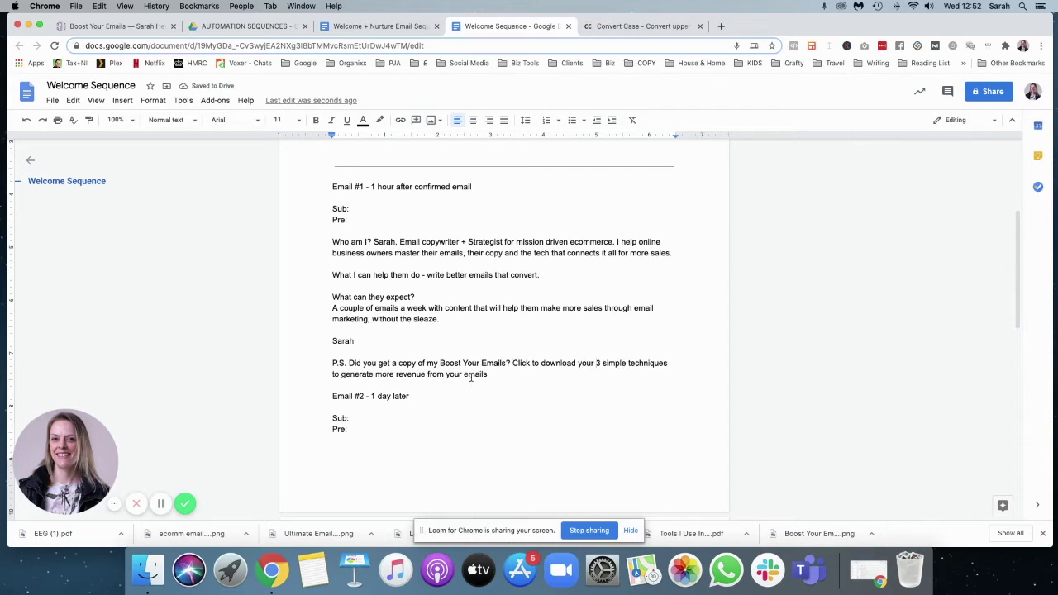
{"action": "left_click", "coordinate": [519, 377]}
{"action": "type", "text": "!"}
- Attach the comment "link" to "Click to download" in the postscript and underline that phrase
{"action": "left_click_drag", "start_coordinate": [513, 363], "coordinate": [576, 365]}
{"action": "left_click", "coordinate": [728, 373]}
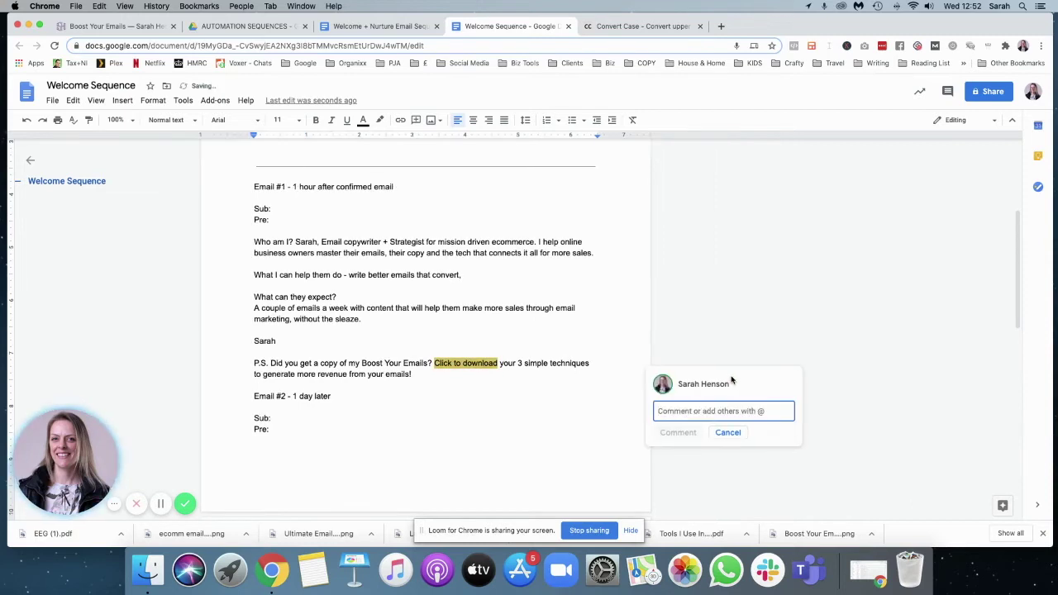
{"action": "type", "text": "link"}
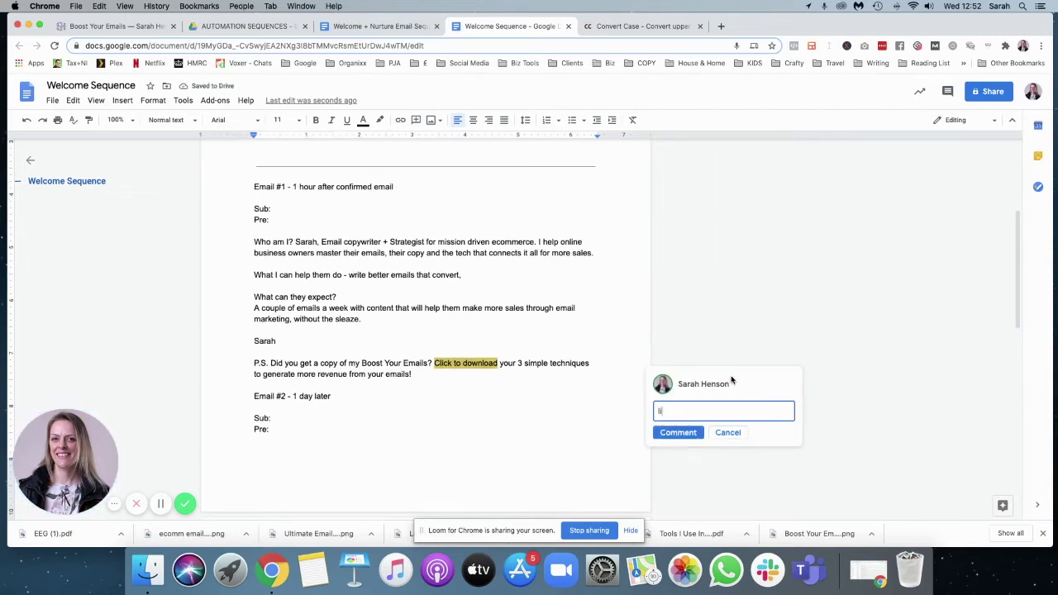
{"action": "left_click", "coordinate": [498, 404]}
{"action": "key", "text": "super+Return"}
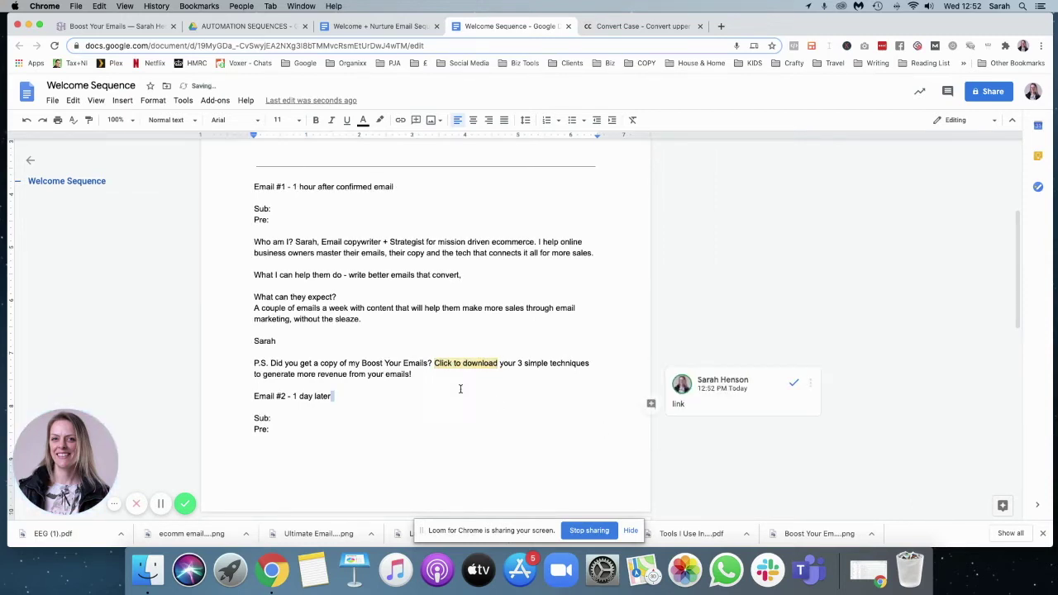
{"action": "left_click", "coordinate": [497, 363]}
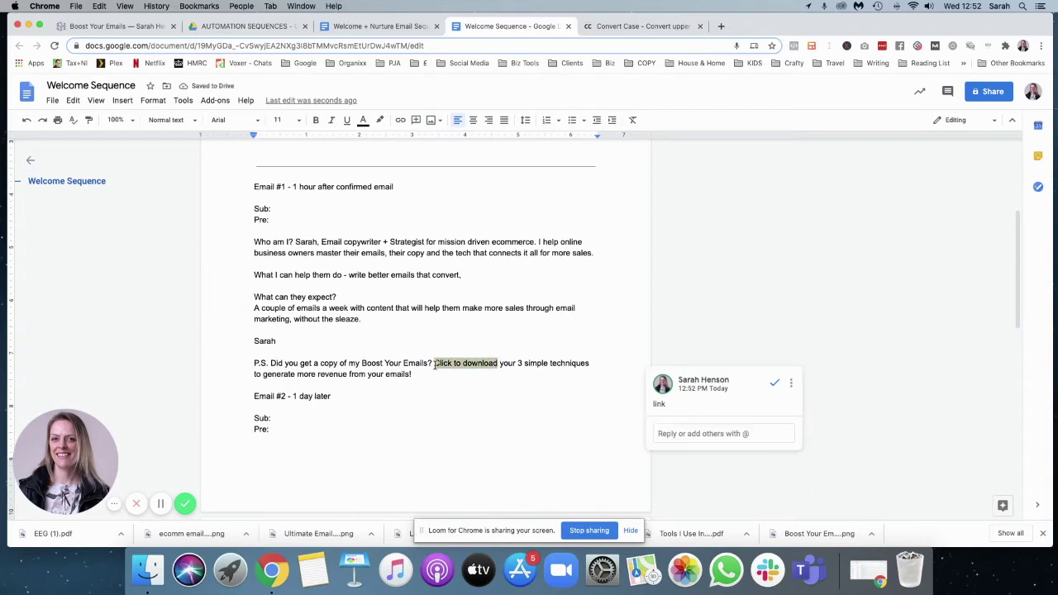
{"action": "left_click", "coordinate": [406, 333]}
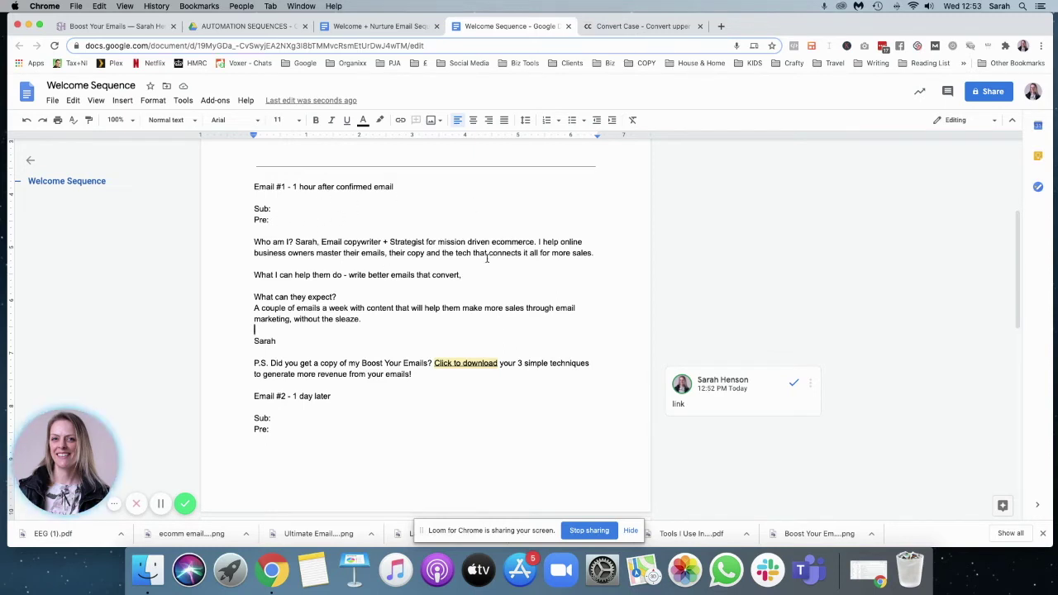
- Start the Email #2 body with the planning note "Find out more about them" below its preview line
{"action": "scroll", "coordinate": [383, 305], "scroll_direction": "down", "scroll_amount": 4}
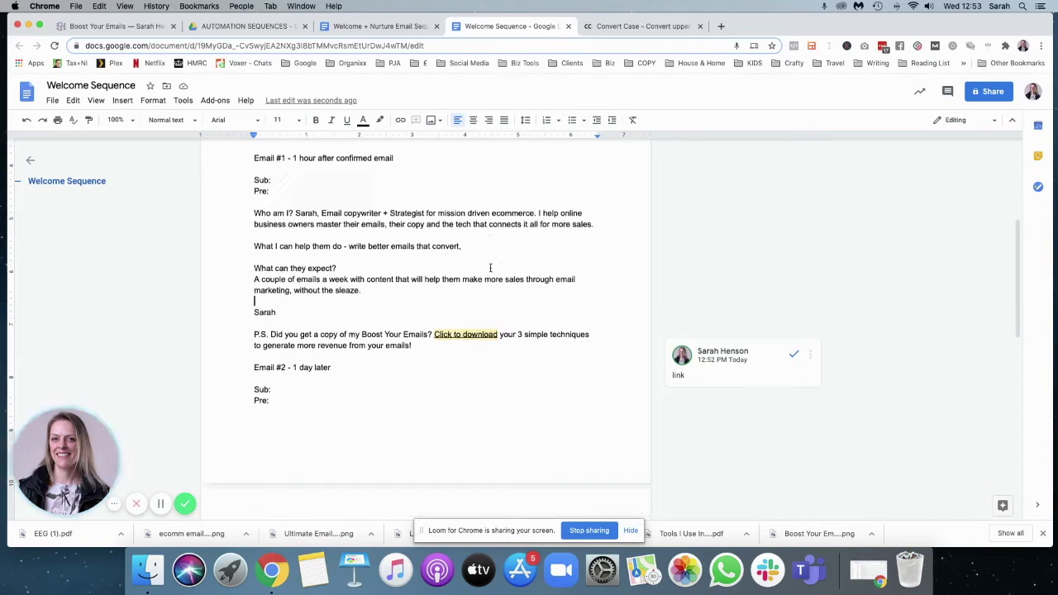
{"action": "left_click", "coordinate": [292, 316]}
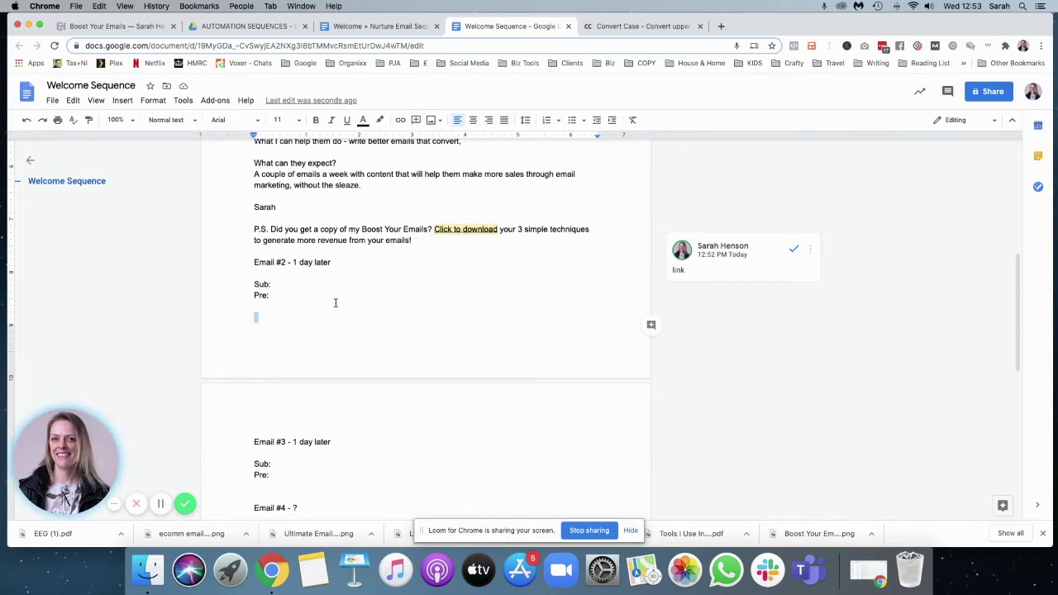
{"action": "left_click", "coordinate": [270, 320]}
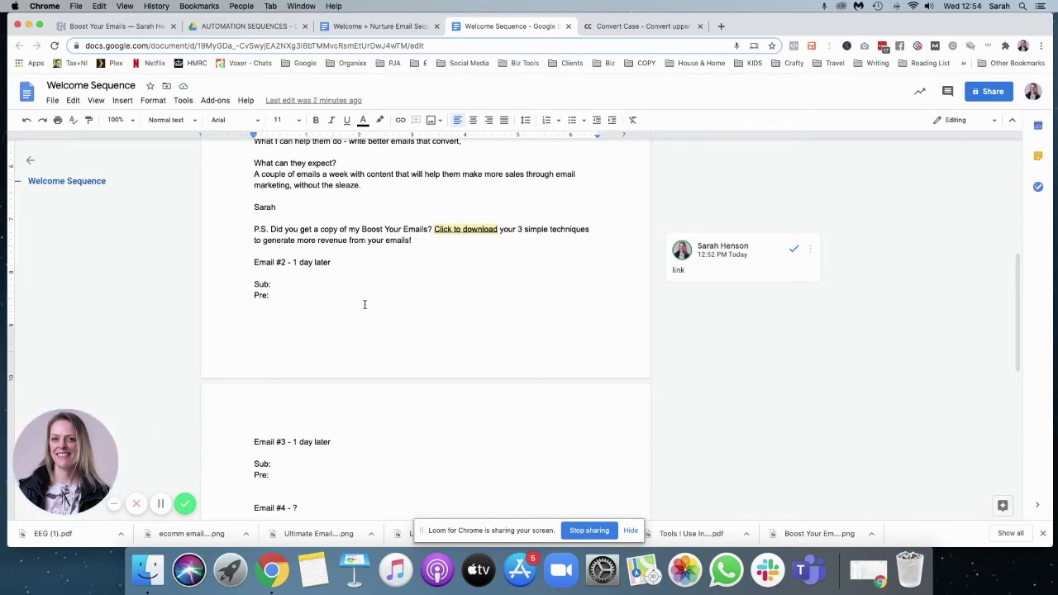
{"action": "type", "text": "Find out more about them"}
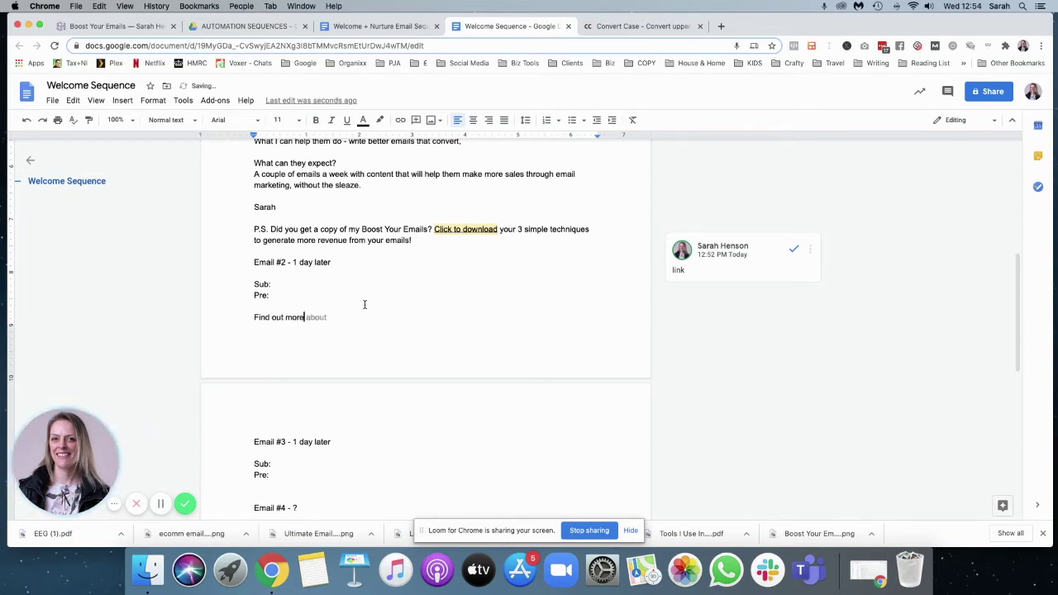
{"action": "key", "text": "Return"}
{"action": "key", "text": "Return"}
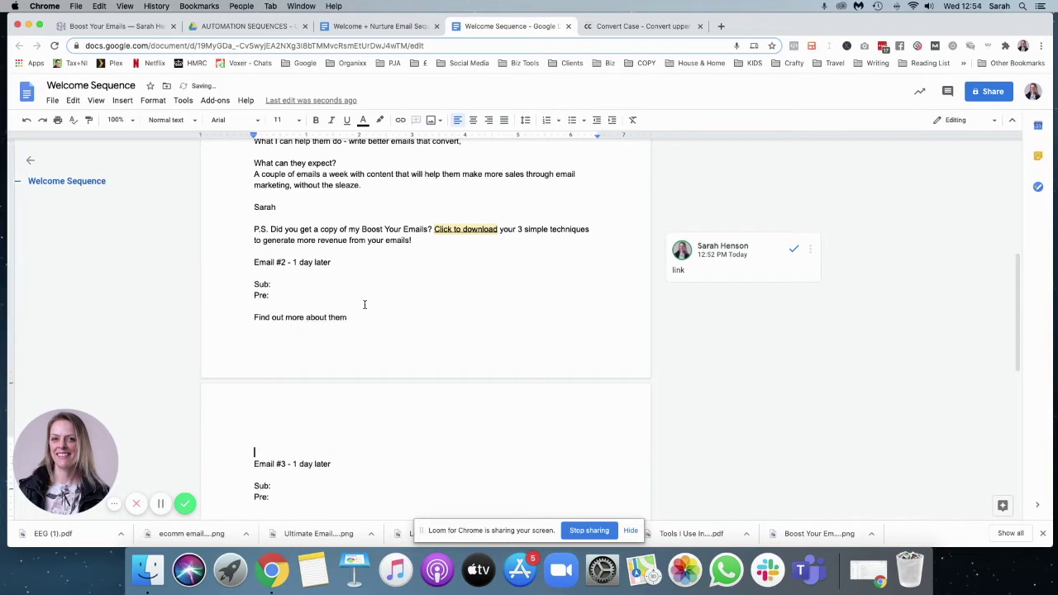
- Add the note "Ask them what they're interested in..." beneath the first Email #2 note
{"action": "type", "text": "Ask them "}
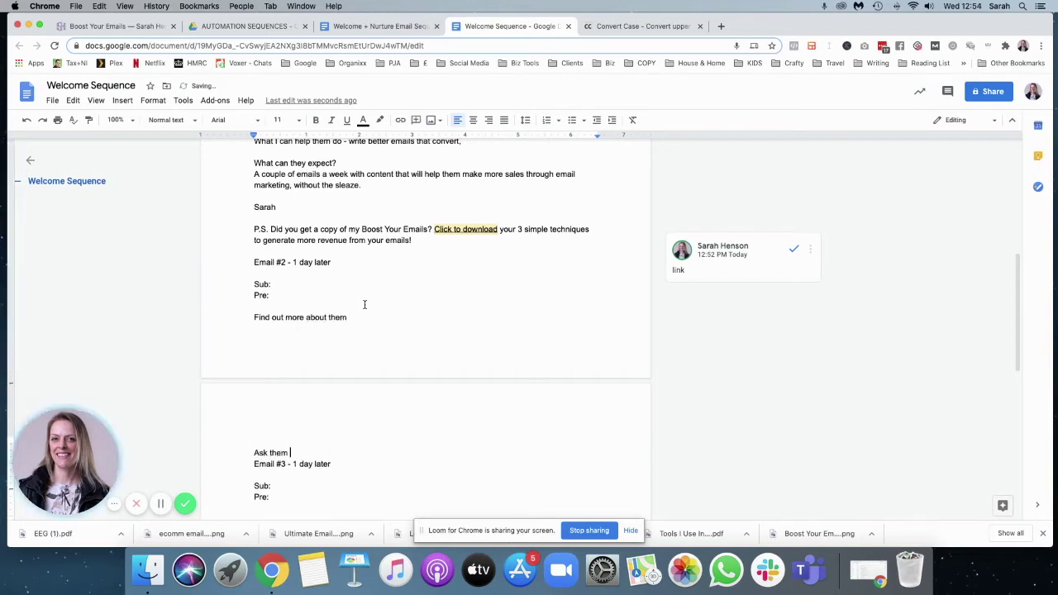
{"action": "type", "text": "wha"}
{"action": "key", "text": "BackSpace"}
{"action": "key", "text": "BackSpace"}
{"action": "key", "text": "BackSpace"}
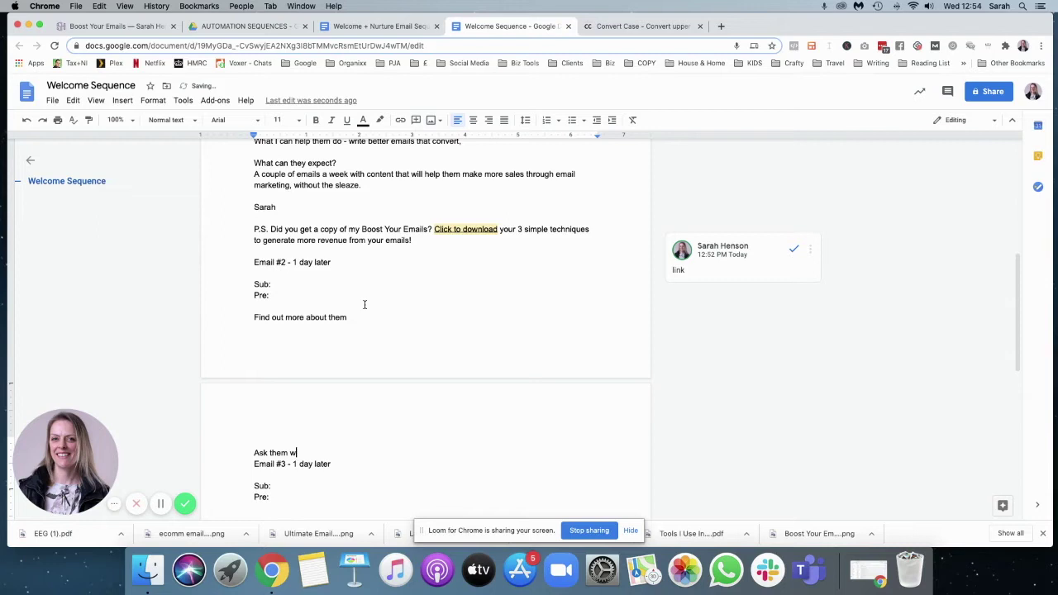
{"action": "key", "text": "Return"}
{"action": "key", "text": "Return"}
{"action": "double_click", "coordinate": [359, 451]}
{"action": "key", "text": "Left"}
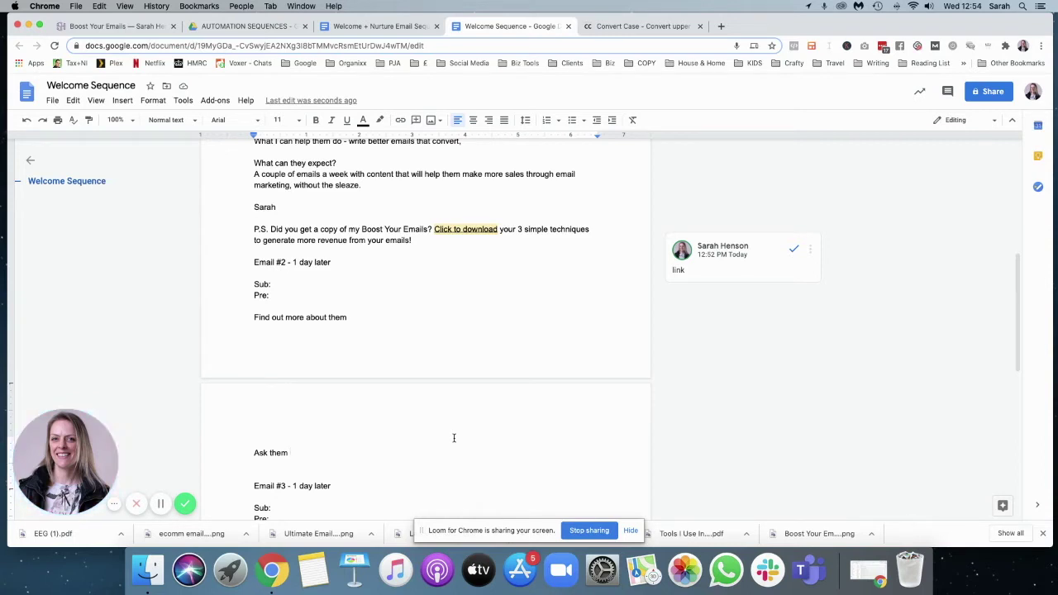
{"action": "type", "text": "what they're interested in."}
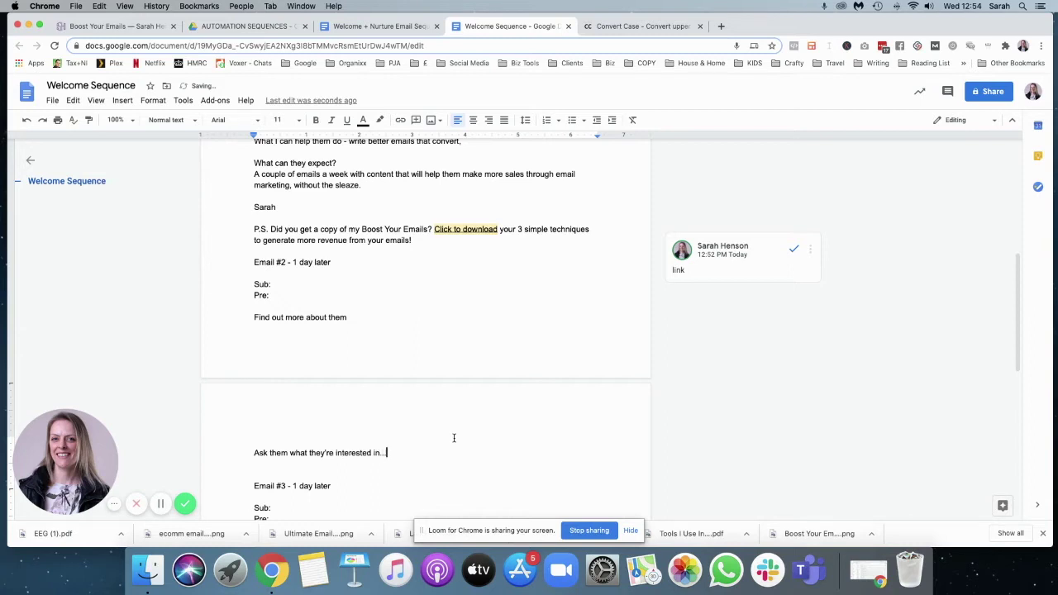
{"action": "type", "text": ".."}
{"action": "key", "text": "Return"}
{"action": "key", "text": "Return"}
- List "Email strategies", "Copy techniques" and "Tech that makes it happen" as the interest options for Email #2
{"action": "type", "text": "E"}
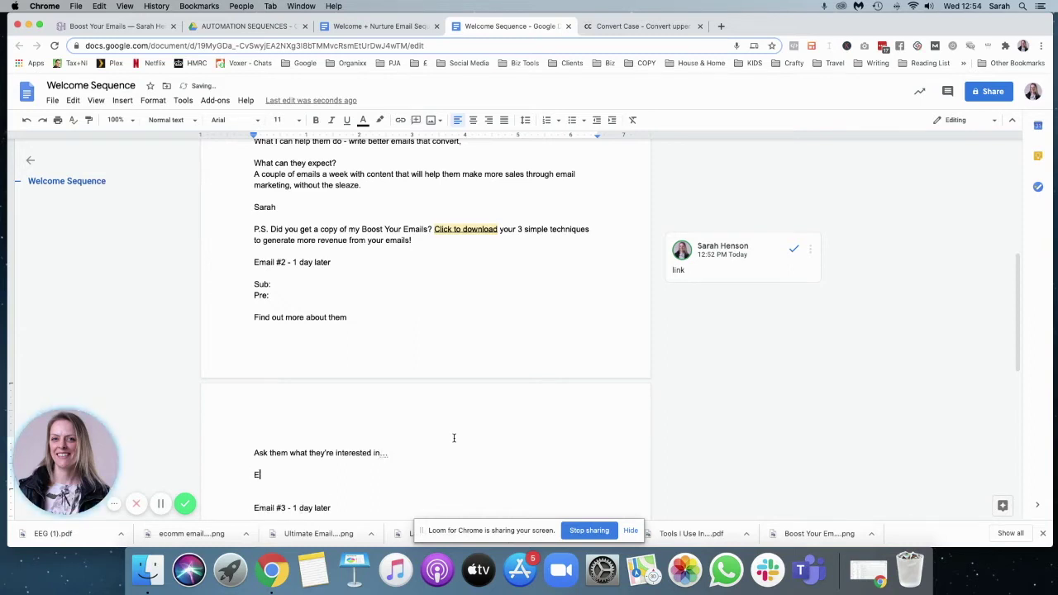
{"action": "type", "text": "mail stra"}
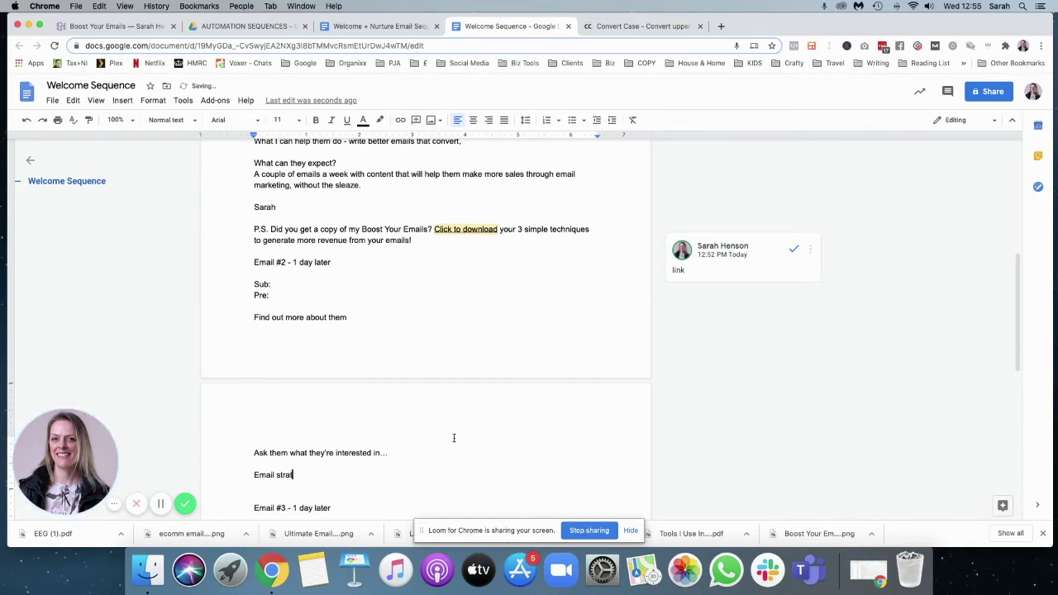
{"action": "type", "text": "tegies"}
{"action": "key", "text": "Return"}
{"action": "type", "text": "C"}
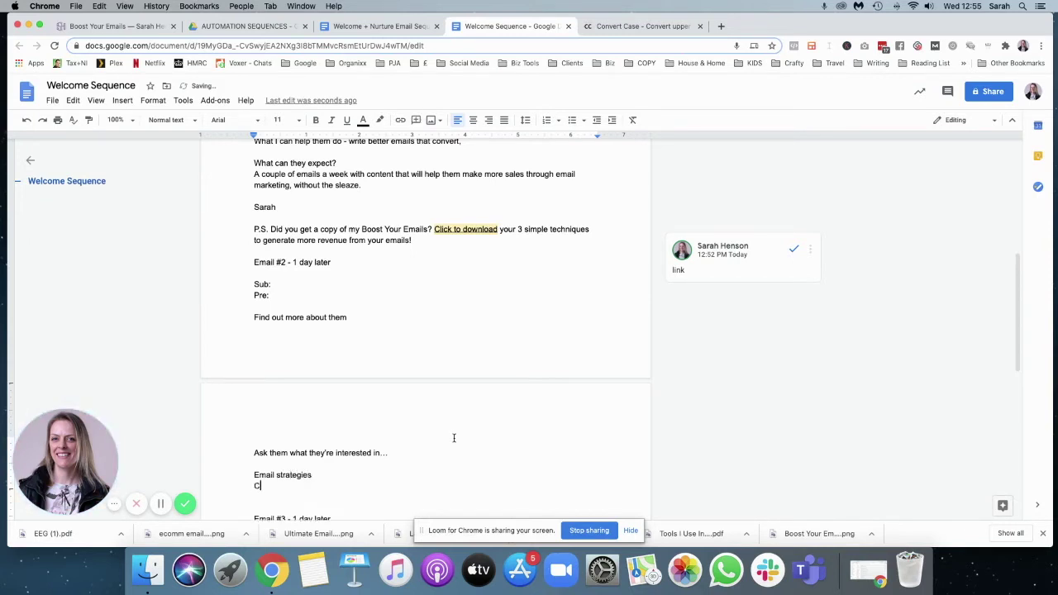
{"action": "type", "text": "opy techniques"}
{"action": "key", "text": "Return"}
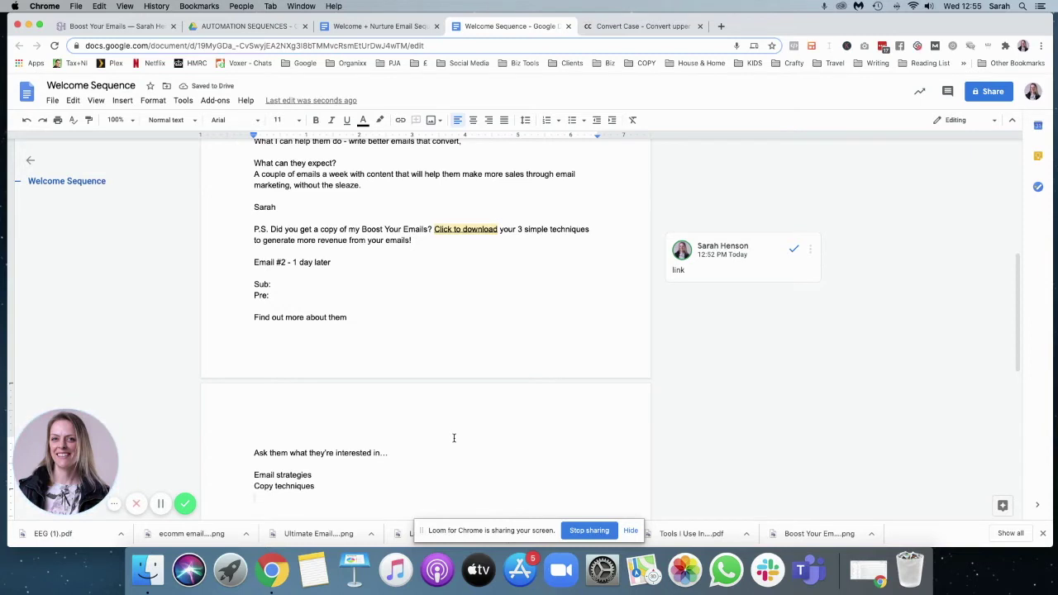
{"action": "type", "text": "Tech that make s"}
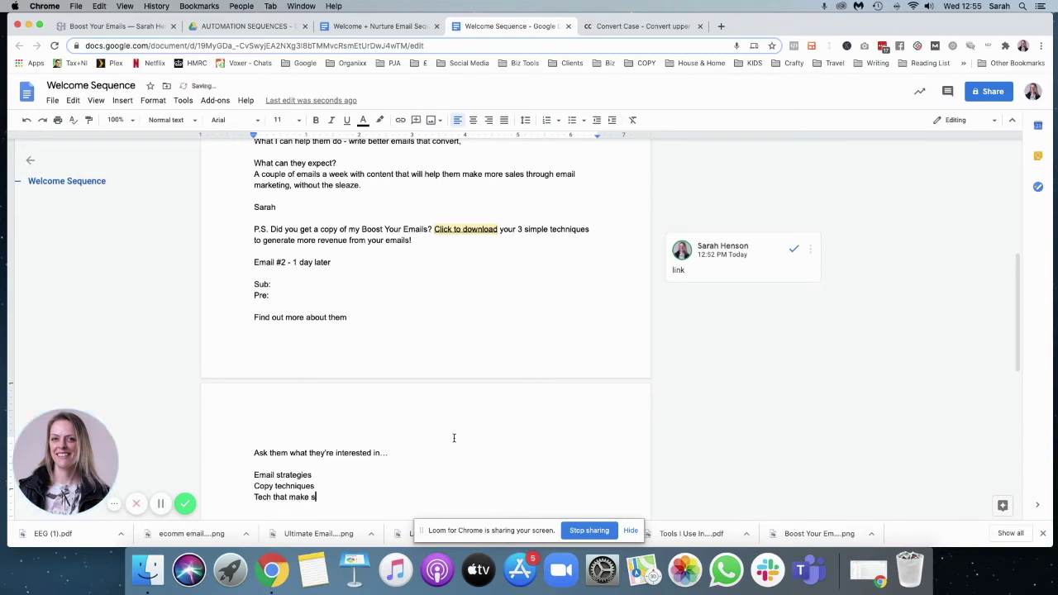
{"action": "type", "text": " it happen"}
- Replace all the Email #2 notes with "So I can send you the most relevant information, do you mind letting me know a little bit about you?"
{"action": "left_click_drag", "start_coordinate": [351, 497], "coordinate": [245, 341]}
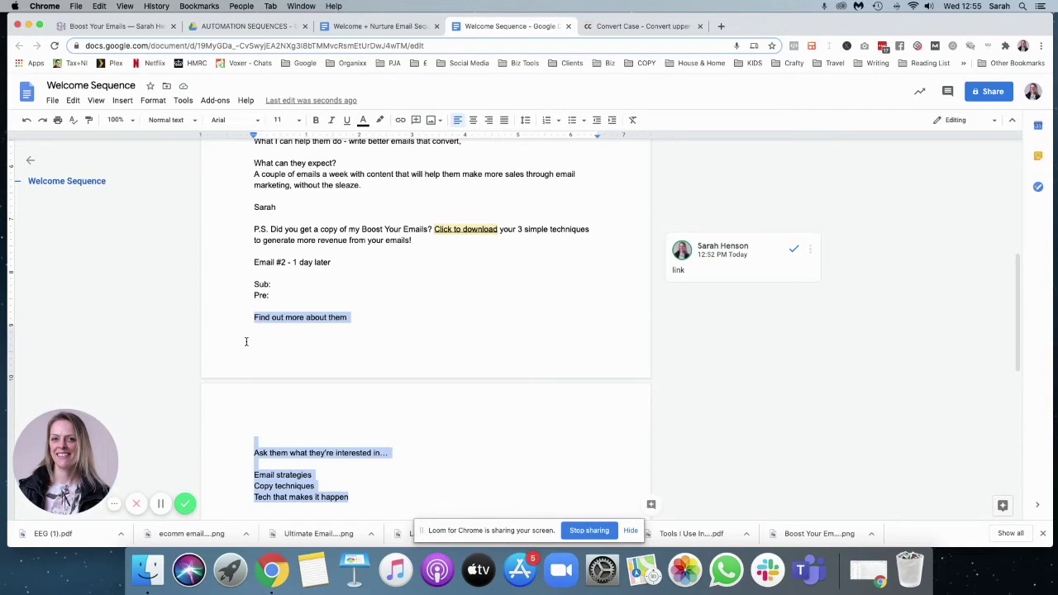
{"action": "key", "text": "BackSpace"}
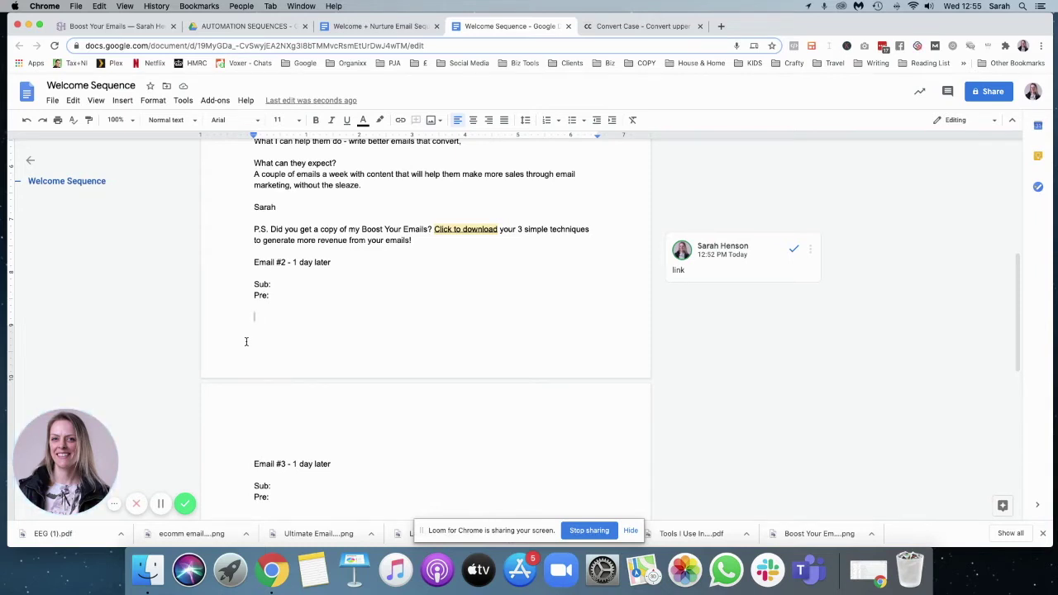
{"action": "type", "text": "So I can send you the most relevant informa"}
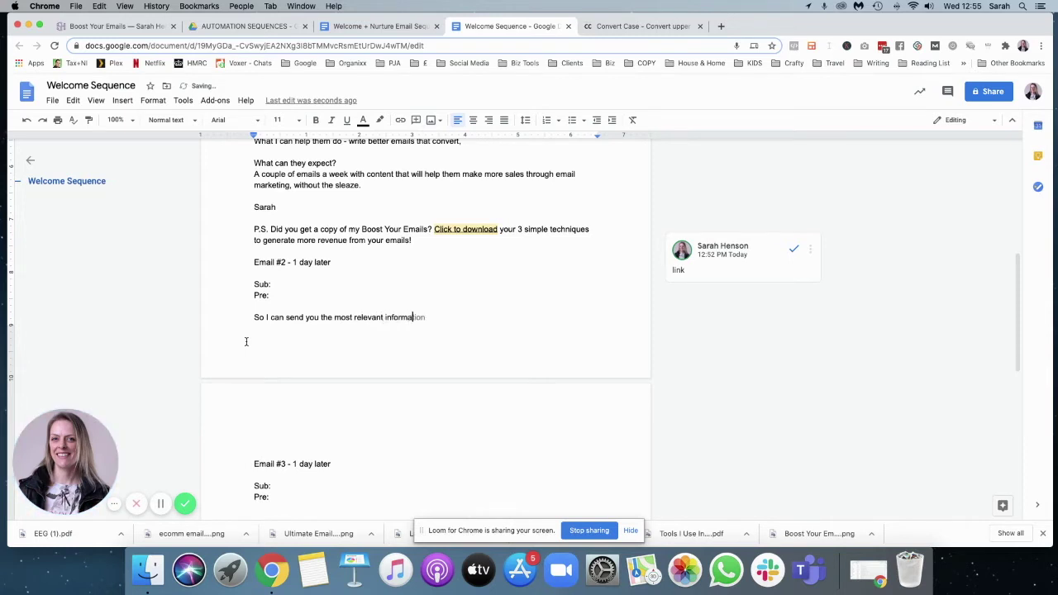
{"action": "type", "text": "tion, do you mind letting me "}
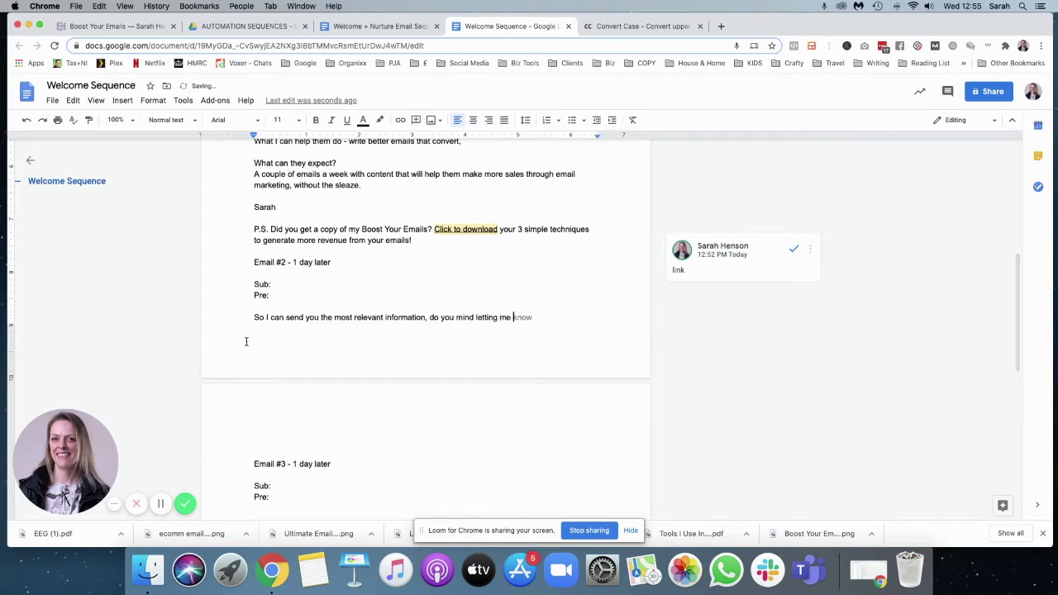
{"action": "type", "text": "know a little bit about you?"}
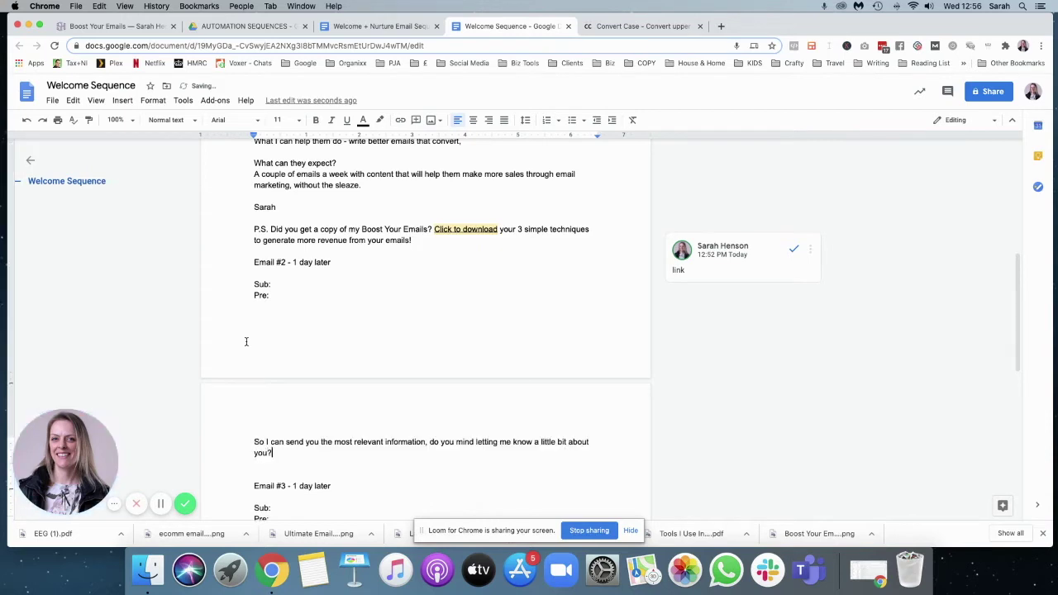
{"action": "key", "text": "Return"}
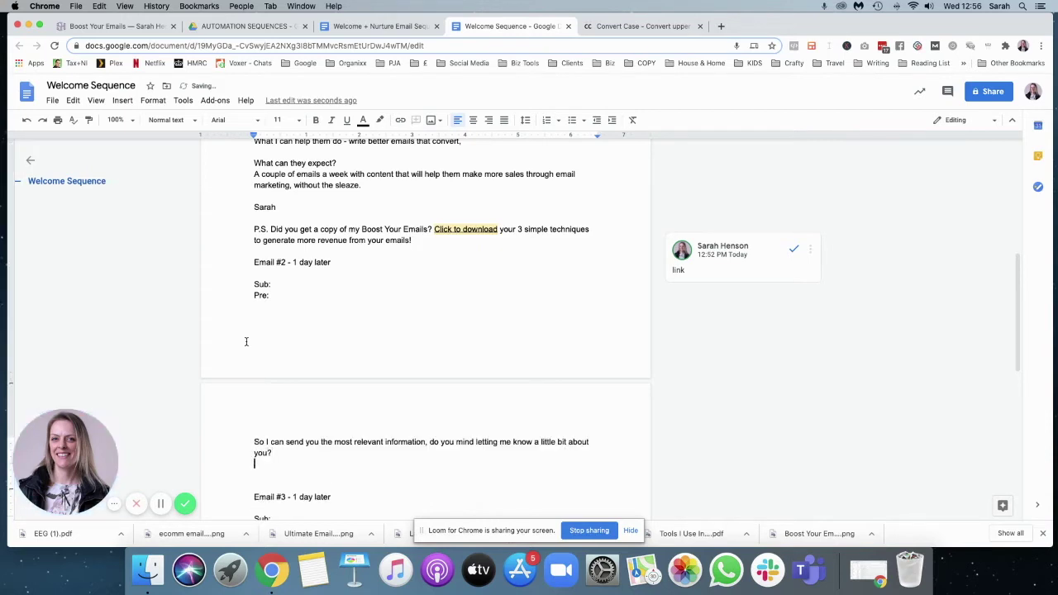
- Open Email #2 above that question with "Hey there," and the line "I've got another freebie for you that I think you'll love."
{"action": "left_click", "coordinate": [268, 331]}
{"action": "key", "text": "Return"}
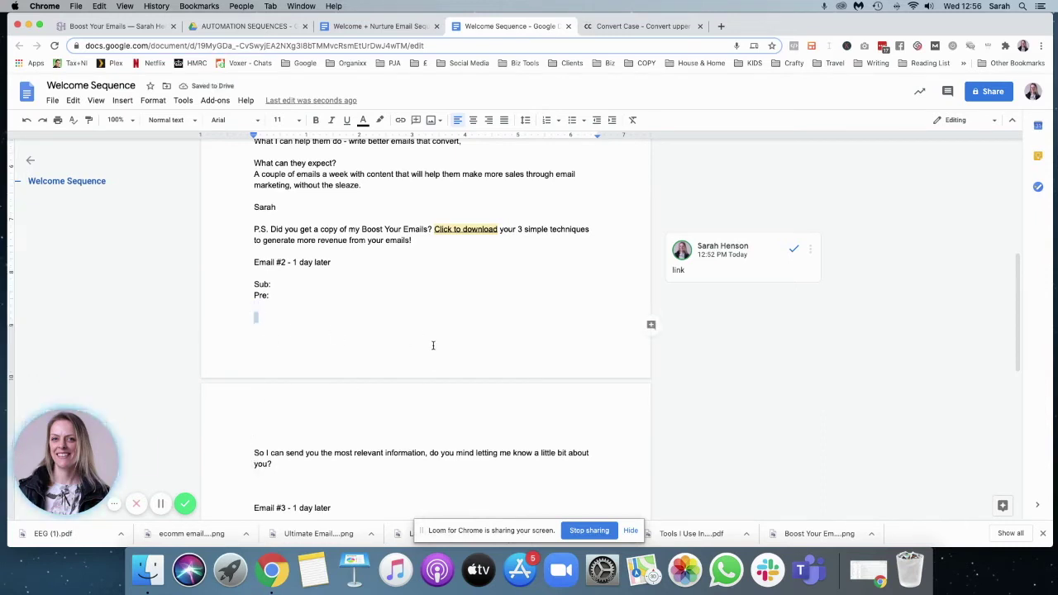
{"action": "type", "text": "Hey there,"}
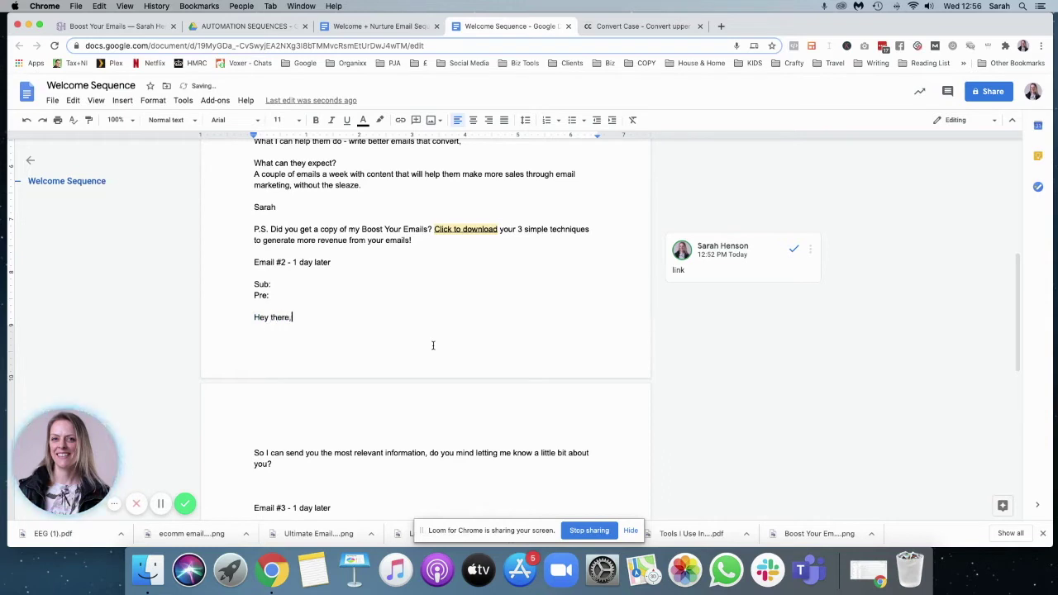
{"action": "key", "text": "Return"}
{"action": "key", "text": "Return"}
{"action": "type", "text": "I've got another "}
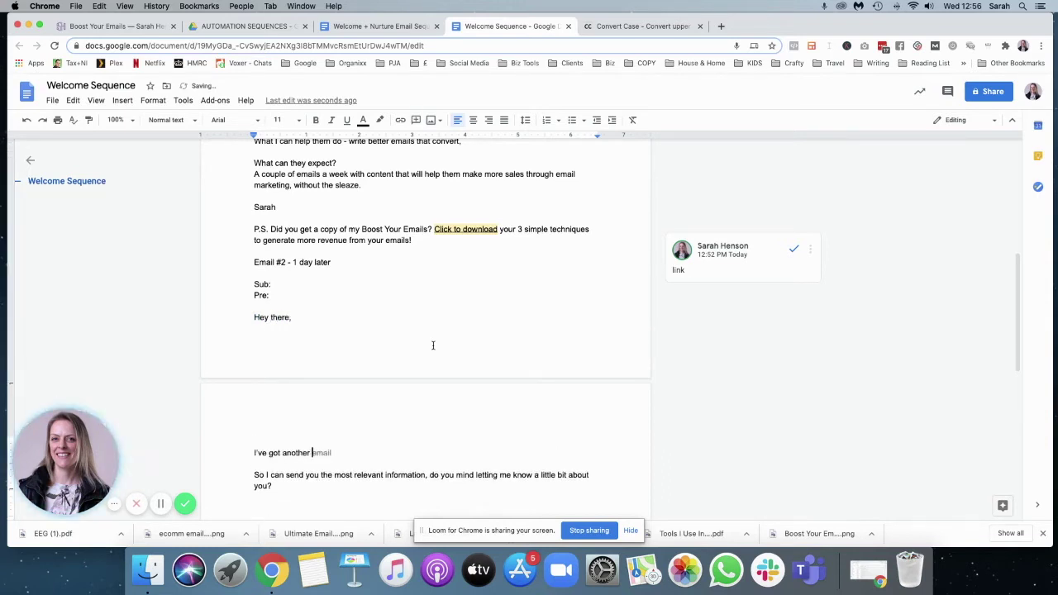
{"action": "type", "text": "freebie for you that I think you'll love."}
{"action": "key", "text": "Return"}
- Add the line "I'm all about emails, so I know that many people have trouble" after the freebie line, correcting its spelling mistakes
{"action": "key", "text": "Return"}
{"action": "type", "text": "I'm all about emails"}
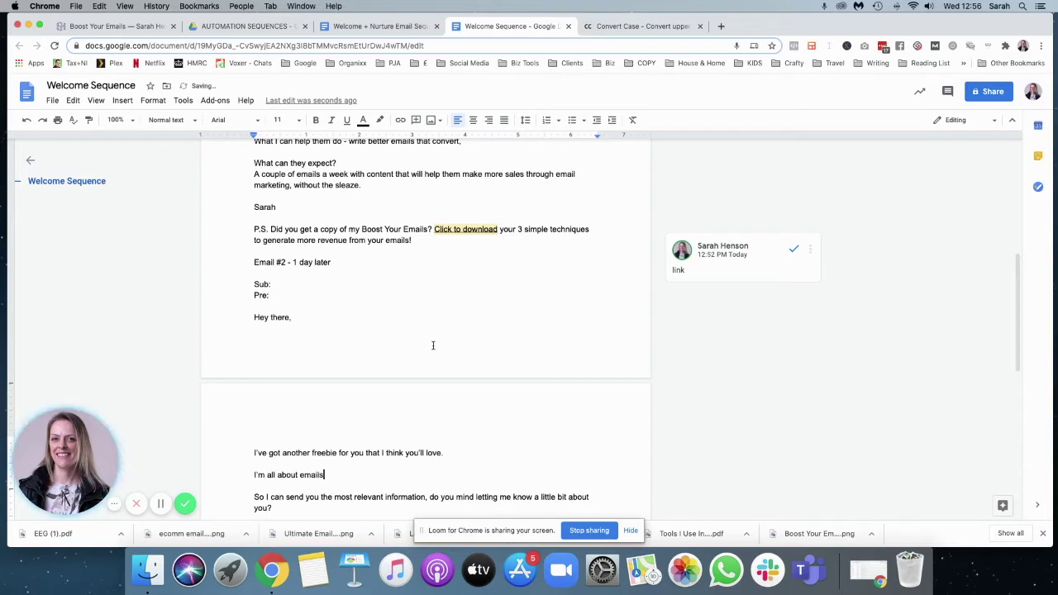
{"action": "type", "text": ", so "}
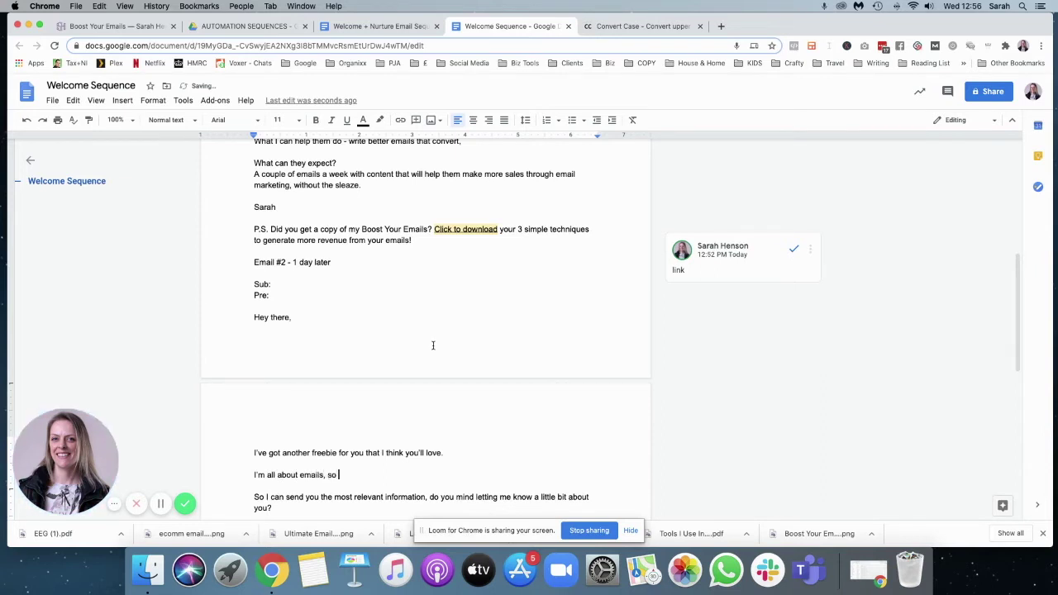
{"action": "type", "text": "I kow that many people "}
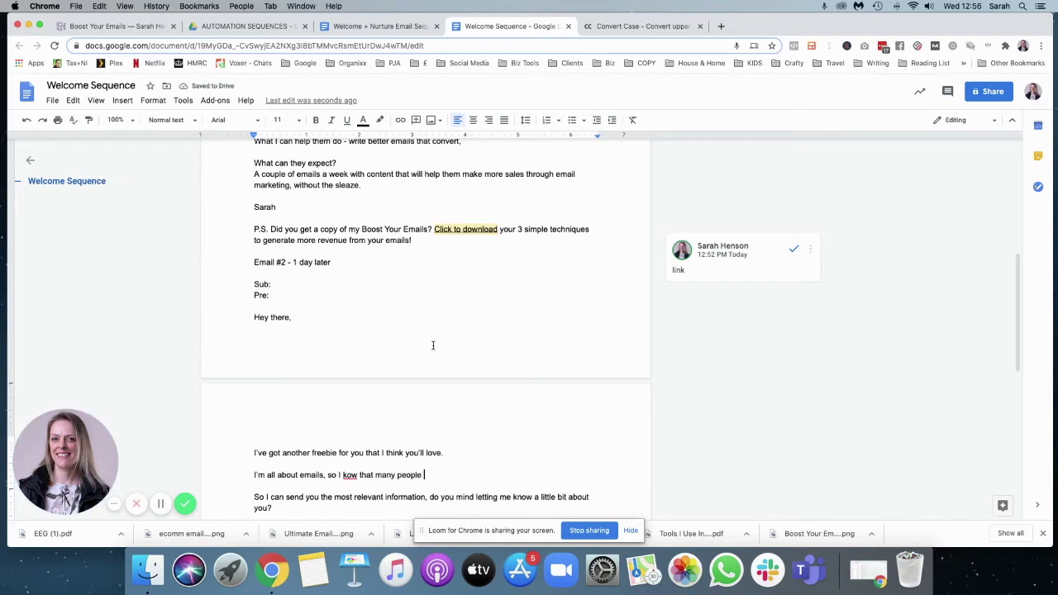
{"action": "type", "text": "have troubel"}
{"action": "left_click", "coordinate": [351, 475]}
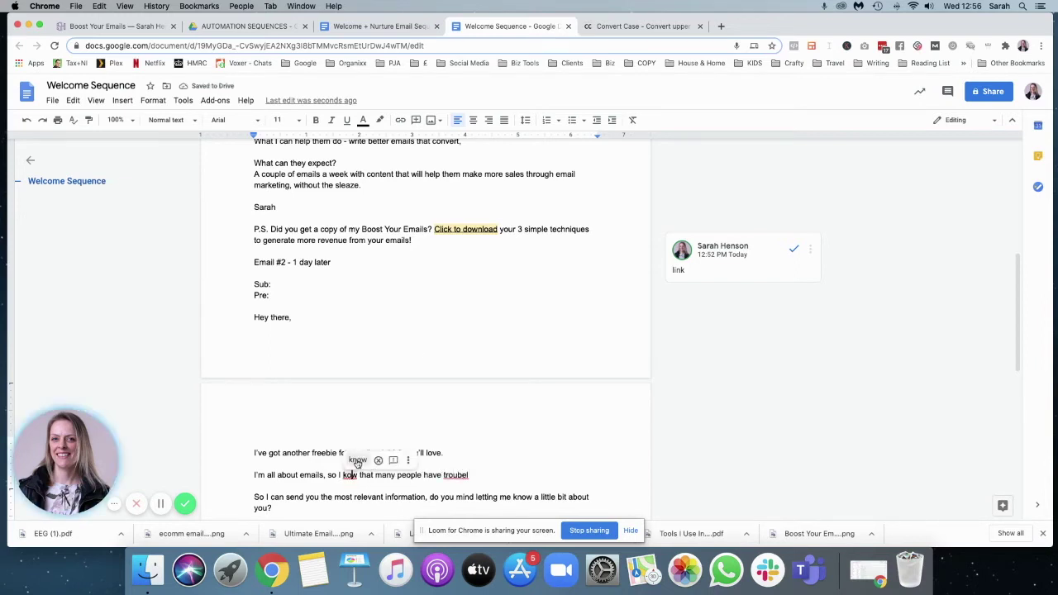
{"action": "left_click", "coordinate": [368, 460]}
{"action": "left_click", "coordinate": [472, 480]}
{"action": "key", "text": "BackSpace"}
{"action": "key", "text": "BackSpace"}
{"action": "type", "text": "le"}
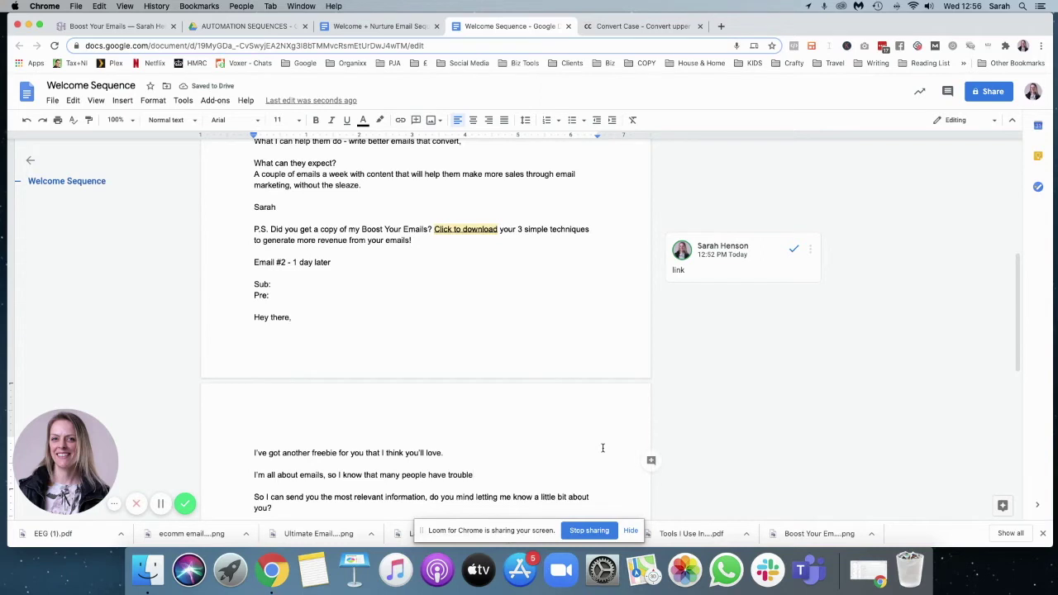
- Replace ", so" after "I'm all about emails" with "! I've already told you that I'm a bit of a geek about it and"
{"action": "double_click", "coordinate": [333, 476]}
{"action": "type", "text": "a"}
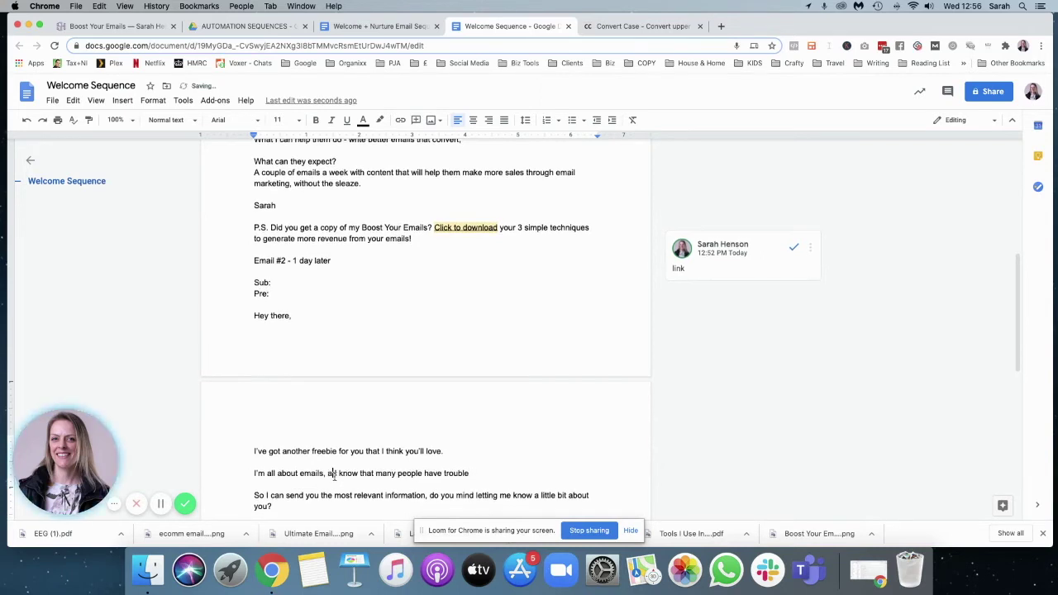
{"action": "key", "text": "BackSpace"}
{"action": "key", "text": "BackSpace"}
{"action": "key", "text": "BackSpace"}
{"action": "type", "text": "! I've already told you that I'm a bit of "}
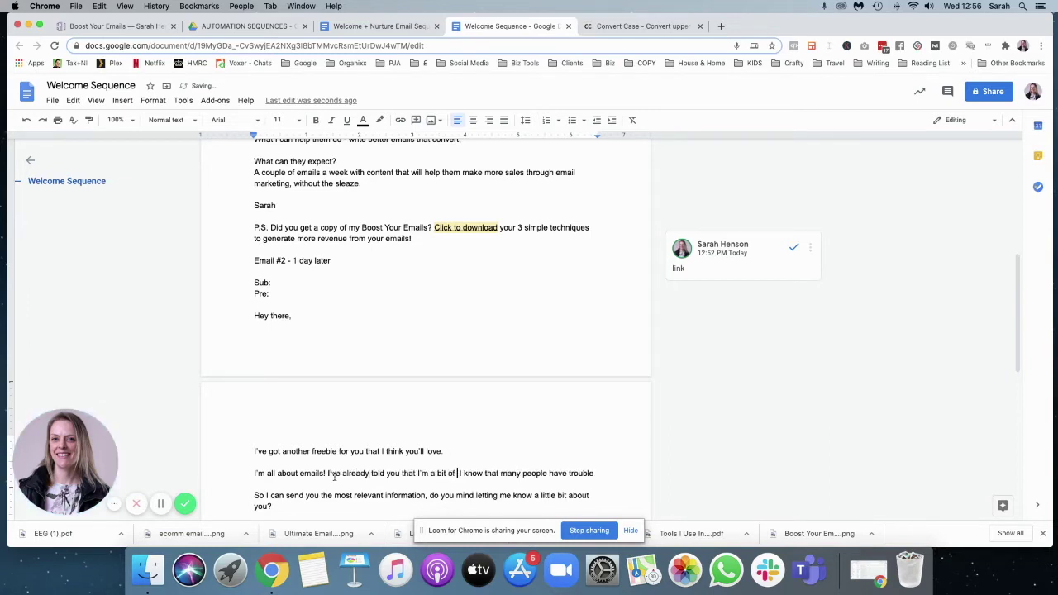
{"action": "type", "text": "a geek about it and "}
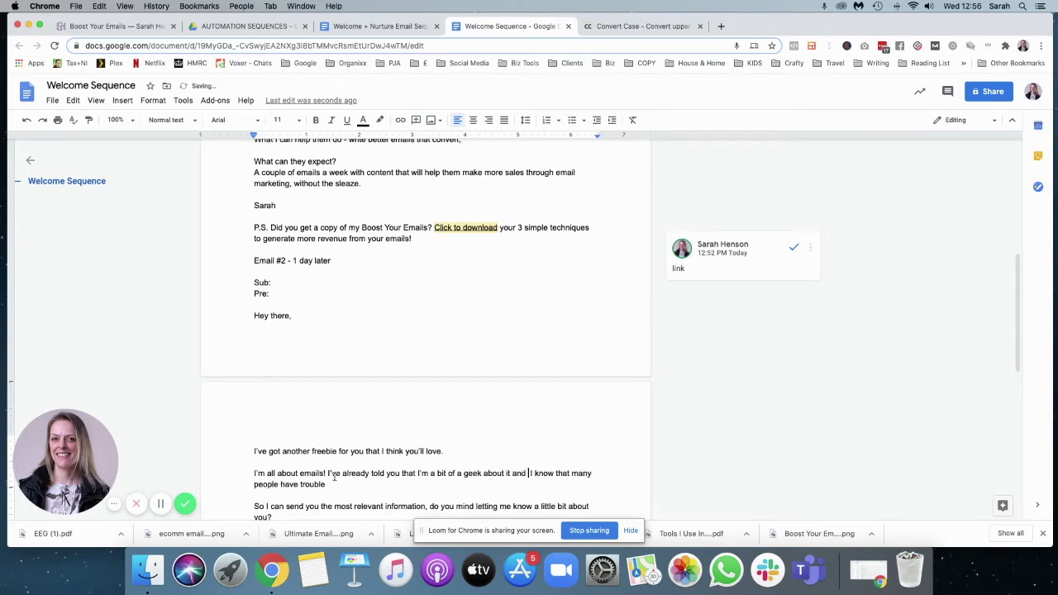
- Continue the Email #2 sentence after "a bit of a geek about it and" with "could talk all day long about"
{"action": "type", "text": "could talk a"}
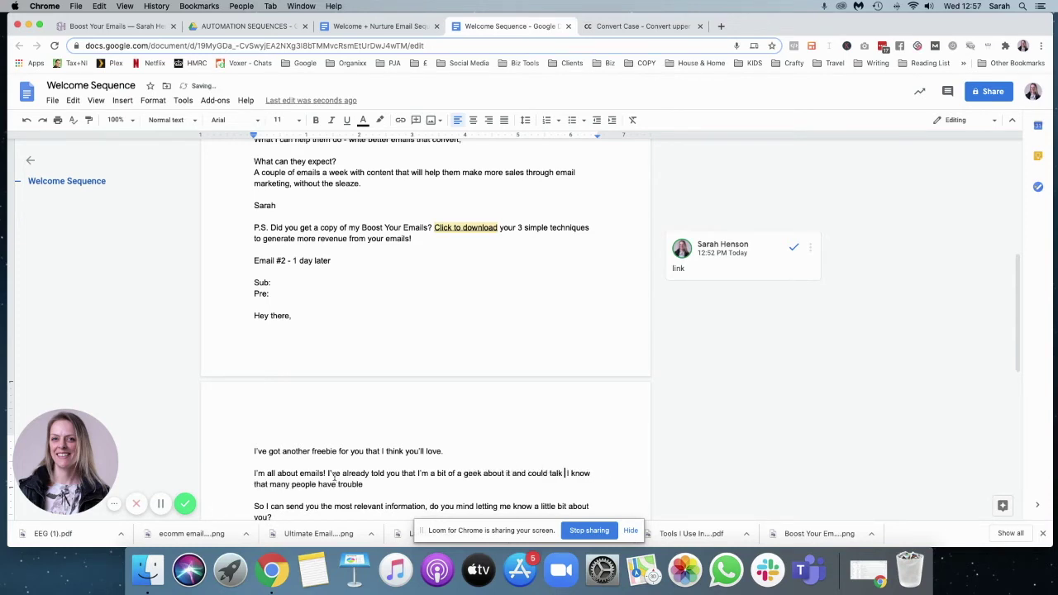
{"action": "type", "text": "ll day long "}
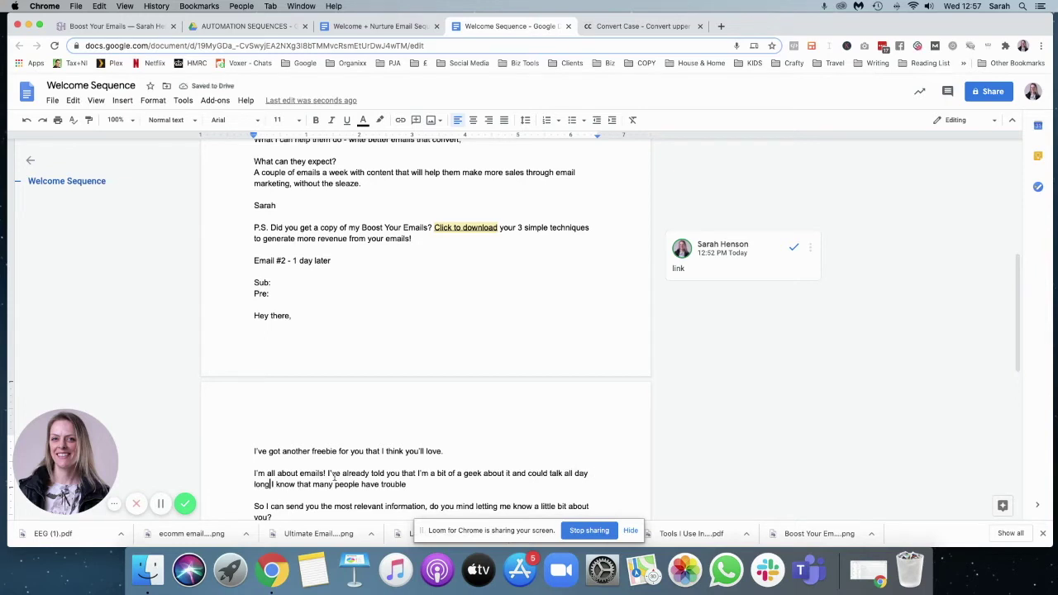
{"action": "type", "text": "."}
{"action": "key", "text": "BackSpace"}
{"action": "type", "text": "about"}
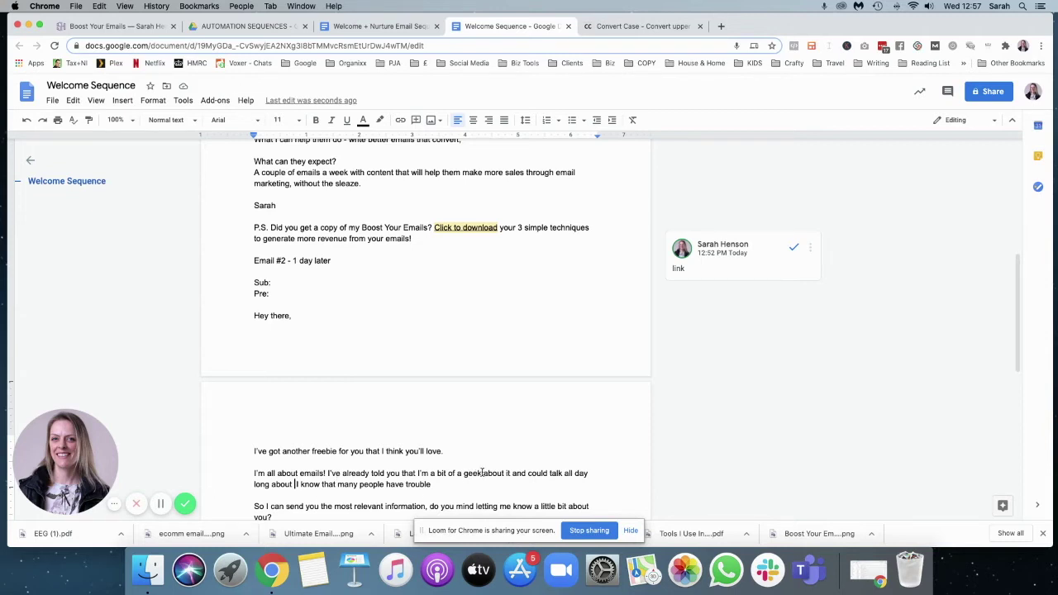
- Change "a geek" to "an email geek" and finish the sentence with "how emails are the bees-knees!"
{"action": "left_click", "coordinate": [463, 473]}
{"action": "type", "text": "n email"}
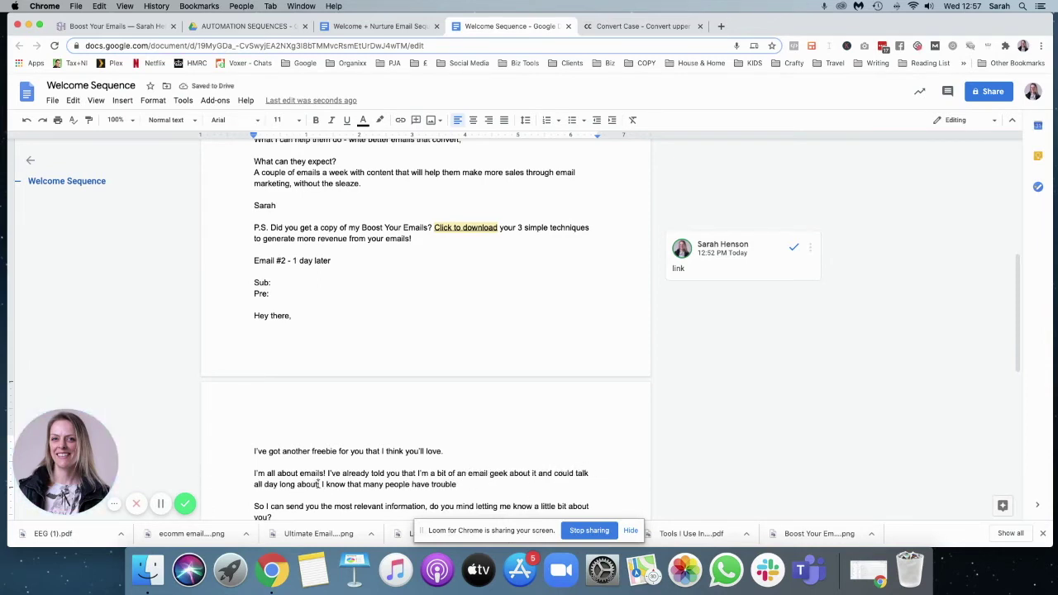
{"action": "type", "text": "ow emails "}
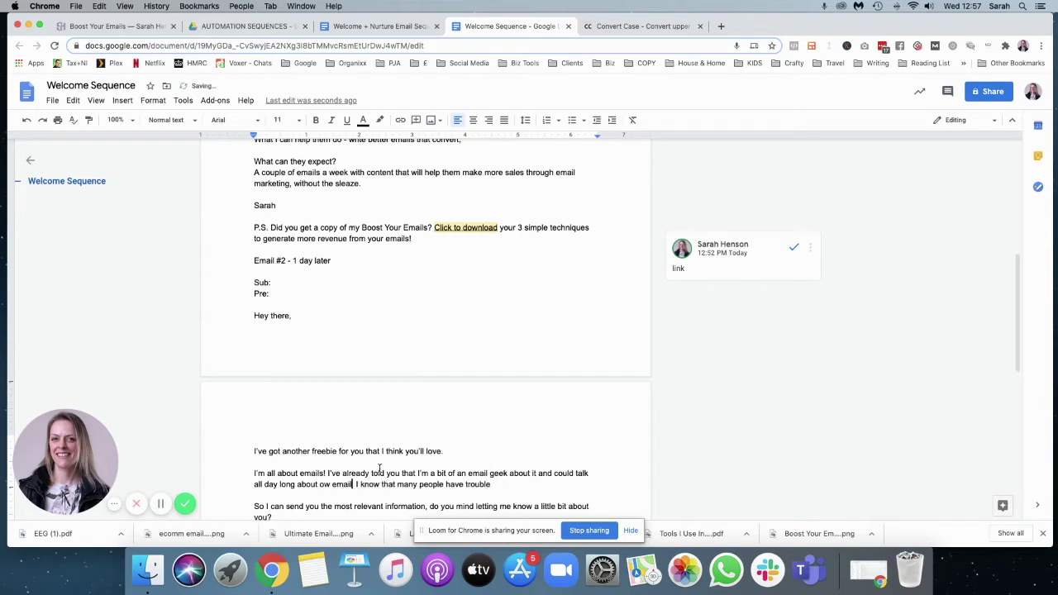
{"action": "type", "text": "are."}
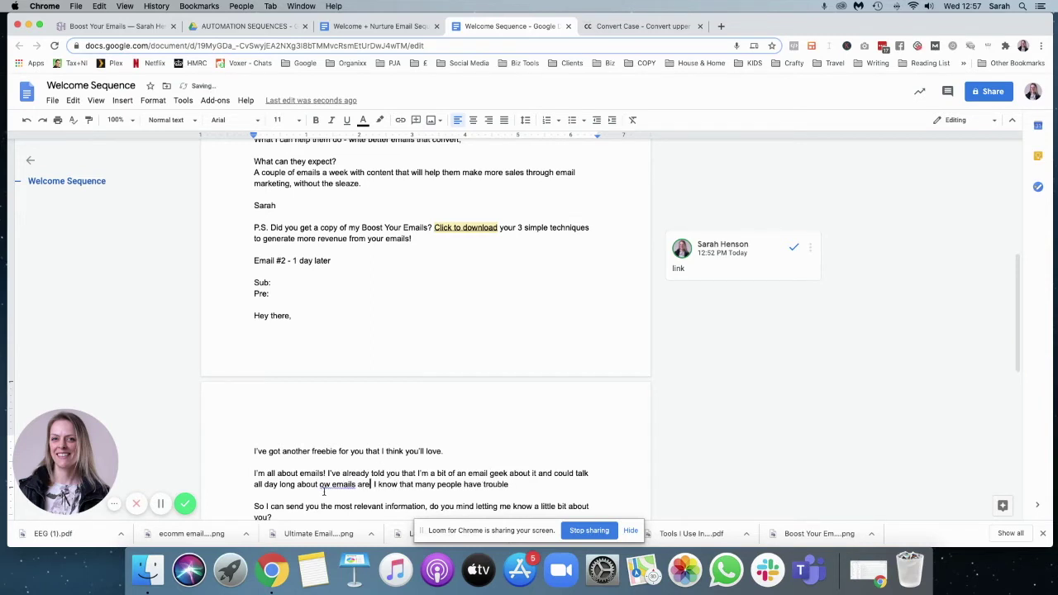
{"action": "left_click", "coordinate": [321, 486]}
{"action": "type", "text": "h"}
{"action": "left_click", "coordinate": [374, 485]}
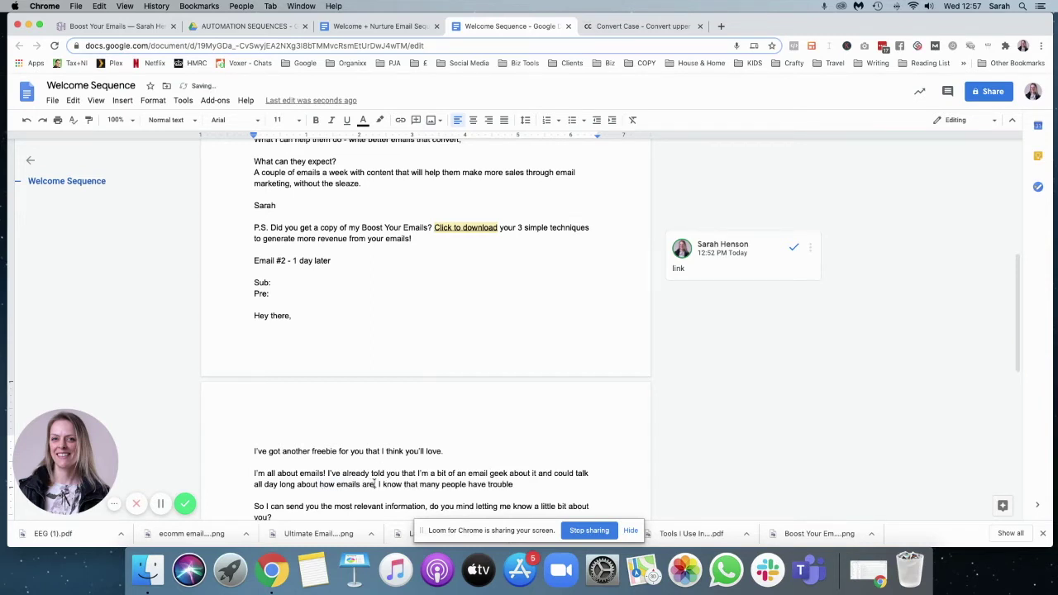
{"action": "key", "text": "BackSpace"}
{"action": "type", "text": "the bees-"}
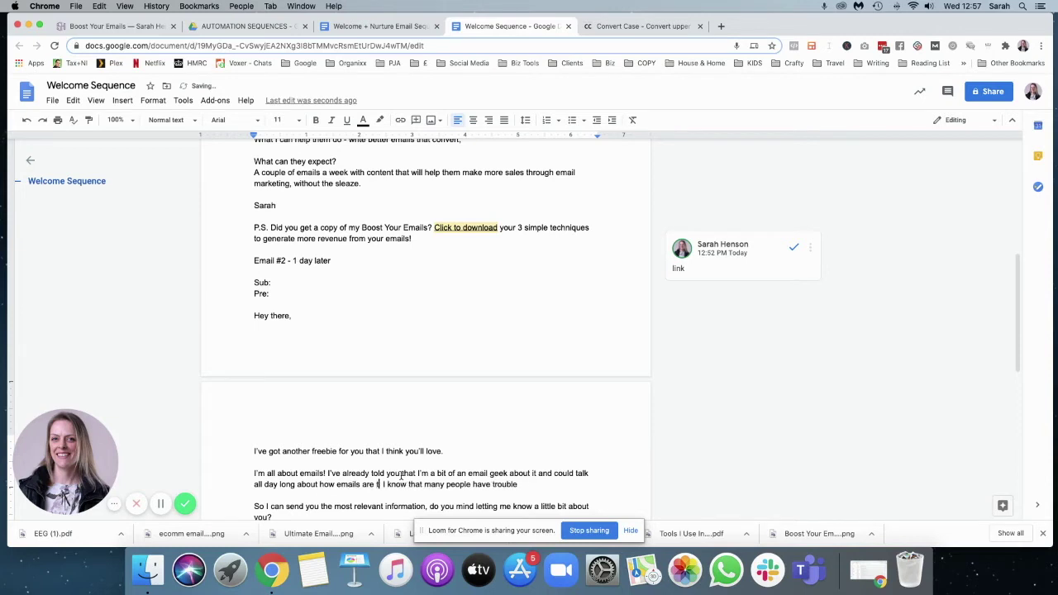
{"action": "type", "text": "knees!"}
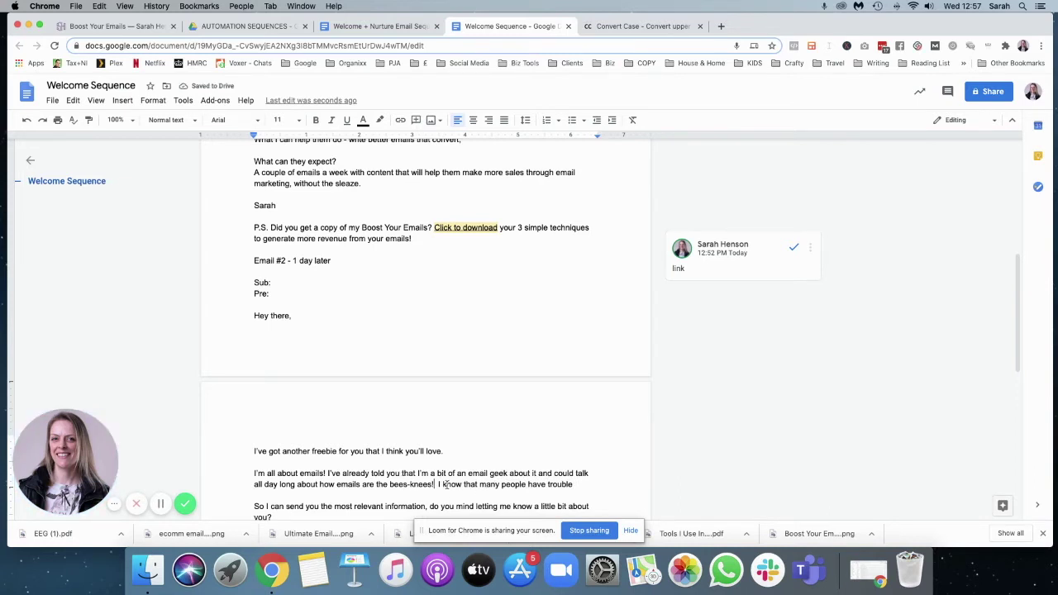
- Put "I know that many people have trouble" in its own paragraph and complete it with "knowing how to perfect an email, so I've got a check list for you."
{"action": "key", "text": "Return"}
{"action": "key", "text": "Return"}
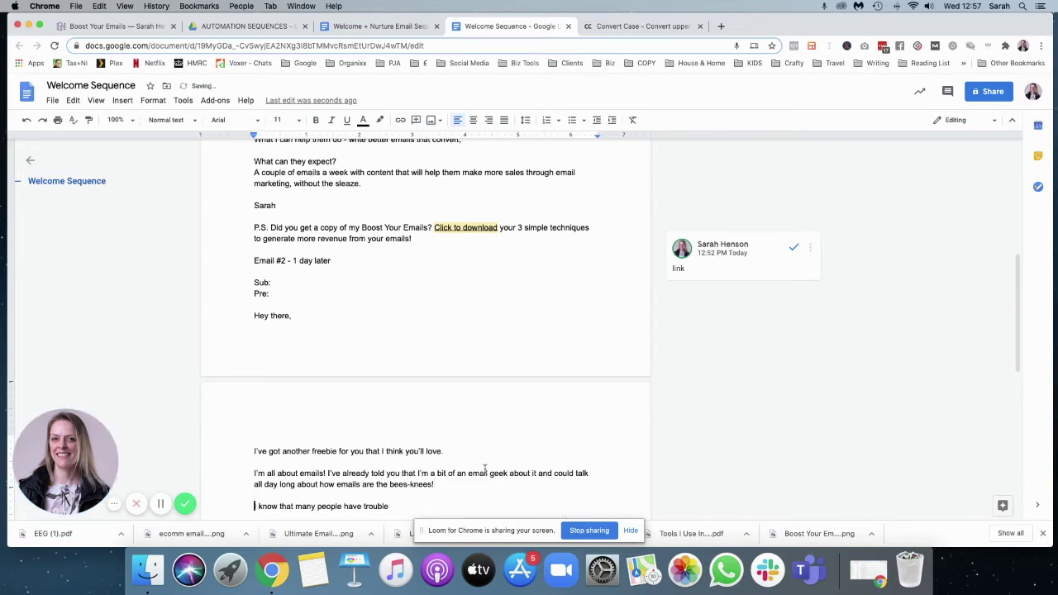
{"action": "scroll", "coordinate": [465, 478], "scroll_direction": "down", "scroll_amount": 2}
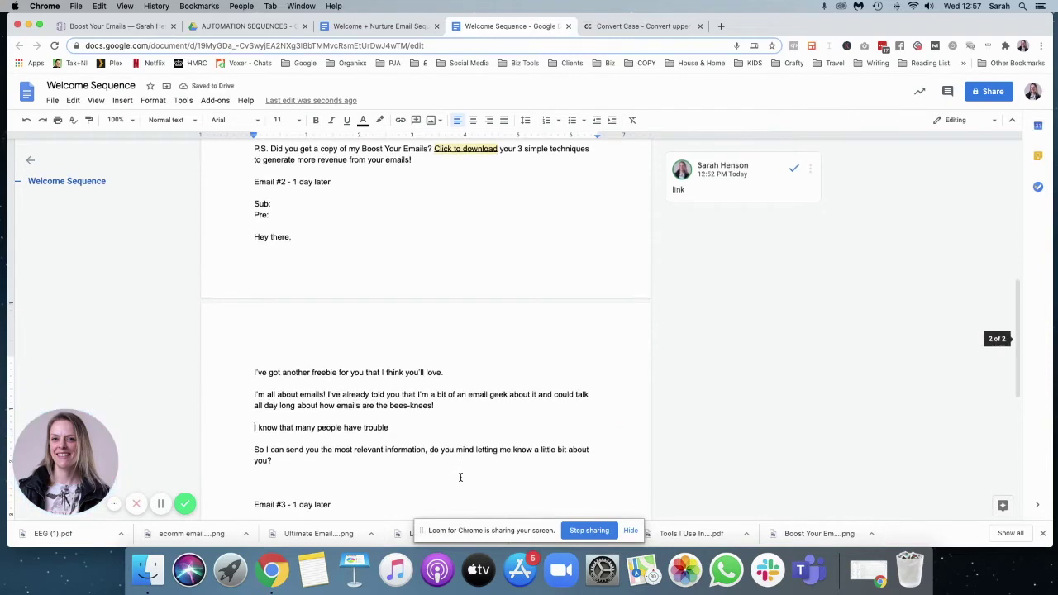
{"action": "left_click", "coordinate": [410, 430]}
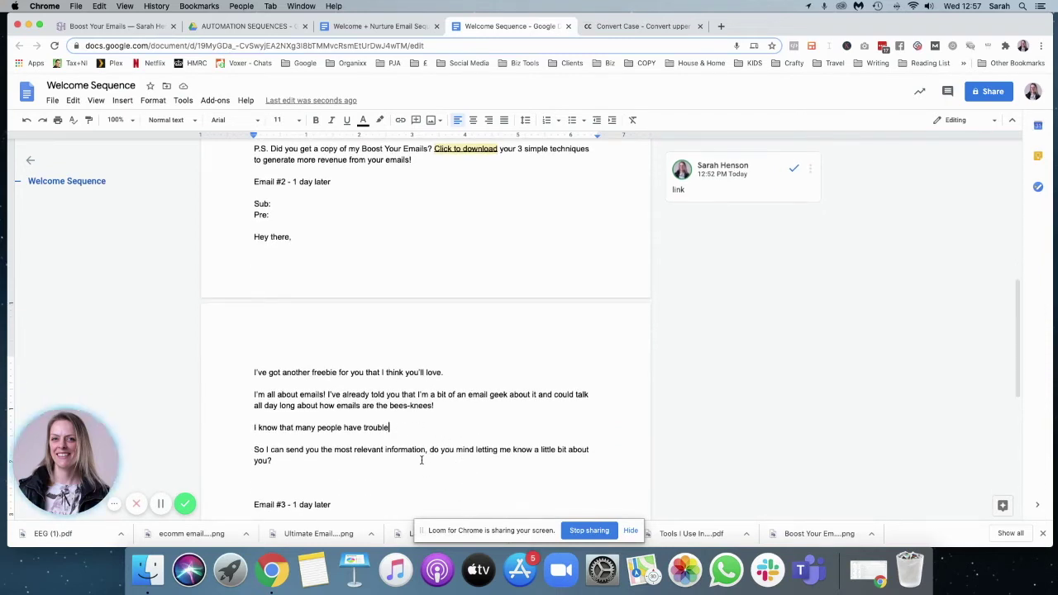
{"action": "type", "text": "knowing how to perfect an email "}
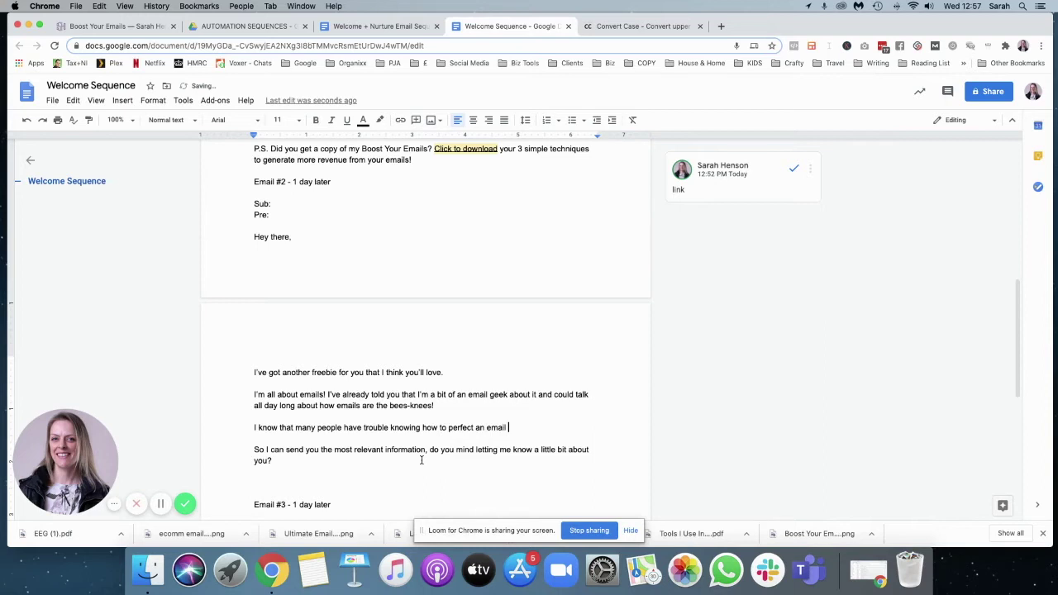
{"action": "type", "text": "so, I've got a check list for you."}
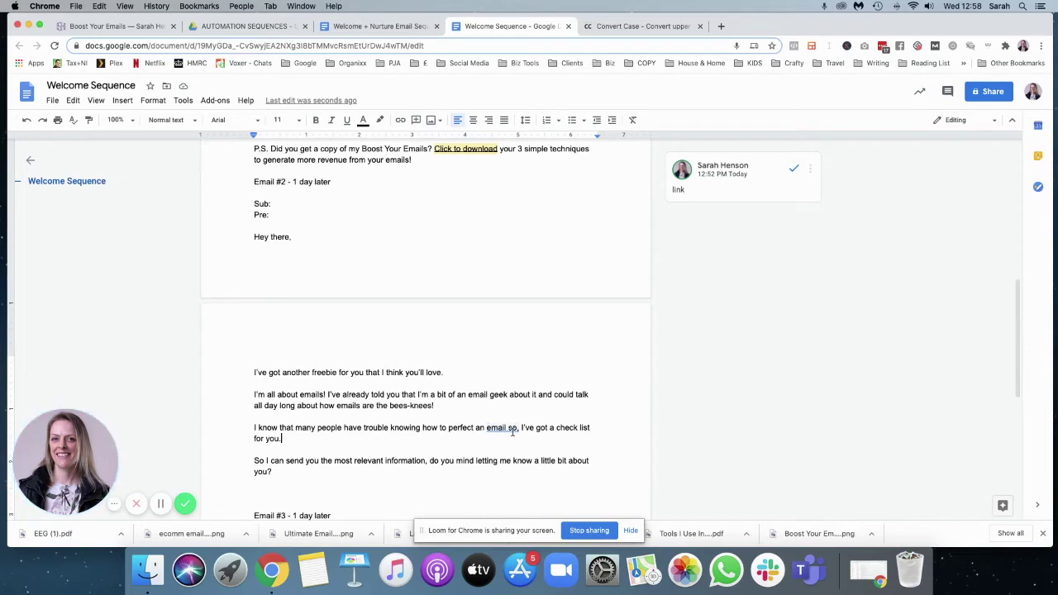
{"action": "left_click", "coordinate": [509, 428]}
{"action": "left_click", "coordinate": [507, 412]}
- Start a new paragraph below with "This checklist will be something you can refer to over and over again because it has everything you need to"
{"action": "left_click", "coordinate": [292, 440]}
{"action": "key", "text": "Return"}
{"action": "key", "text": "Return"}
{"action": "type", "text": "This checklist"}
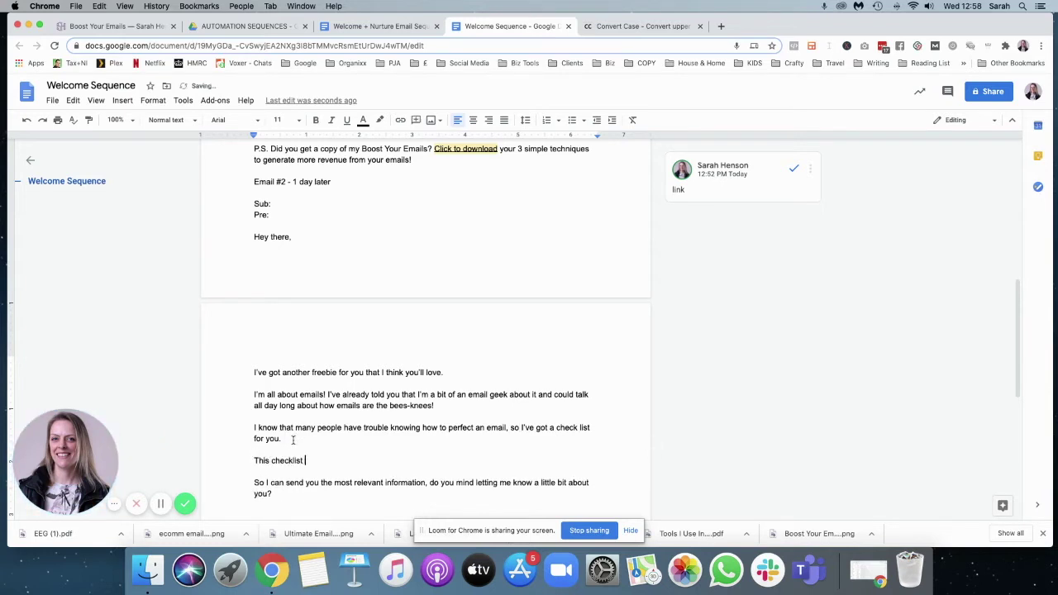
{"action": "type", "text": "will be something you can re"}
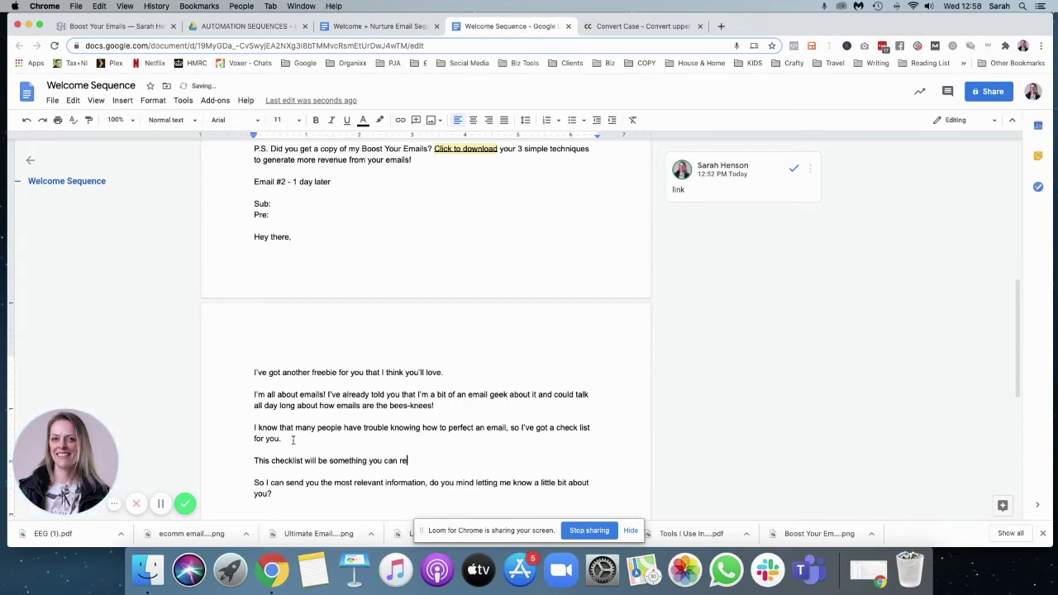
{"action": "type", "text": "fer to over and over again because it has"}
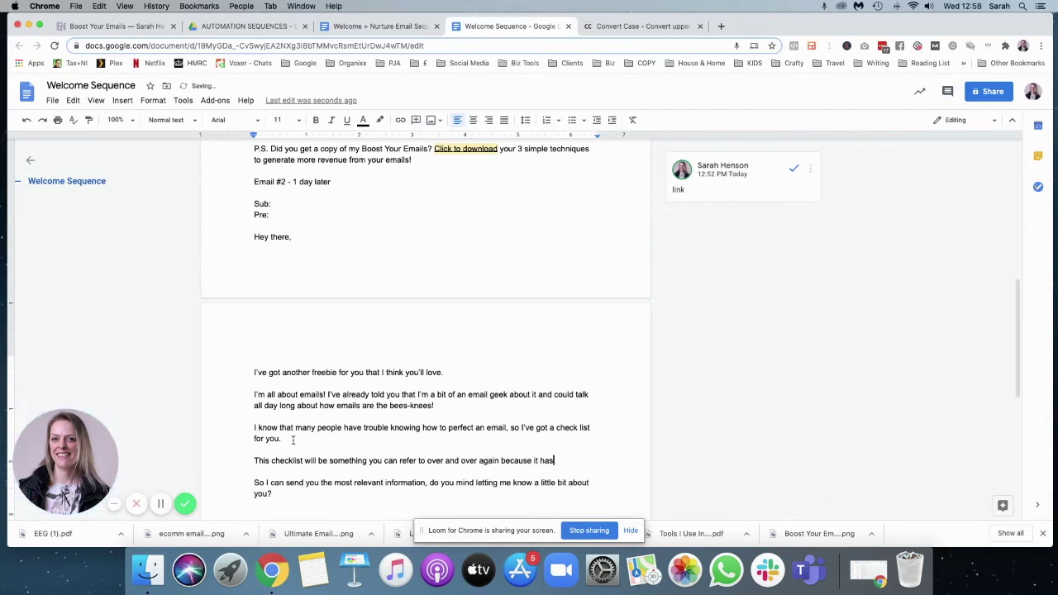
{"action": "type", "text": " everything you need to"}
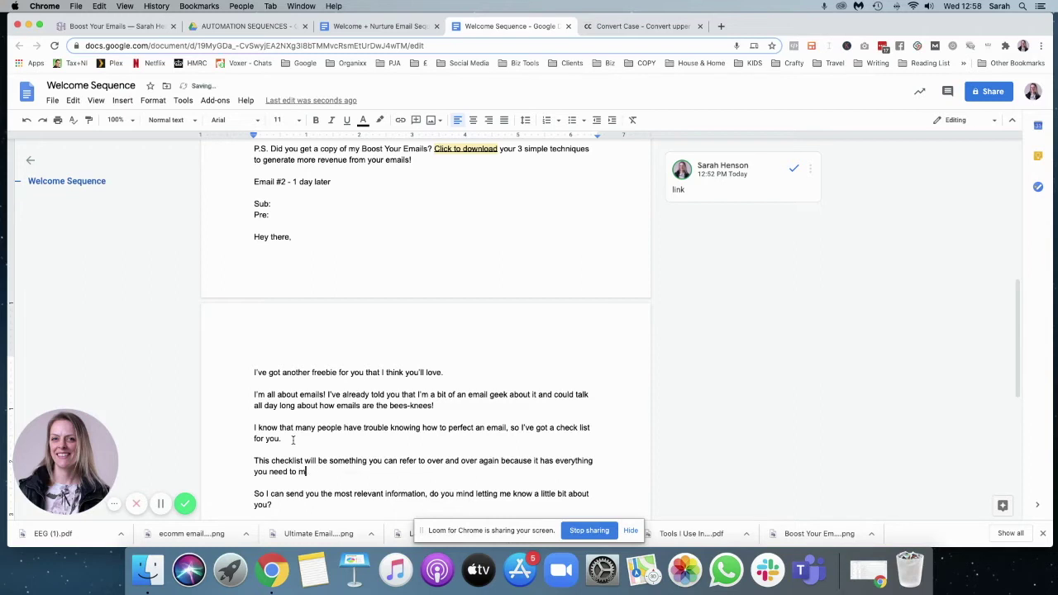
- Finish the checklist paragraph with "make sure your email copy is on-point - meaning more opens, more clicks and most importantly more sales."
{"action": "type", "text": "make sure your email copy is on-point "}
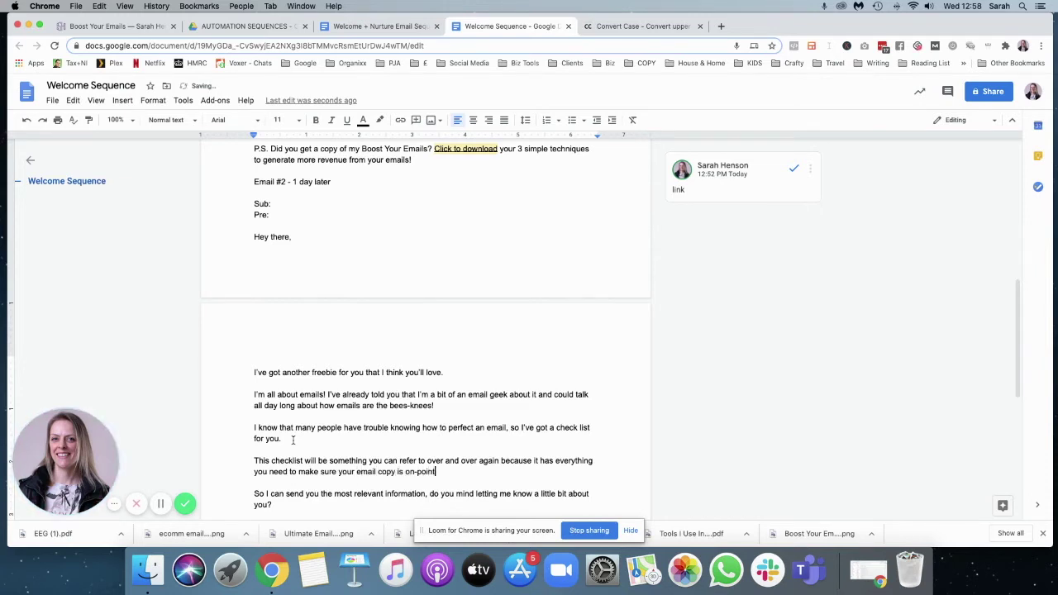
{"action": "type", "text": "- meaning more opens, more clik"}
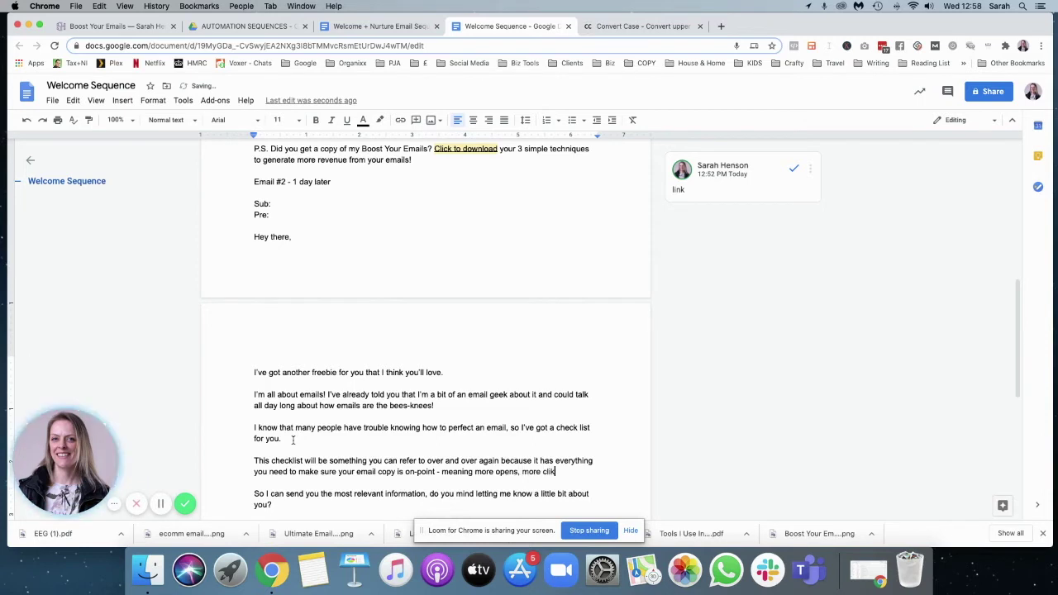
{"action": "key", "text": "BackSpace"}
{"action": "type", "text": "cks and most import"}
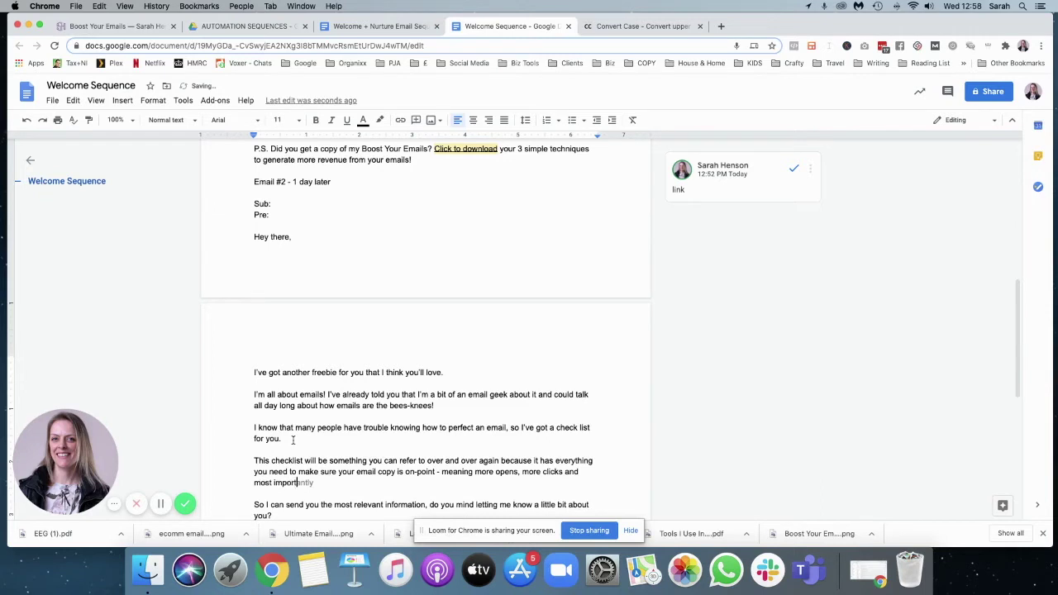
{"action": "type", "text": "antly more sales."}
- Add the line "You can download the checklist here." as a separate paragraph after the checklist description
{"action": "key", "text": "Return"}
{"action": "key", "text": "Return"}
{"action": "type", "text": "You"}
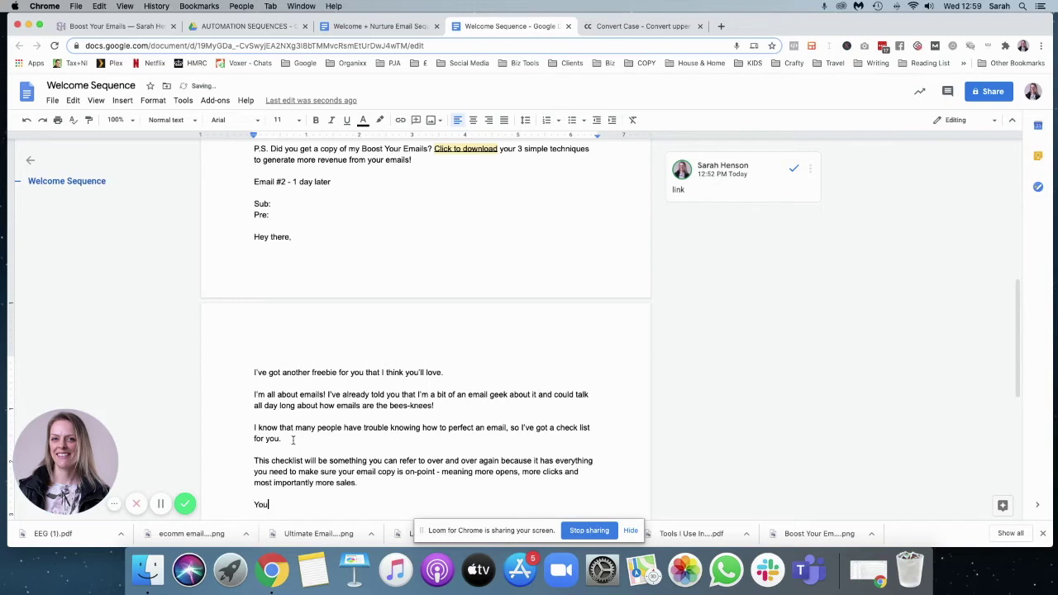
{"action": "type", "text": " can download the checklist here."}
- Move the question "So I can send you the most relevant information..." from Email #2 to below the Email #4 subject and preview lines
{"action": "scroll", "coordinate": [289, 413], "scroll_direction": "down", "scroll_amount": 3}
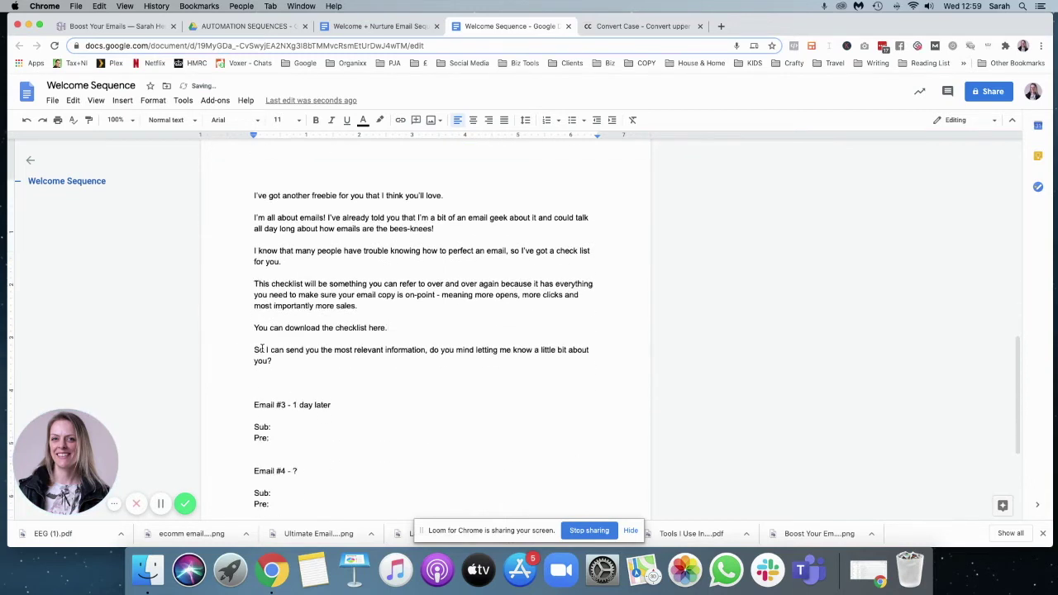
{"action": "left_click_drag", "start_coordinate": [256, 352], "coordinate": [291, 364]}
{"action": "key", "text": "super+c"}
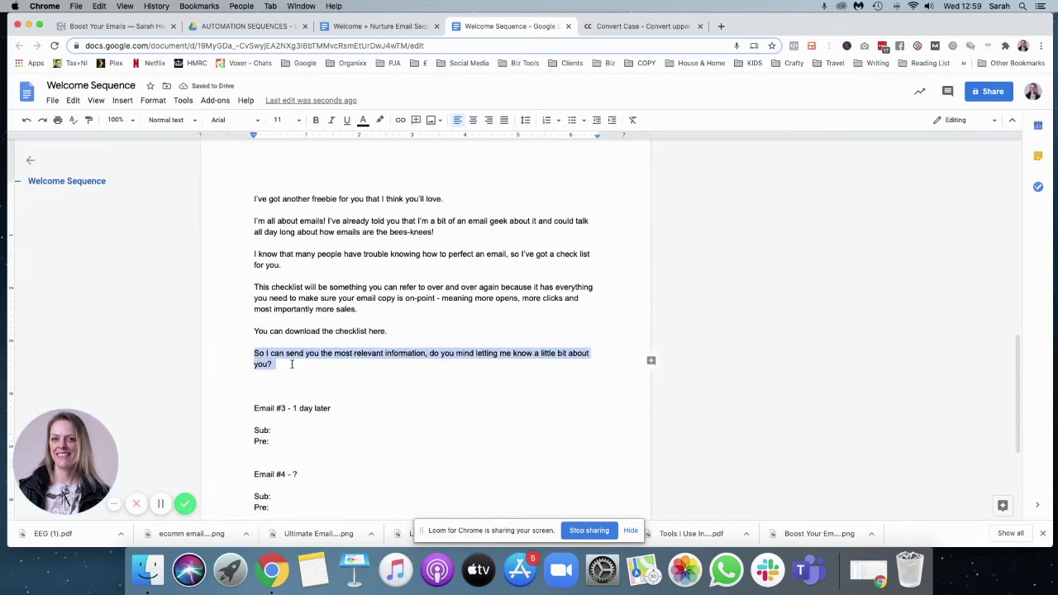
{"action": "key", "text": "BackSpace"}
{"action": "key", "text": "BackSpace"}
{"action": "left_click", "coordinate": [294, 504]}
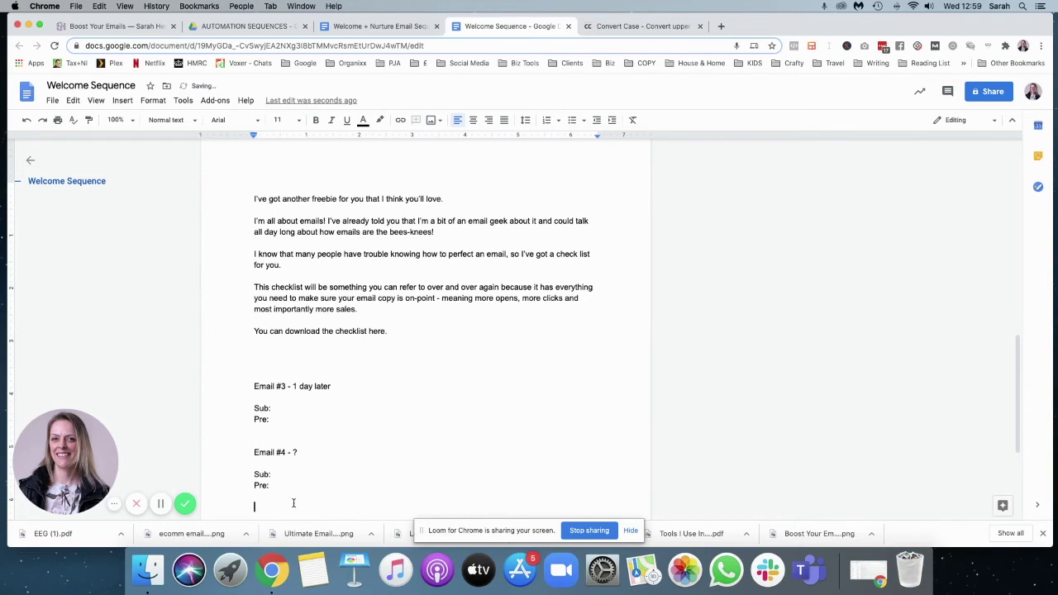
{"action": "key", "text": "super+v"}
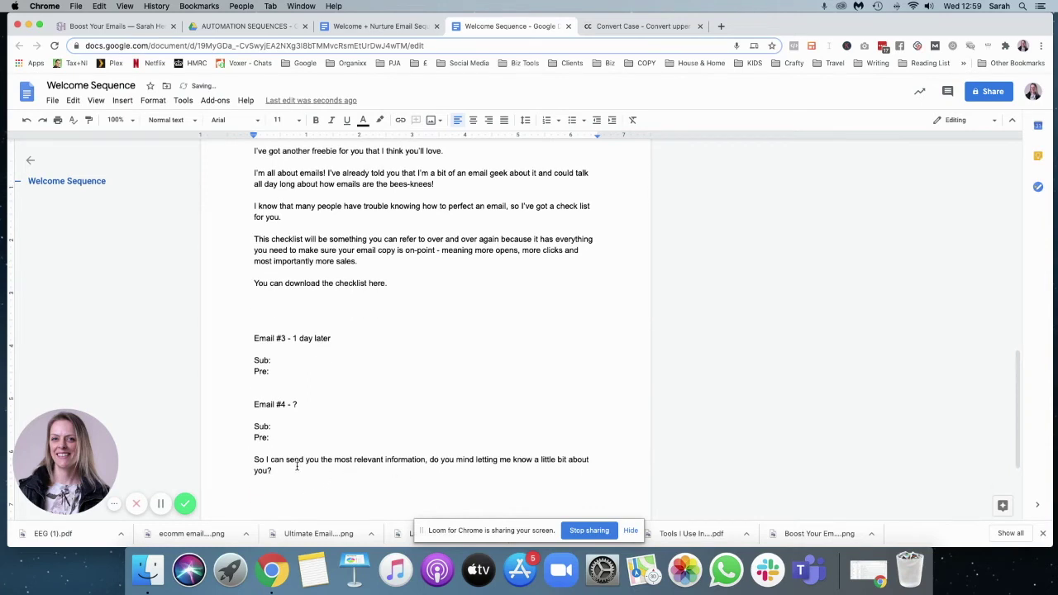
- Add the note "Blog posts" under the subject and preview lines of Email #3
{"action": "scroll", "coordinate": [344, 389], "scroll_direction": "up", "scroll_amount": 4}
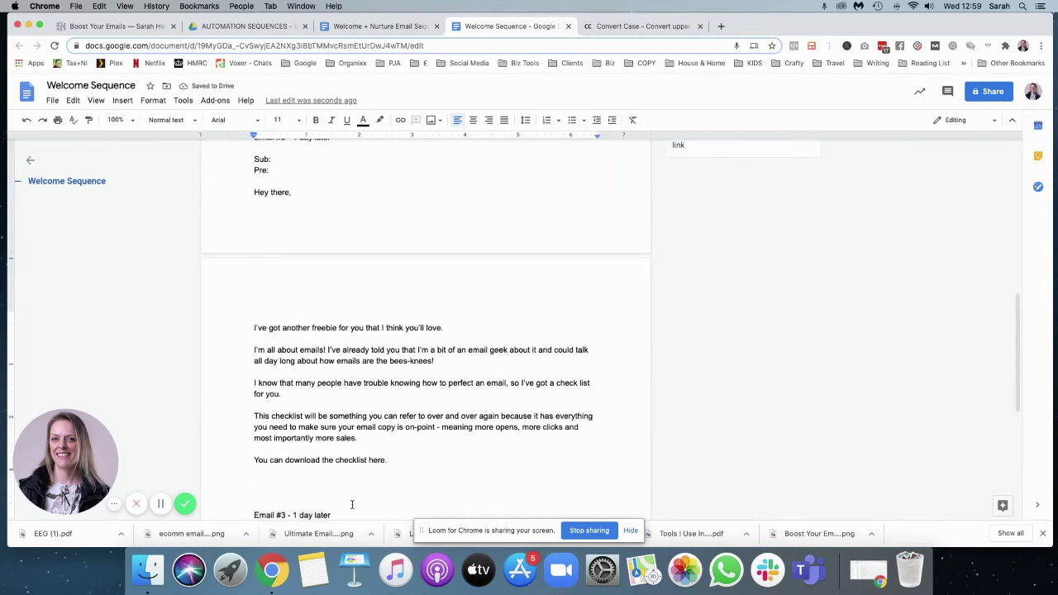
{"action": "scroll", "coordinate": [351, 503], "scroll_direction": "down", "scroll_amount": 2}
{"action": "left_click", "coordinate": [251, 511]}
{"action": "type", "text": "Blog posts"}
{"action": "left_click", "coordinate": [370, 417]}
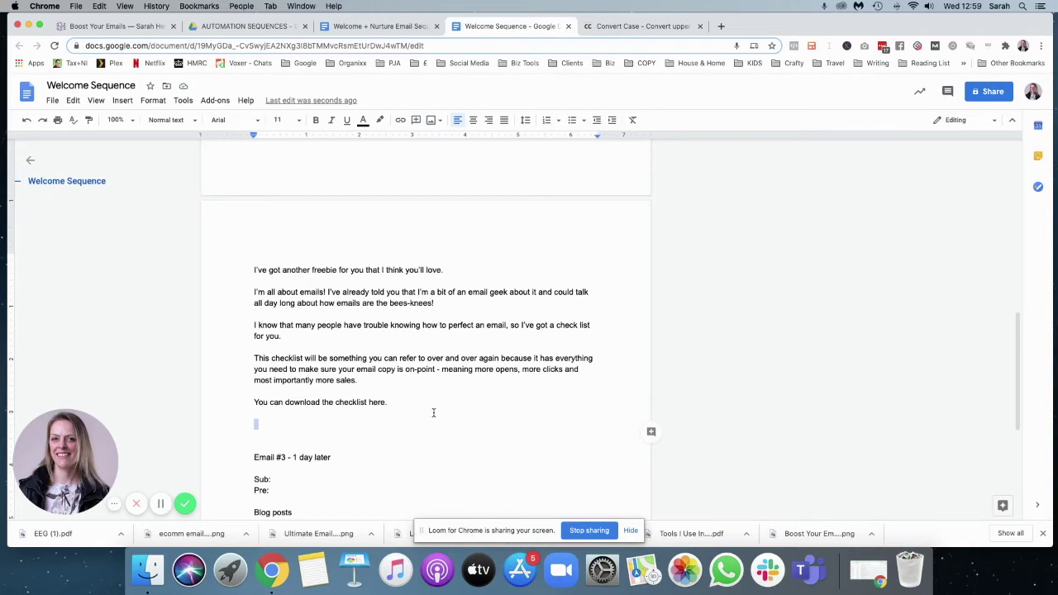
- Add "Things you need to know about me:" below the "Who am I?" paragraph in Email #1, with "Emails" as its first item
{"action": "scroll", "coordinate": [434, 411], "scroll_direction": "up", "scroll_amount": 5}
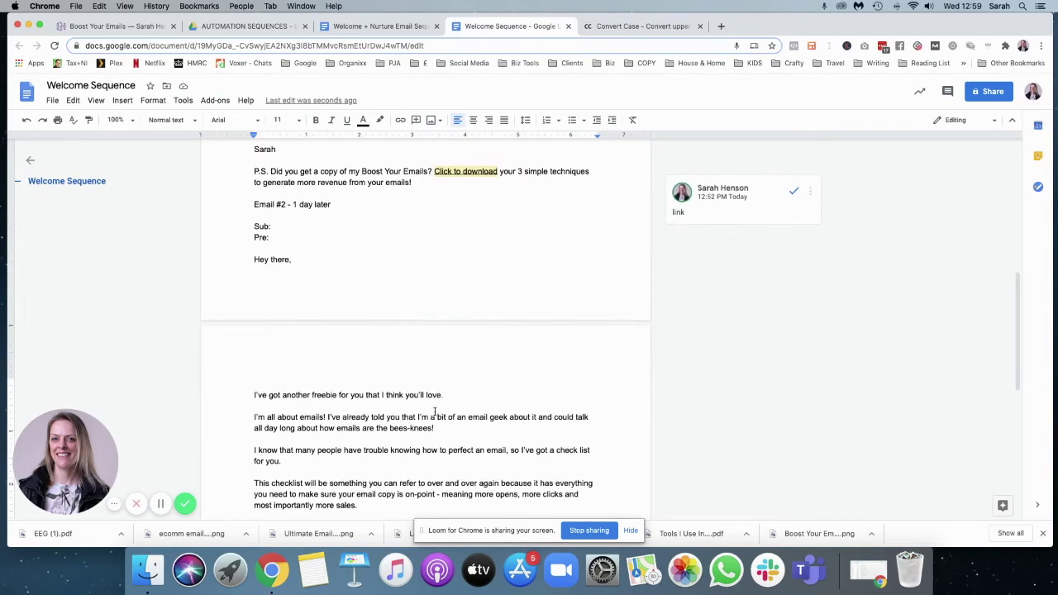
{"action": "scroll", "coordinate": [434, 411], "scroll_direction": "up", "scroll_amount": 7}
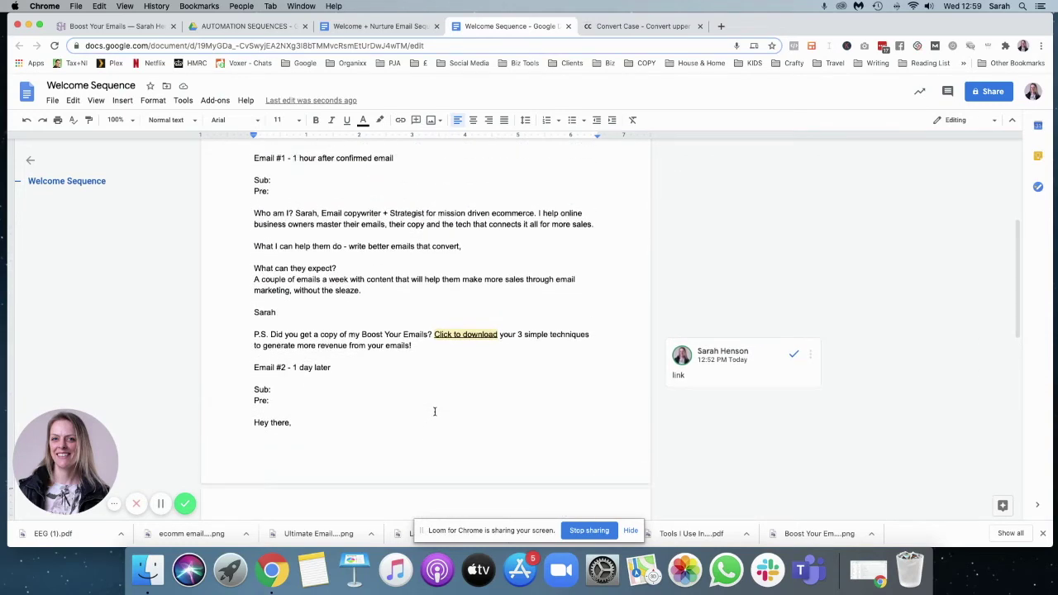
{"action": "scroll", "coordinate": [434, 411], "scroll_direction": "up", "scroll_amount": 2}
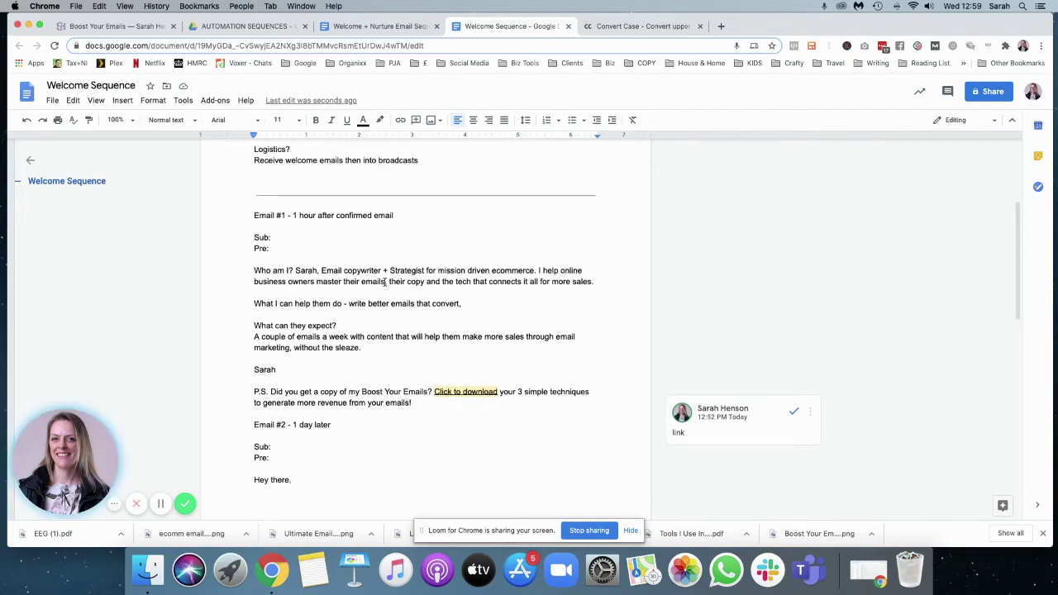
{"action": "left_click", "coordinate": [601, 281]}
{"action": "key", "text": "Return"}
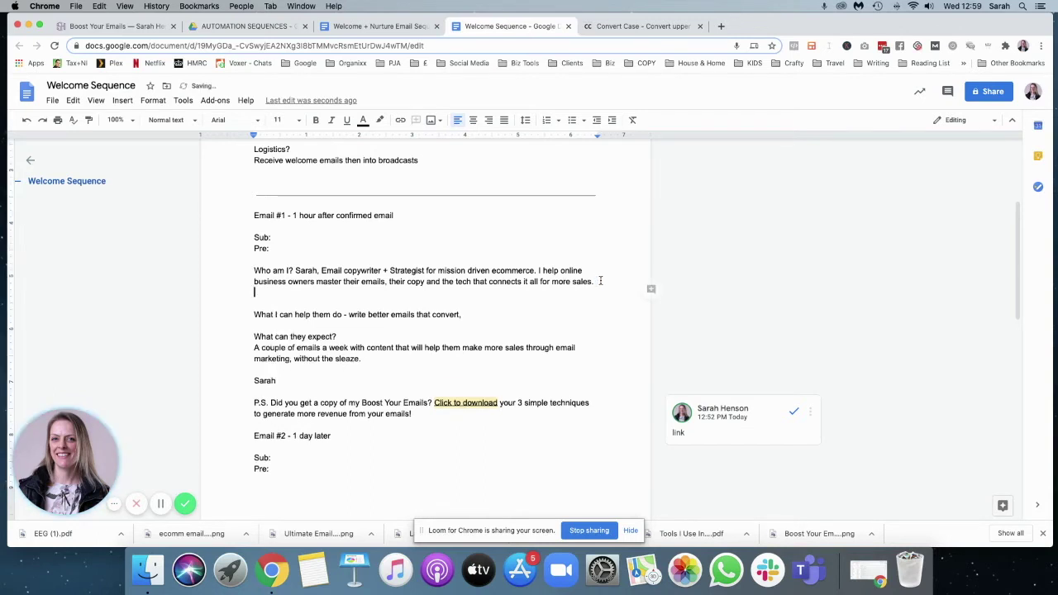
{"action": "type", "text": "Things you need to know about me ("}
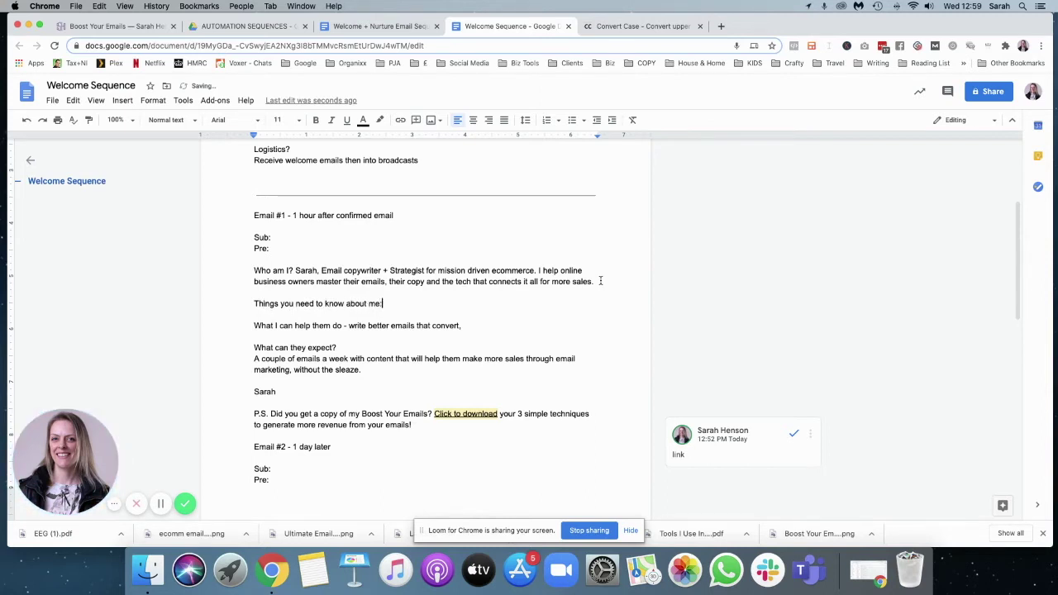
{"action": "key", "text": "Return"}
{"action": "key", "text": "Return"}
{"action": "type", "text": "Emails"}
{"action": "key", "text": "Return"}
{"action": "key", "text": "Return"}
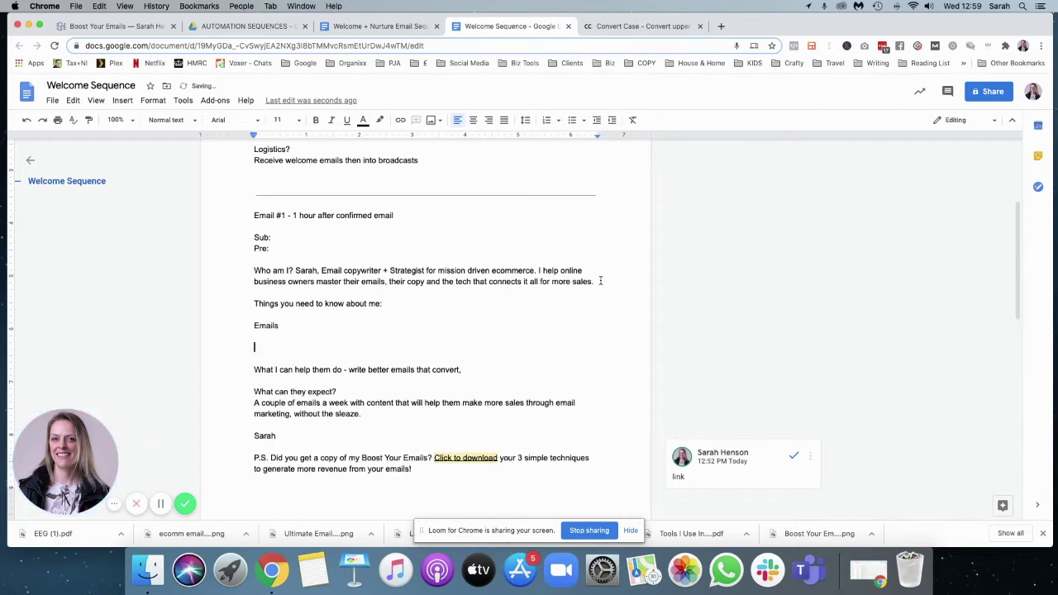
{"action": "type", "text": "Copy"}
{"action": "key", "text": "BackSpace"}
{"action": "key", "text": "BackSpace"}
{"action": "key", "text": "BackSpace"}
{"action": "key", "text": "BackSpace"}
- Add "Actress" as the item below "Emails" in the Email #1 list of things to know
{"action": "type", "text": "Actress"}
{"action": "key", "text": "Return"}
{"action": "key", "text": "Return"}
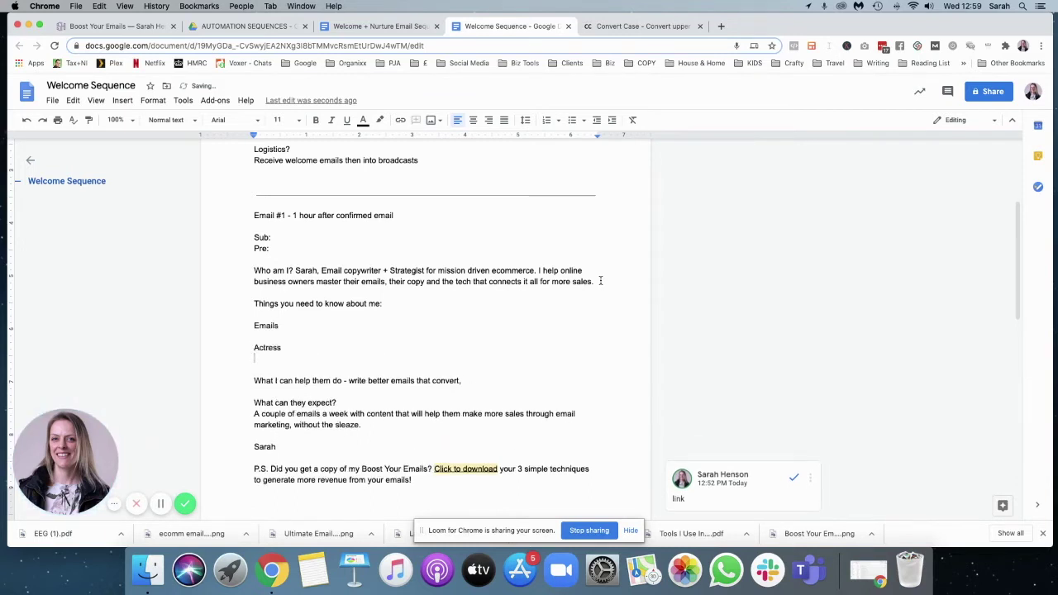
- Add "Lego" as the item below "Actress" in the Email #1 list of things to know, and underline "Actress"
{"action": "type", "text": "Lego"}
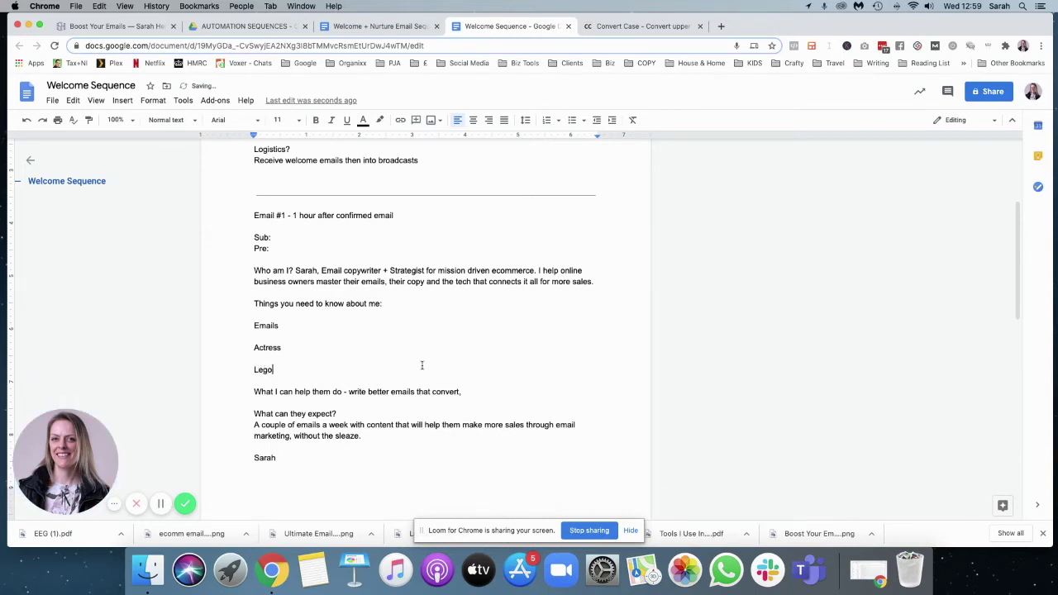
{"action": "double_click", "coordinate": [291, 349]}
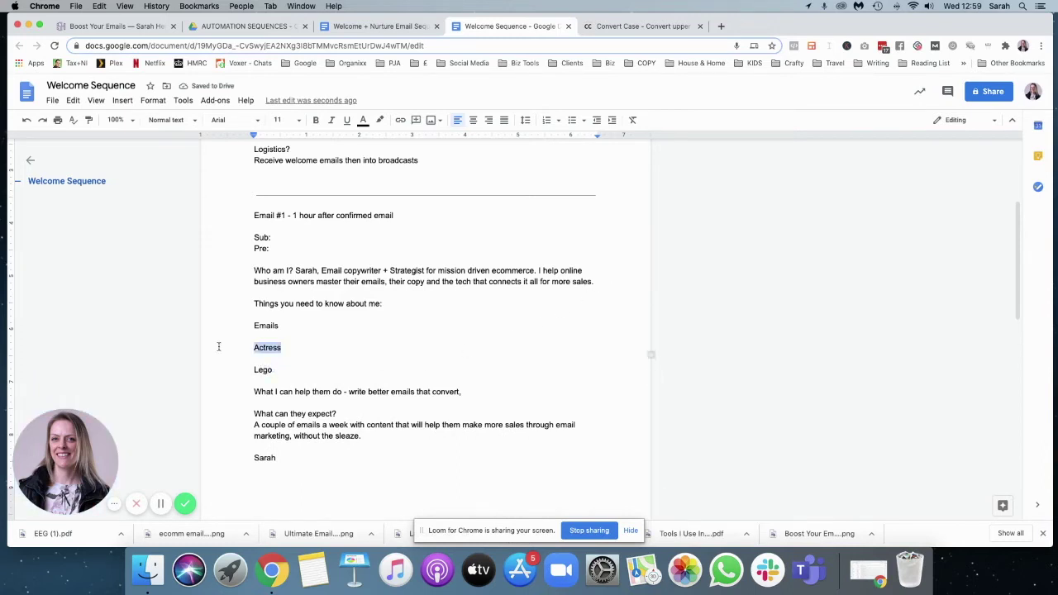
{"action": "key", "text": "ctrl+u"}
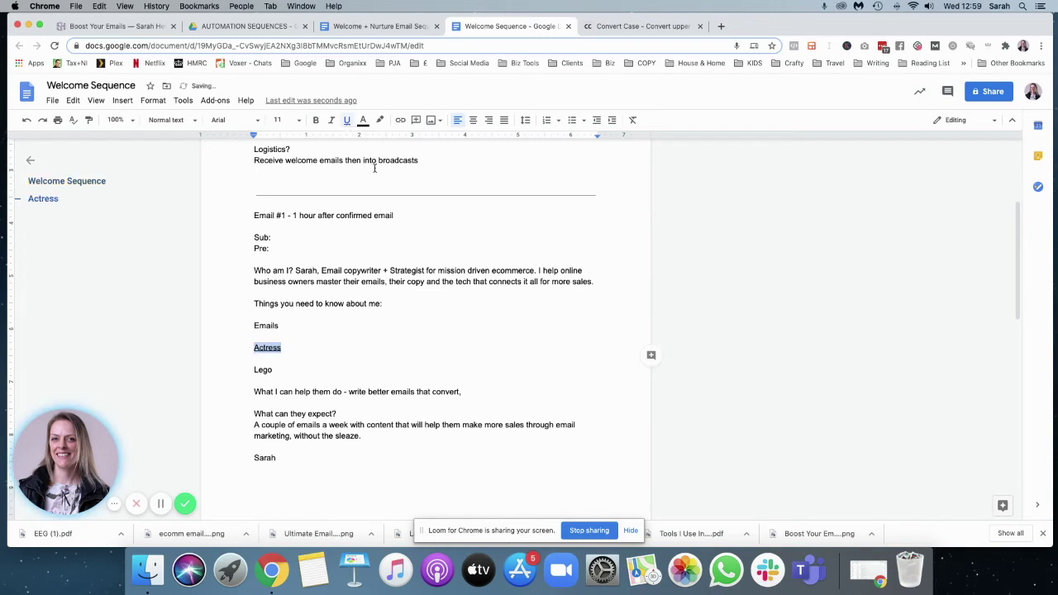
{"action": "left_click", "coordinate": [364, 357]}
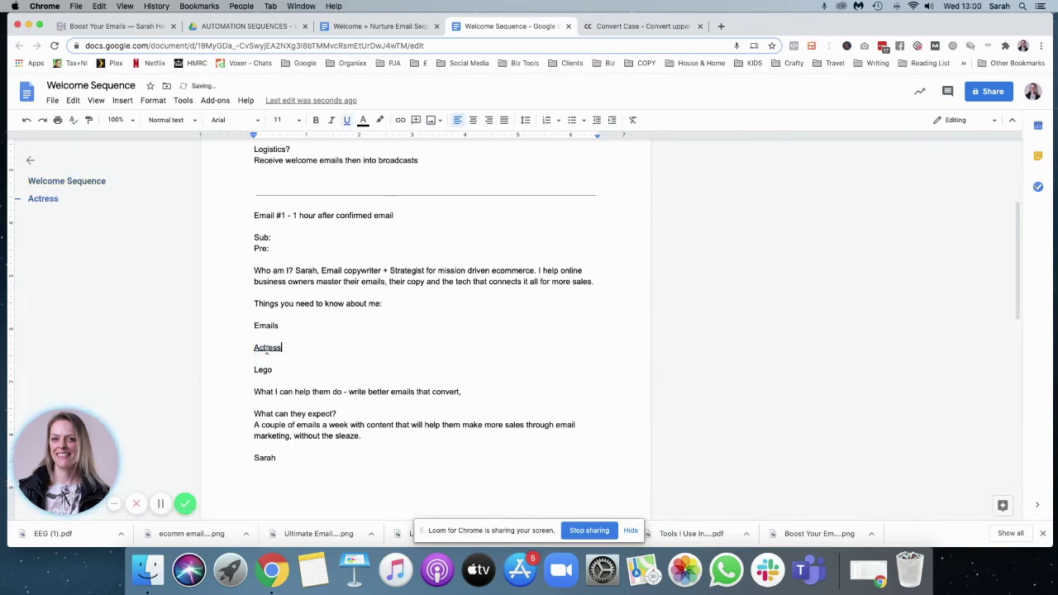
- Highlight the underlined "Actress" item in the Email #1 list in yellow
{"action": "left_click_drag", "start_coordinate": [249, 347], "coordinate": [285, 347]}
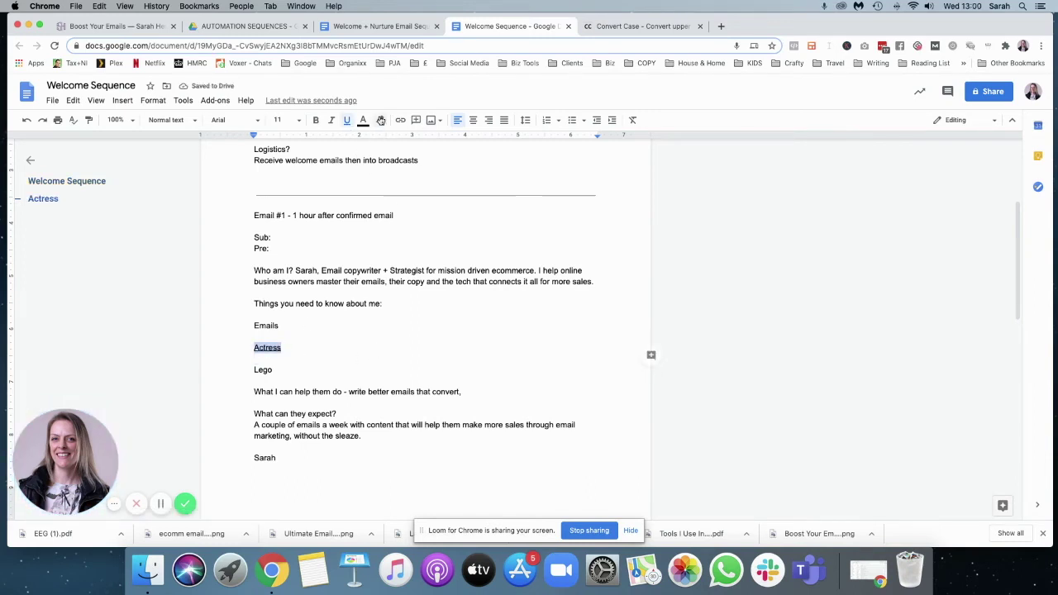
{"action": "left_click", "coordinate": [380, 120]}
{"action": "left_click", "coordinate": [420, 171]}
{"action": "left_click", "coordinate": [280, 370]}
{"action": "left_click", "coordinate": [280, 371]}
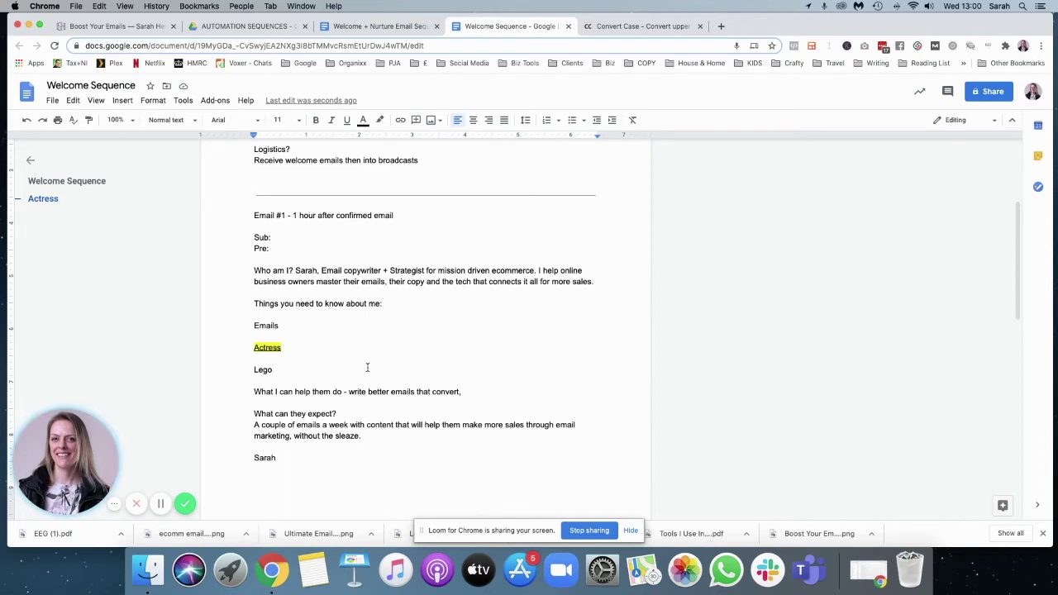
- Move the highlighted "Actress" item below "Lego" in the Email #1 list and add a dash after it
{"action": "double_click", "coordinate": [308, 350]}
{"action": "left_click_drag", "start_coordinate": [290, 347], "coordinate": [240, 346]}
{"action": "key", "text": "BackSpace"}
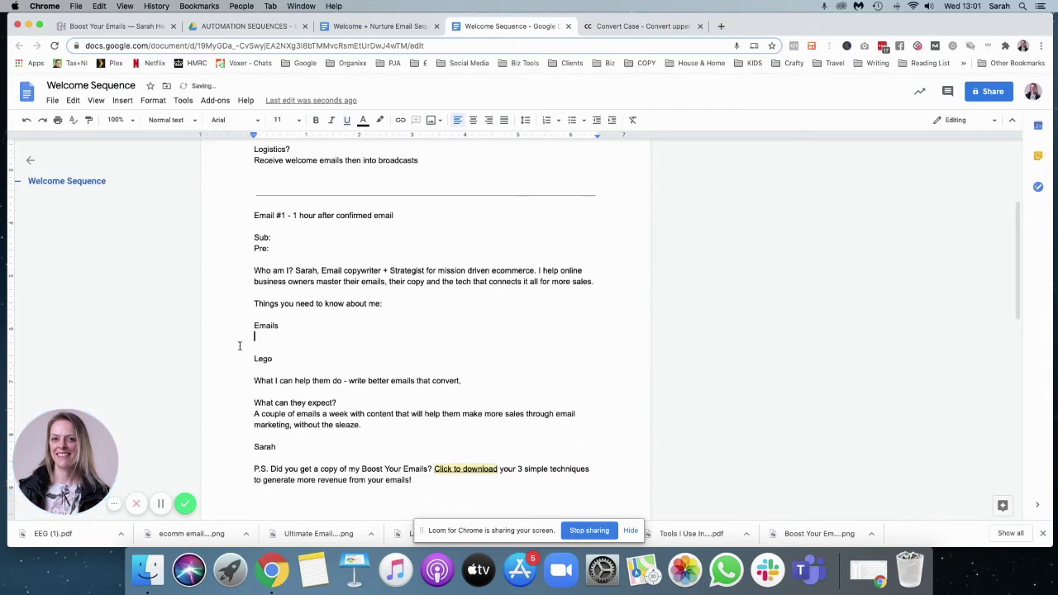
{"action": "key", "text": "BackSpace"}
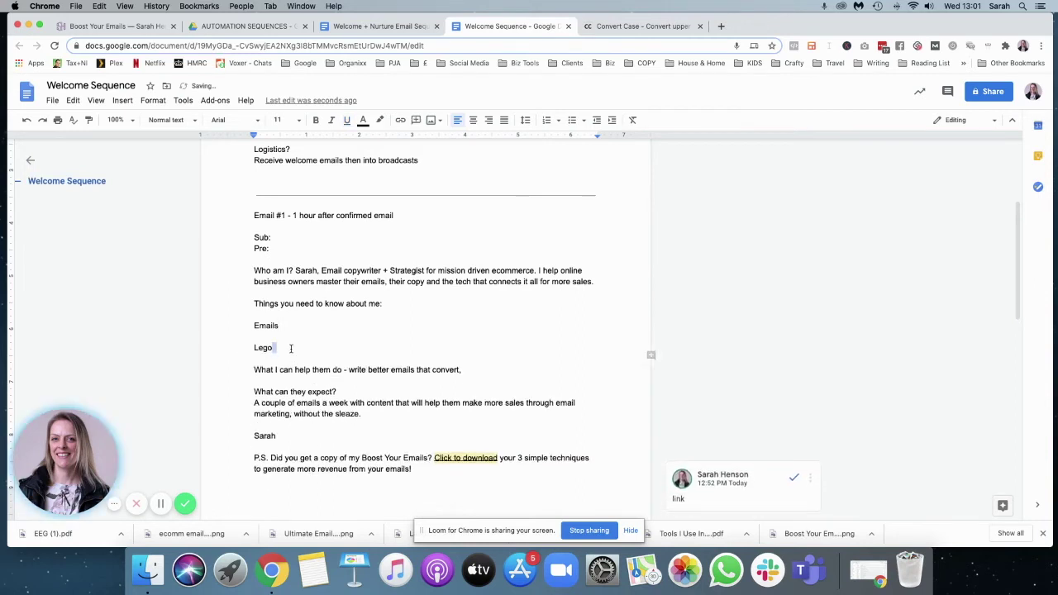
{"action": "key", "text": "super+z"}
{"action": "key", "text": "super+z"}
{"action": "type", "text": "-"}
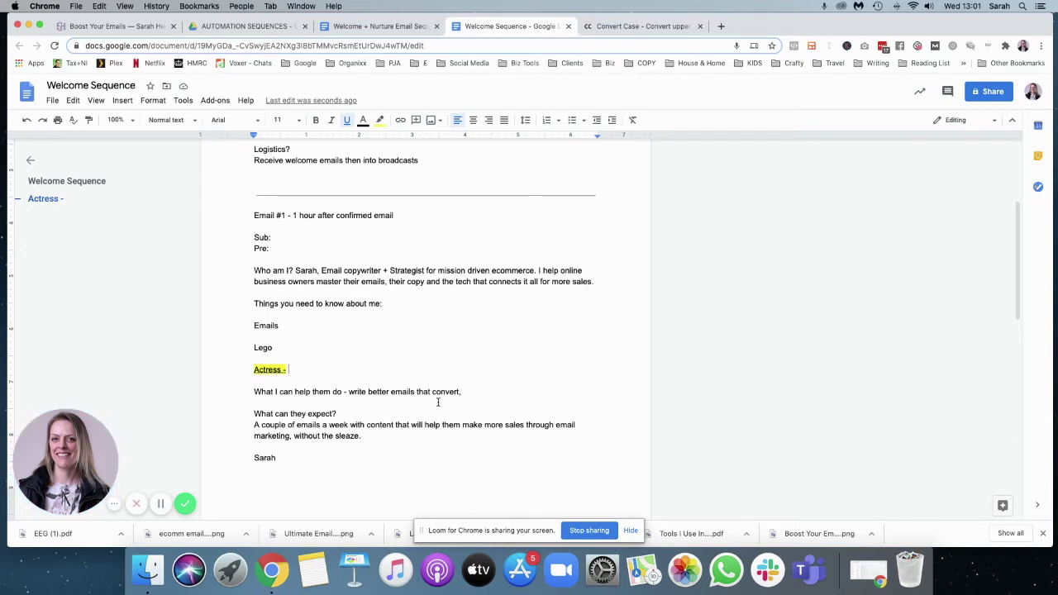
- Review the drafts of Email #1 and Email #2, from the subject lines through the P.S. and the checklist download line
{"action": "scroll", "coordinate": [504, 402], "scroll_direction": "down", "scroll_amount": 4}
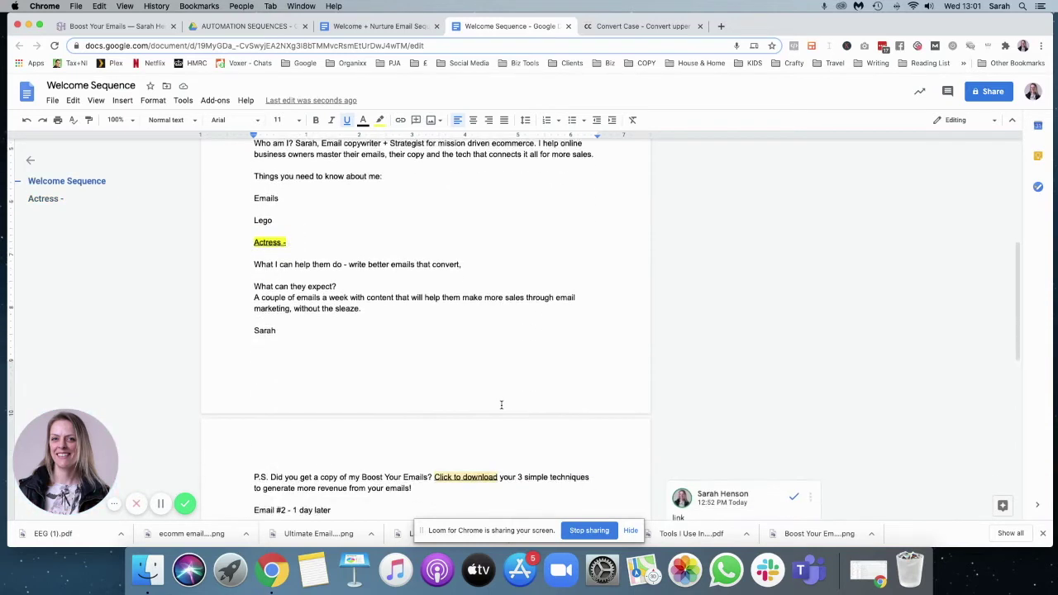
{"action": "left_click", "coordinate": [254, 257]}
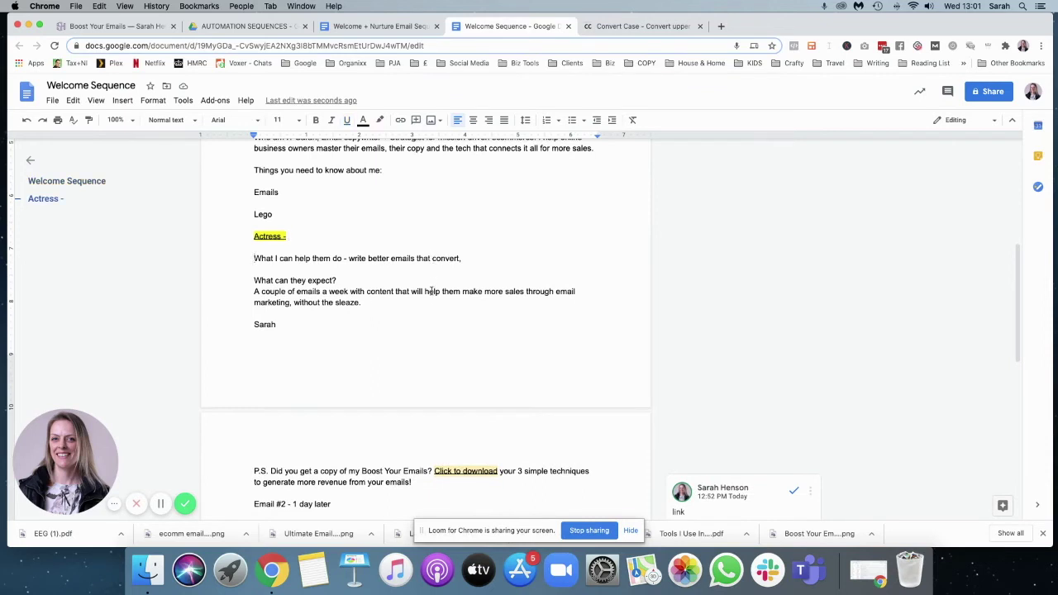
{"action": "scroll", "coordinate": [430, 296], "scroll_direction": "up", "scroll_amount": 2}
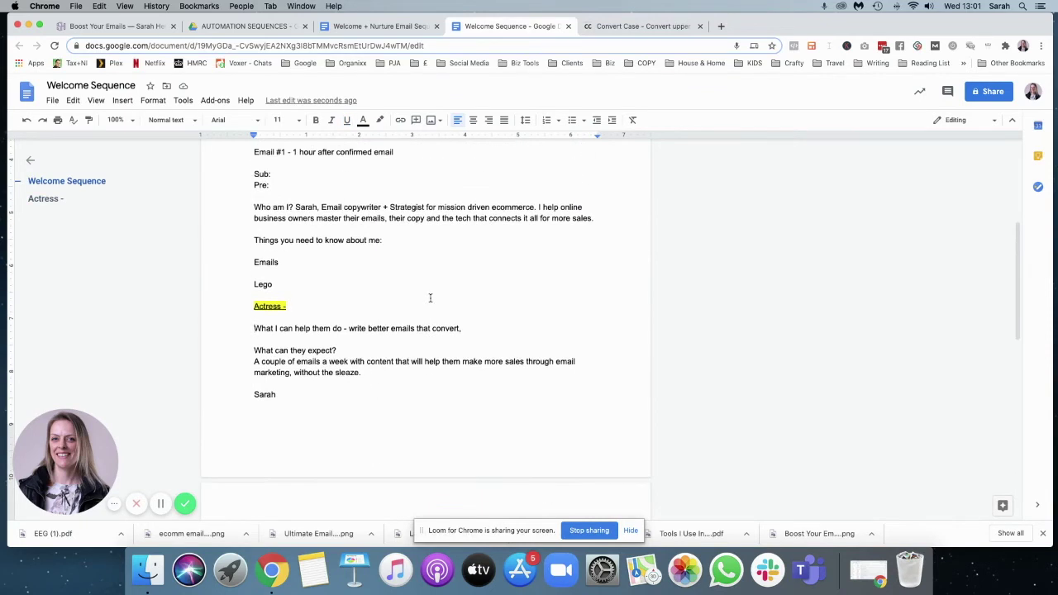
{"action": "scroll", "coordinate": [339, 261], "scroll_direction": "up", "scroll_amount": 2}
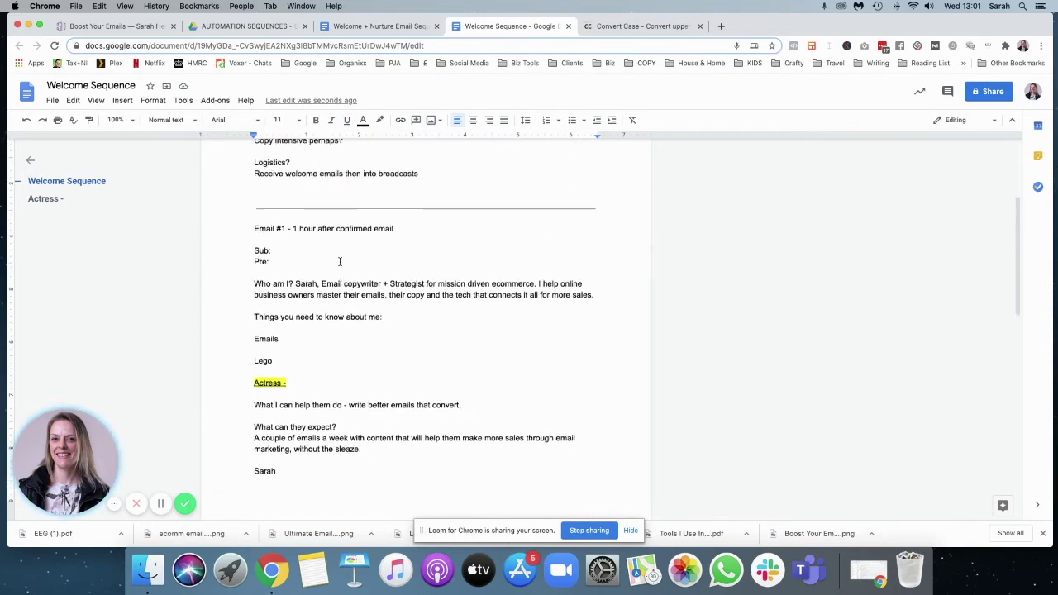
{"action": "scroll", "coordinate": [340, 262], "scroll_direction": "down", "scroll_amount": 8}
{"action": "scroll", "coordinate": [340, 263], "scroll_direction": "down", "scroll_amount": 6}
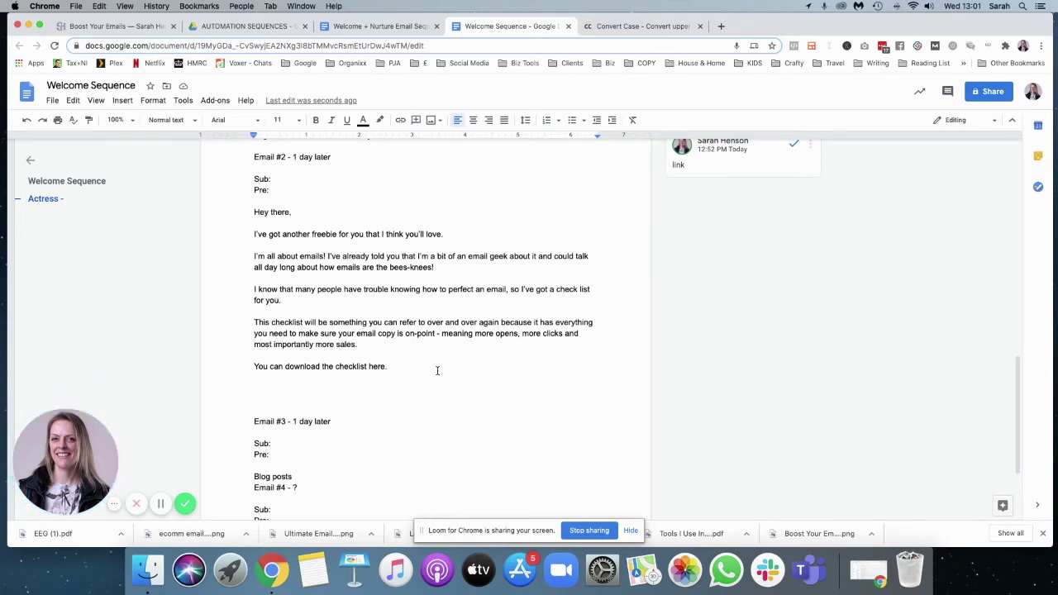
{"action": "scroll", "coordinate": [438, 370], "scroll_direction": "up", "scroll_amount": 3}
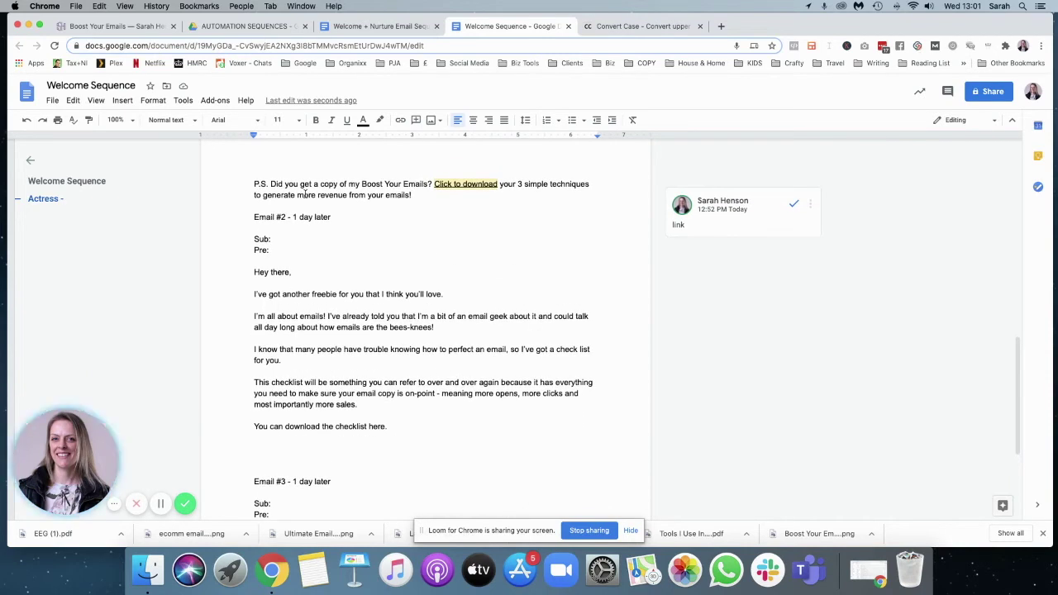
{"action": "scroll", "coordinate": [427, 186], "scroll_direction": "down", "scroll_amount": 1}
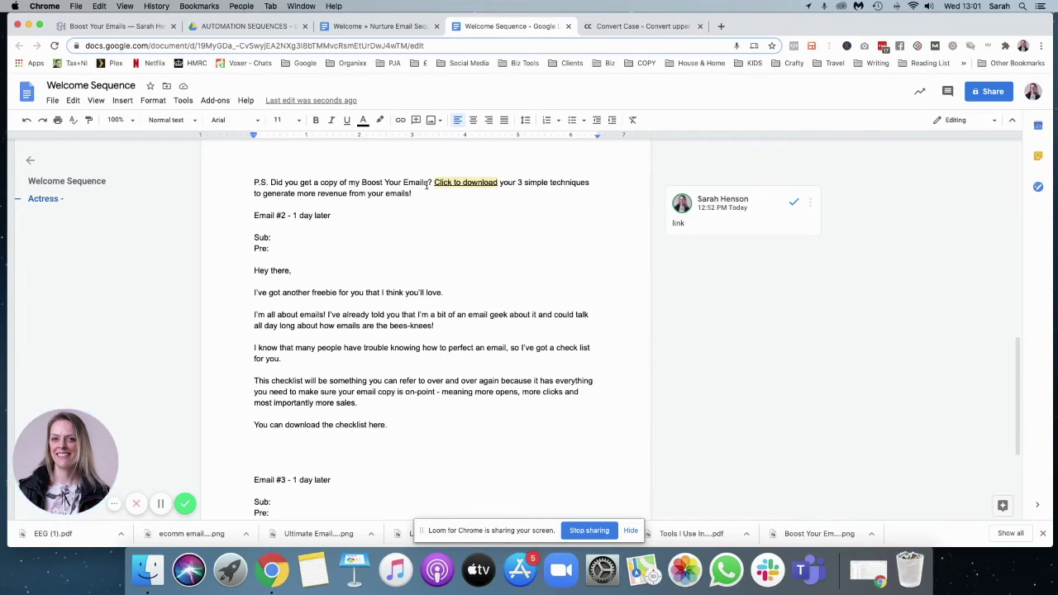
{"action": "scroll", "coordinate": [427, 186], "scroll_direction": "down", "scroll_amount": 1}
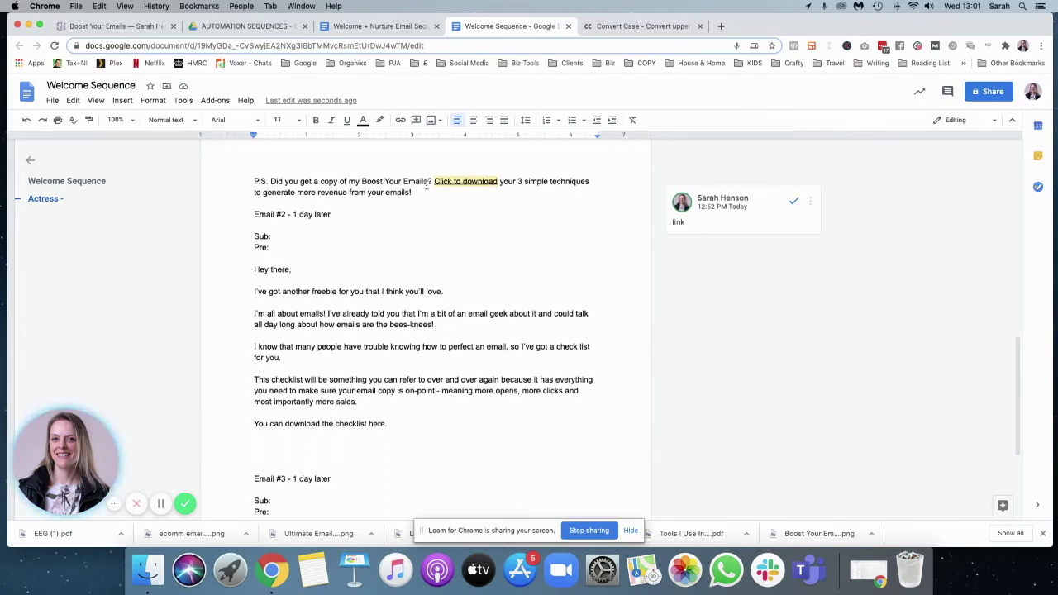
{"action": "scroll", "coordinate": [427, 186], "scroll_direction": "up", "scroll_amount": 2}
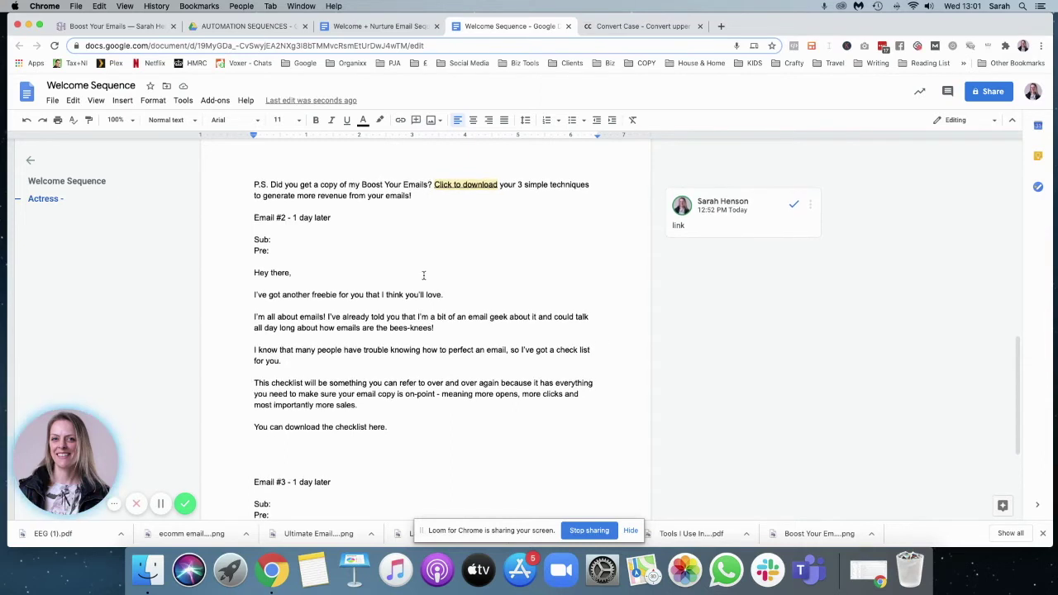
{"action": "scroll", "coordinate": [456, 187], "scroll_direction": "up", "scroll_amount": 1}
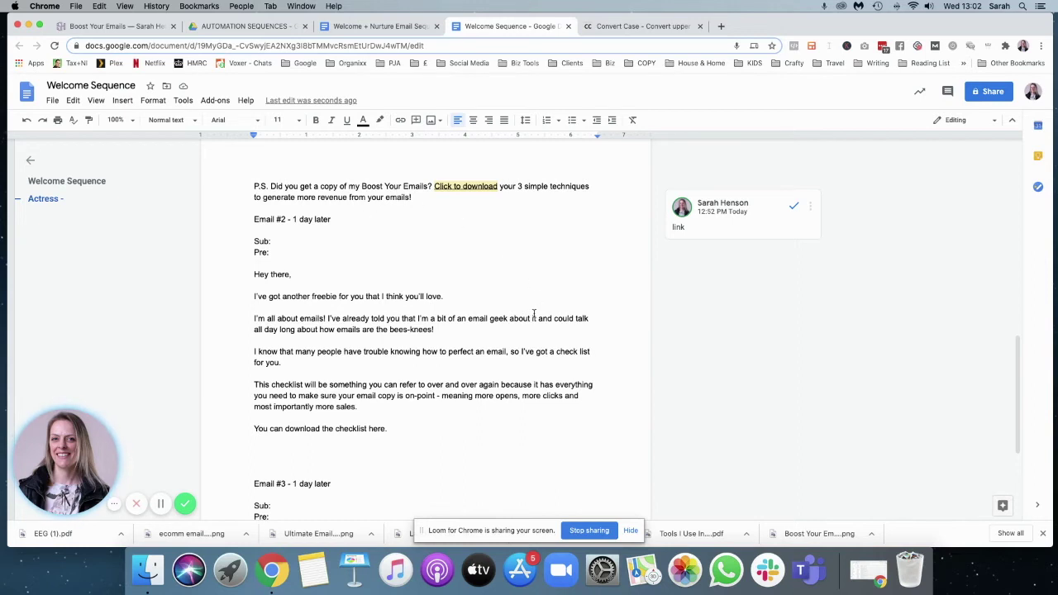
{"action": "double_click", "coordinate": [295, 447]}
{"action": "left_click", "coordinate": [322, 451]}
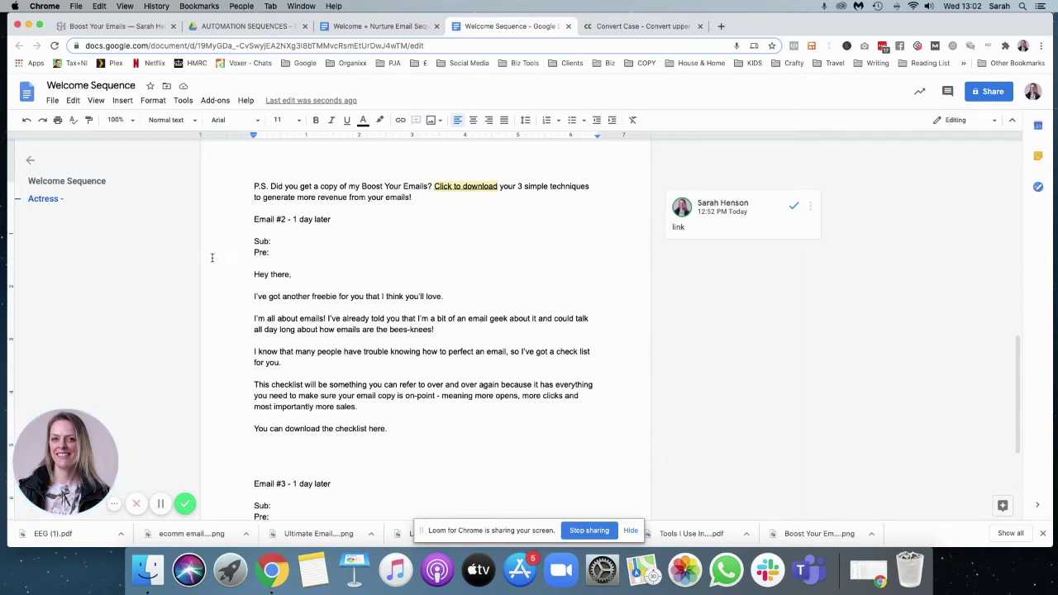
{"action": "left_click_drag", "start_coordinate": [254, 220], "coordinate": [328, 450]}
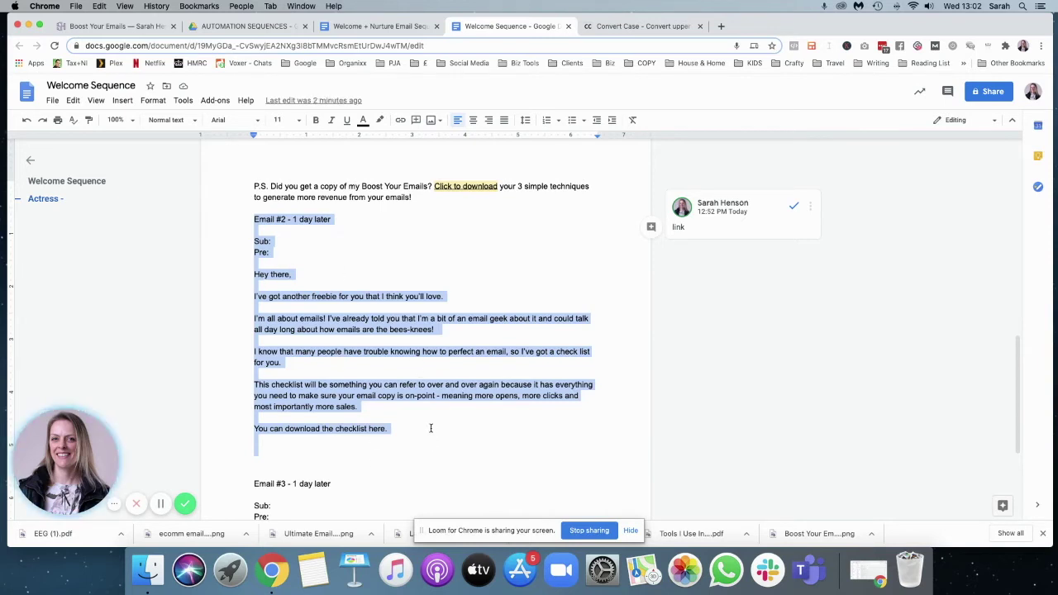
{"action": "left_click", "coordinate": [269, 462]}
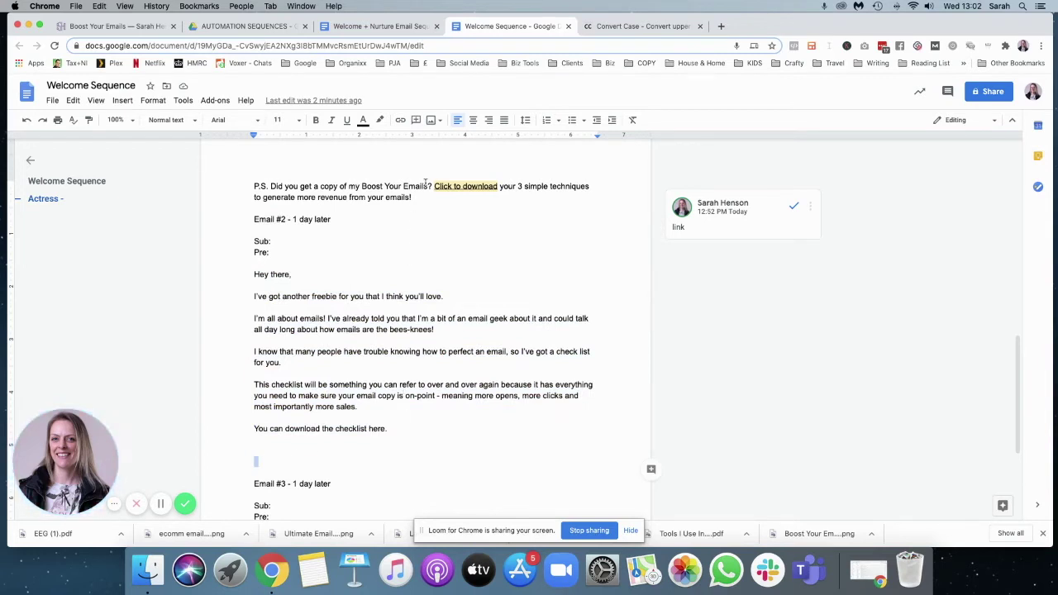
{"action": "left_click", "coordinate": [271, 451]}
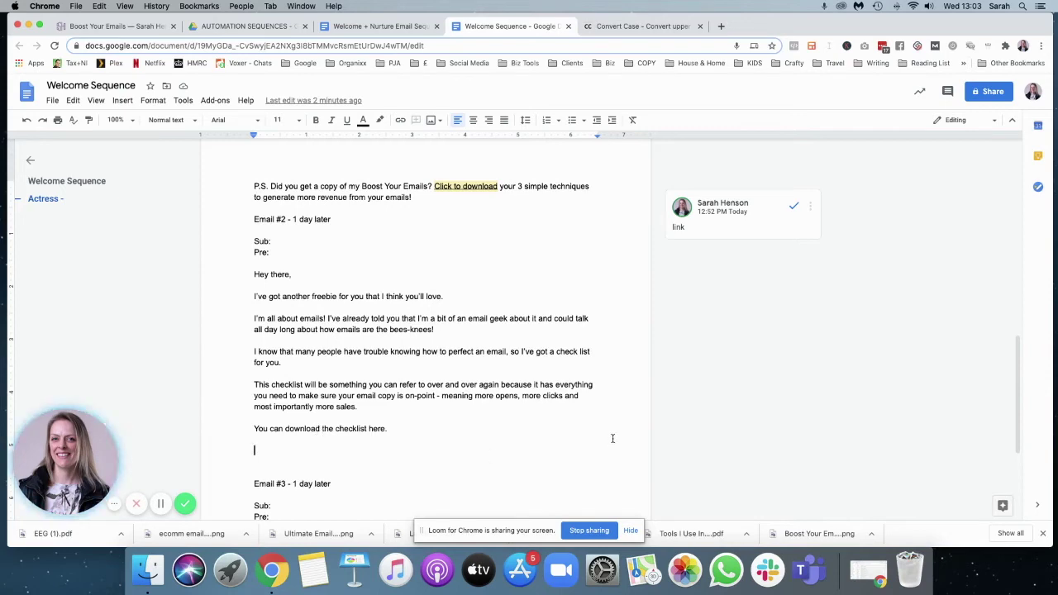
- Insert blank lines between the "Blog posts" note of Email #3 and the Email #4 heading
{"action": "scroll", "coordinate": [403, 424], "scroll_direction": "down", "scroll_amount": 5}
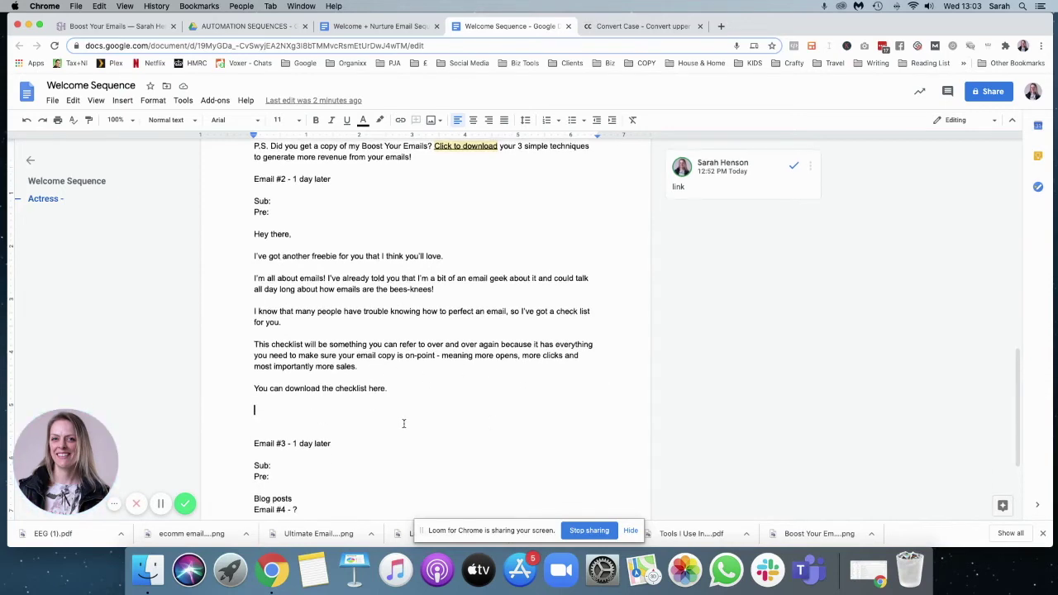
{"action": "scroll", "coordinate": [403, 424], "scroll_direction": "down", "scroll_amount": 1}
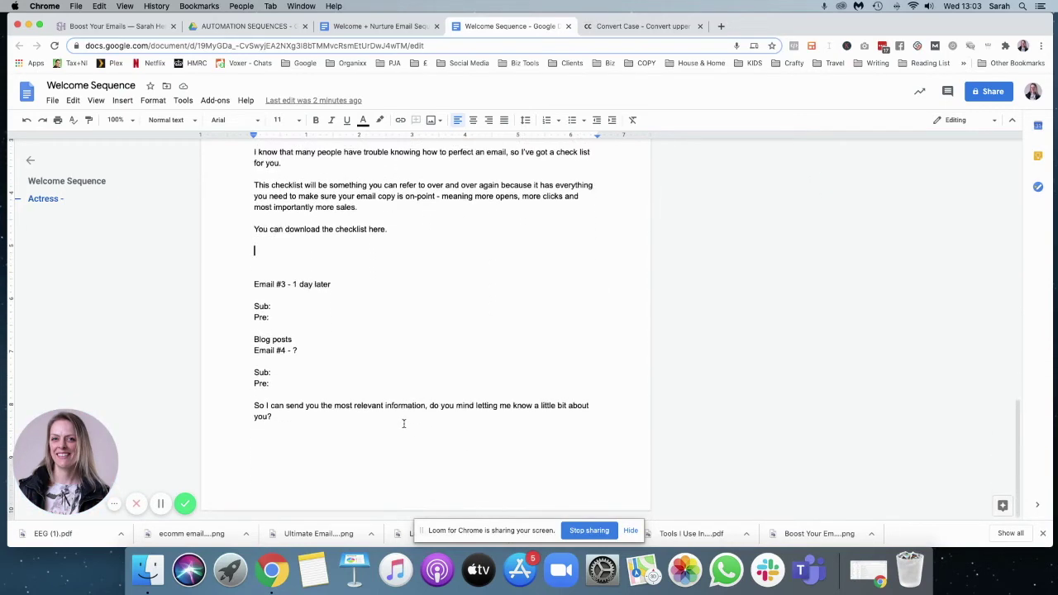
{"action": "double_click", "coordinate": [317, 339]}
{"action": "key", "text": "Return"}
{"action": "key", "text": "Return"}
- Add the line "I thought you might like to read a few of my most popular blog posts…" above "Blog posts" in Email #3, separated by single blank lines
{"action": "double_click", "coordinate": [311, 340]}
{"action": "left_click", "coordinate": [306, 327]}
{"action": "key", "text": "Return"}
{"action": "key", "text": "Return"}
{"action": "type", "text": "I"}
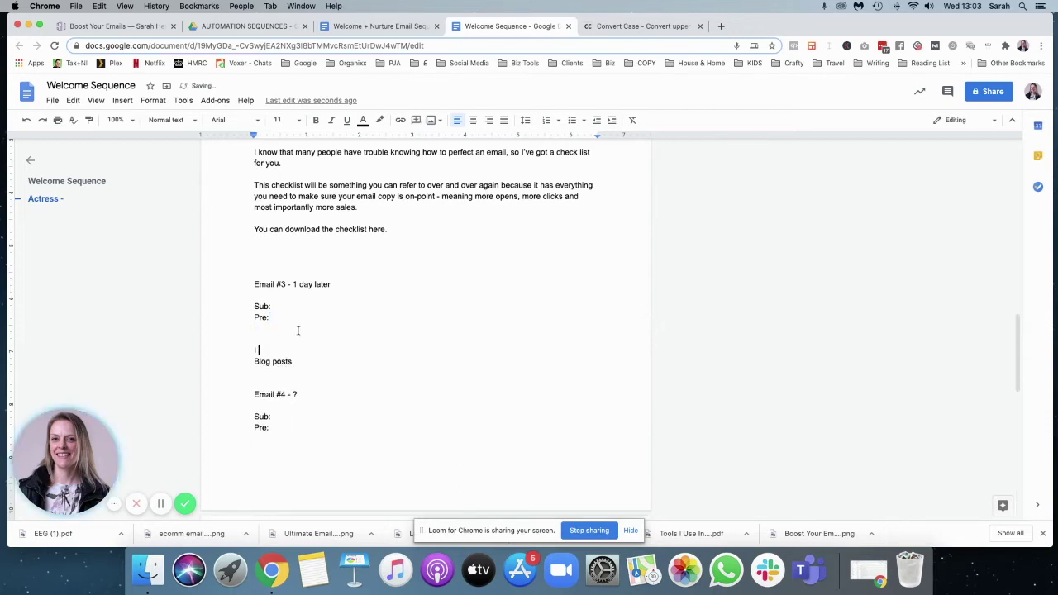
{"action": "type", "text": " ththought you "}
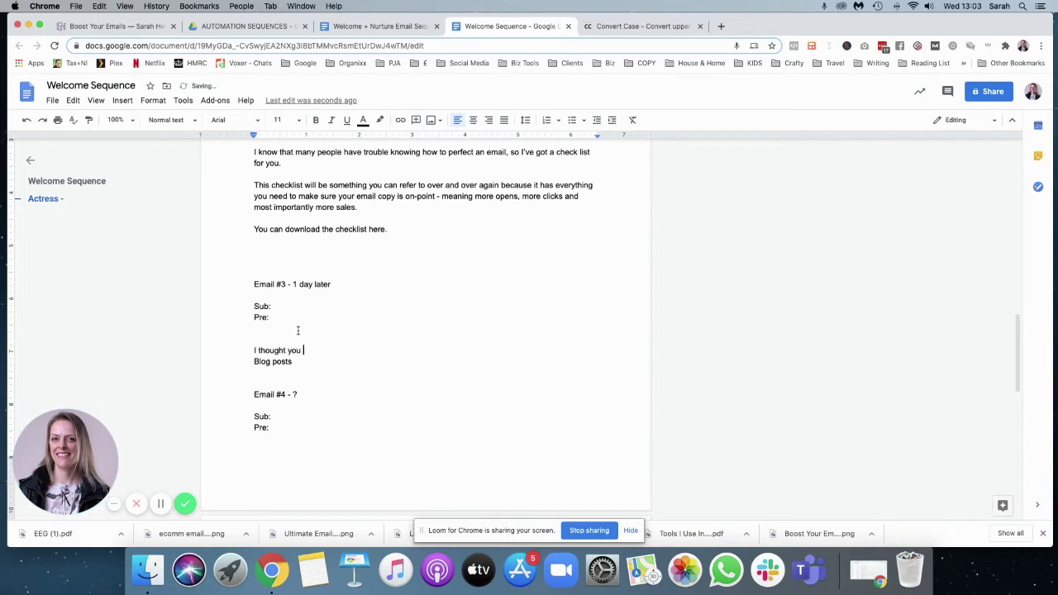
{"action": "type", "text": "might like to read a few of my most popular blog "}
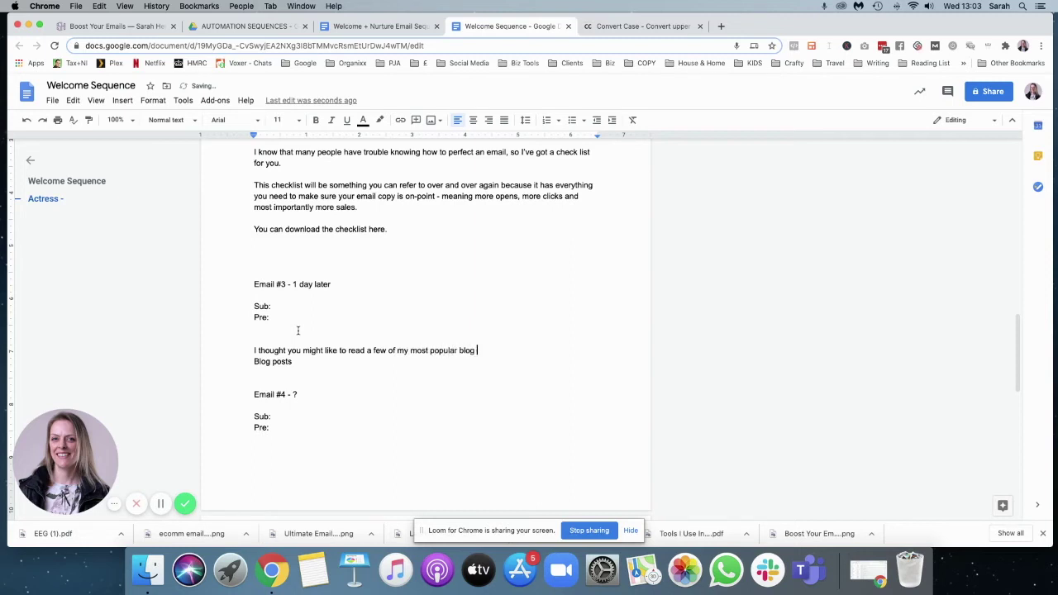
{"action": "type", "text": "posts..."}
{"action": "key", "text": "Return"}
{"action": "left_click", "coordinate": [258, 329]}
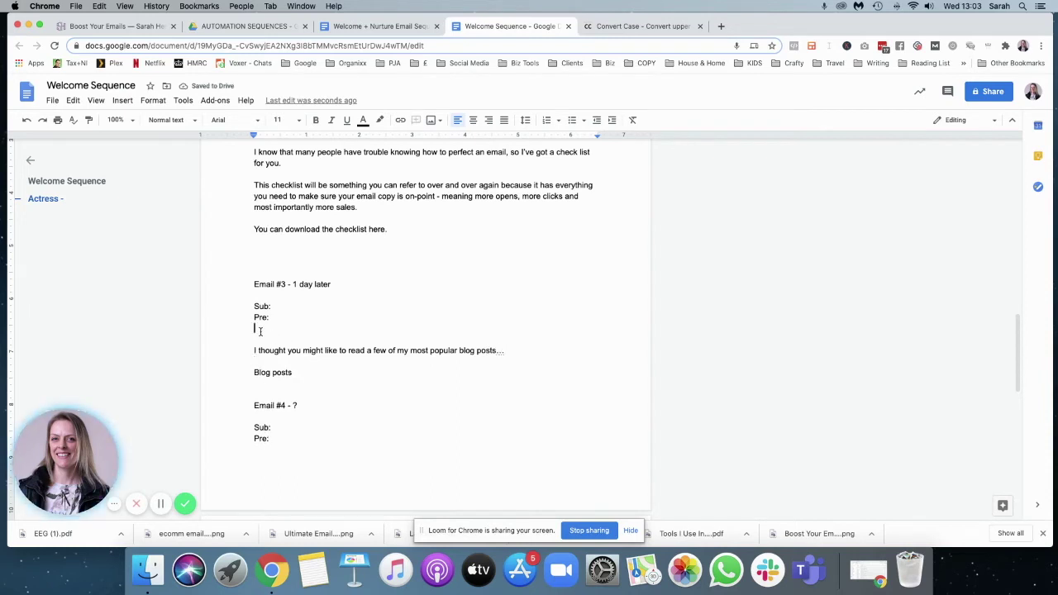
{"action": "key", "text": "BackSpace"}
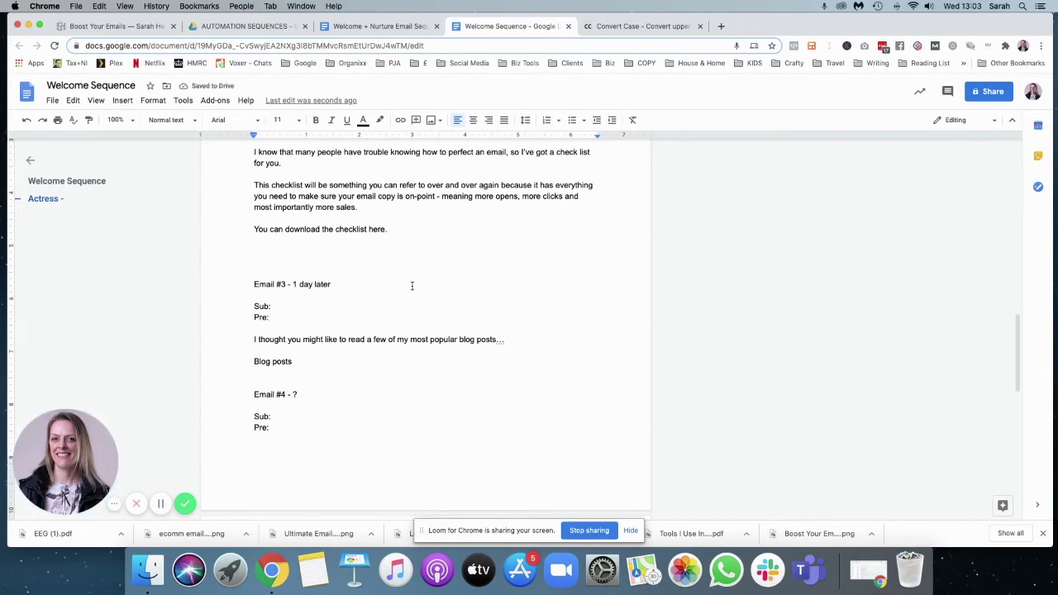
- Open the blog's post listing in the browser and look through the posts for popular ones to feature in Email #3
{"action": "left_click", "coordinate": [116, 27]}
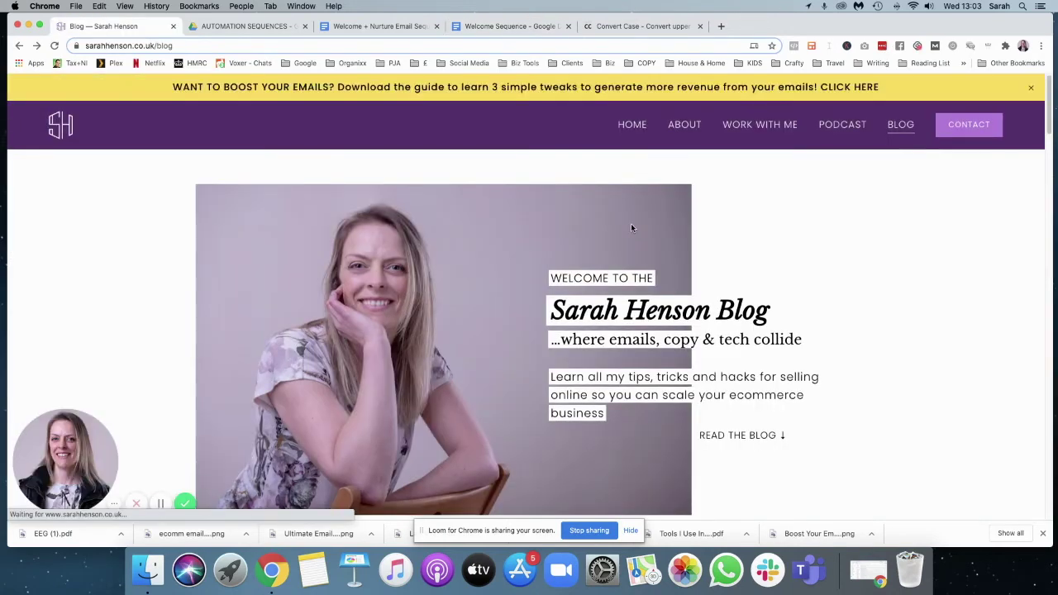
{"action": "scroll", "coordinate": [631, 223], "scroll_direction": "down", "scroll_amount": 2}
{"action": "scroll", "coordinate": [631, 223], "scroll_direction": "down", "scroll_amount": 5}
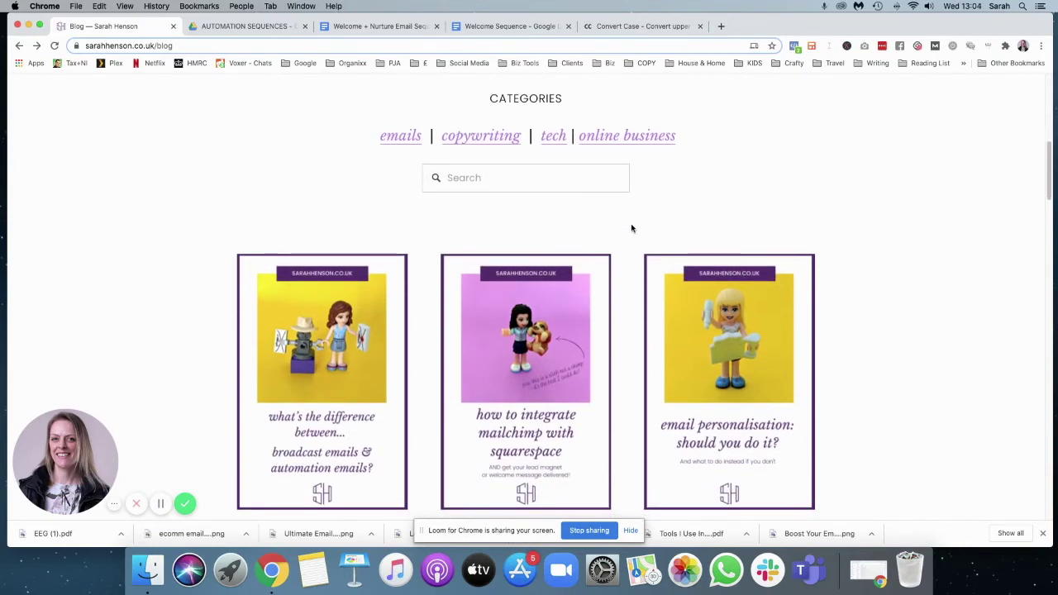
{"action": "scroll", "coordinate": [631, 228], "scroll_direction": "down", "scroll_amount": 2}
{"action": "scroll", "coordinate": [632, 228], "scroll_direction": "down", "scroll_amount": 4}
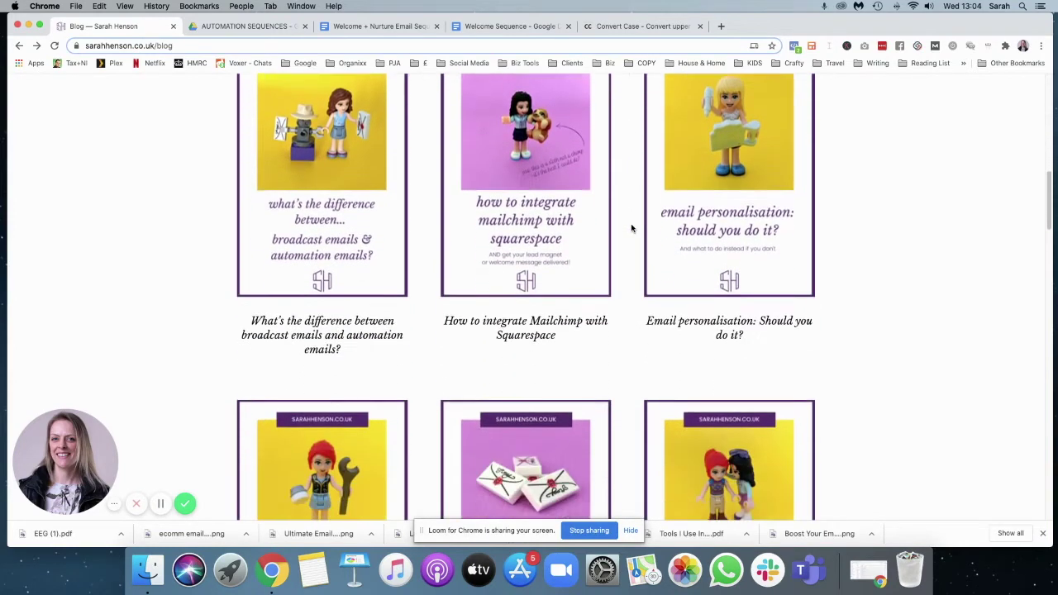
{"action": "scroll", "coordinate": [631, 228], "scroll_direction": "down", "scroll_amount": 1}
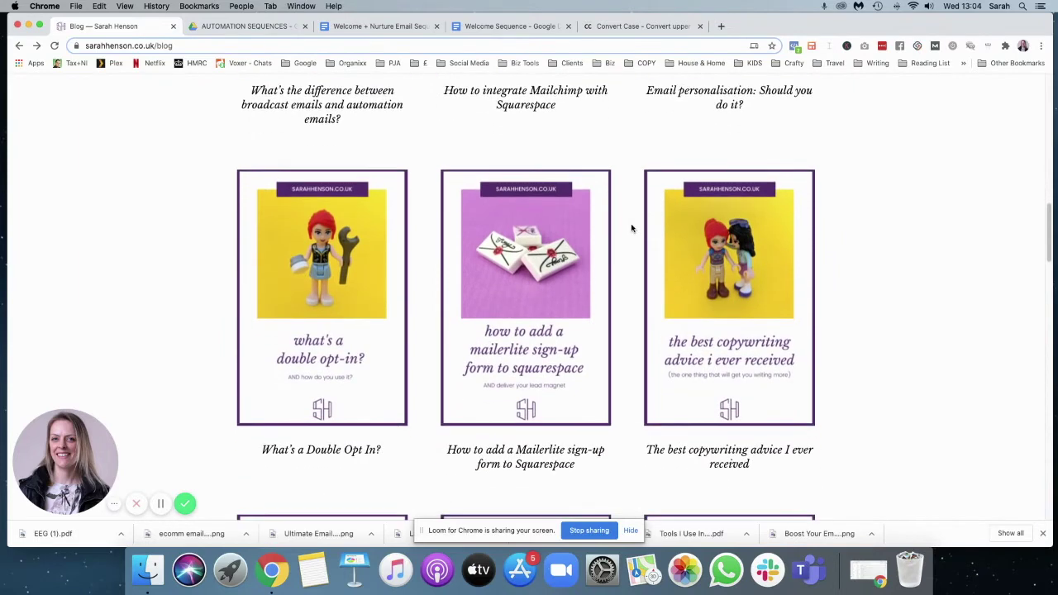
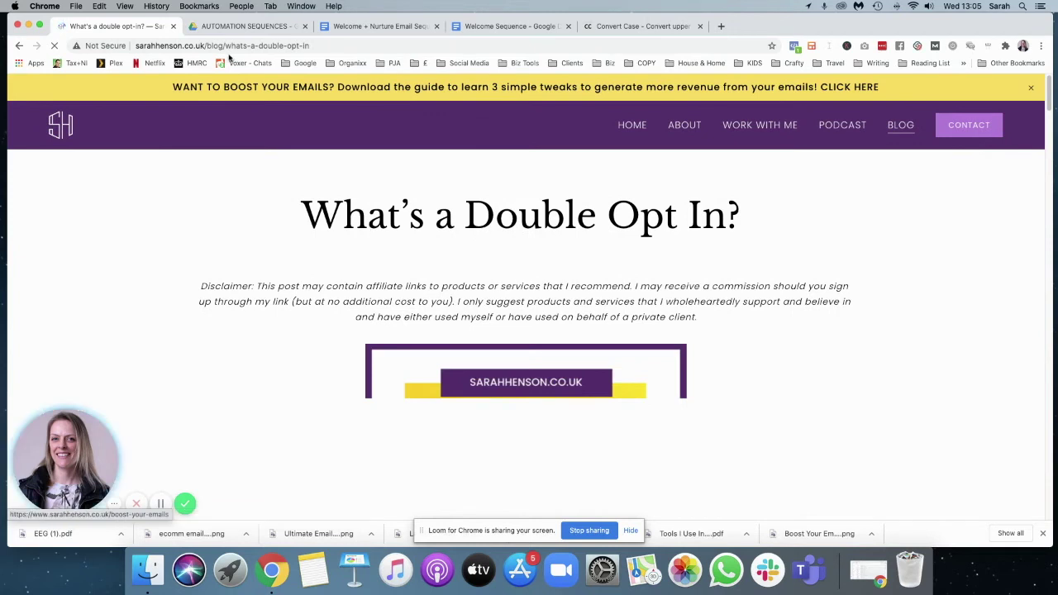
- Copy the link of the "What's a Double Opt In?" post and paste it below the first blog link in Email #3
{"action": "left_click", "coordinate": [331, 46]}
{"action": "key", "text": "super+c"}
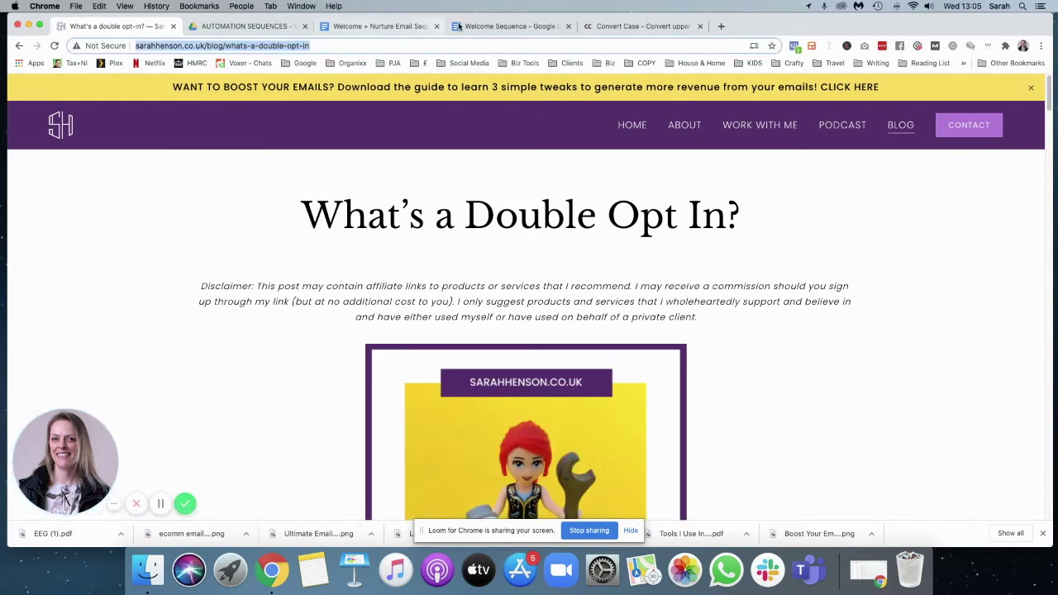
{"action": "left_click", "coordinate": [521, 27]}
{"action": "key", "text": "Return"}
{"action": "key", "text": "Return"}
{"action": "key", "text": "super+v"}
{"action": "type", "text": "m"}
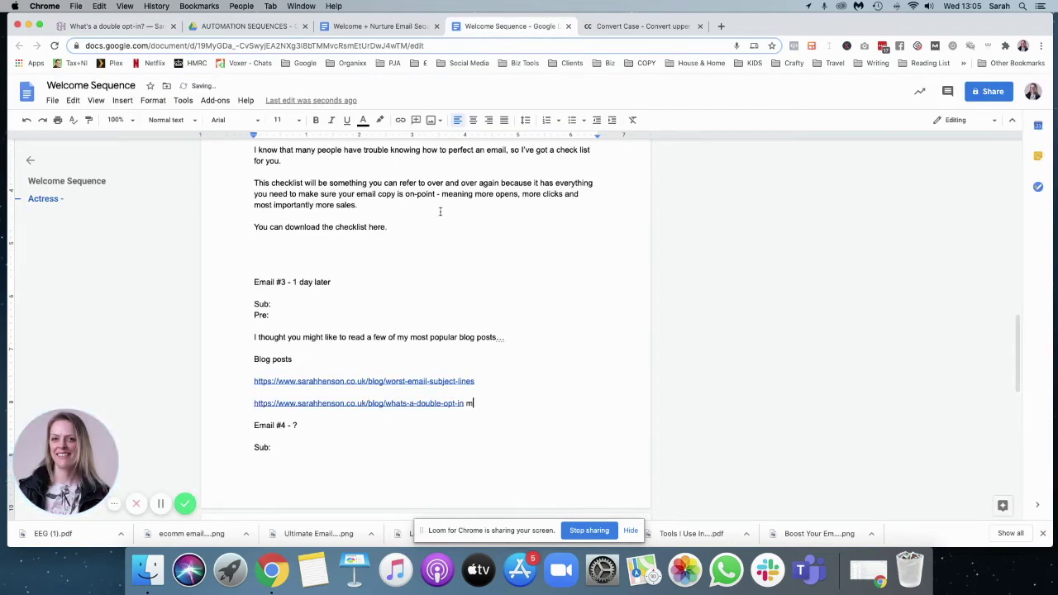
- Add the link of the blog post "The best copywriting advice I ever received" below the double opt-in link in Email #3
{"action": "left_click", "coordinate": [116, 25]}
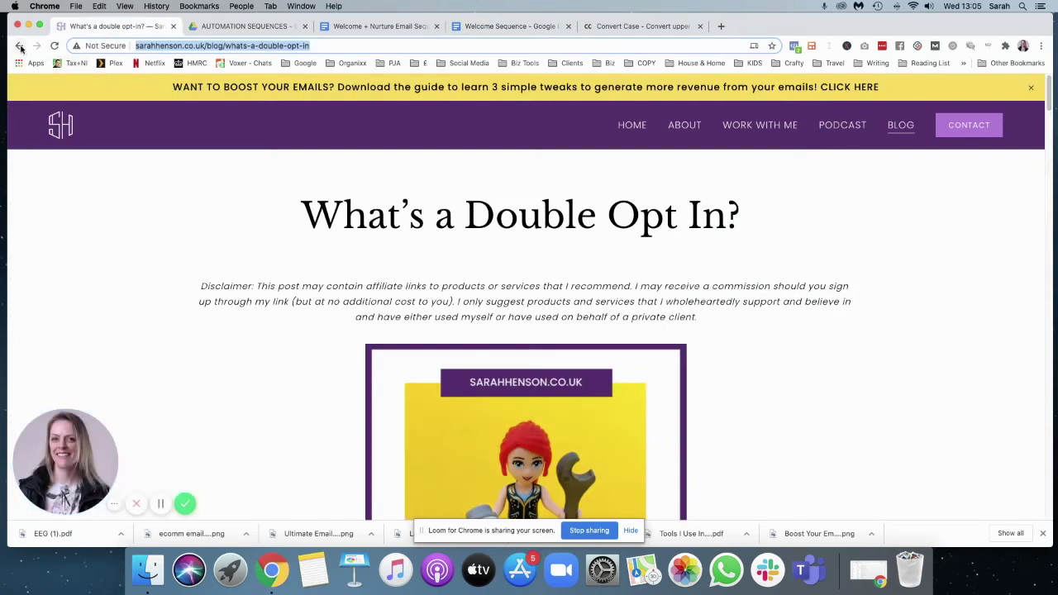
{"action": "type", "text": "sarahhenson.co.uk/blog"}
{"action": "key", "text": "Return"}
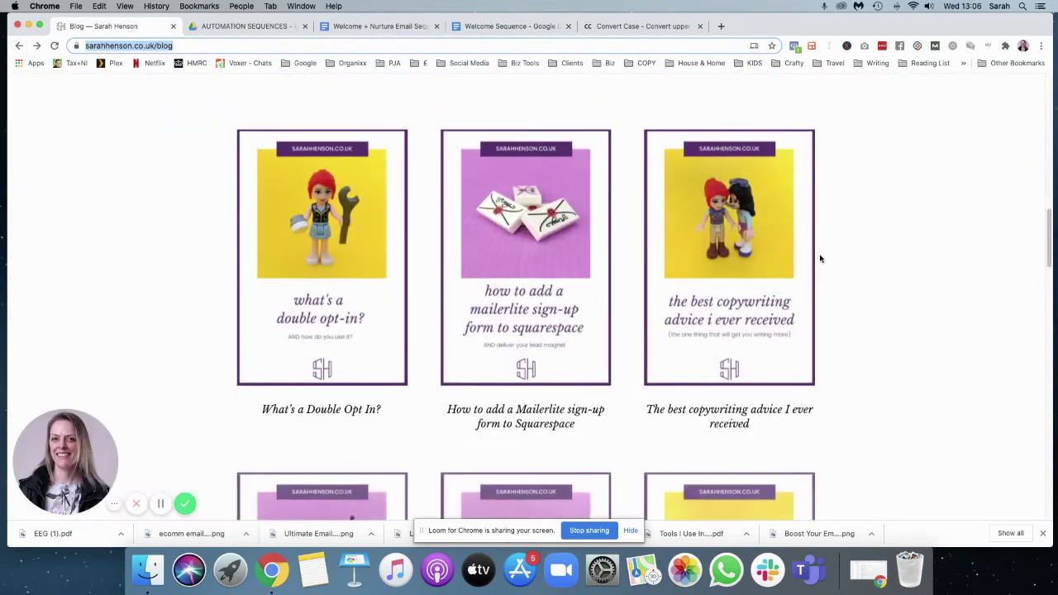
{"action": "left_click", "coordinate": [669, 370]}
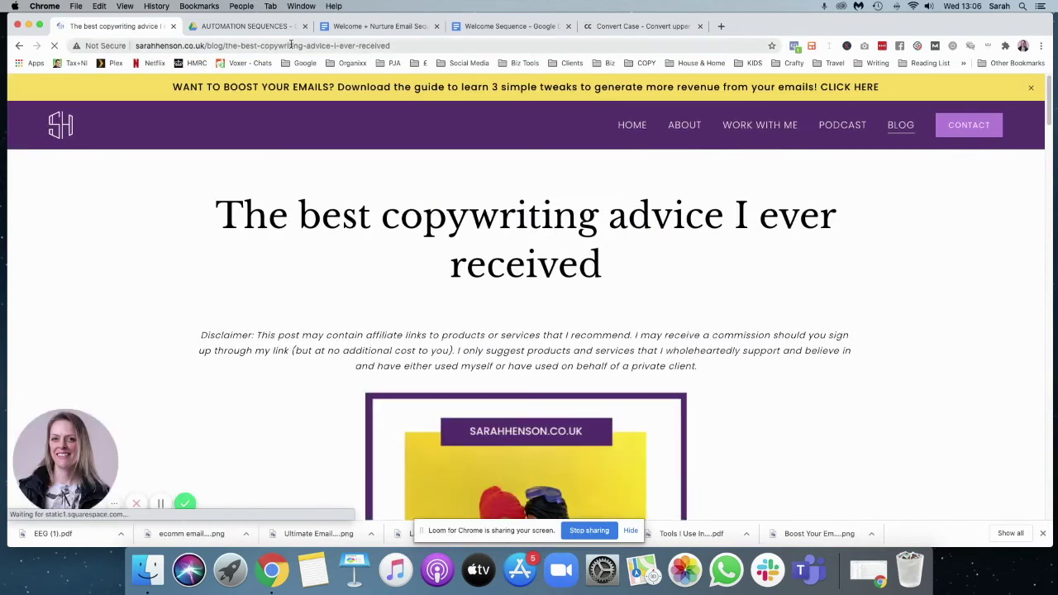
{"action": "left_click", "coordinate": [291, 45]}
{"action": "key", "text": "super+c"}
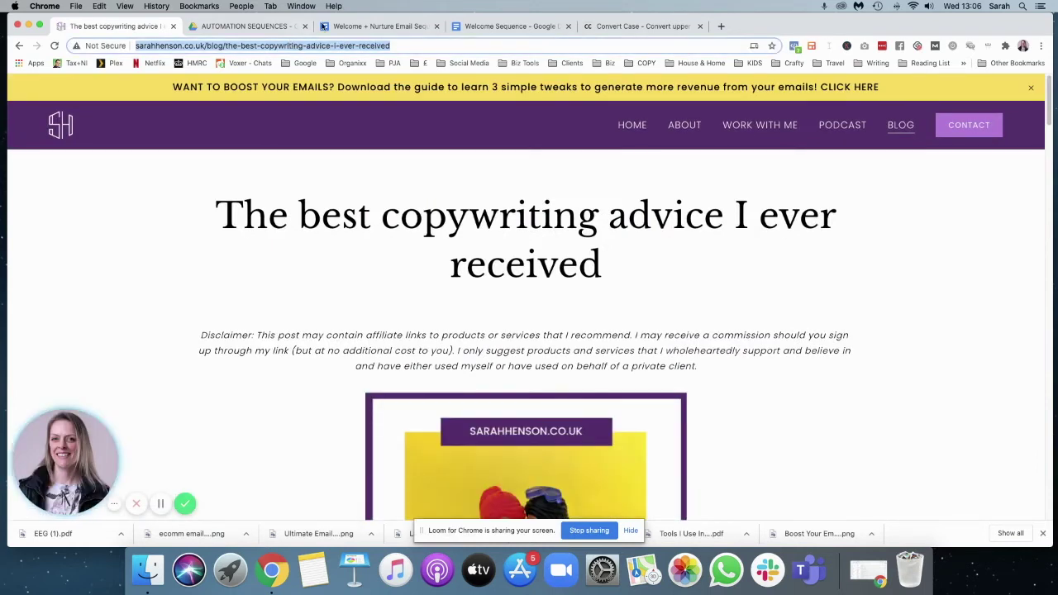
{"action": "left_click", "coordinate": [510, 26]}
{"action": "key", "text": "Return"}
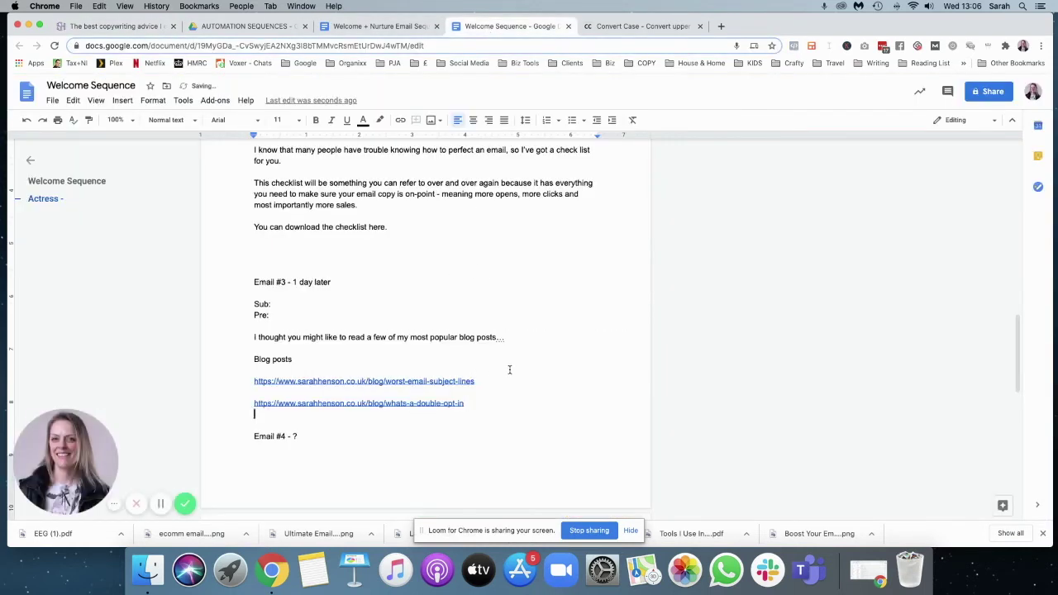
{"action": "key", "text": "super+v"}
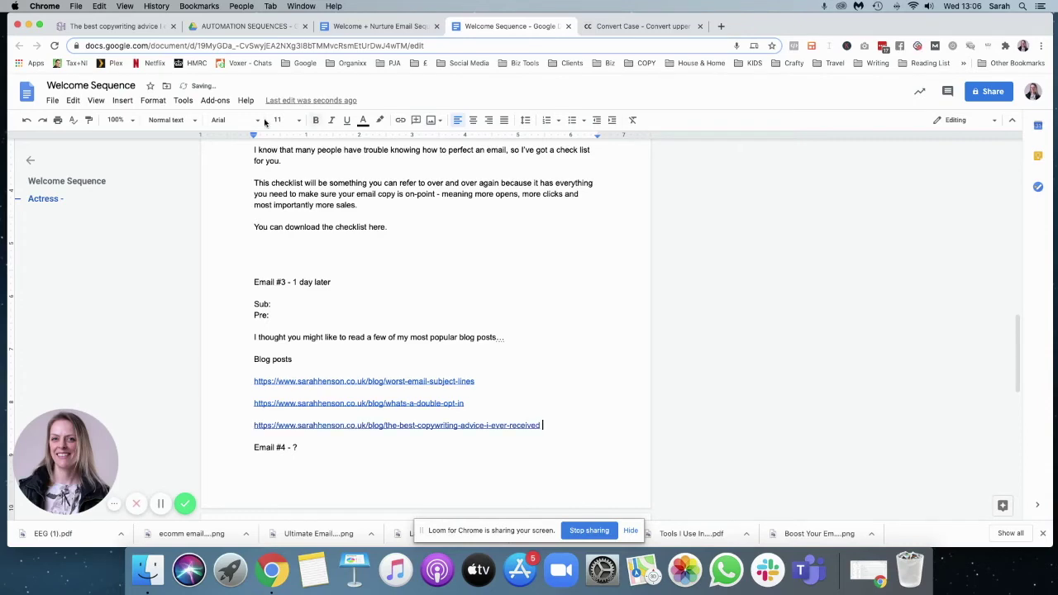
- Look through the "The best copywriting advice I ever received" post and highlight its bold line naming the advice
{"action": "left_click", "coordinate": [111, 25]}
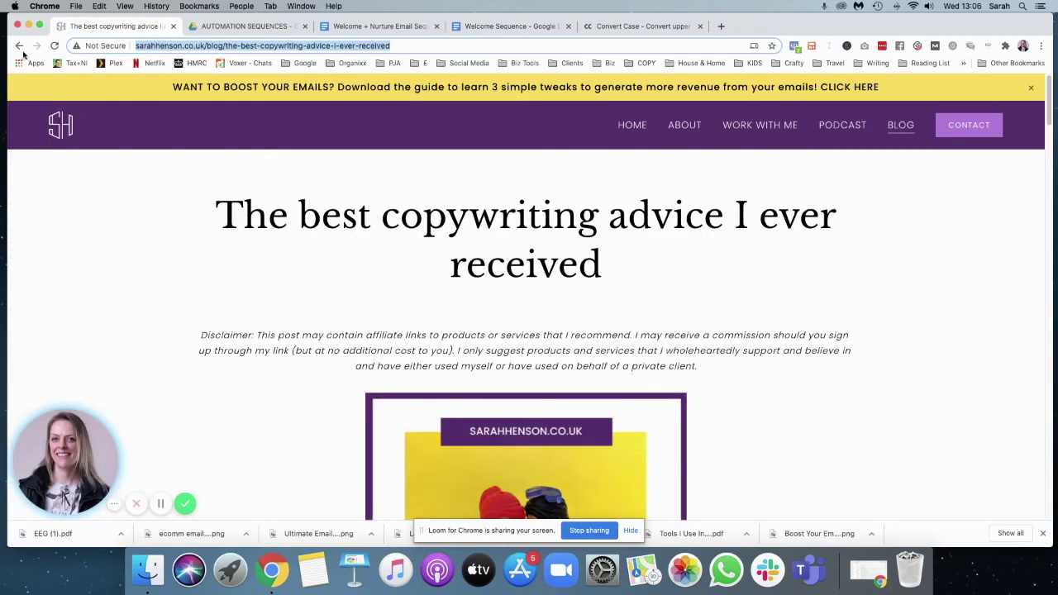
{"action": "scroll", "coordinate": [413, 287], "scroll_direction": "down", "scroll_amount": 10}
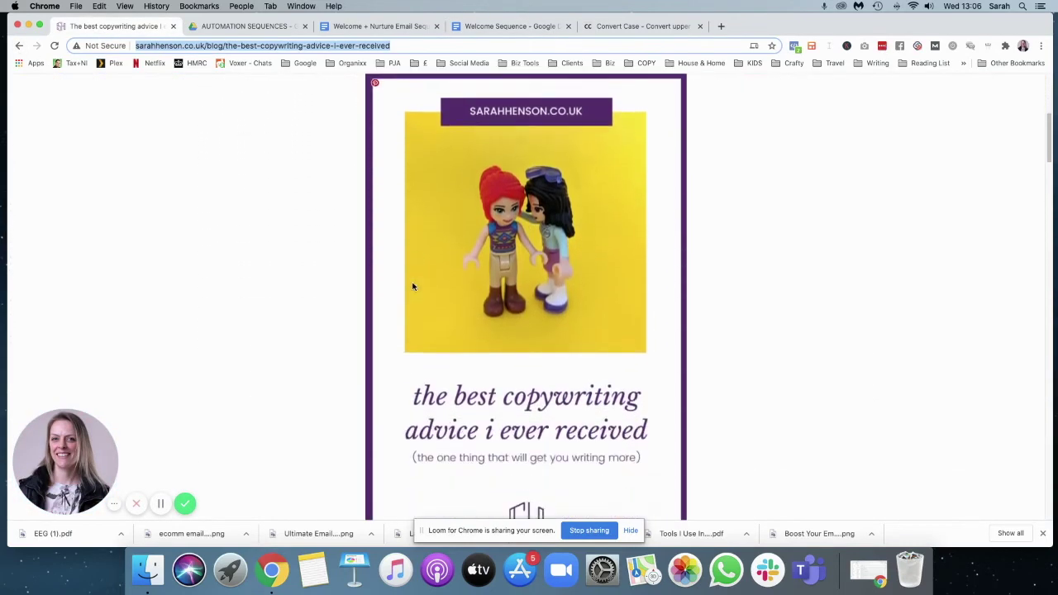
{"action": "scroll", "coordinate": [412, 287], "scroll_direction": "down", "scroll_amount": 10}
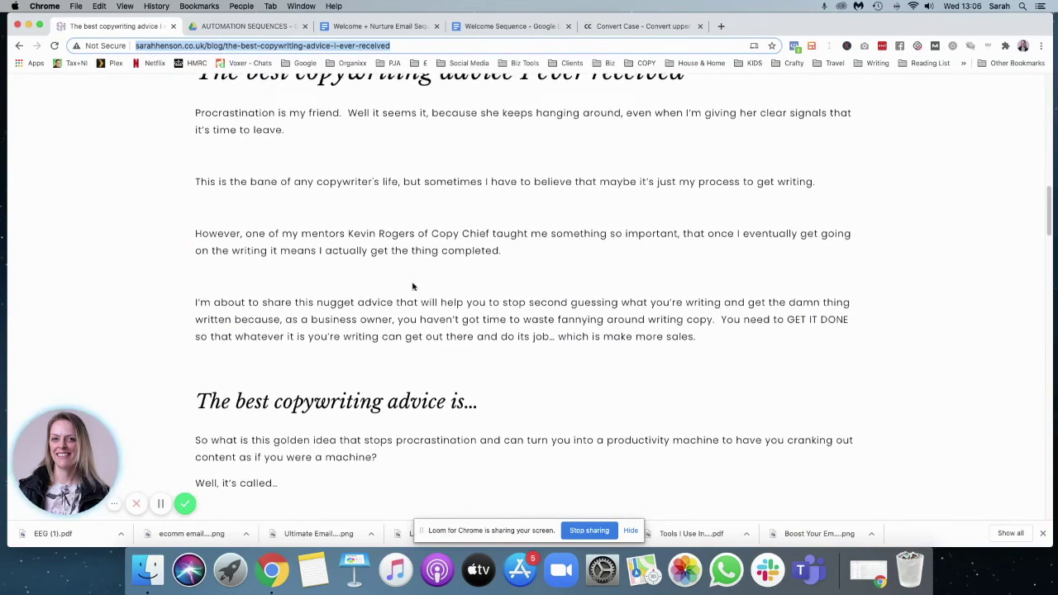
{"action": "left_click_drag", "start_coordinate": [195, 248], "coordinate": [350, 248]}
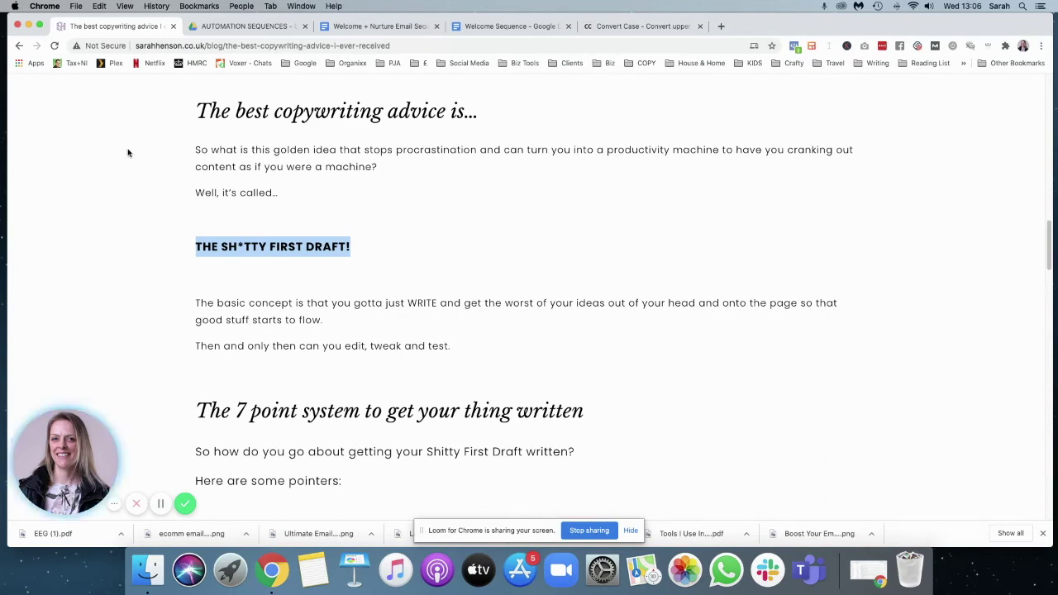
- Find the blog post "Email personalisation: Should you do it?" and add its link below the copywriting advice link in Email #3
{"action": "left_click", "coordinate": [20, 47]}
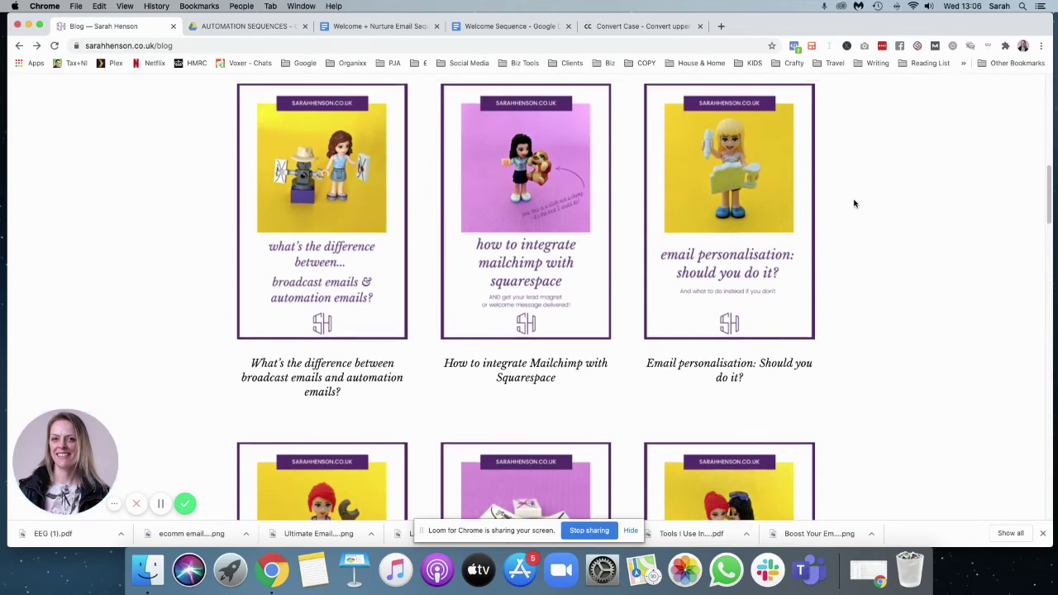
{"action": "scroll", "coordinate": [855, 204], "scroll_direction": "up", "scroll_amount": 3}
{"action": "scroll", "coordinate": [855, 203], "scroll_direction": "down", "scroll_amount": 5}
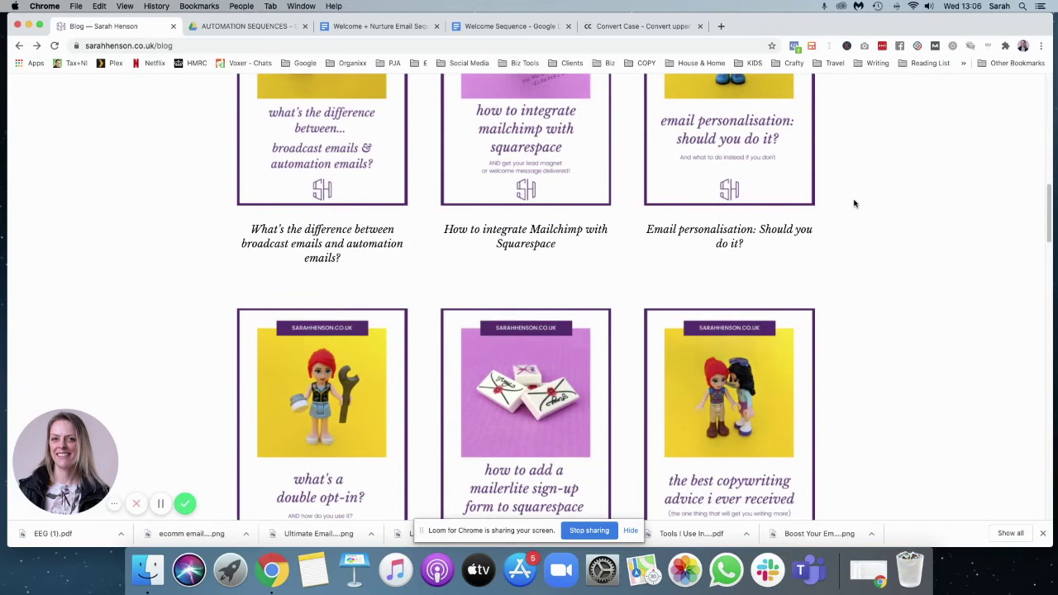
{"action": "scroll", "coordinate": [855, 203], "scroll_direction": "down", "scroll_amount": 2}
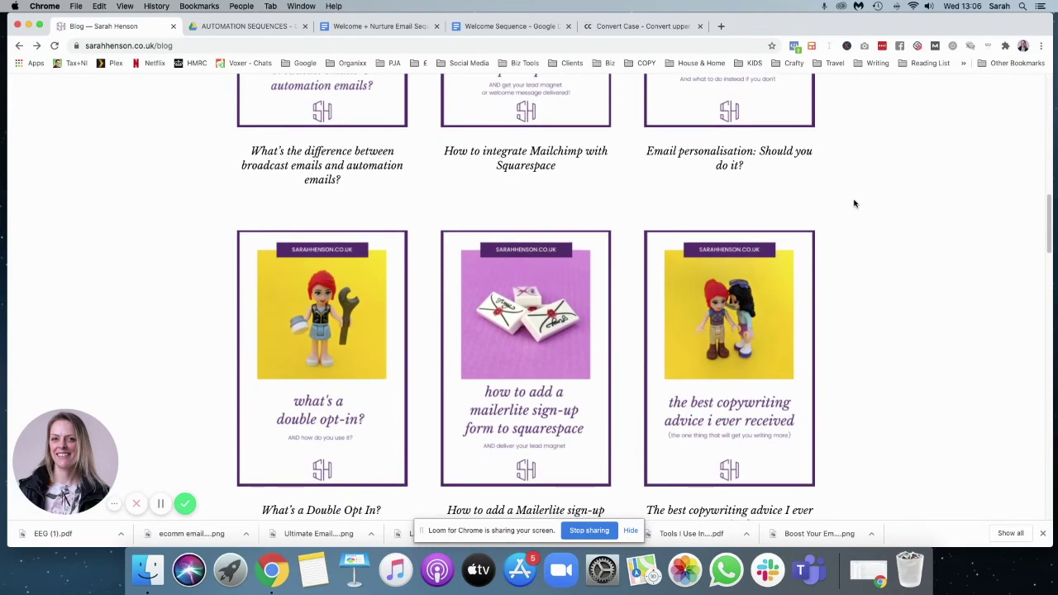
{"action": "scroll", "coordinate": [855, 204], "scroll_direction": "up", "scroll_amount": 4}
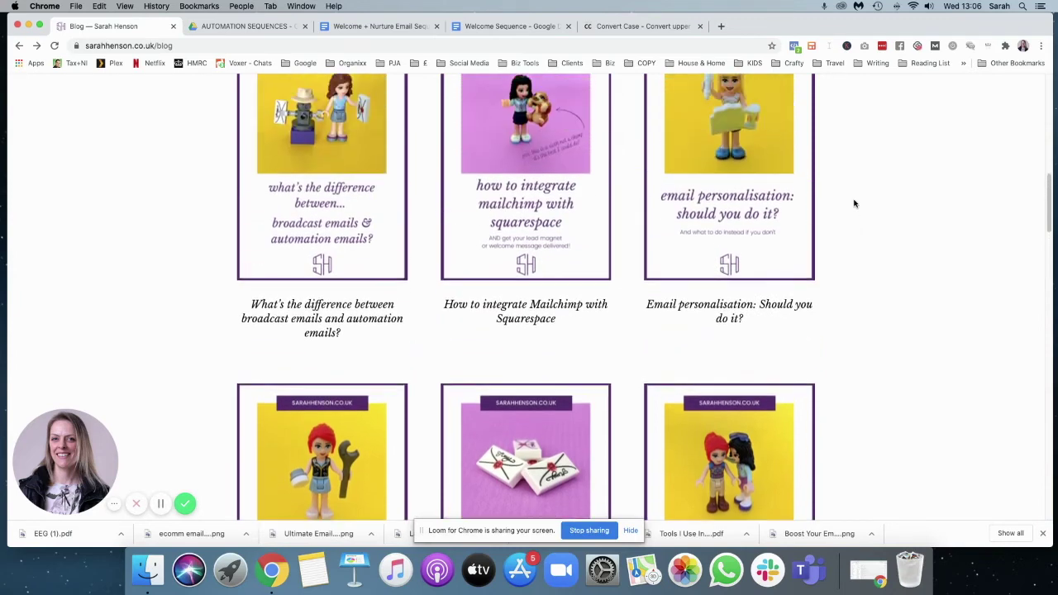
{"action": "scroll", "coordinate": [854, 202], "scroll_direction": "up", "scroll_amount": 3}
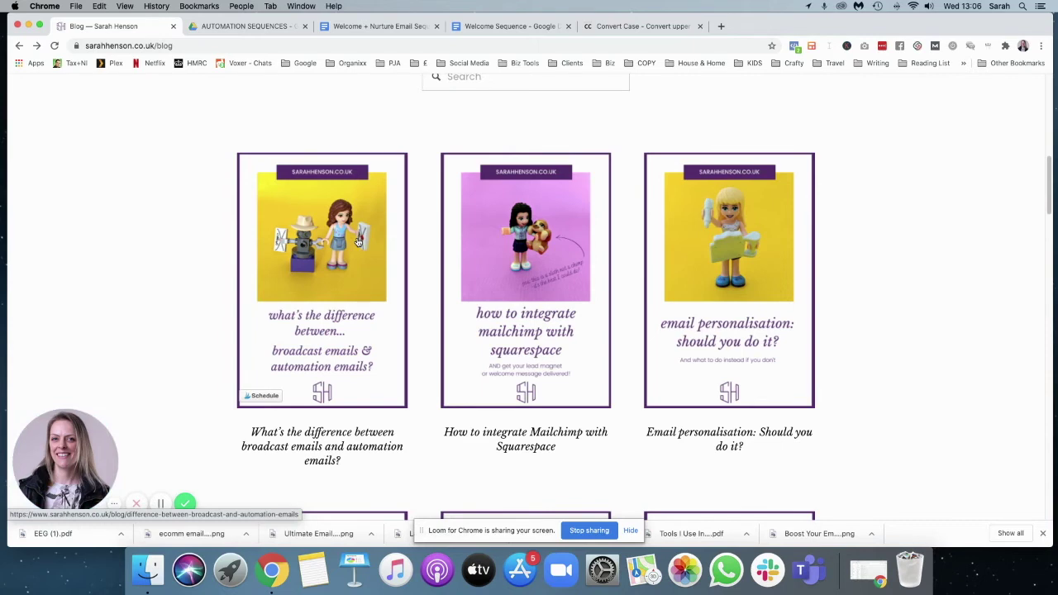
{"action": "left_click", "coordinate": [736, 344]}
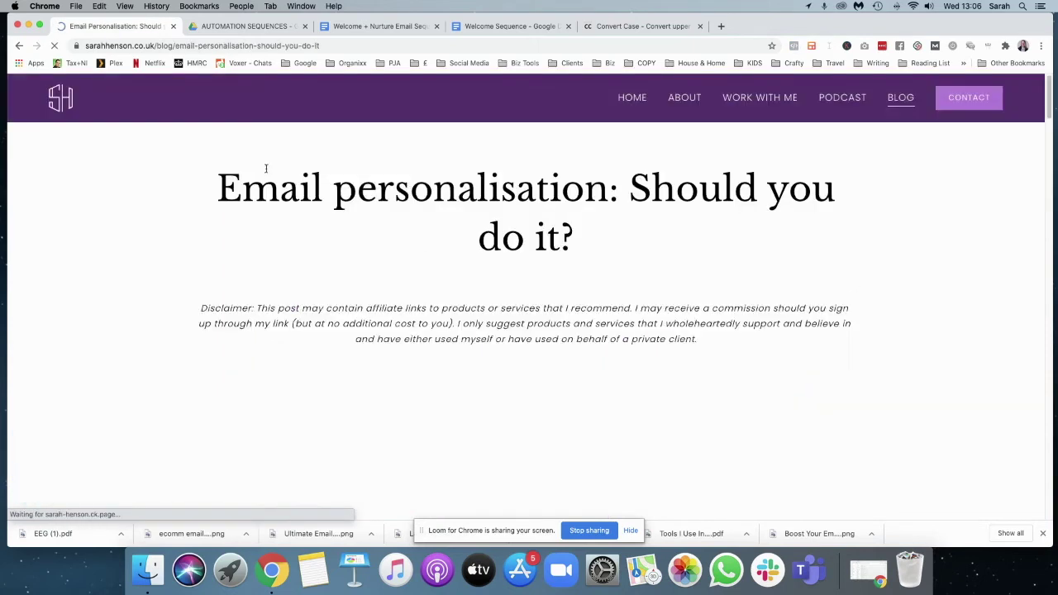
{"action": "left_click", "coordinate": [331, 45]}
{"action": "key", "text": "super+c"}
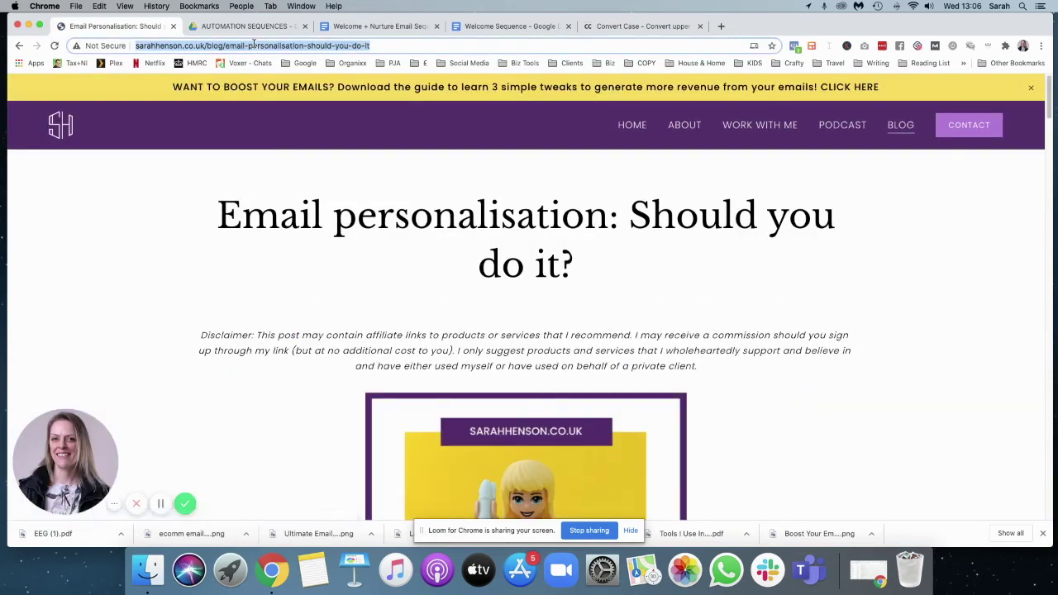
{"action": "left_click", "coordinate": [500, 26]}
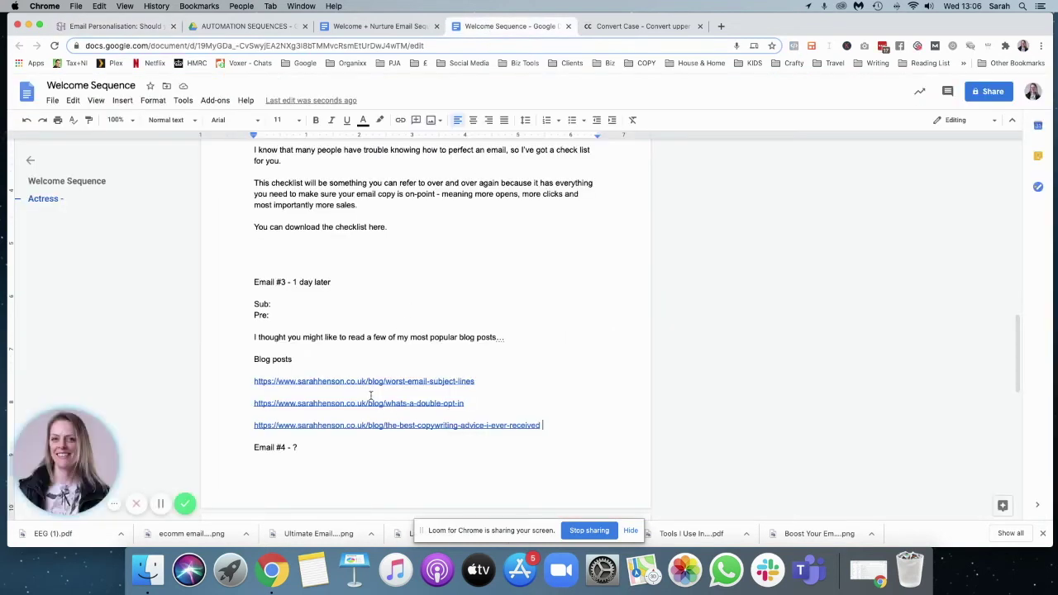
{"action": "key", "text": "super+v"}
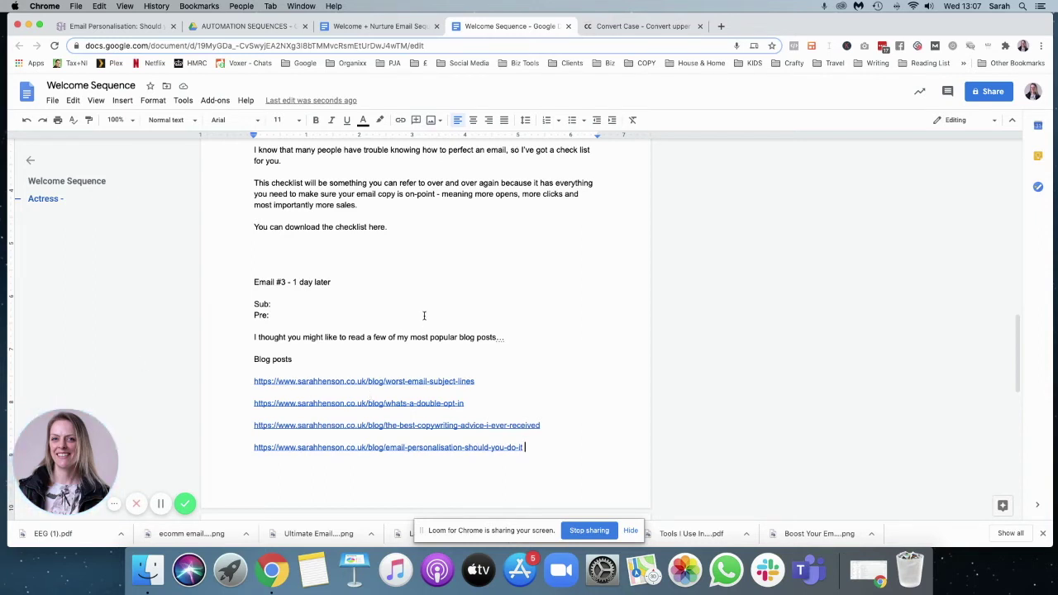
- Replace the opening line of Email #3 with "Emails baby! Let's get you up to speed on some of the things"
{"action": "left_click_drag", "start_coordinate": [512, 336], "coordinate": [225, 338]}
{"action": "type", "text": "Emails baby"}
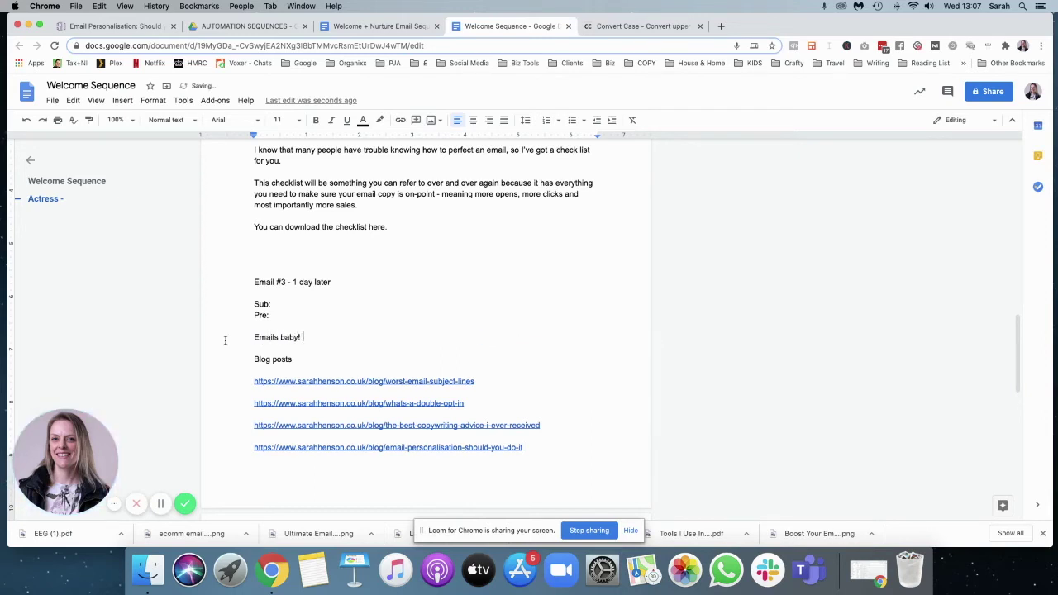
{"action": "type", "text": "! Let's get you "}
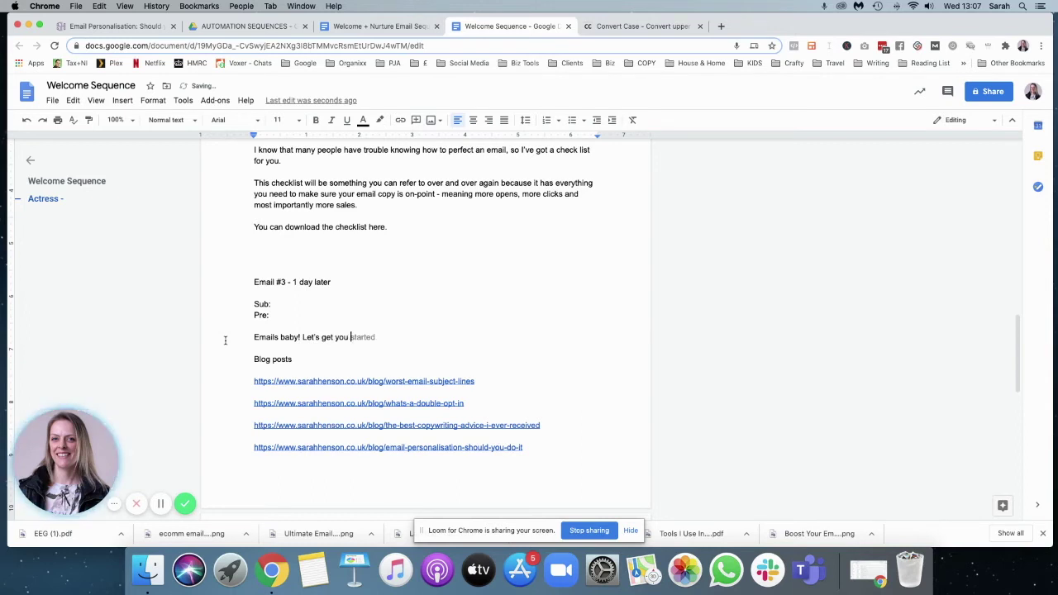
{"action": "type", "text": "up to speed on"}
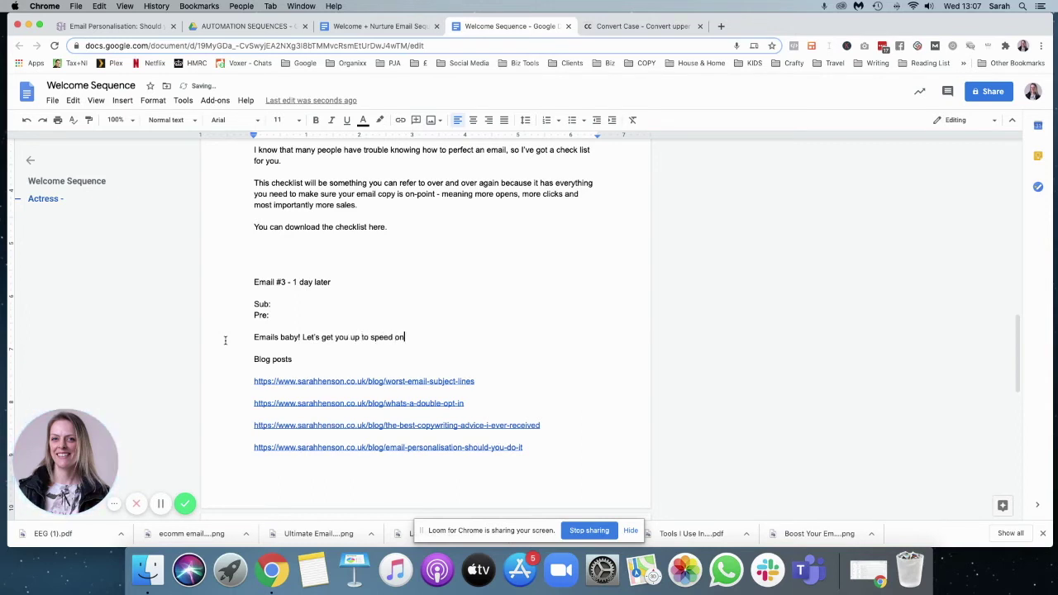
{"action": "type", "text": " some of the things "}
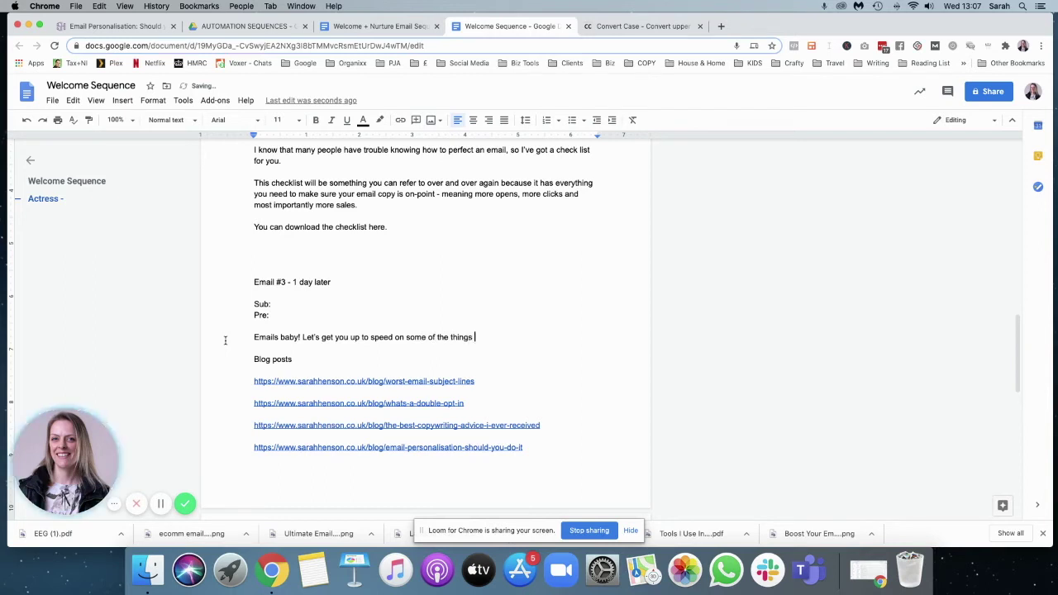
- Complete Email #3's opening sentence with "you might need to know to help you master your email marketing strategy."
{"action": "type", "text": "you might need to know to hello you"}
{"action": "key", "text": "BackSpace"}
{"action": "key", "text": "BackSpace"}
{"action": "key", "text": "BackSpace"}
{"action": "key", "text": "BackSpace"}
{"action": "key", "text": "BackSpace"}
{"action": "key", "text": "BackSpace"}
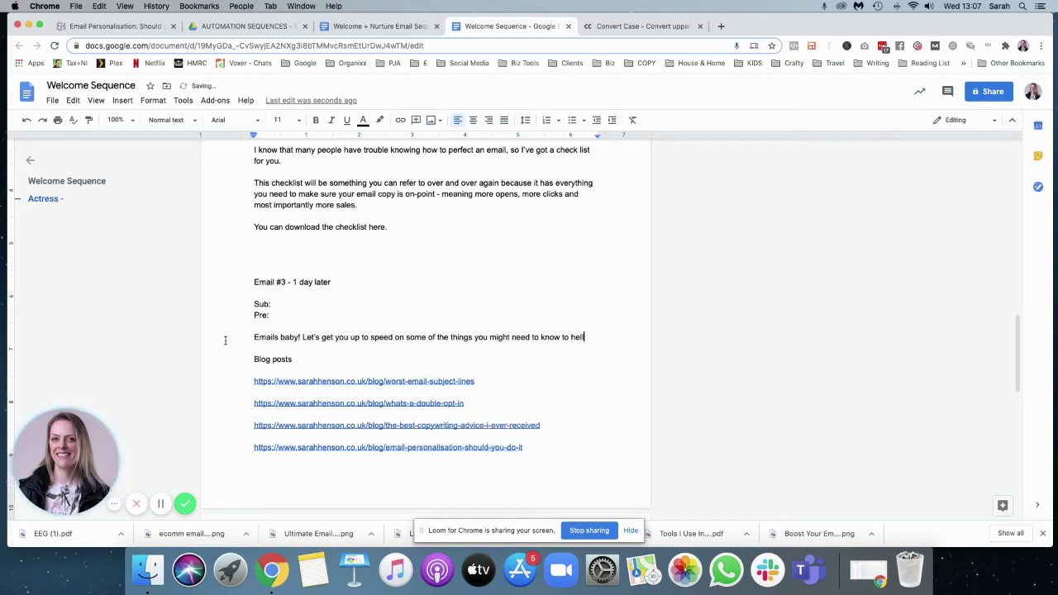
{"action": "type", "text": "lp you mas"}
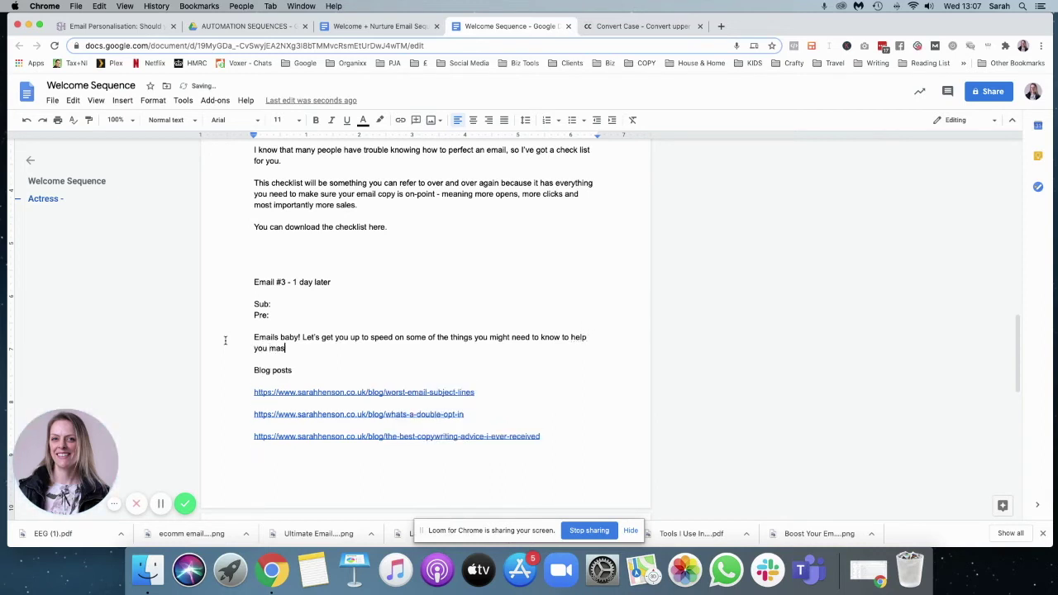
{"action": "type", "text": "ter your email marketing stra"}
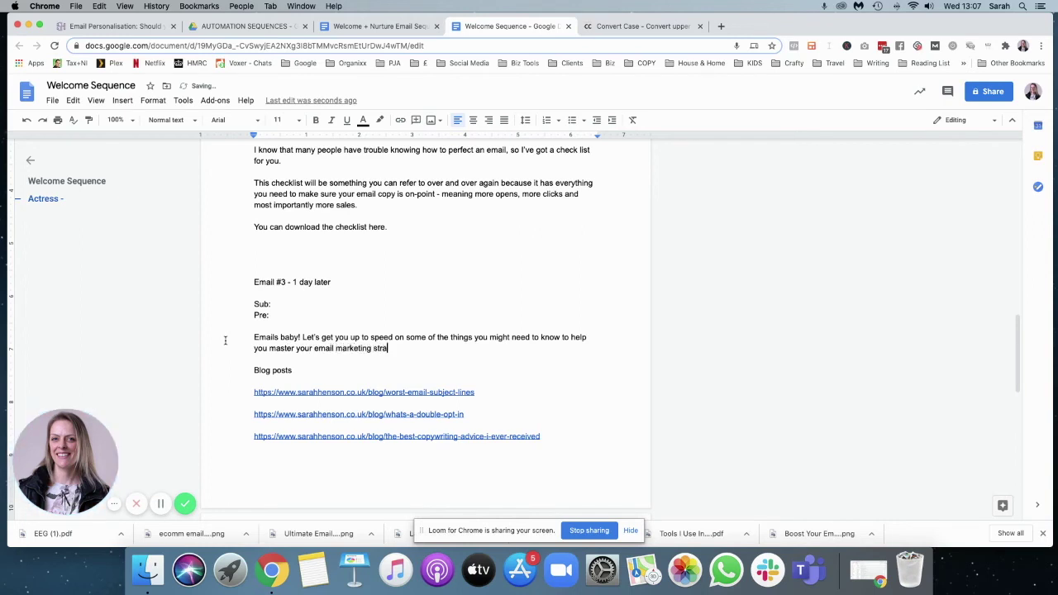
{"action": "type", "text": "tegy."}
- Add the paragraph "Here are some of my best posts for you - check them out:" between the opening and "Blog posts" in Email #3
{"action": "key", "text": "Return"}
{"action": "key", "text": "Return"}
{"action": "type", "text": "here"}
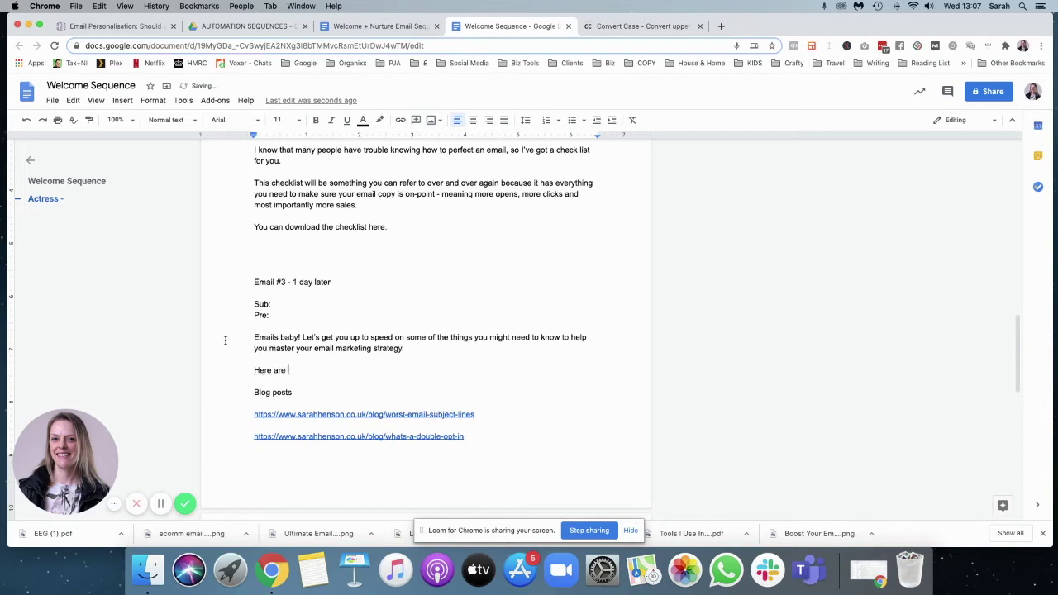
{"action": "type", "text": " are some of my best posts for you - check them"}
{"action": "type", "text": "out!"}
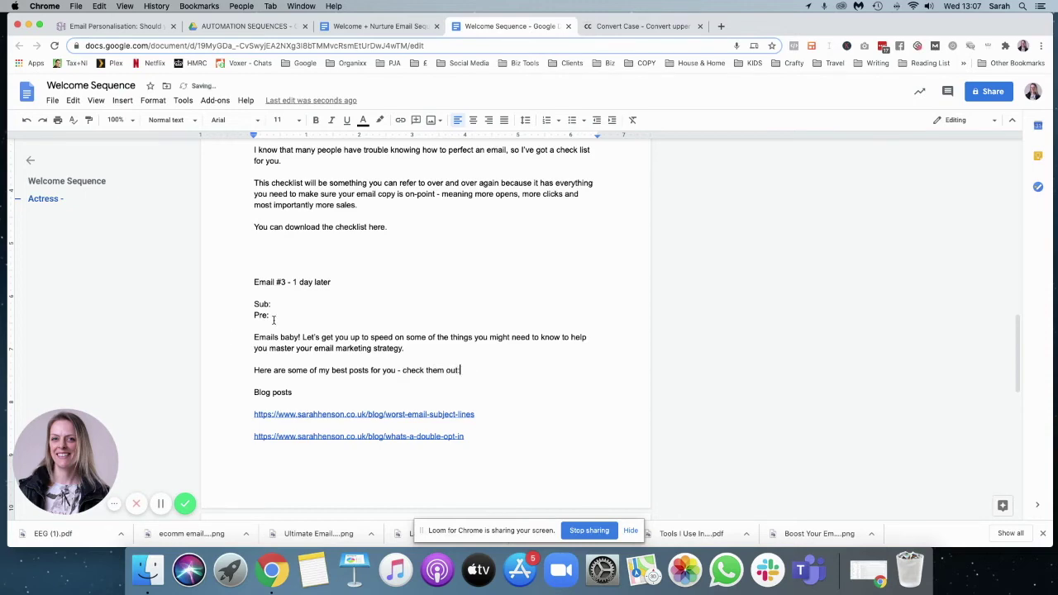
- Replace the question mark in the Email #4 heading with the timing "1 week later"
{"action": "scroll", "coordinate": [274, 320], "scroll_direction": "down", "scroll_amount": 4}
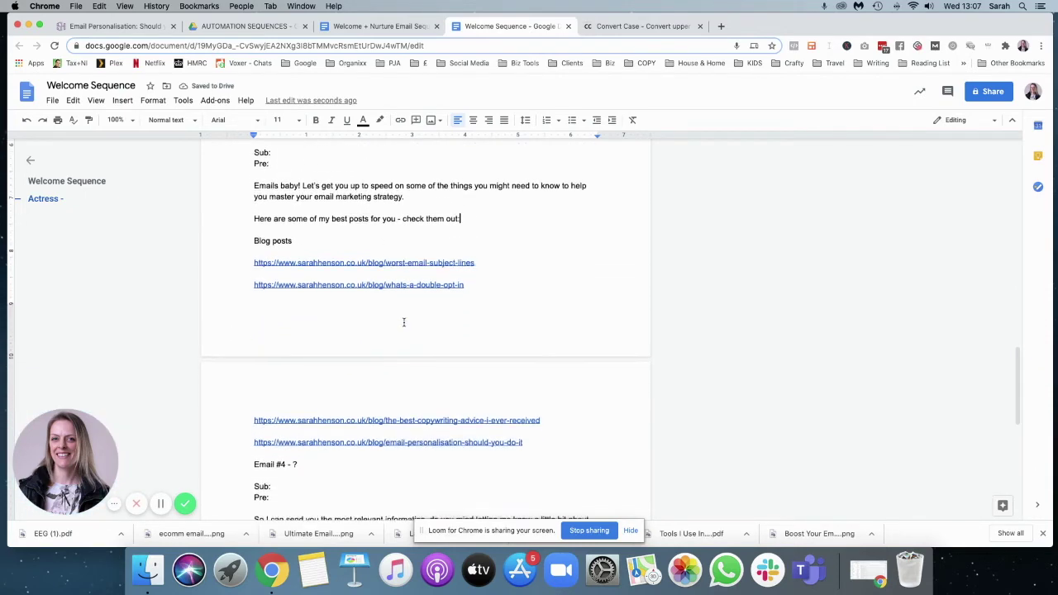
{"action": "scroll", "coordinate": [403, 322], "scroll_direction": "down", "scroll_amount": 2}
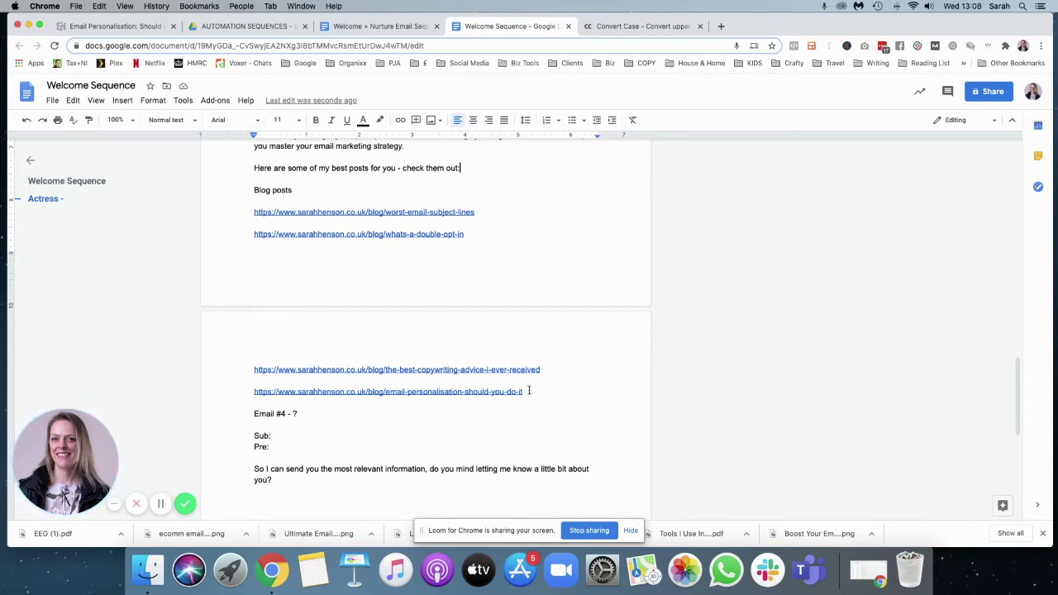
{"action": "scroll", "coordinate": [529, 390], "scroll_direction": "down", "scroll_amount": 3}
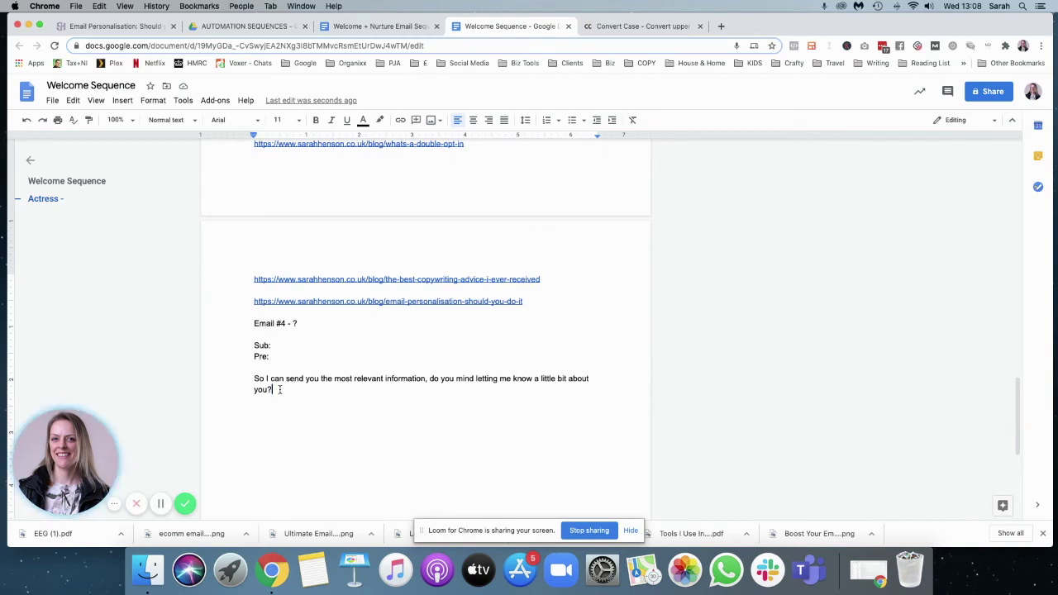
{"action": "left_click", "coordinate": [301, 323]}
{"action": "key", "text": "BackSpace"}
{"action": "key", "text": "Delete"}
{"action": "type", "text": "1"}
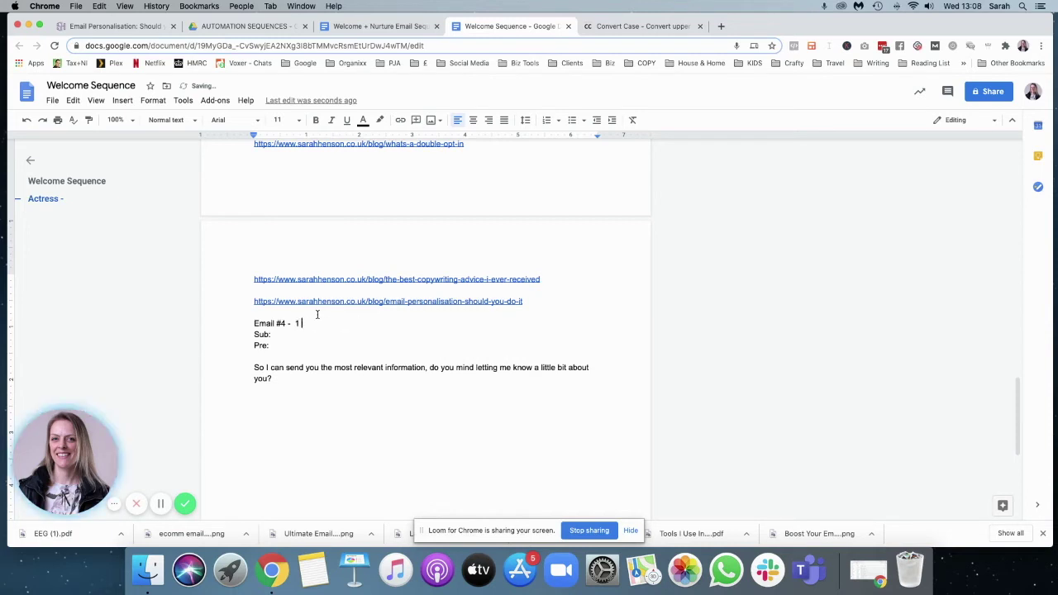
{"action": "type", "text": " week later"}
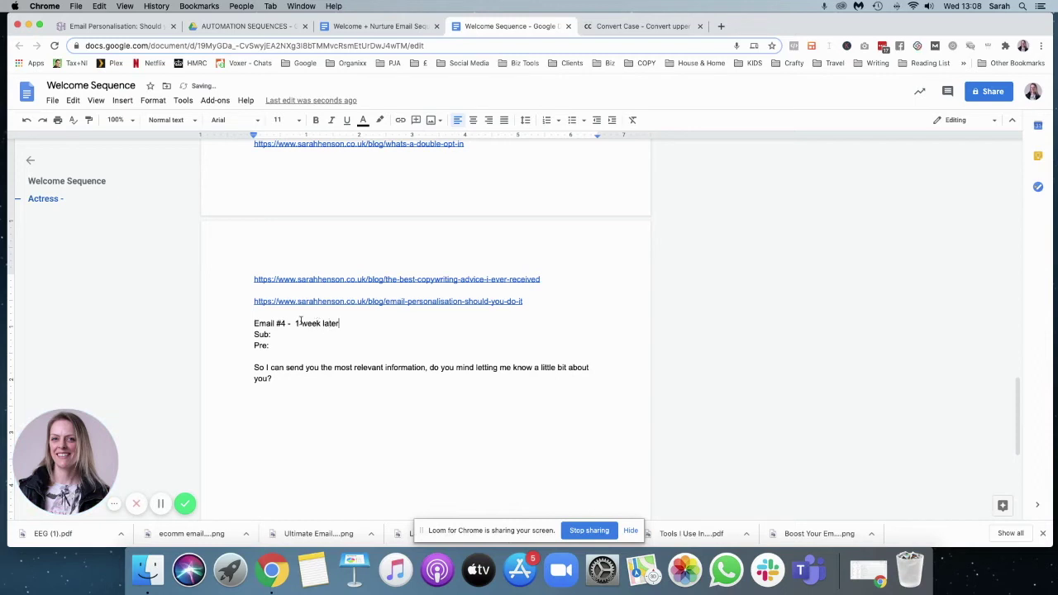
- Insert a horizontal line between the Email #3 blog links and the Email #4 heading
{"action": "left_click", "coordinate": [254, 312]}
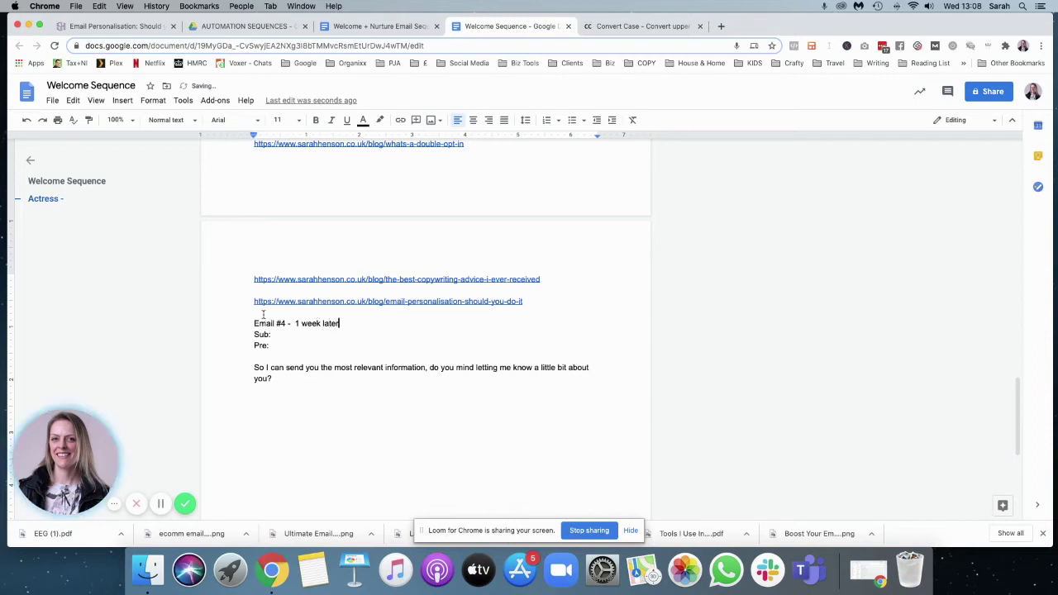
{"action": "key", "text": "Return"}
{"action": "left_click", "coordinate": [113, 101]}
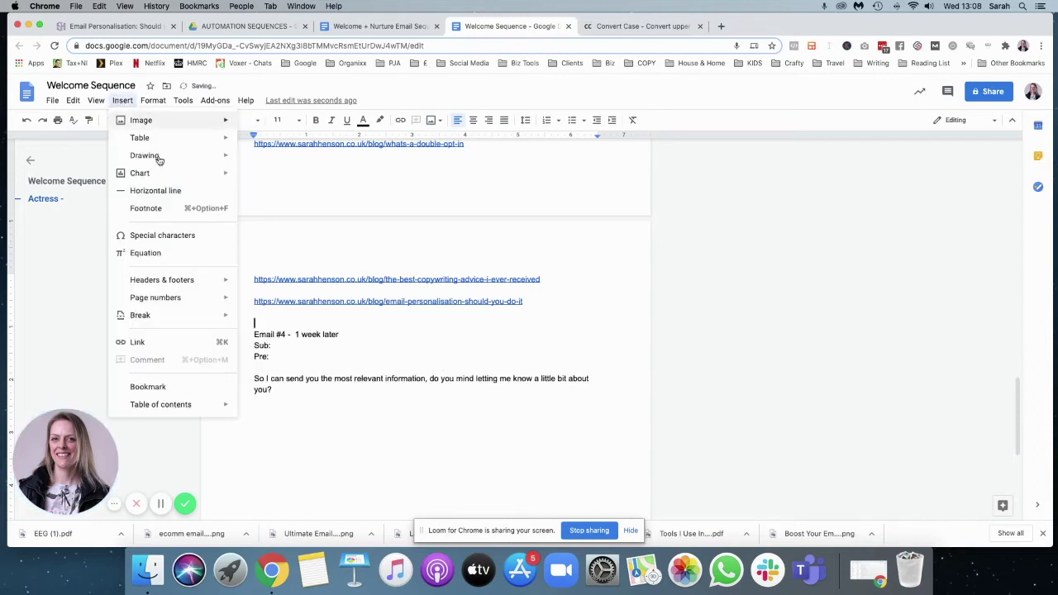
{"action": "left_click", "coordinate": [157, 193]}
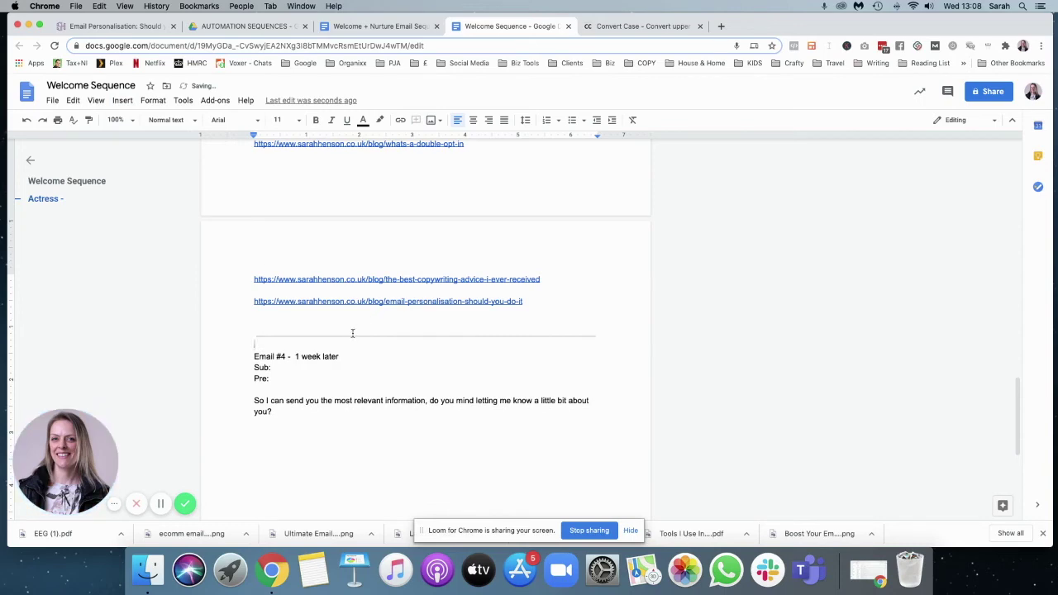
- Add "(first 3)" to the end of the Logistics answer about welcome emails and broadcasts, followed by a blank line
{"action": "scroll", "coordinate": [524, 314], "scroll_direction": "up", "scroll_amount": 10}
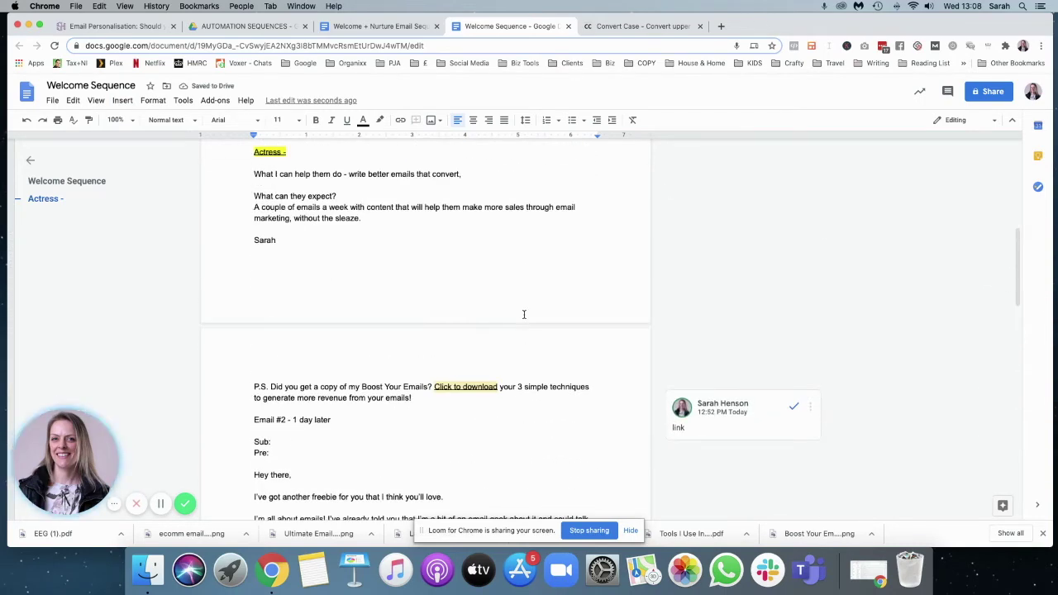
{"action": "scroll", "coordinate": [521, 316], "scroll_direction": "up", "scroll_amount": 5}
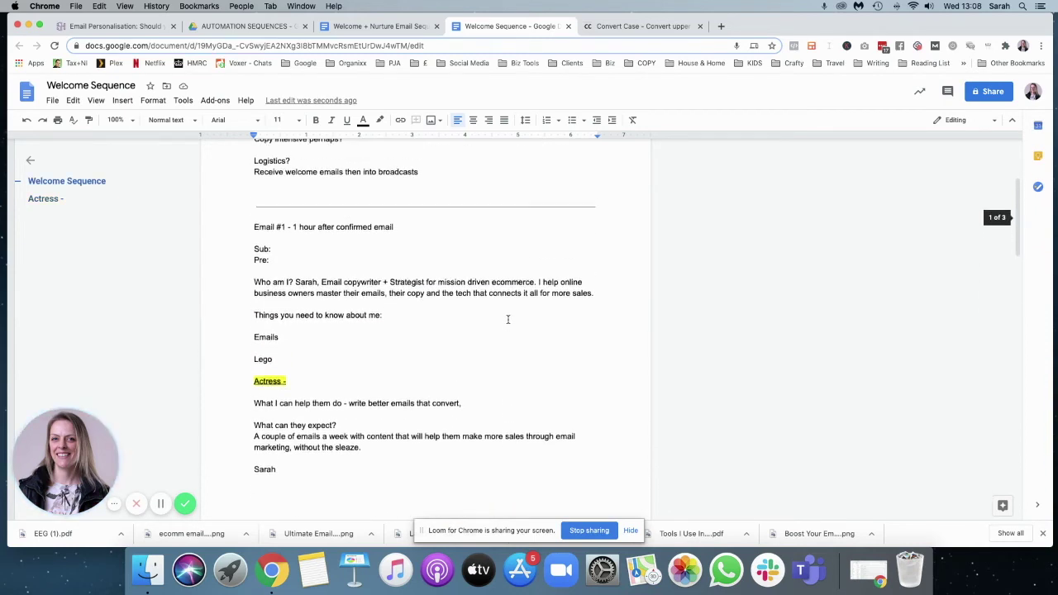
{"action": "scroll", "coordinate": [500, 321], "scroll_direction": "up", "scroll_amount": 2}
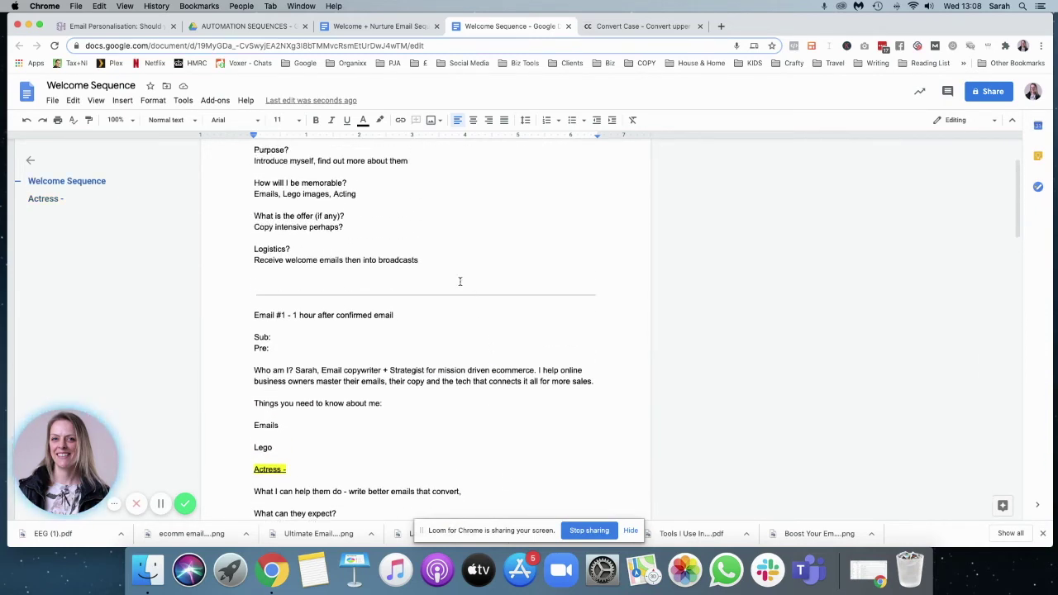
{"action": "left_click", "coordinate": [454, 254]}
{"action": "type", "text": "(first 3)"}
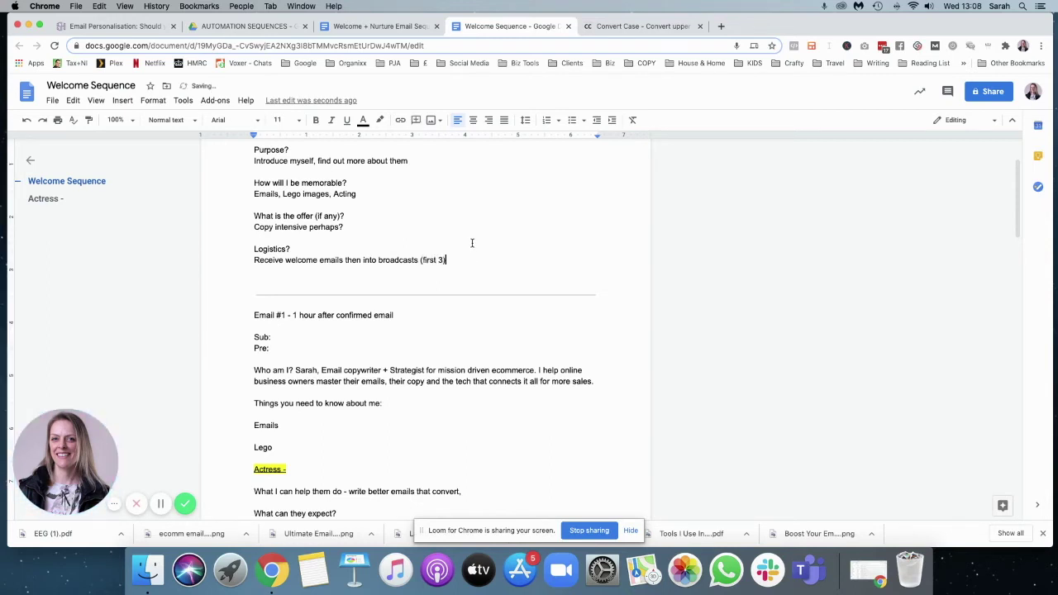
{"action": "key", "text": "Return"}
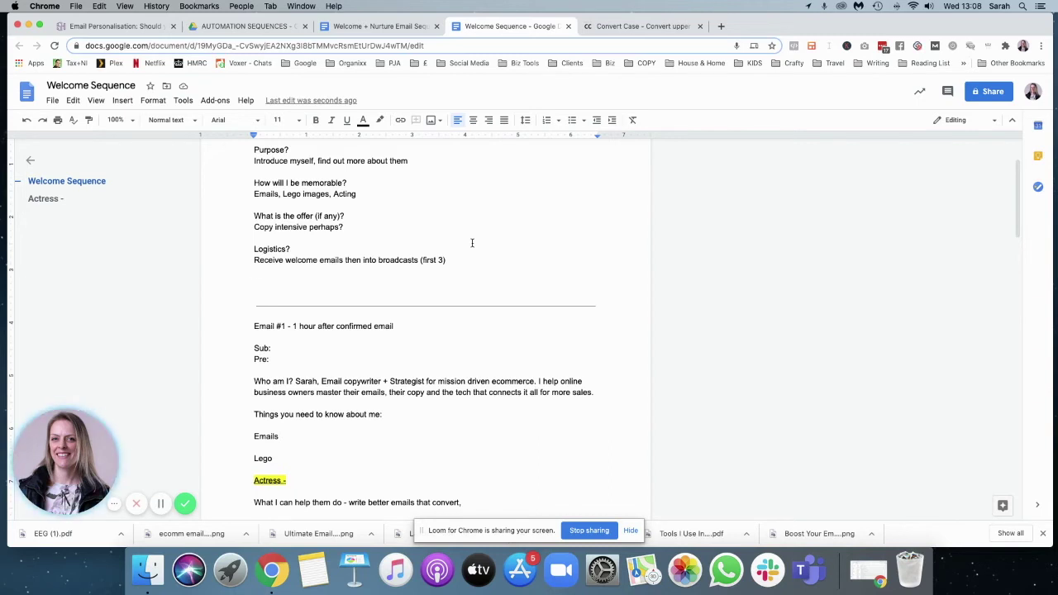
- Add the label "Start of nurture" between the horizontal line and the Email #4 heading, with blank lines after it
{"action": "scroll", "coordinate": [472, 243], "scroll_direction": "down", "scroll_amount": 15}
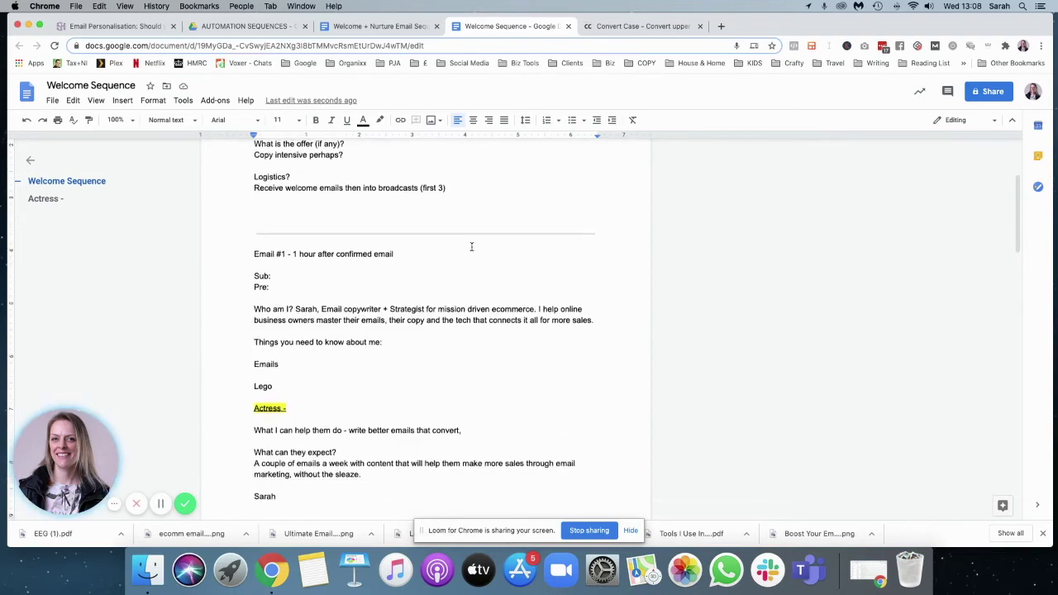
{"action": "scroll", "coordinate": [426, 380], "scroll_direction": "down", "scroll_amount": 14}
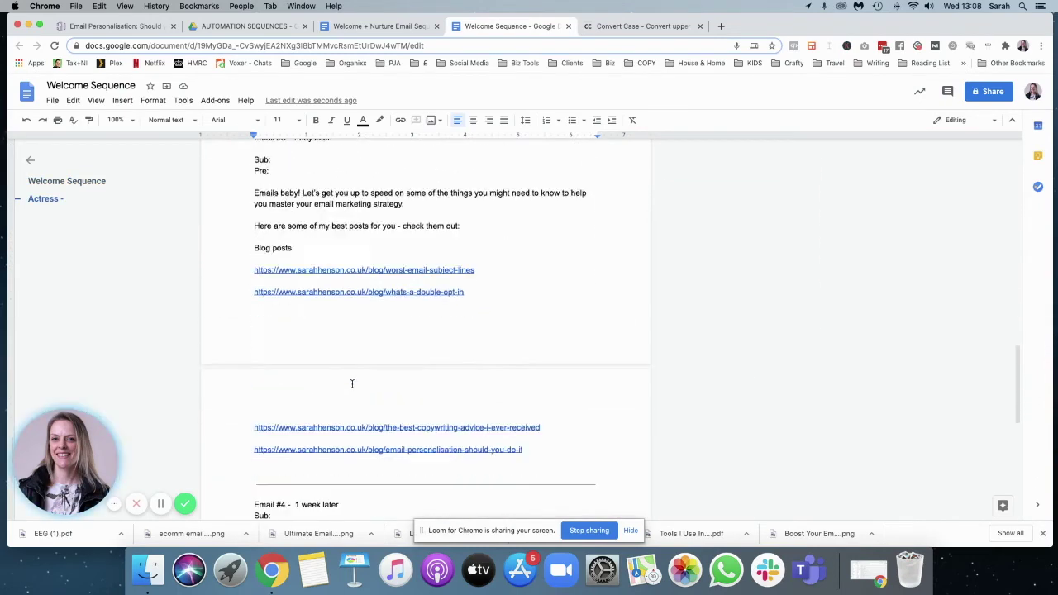
{"action": "left_click", "coordinate": [260, 348]}
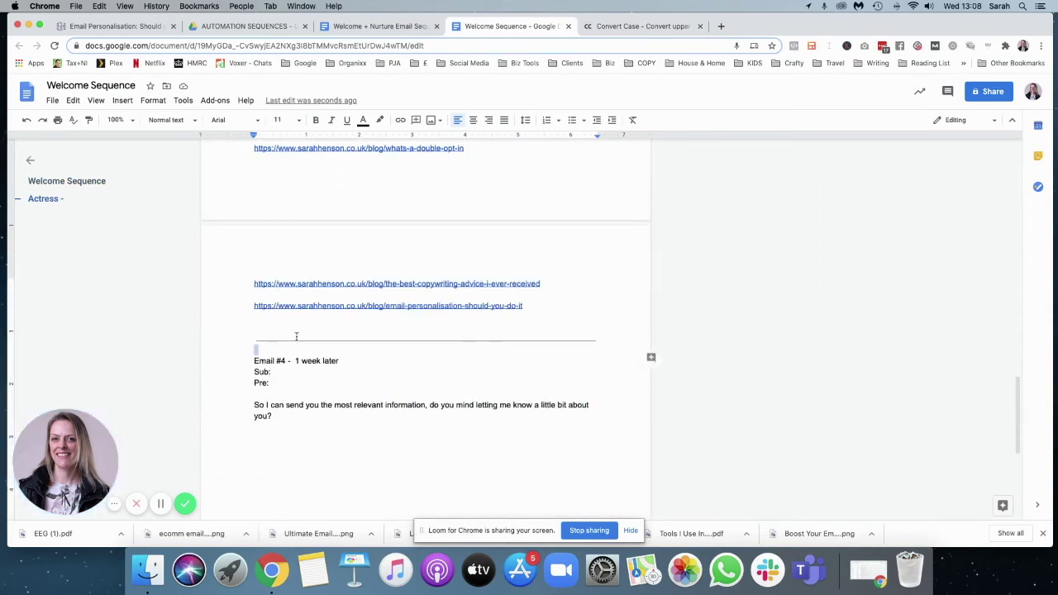
{"action": "type", "text": "Start of nur"}
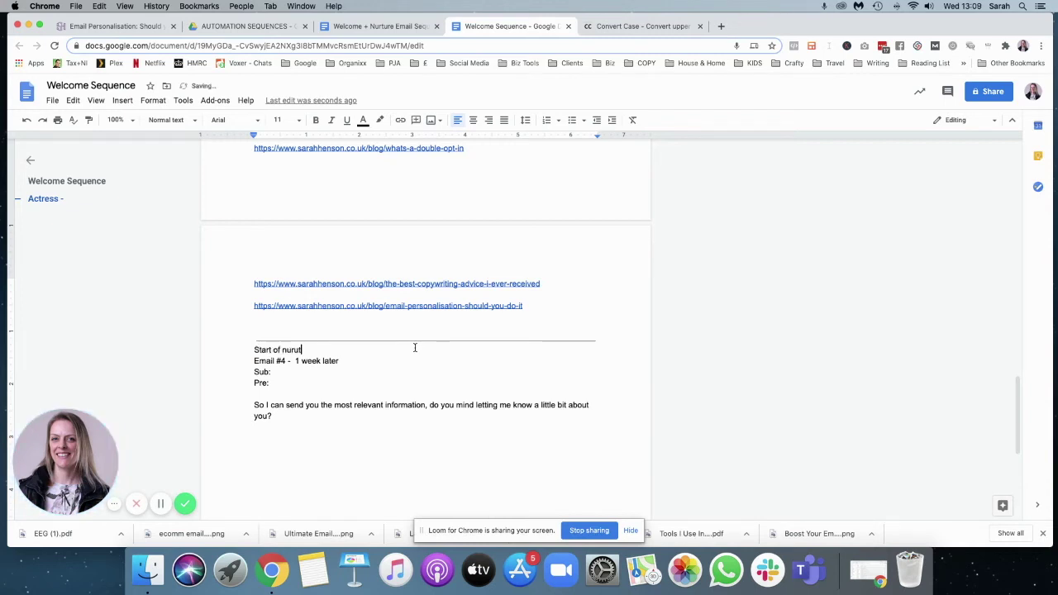
{"action": "type", "text": "ture"}
{"action": "key", "text": "Return"}
{"action": "key", "text": "Return"}
{"action": "left_click_drag", "start_coordinate": [316, 353], "coordinate": [253, 350]}
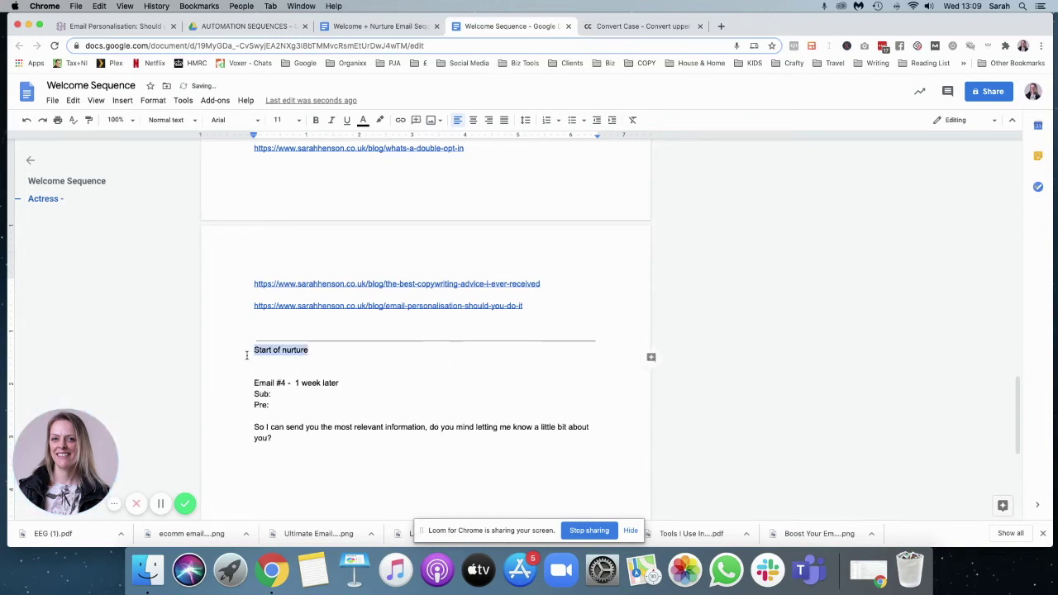
- Add the note "ADD ON POPULAR EMAILS" a few lines below the Email #4 question
{"action": "left_click", "coordinate": [287, 438]}
{"action": "scroll", "coordinate": [283, 373], "scroll_direction": "down", "scroll_amount": 2}
{"action": "key", "text": "Return"}
{"action": "key", "text": "Return"}
{"action": "key", "text": "Return"}
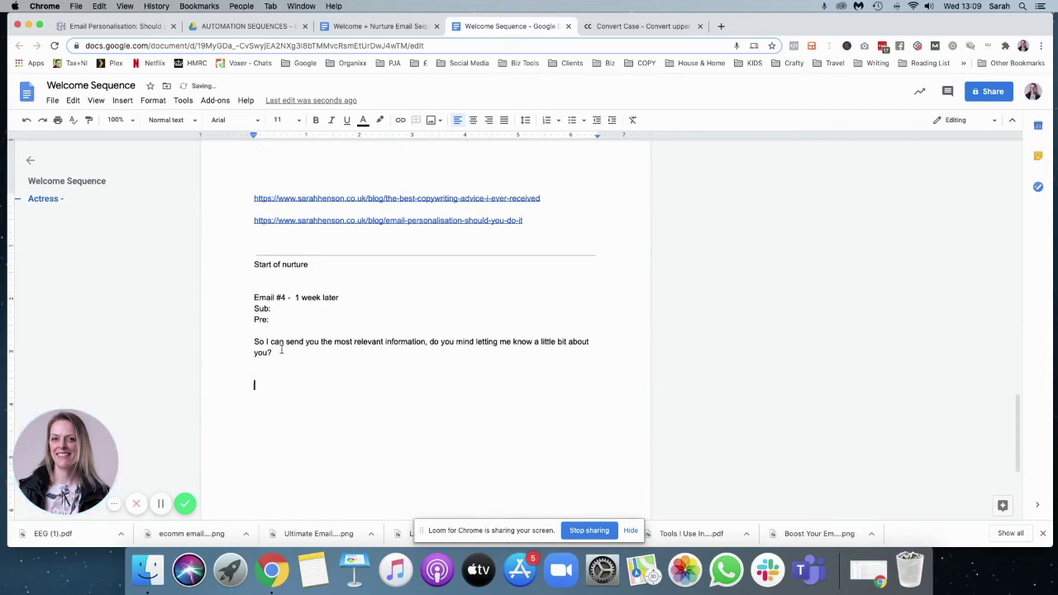
{"action": "type", "text": "ADD ON POPULAR EMAILS"}
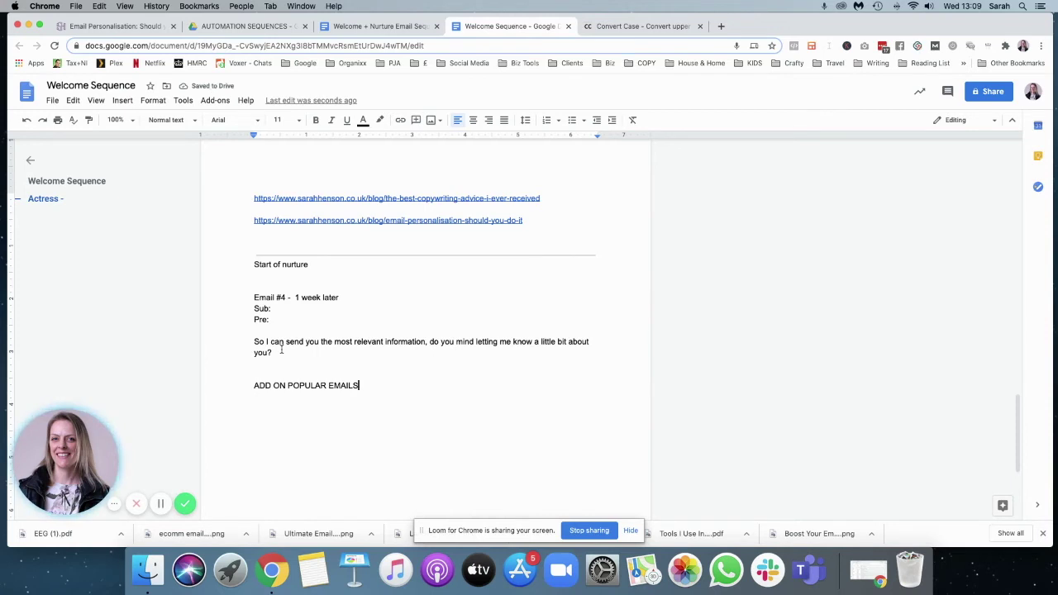
- Append "---" to the "ADD ON POPULAR EMAILS" note
{"action": "scroll", "coordinate": [357, 335], "scroll_direction": "up", "scroll_amount": 5}
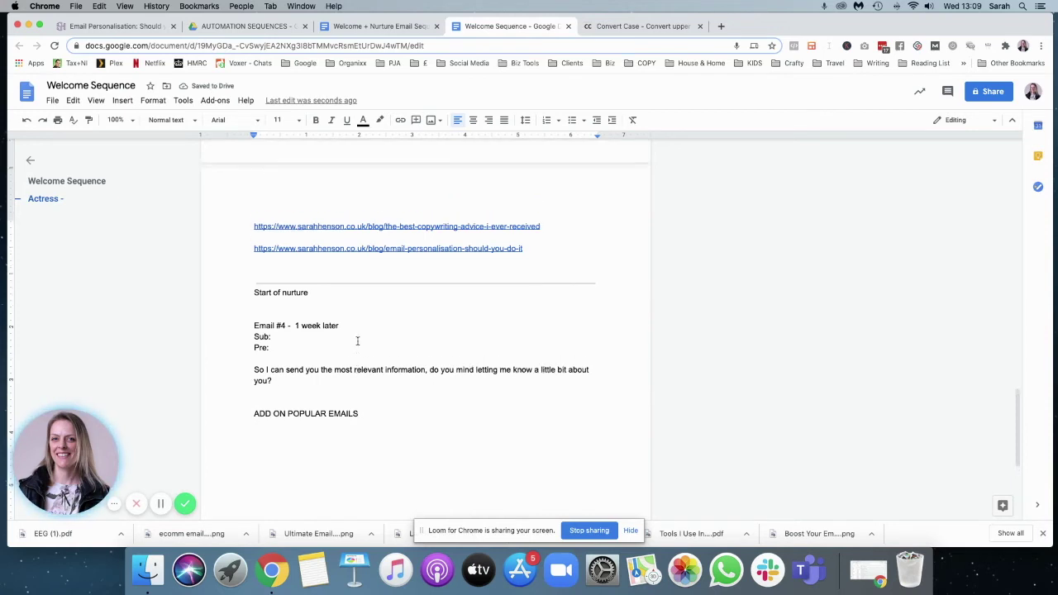
{"action": "scroll", "coordinate": [449, 271], "scroll_direction": "up", "scroll_amount": 1}
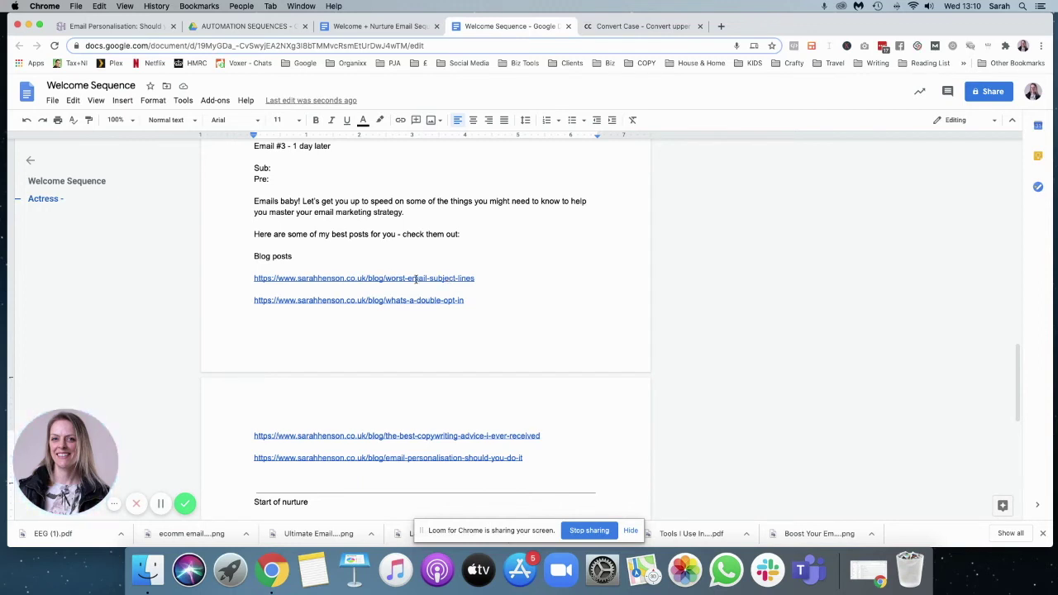
{"action": "scroll", "coordinate": [541, 310], "scroll_direction": "down", "scroll_amount": 3}
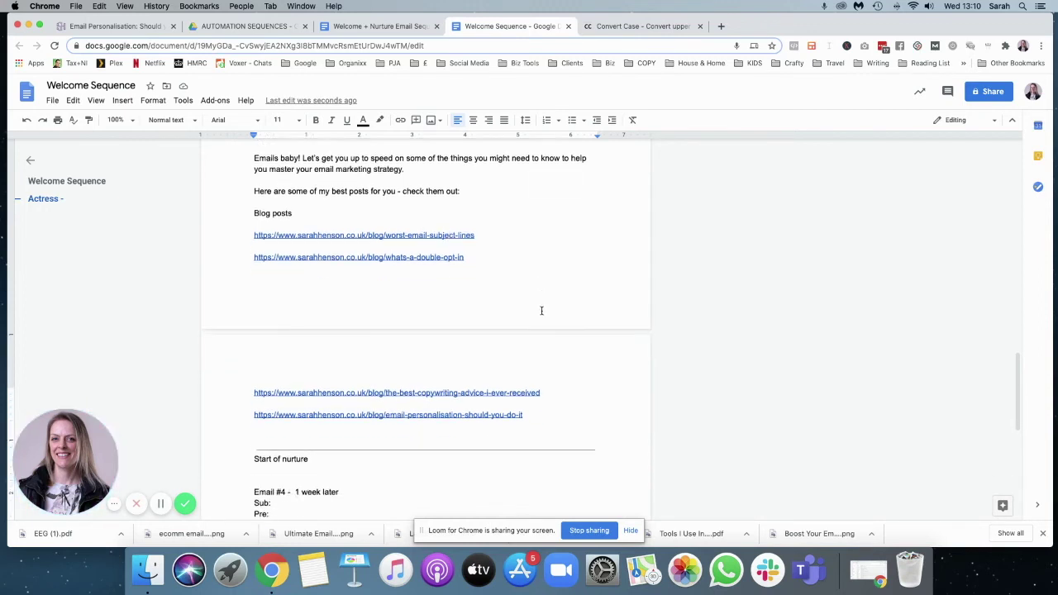
{"action": "scroll", "coordinate": [541, 310], "scroll_direction": "down", "scroll_amount": 1}
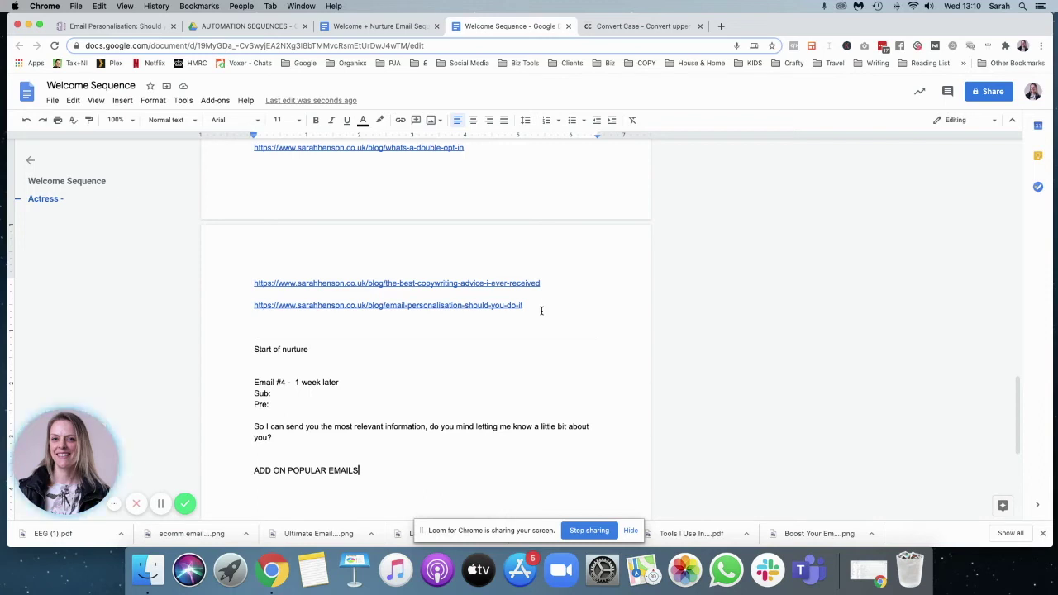
{"action": "scroll", "coordinate": [574, 328], "scroll_direction": "down", "scroll_amount": 4}
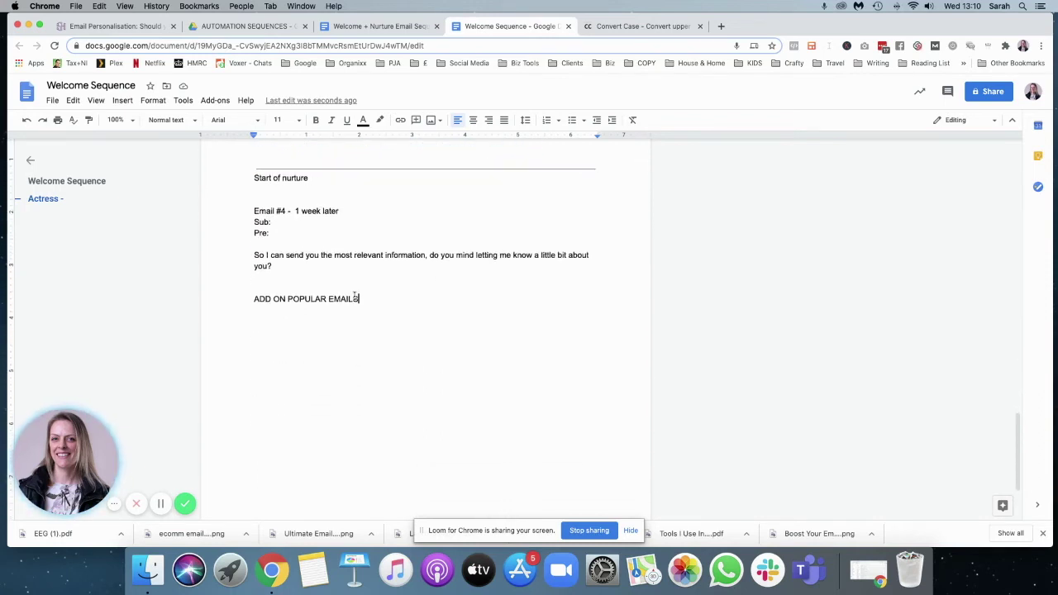
{"action": "type", "text": "---"}
- Extend the "Start of nurture" label with "- once a week / Saturday"
{"action": "left_click", "coordinate": [310, 178]}
{"action": "type", "text": "- "}
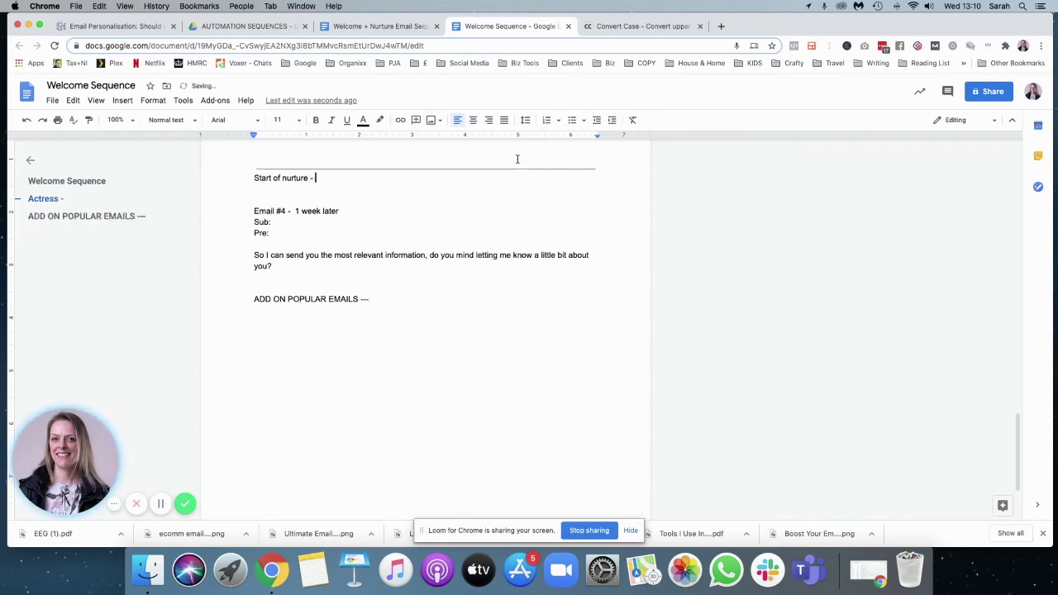
{"action": "type", "text": "once a week"}
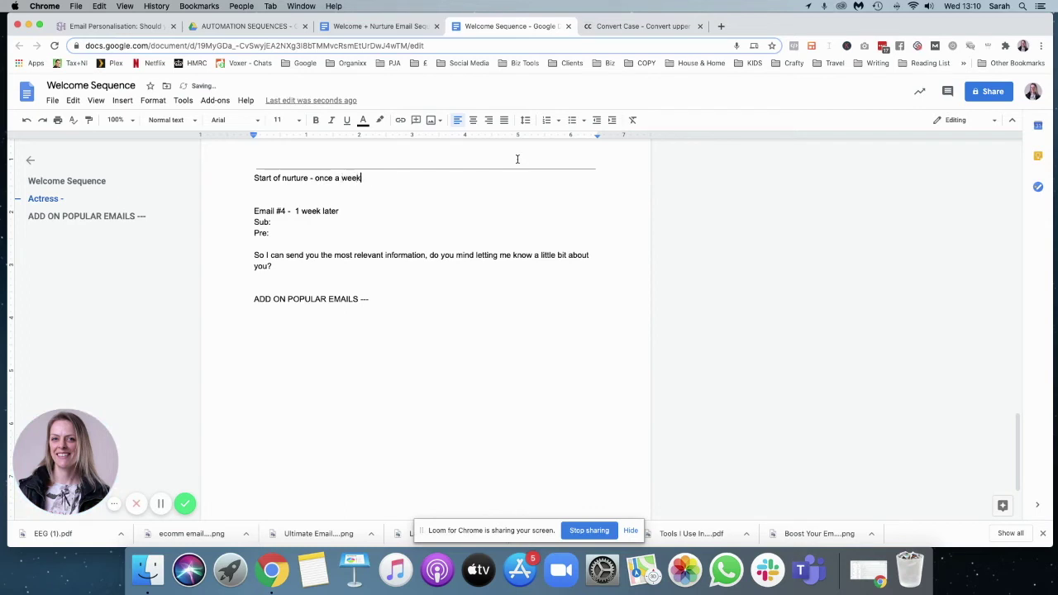
{"action": "type", "text": " / Saturday"}
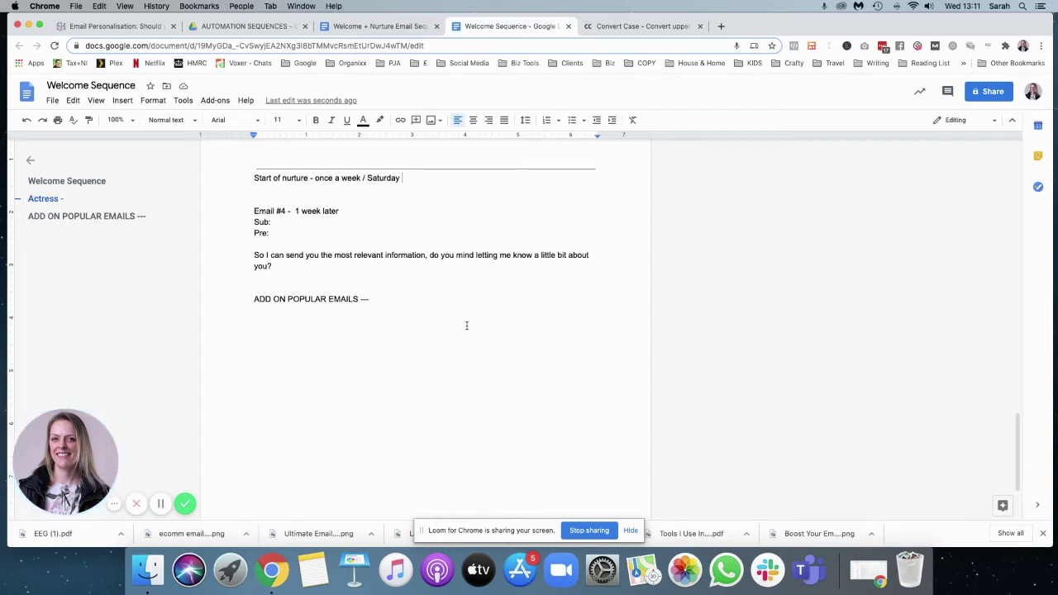
- Add blank lines below the Email #4 question, above the "ADD ON POPULAR EMAILS" note
{"action": "left_click", "coordinate": [369, 300]}
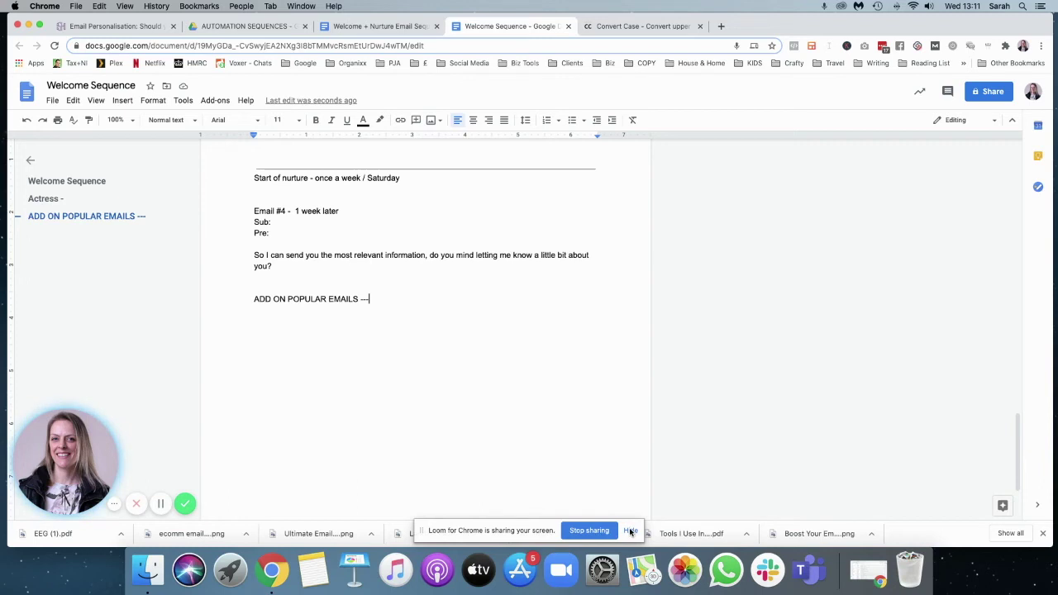
{"action": "scroll", "coordinate": [427, 397], "scroll_direction": "up", "scroll_amount": 4}
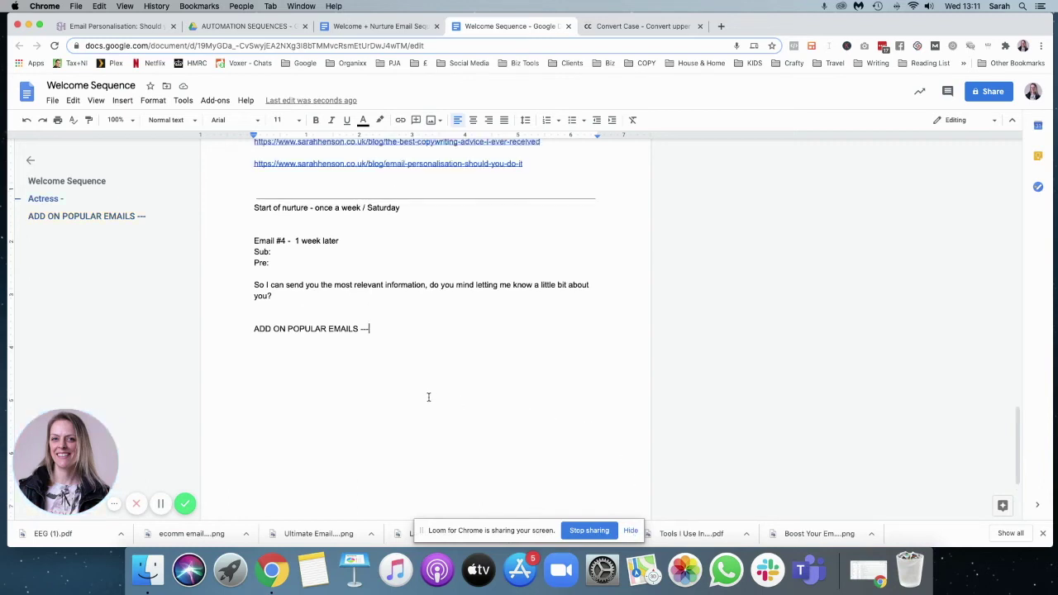
{"action": "left_click", "coordinate": [302, 463]}
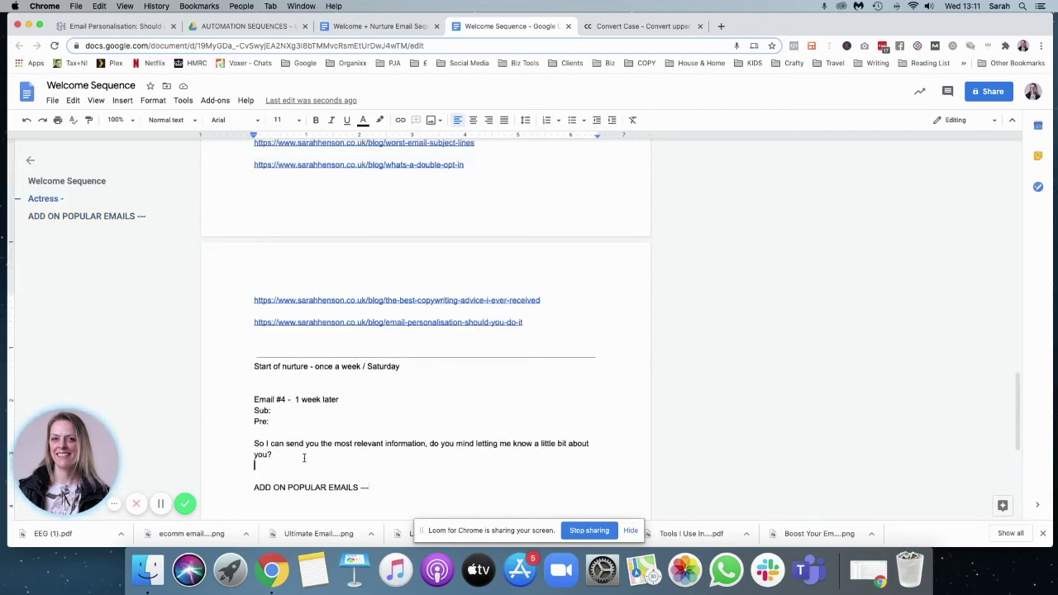
{"action": "left_click", "coordinate": [281, 455], "text": "shift"}
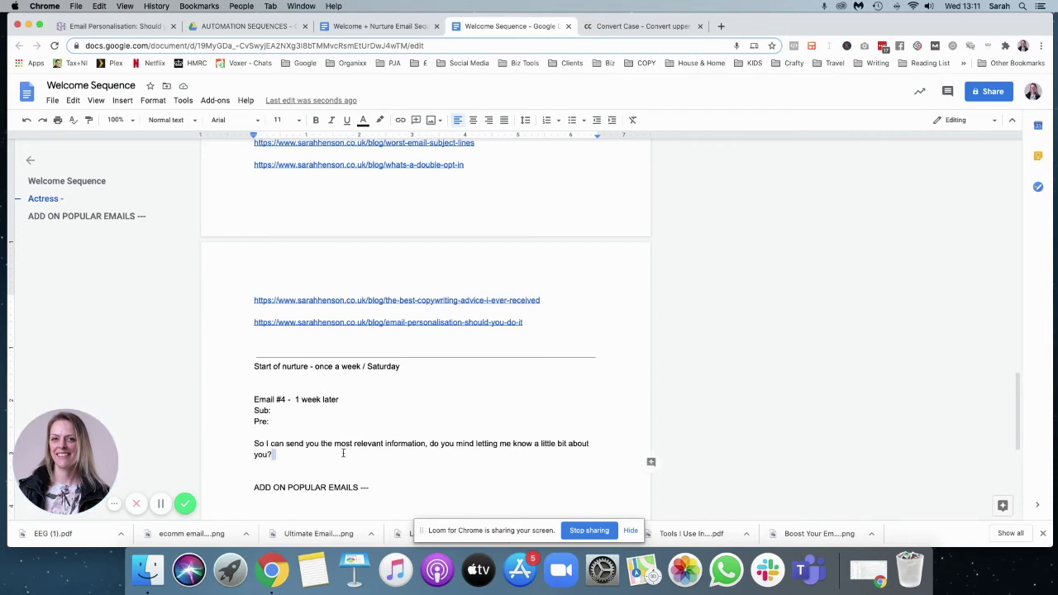
{"action": "key", "text": "Return"}
{"action": "key", "text": "Return"}
{"action": "scroll", "coordinate": [347, 442], "scroll_direction": "down", "scroll_amount": 2}
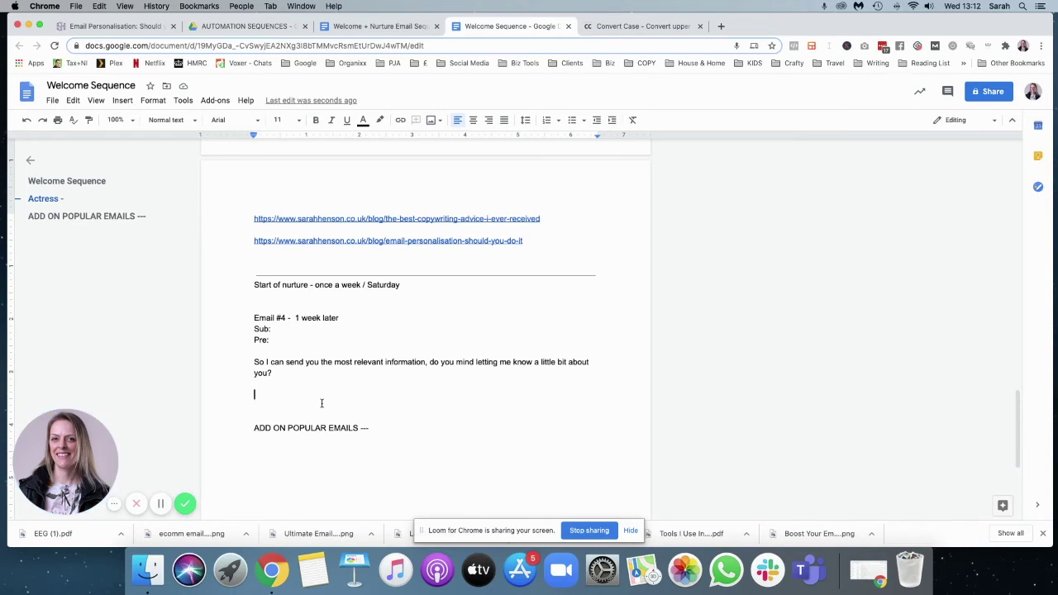
{"action": "left_click", "coordinate": [236, 275]}
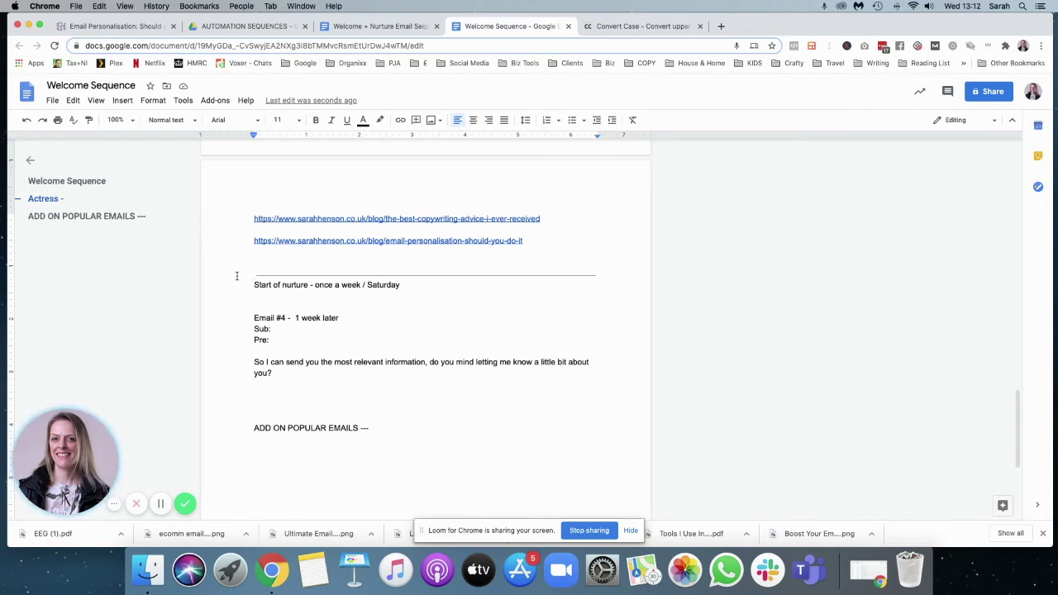
{"action": "scroll", "coordinate": [506, 378], "scroll_direction": "up", "scroll_amount": 5}
{"action": "scroll", "coordinate": [506, 378], "scroll_direction": "up", "scroll_amount": 10}
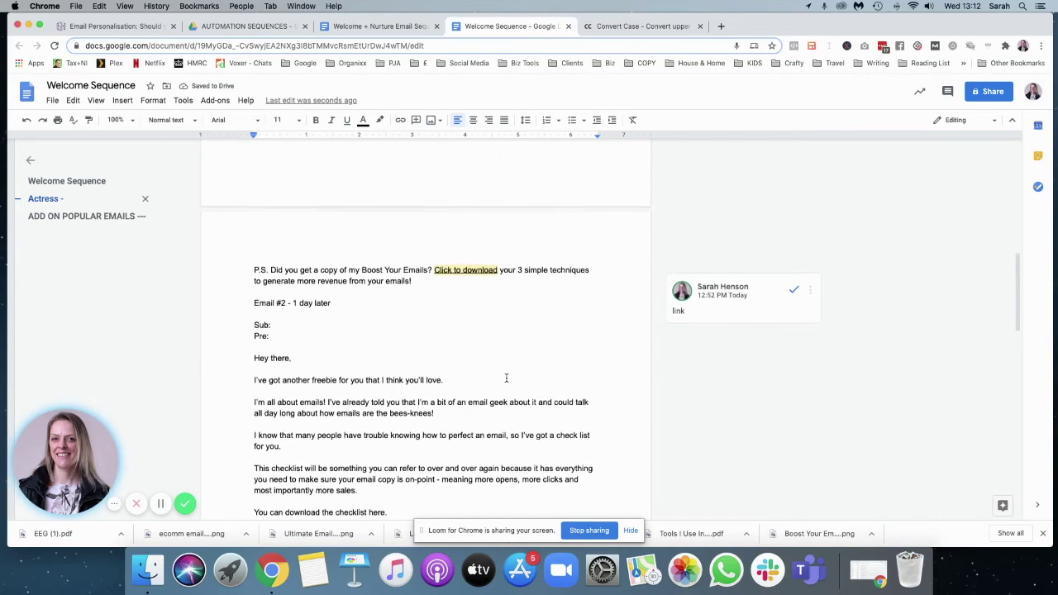
- Review the outlined drafts of Emails #1 to #3, from the introduction notes to the blog post links
{"action": "scroll", "coordinate": [506, 378], "scroll_direction": "up", "scroll_amount": 3}
{"action": "scroll", "coordinate": [506, 378], "scroll_direction": "down", "scroll_amount": 7}
{"action": "scroll", "coordinate": [418, 346], "scroll_direction": "down", "scroll_amount": 5}
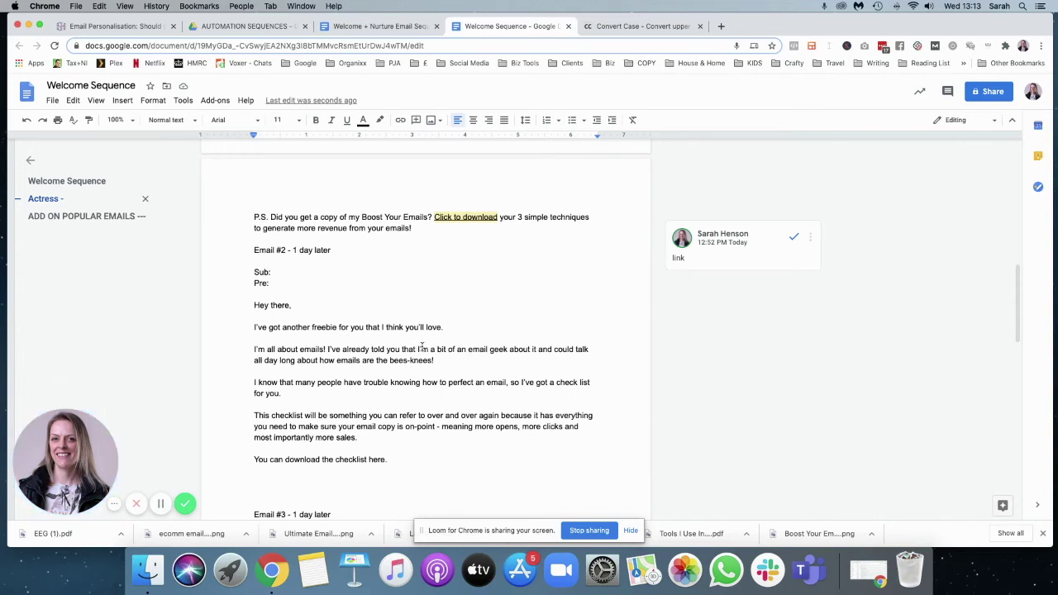
{"action": "scroll", "coordinate": [424, 347], "scroll_direction": "up", "scroll_amount": 8}
{"action": "scroll", "coordinate": [428, 346], "scroll_direction": "down", "scroll_amount": 4}
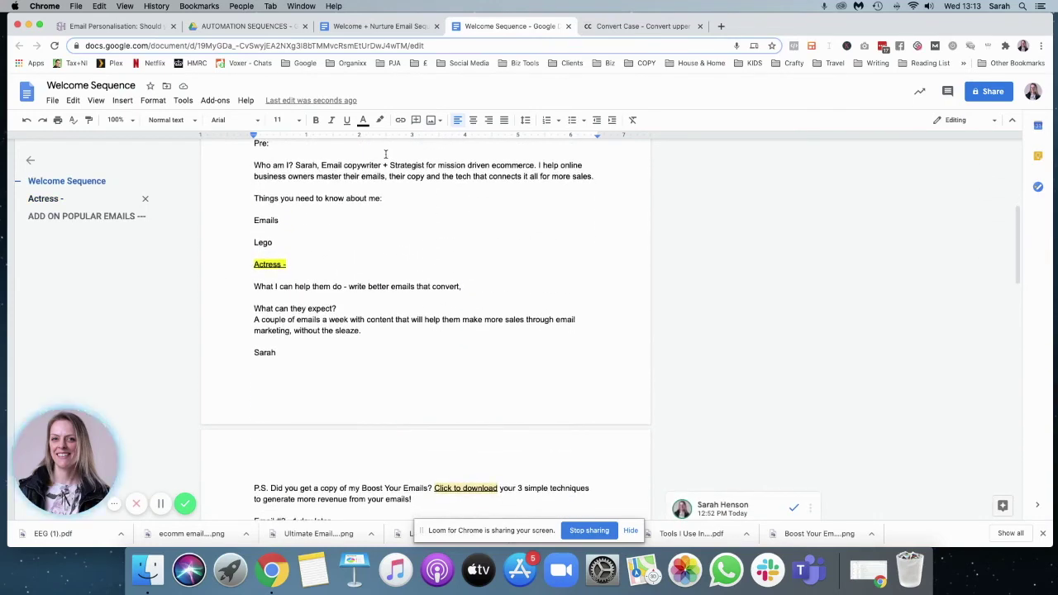
{"action": "scroll", "coordinate": [428, 182], "scroll_direction": "up", "scroll_amount": 2}
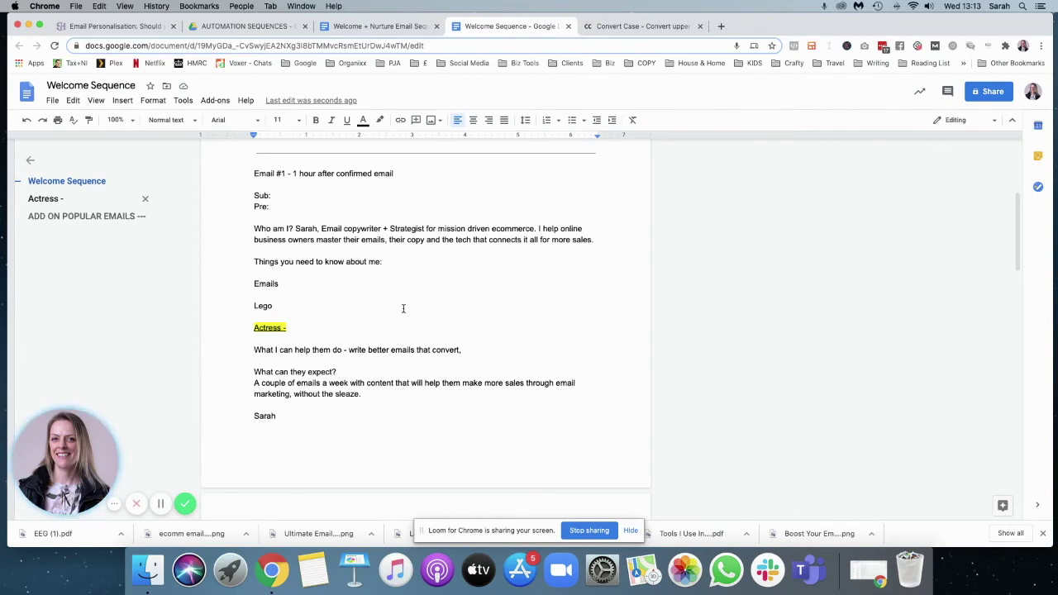
{"action": "scroll", "coordinate": [402, 309], "scroll_direction": "down", "scroll_amount": 4}
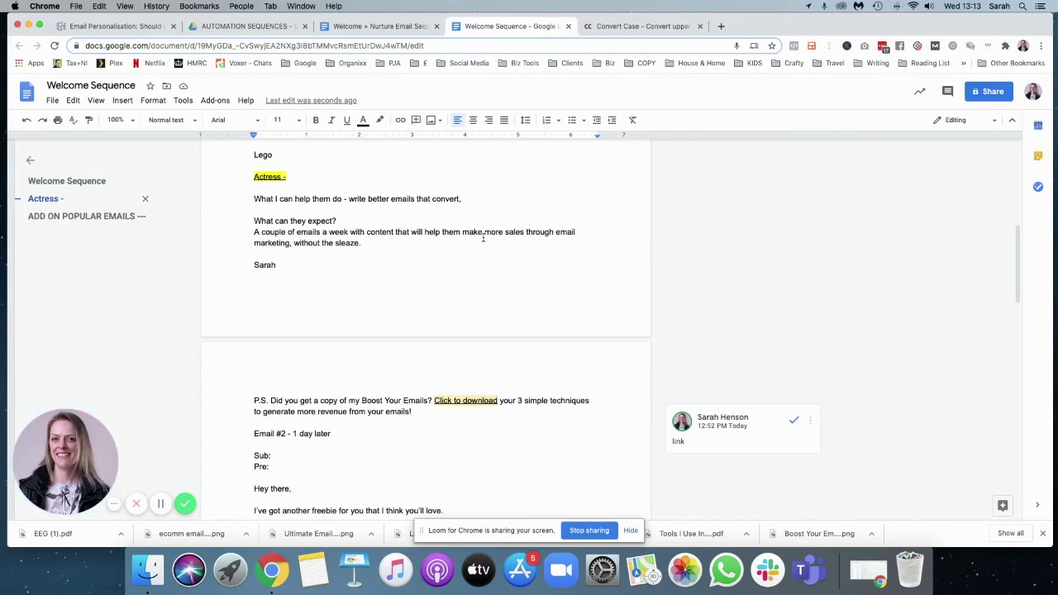
{"action": "scroll", "coordinate": [471, 259], "scroll_direction": "down", "scroll_amount": 5}
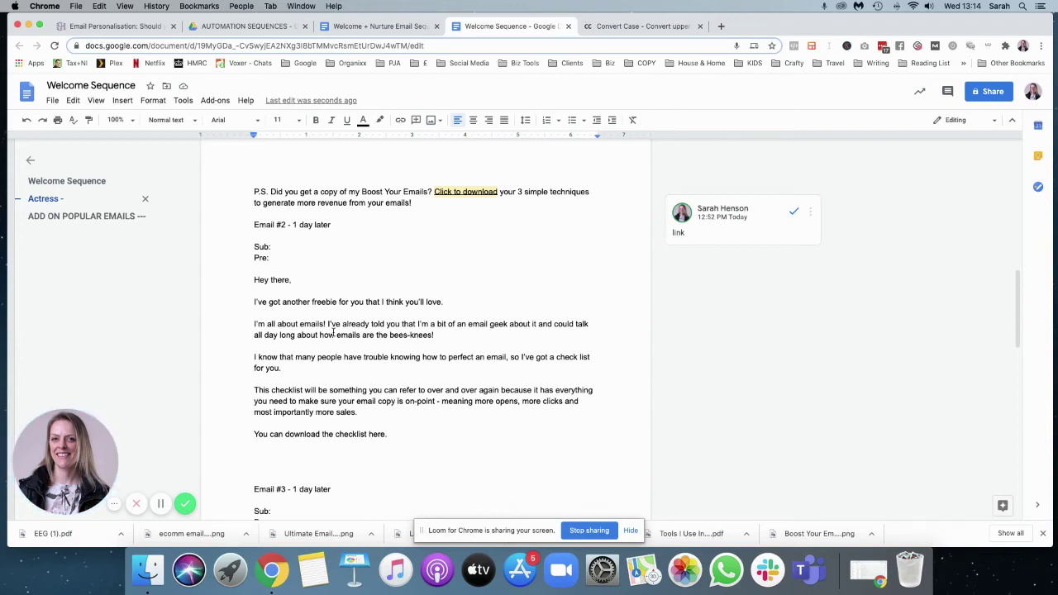
{"action": "scroll", "coordinate": [425, 377], "scroll_direction": "down", "scroll_amount": 2}
{"action": "scroll", "coordinate": [424, 377], "scroll_direction": "down", "scroll_amount": 2}
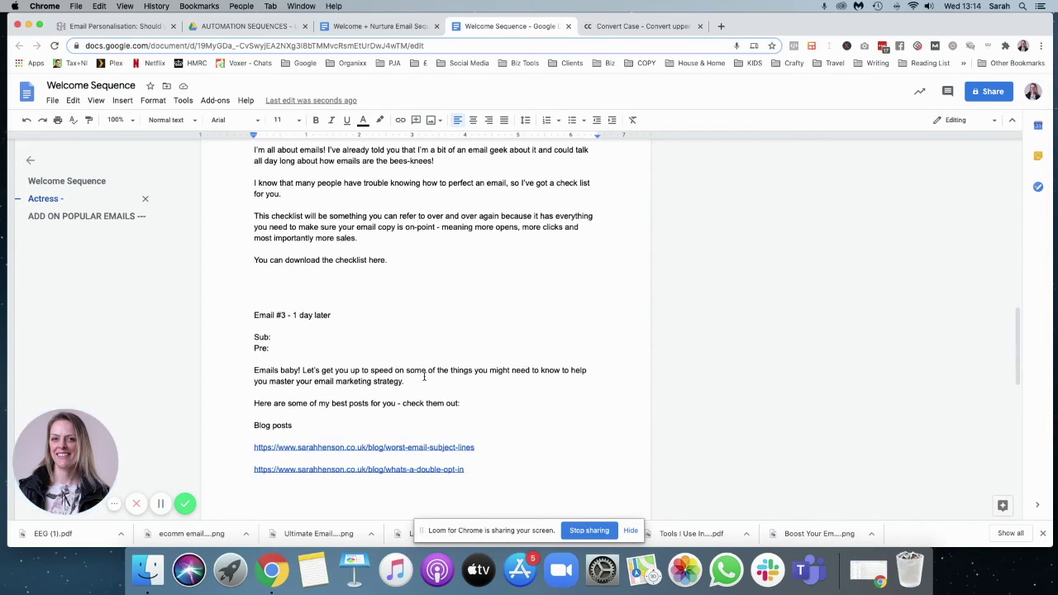
{"action": "scroll", "coordinate": [424, 377], "scroll_direction": "down", "scroll_amount": 1}
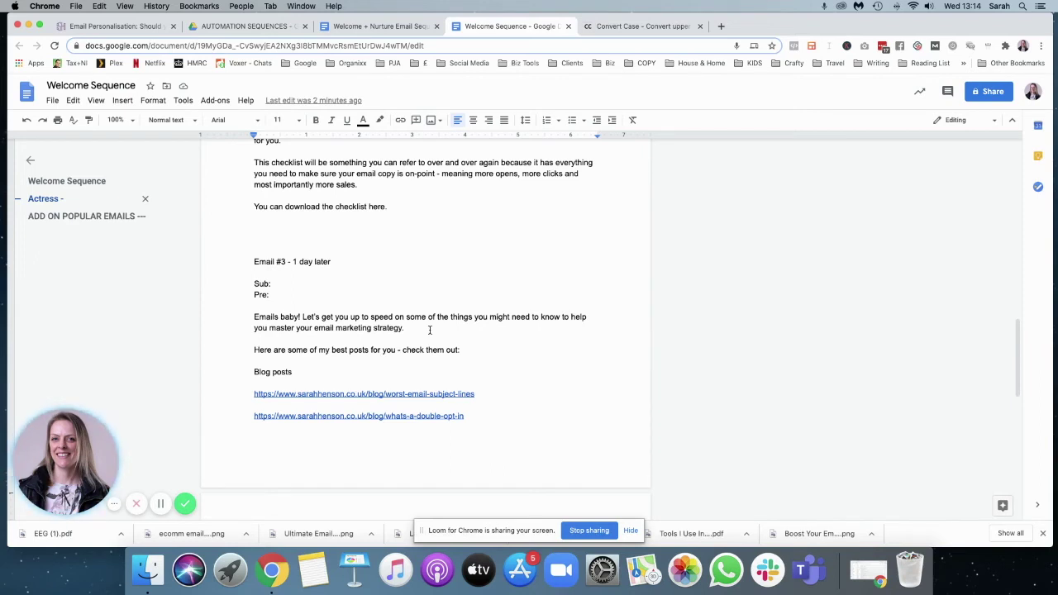
{"action": "scroll", "coordinate": [429, 330], "scroll_direction": "down", "scroll_amount": 3}
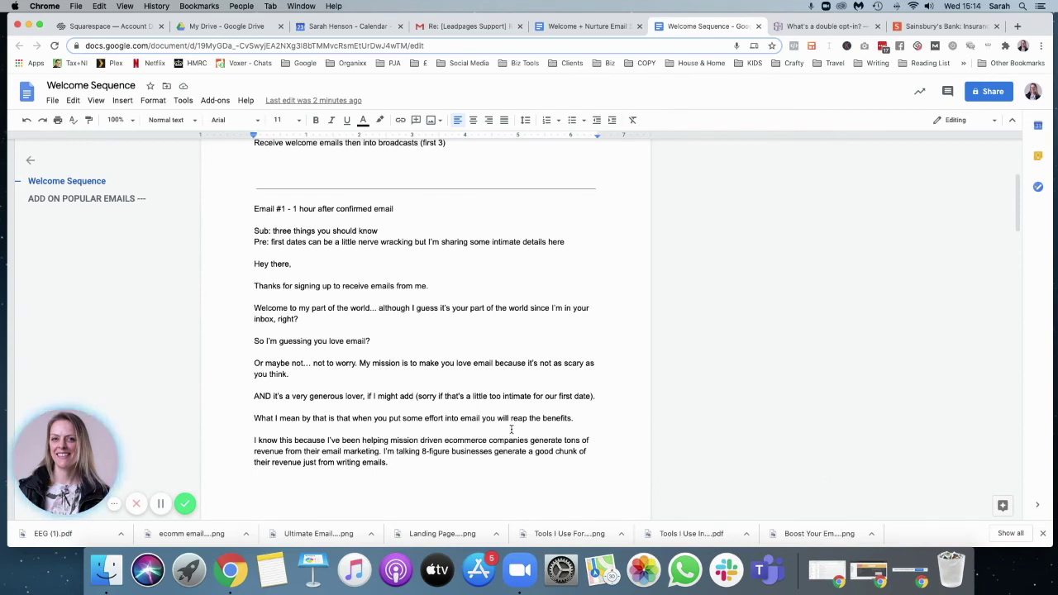
- Examine the written opening of Email #1, from "So I'm guessing you love email?" to the paragraph about helping ecommerce companies
{"action": "scroll", "coordinate": [330, 288], "scroll_direction": "down", "scroll_amount": 1}
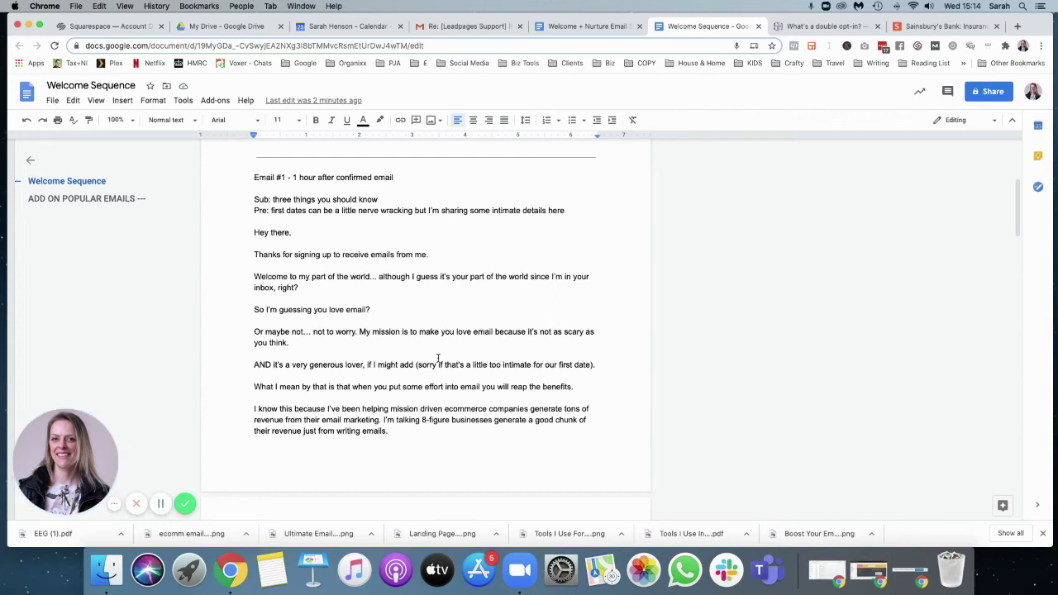
{"action": "left_click_drag", "start_coordinate": [252, 307], "coordinate": [581, 387]}
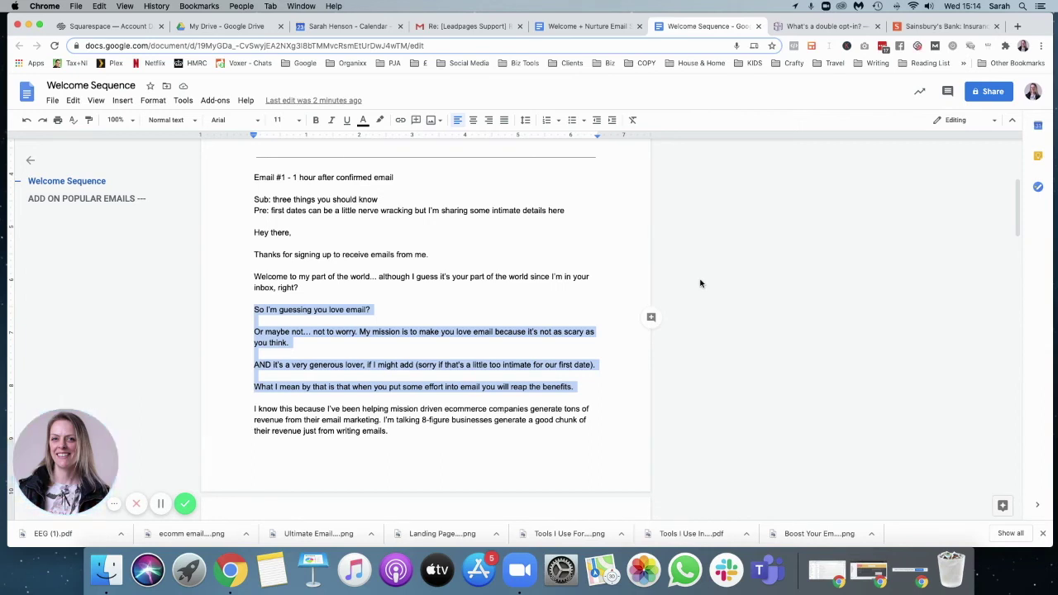
{"action": "left_click_drag", "start_coordinate": [256, 364], "coordinate": [623, 367]}
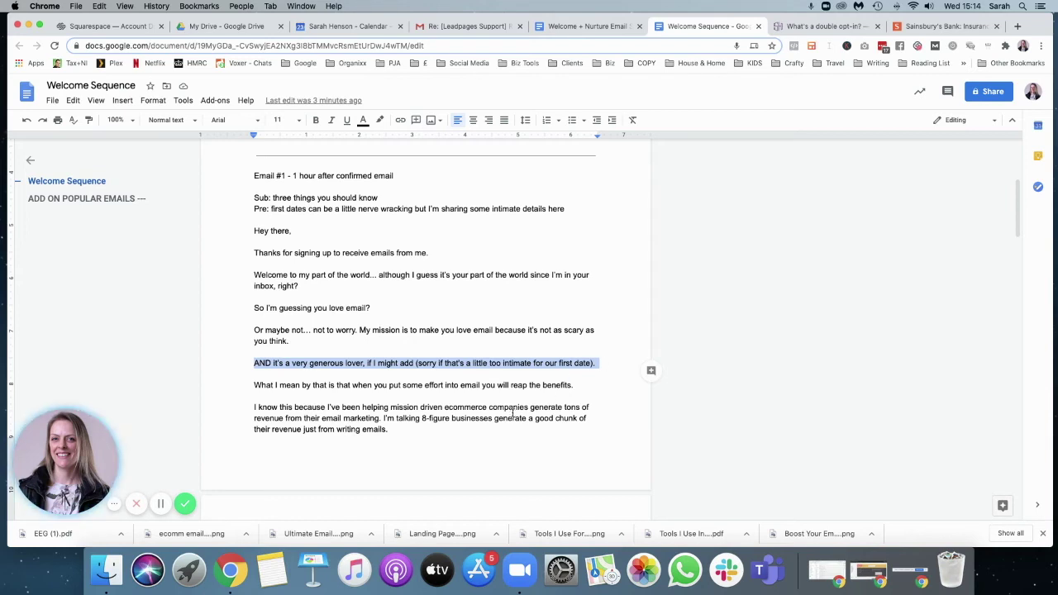
{"action": "scroll", "coordinate": [474, 387], "scroll_direction": "down", "scroll_amount": 2}
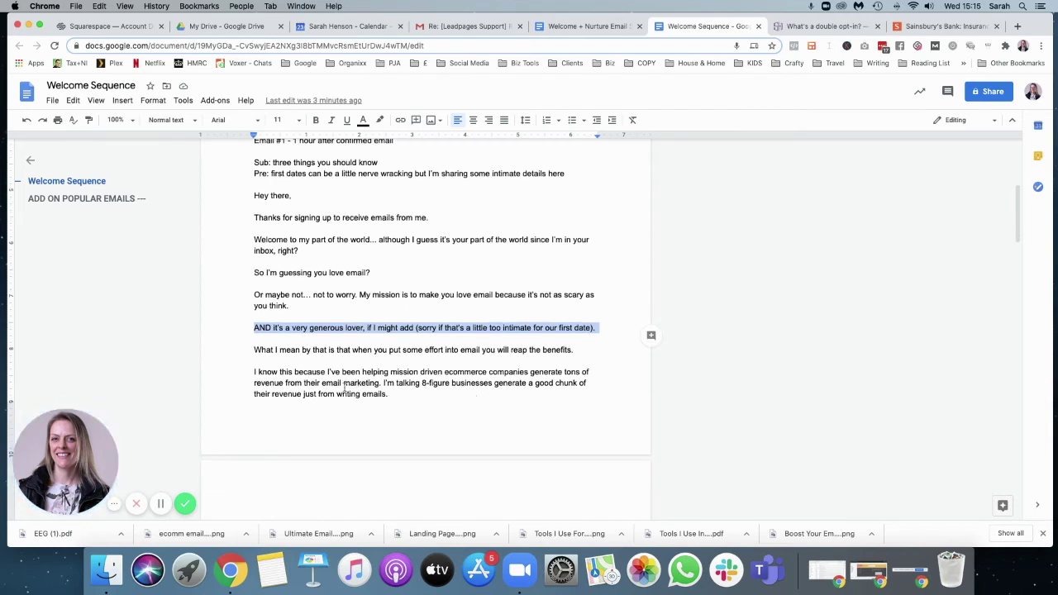
{"action": "left_click_drag", "start_coordinate": [254, 349], "coordinate": [415, 400]}
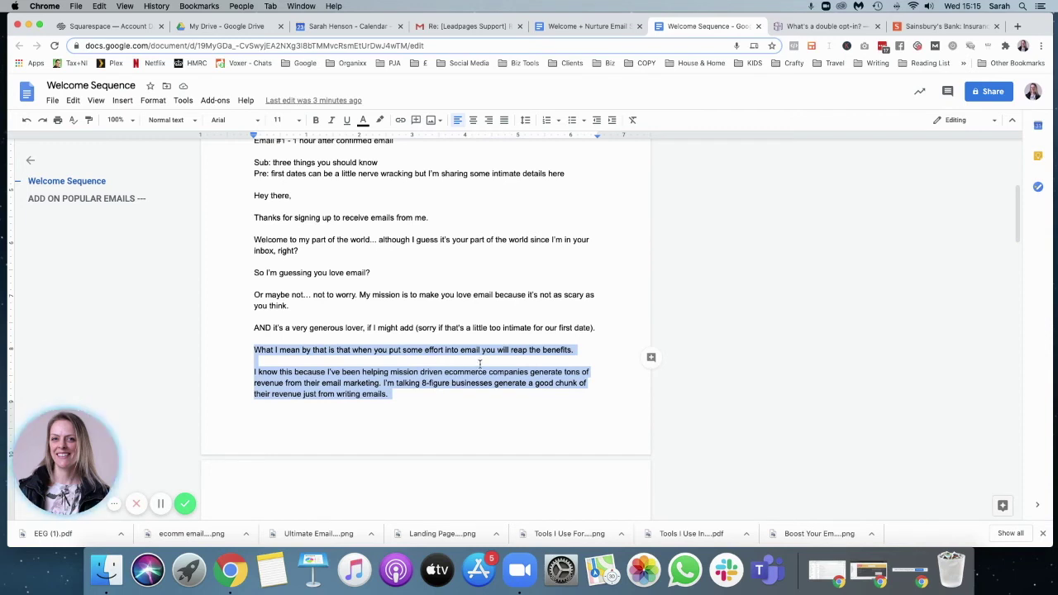
{"action": "scroll", "coordinate": [469, 388], "scroll_direction": "up", "scroll_amount": 3}
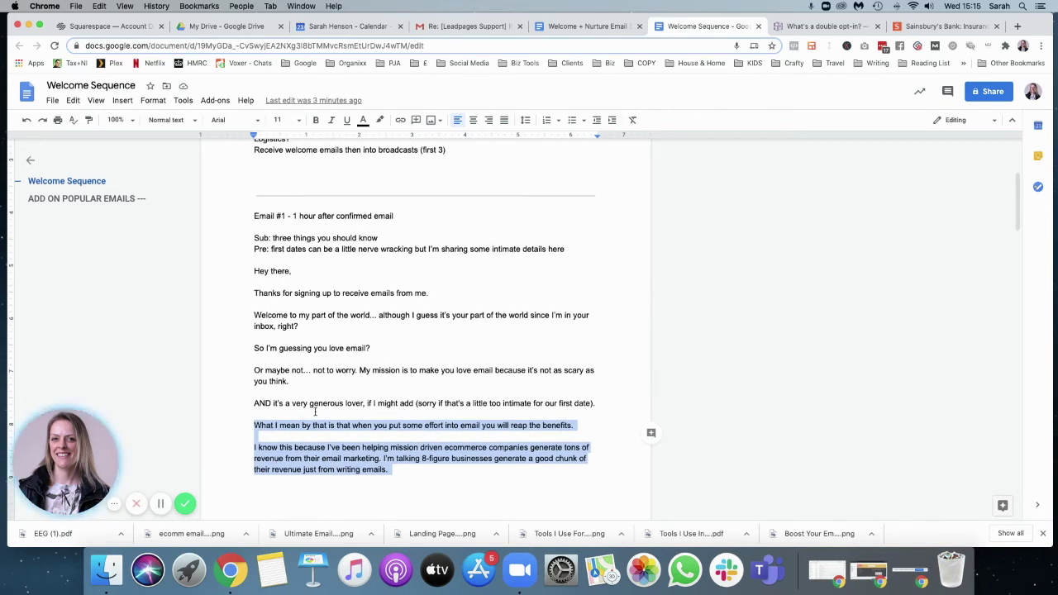
{"action": "left_click_drag", "start_coordinate": [265, 404], "coordinate": [597, 405]}
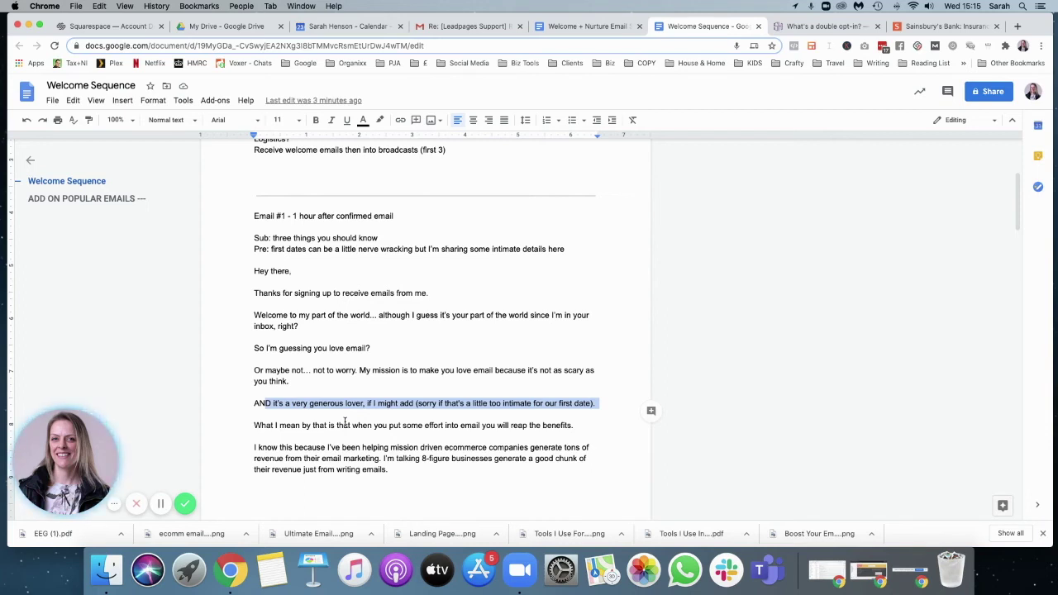
- Compare Email #1's subject and preview lines with the body's three-things list and its "too intimate for our first date" sentence
{"action": "left_click_drag", "start_coordinate": [568, 249], "coordinate": [252, 239]}
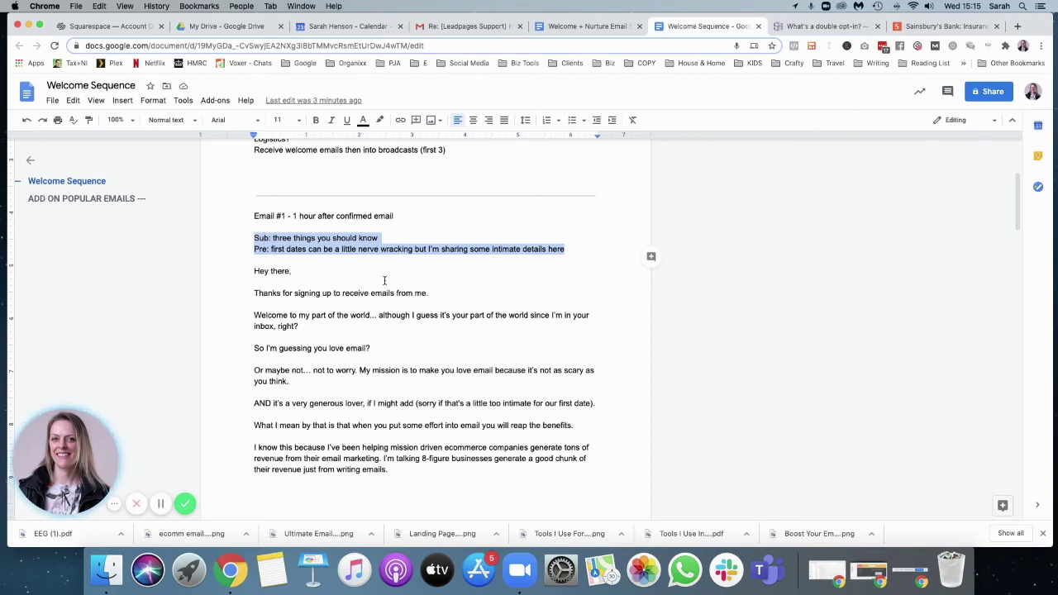
{"action": "scroll", "coordinate": [385, 280], "scroll_direction": "down", "scroll_amount": 3}
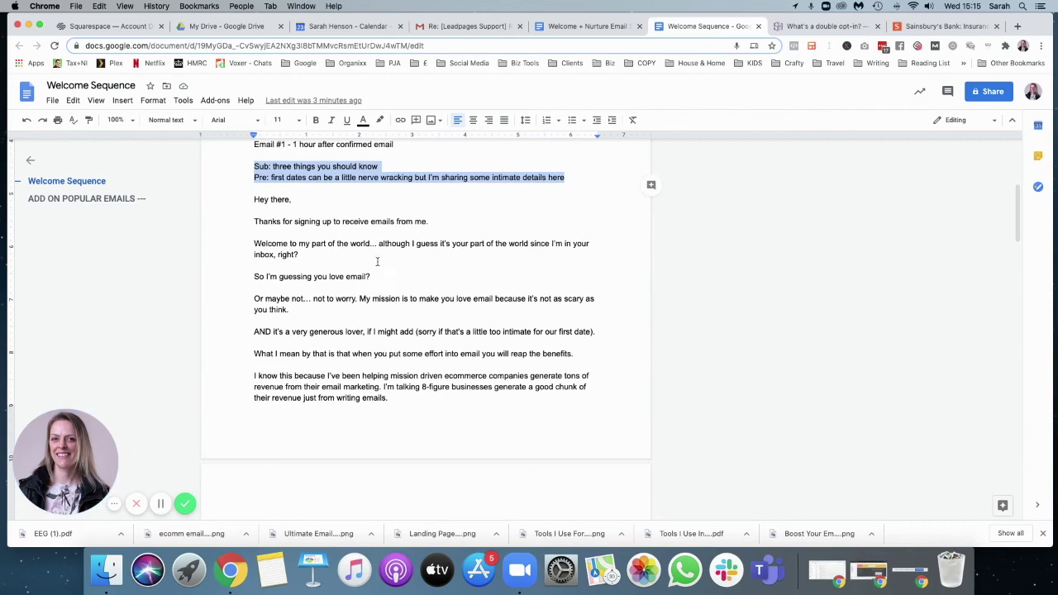
{"action": "scroll", "coordinate": [416, 264], "scroll_direction": "down", "scroll_amount": 4}
{"action": "scroll", "coordinate": [416, 379], "scroll_direction": "down", "scroll_amount": 4}
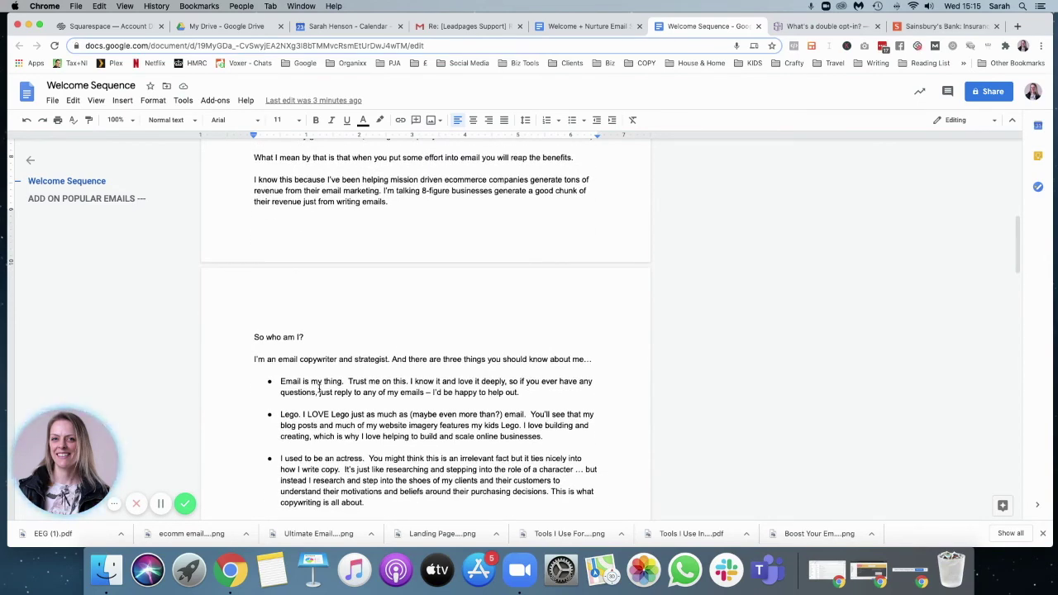
{"action": "scroll", "coordinate": [323, 387], "scroll_direction": "up", "scroll_amount": 9}
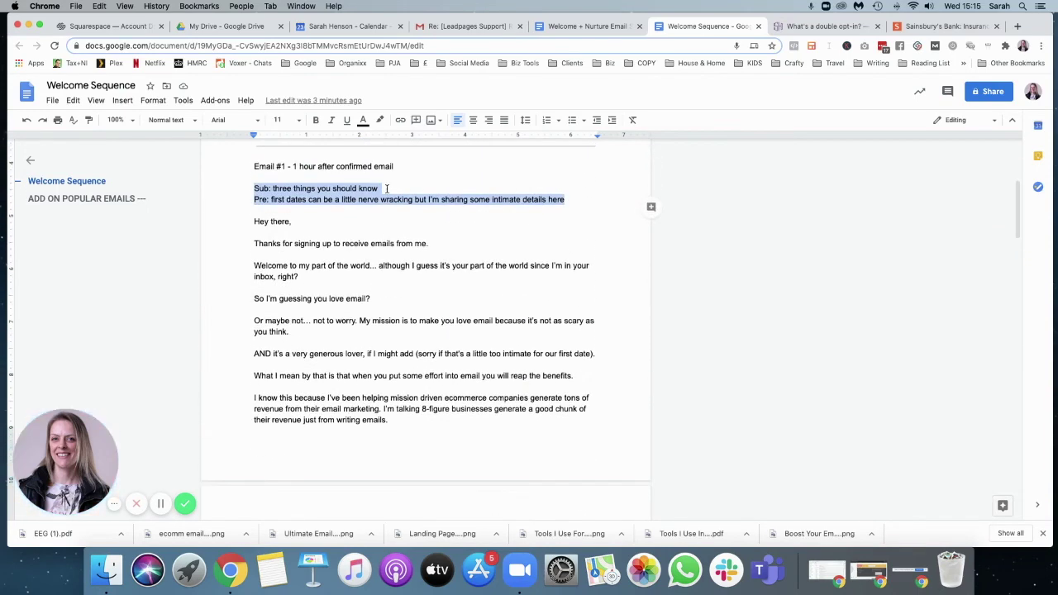
{"action": "left_click", "coordinate": [389, 191]}
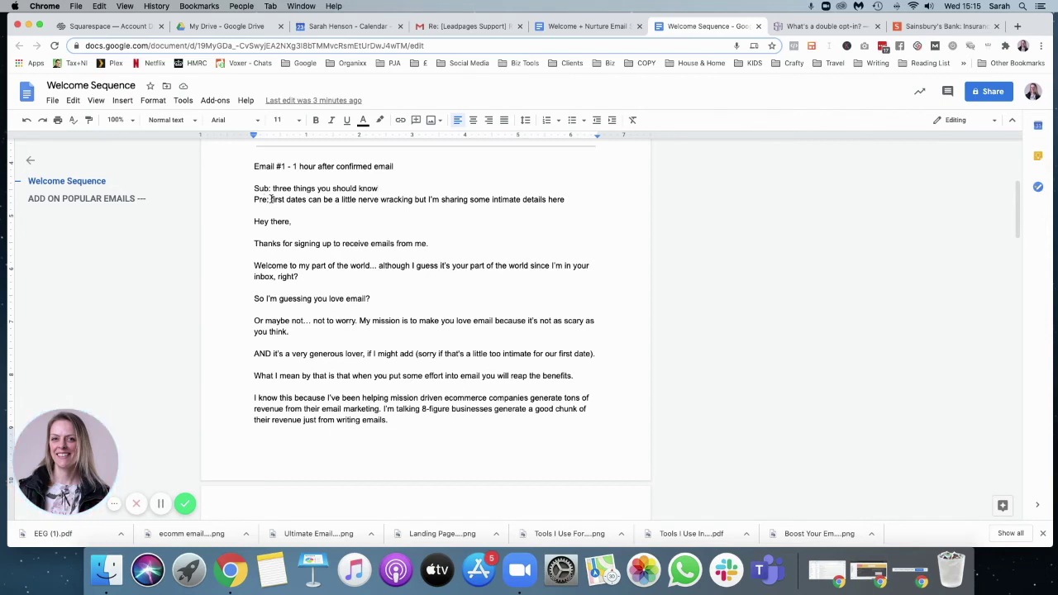
{"action": "left_click_drag", "start_coordinate": [271, 199], "coordinate": [579, 204]}
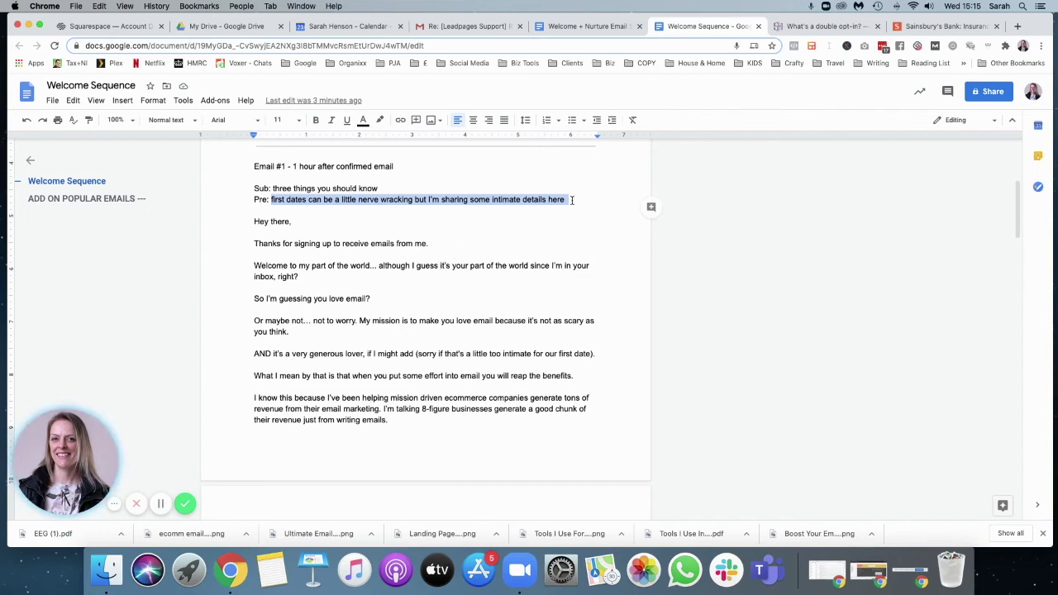
{"action": "left_click_drag", "start_coordinate": [573, 354], "coordinate": [242, 355]}
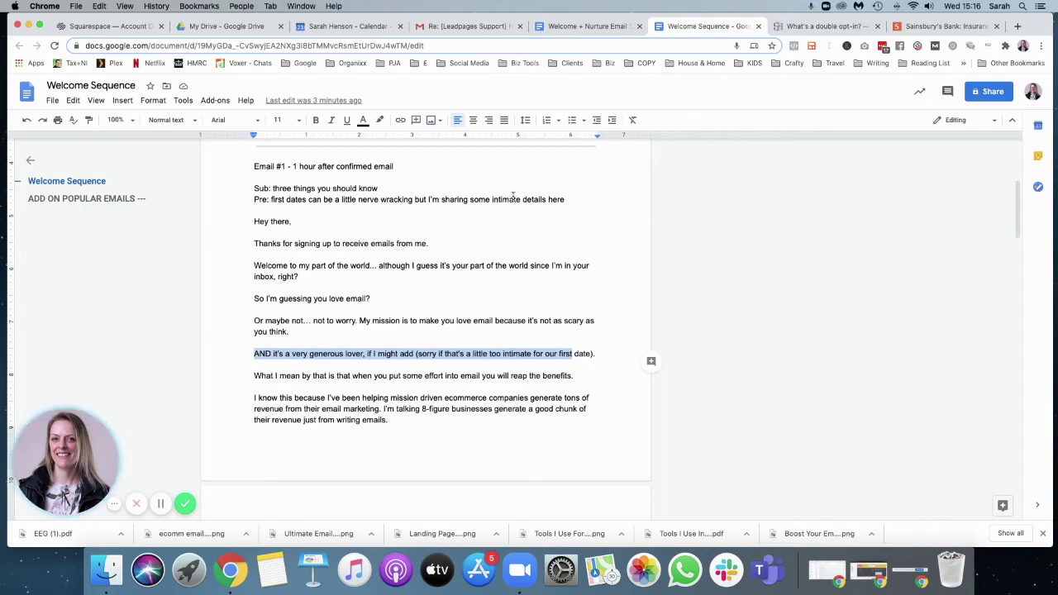
{"action": "left_click_drag", "start_coordinate": [491, 199], "coordinate": [545, 211]}
{"action": "left_click_drag", "start_coordinate": [503, 353], "coordinate": [535, 354]}
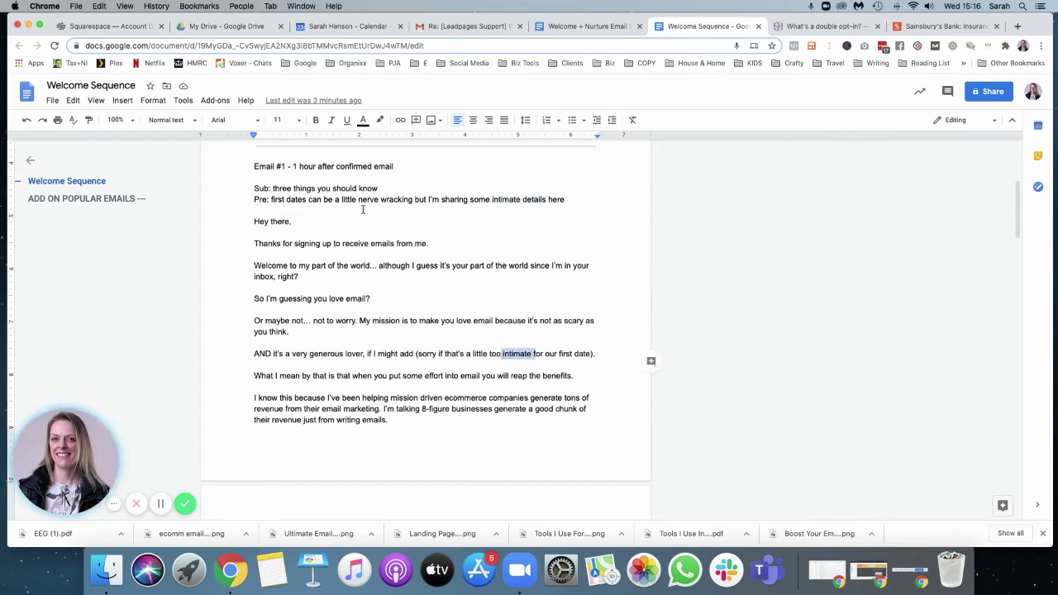
{"action": "left_click_drag", "start_coordinate": [272, 199], "coordinate": [571, 199]}
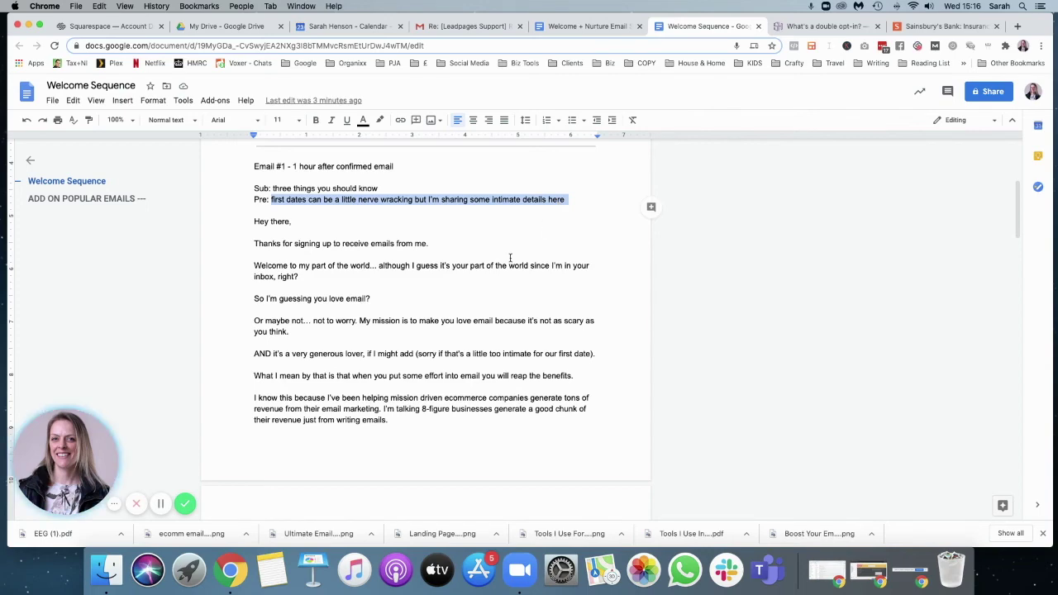
- Read through Email #1 from the welcome paragraph to the "So who am I?" section and its three bullet points
{"action": "scroll", "coordinate": [510, 258], "scroll_direction": "down", "scroll_amount": 5}
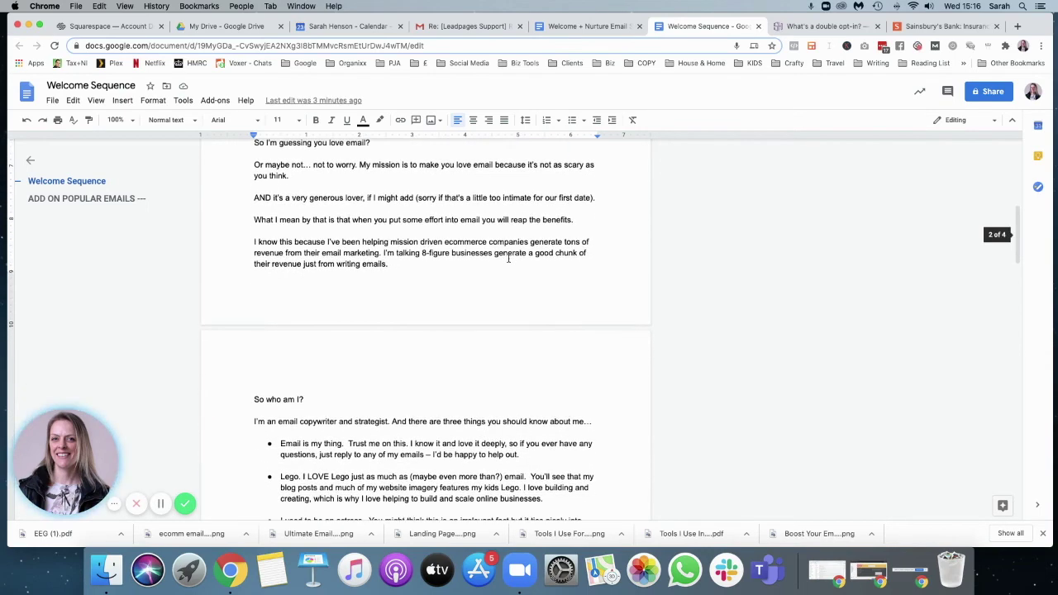
{"action": "scroll", "coordinate": [508, 258], "scroll_direction": "up", "scroll_amount": 5}
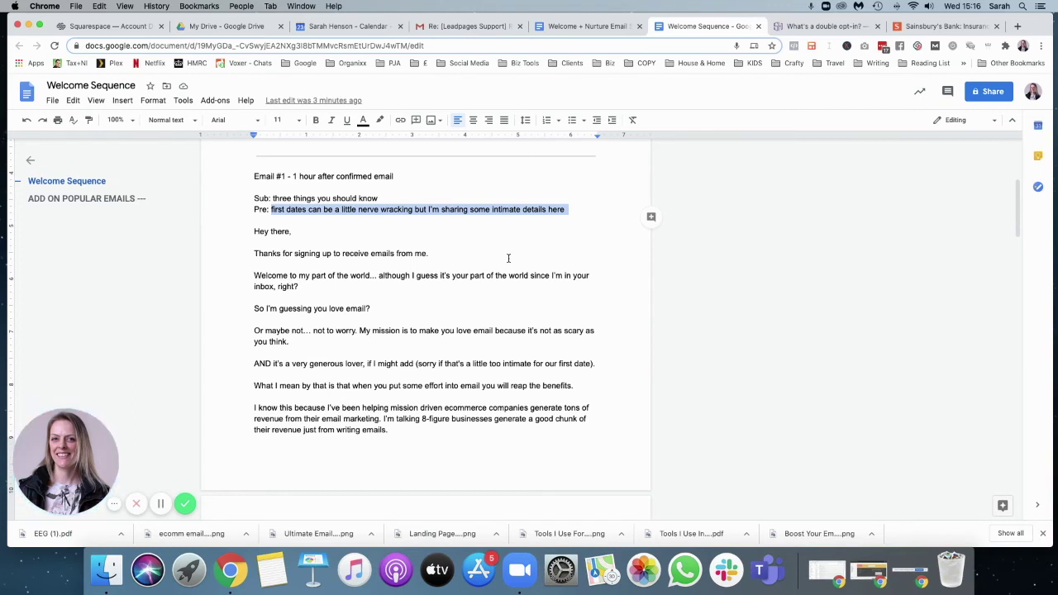
{"action": "left_click", "coordinate": [461, 275]}
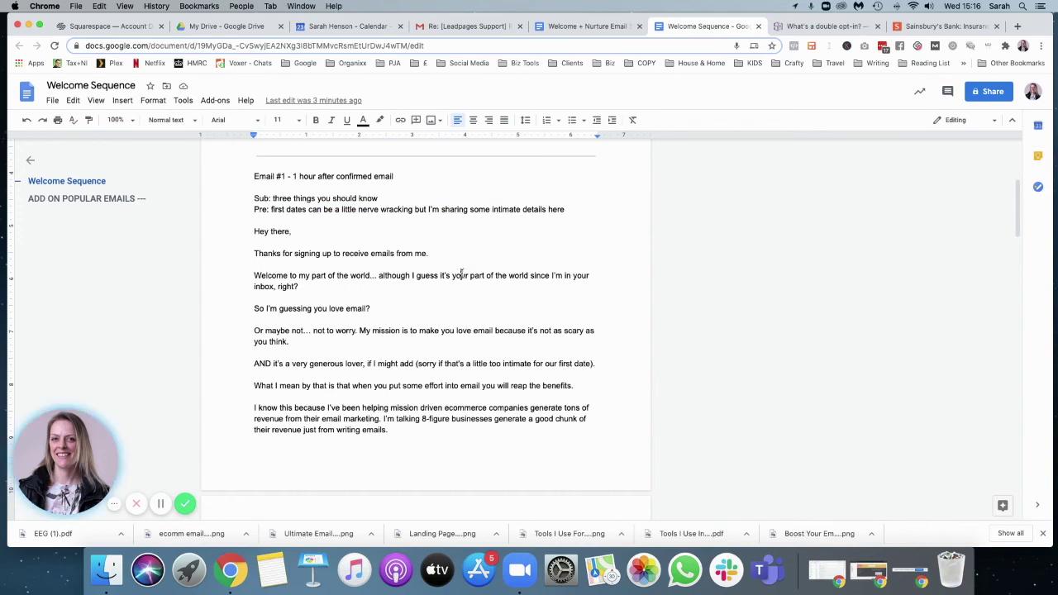
{"action": "scroll", "coordinate": [461, 276], "scroll_direction": "down", "scroll_amount": 1}
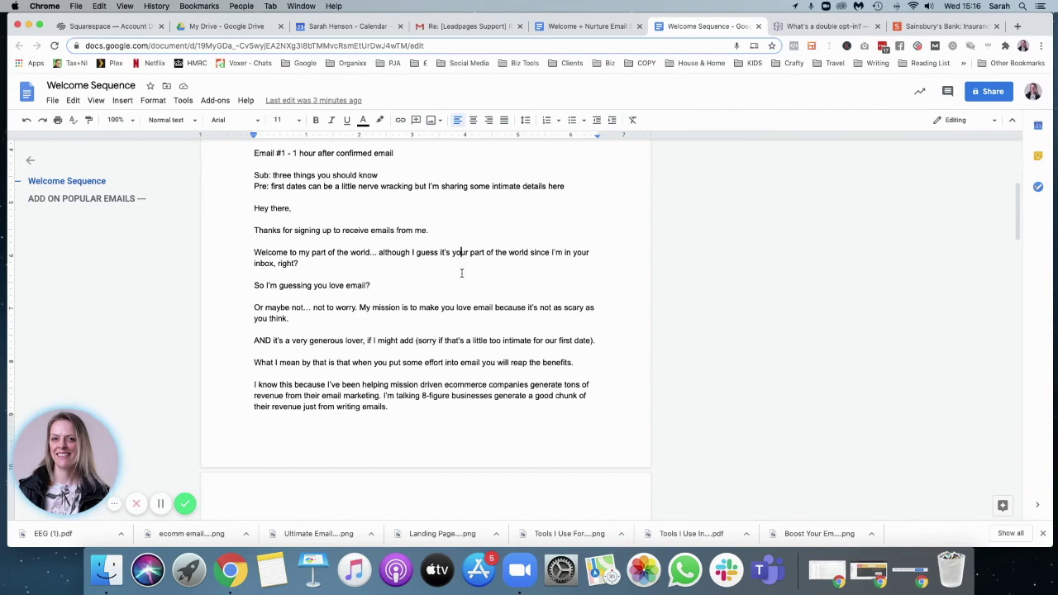
{"action": "scroll", "coordinate": [462, 272], "scroll_direction": "down", "scroll_amount": 5}
{"action": "scroll", "coordinate": [461, 273], "scroll_direction": "down", "scroll_amount": 2}
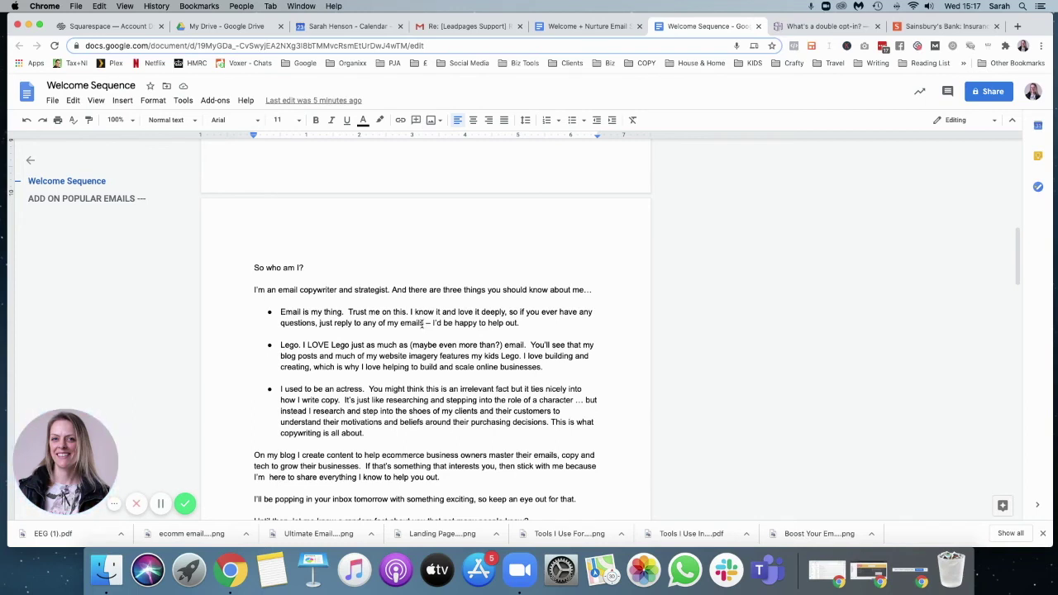
{"action": "scroll", "coordinate": [418, 324], "scroll_direction": "down", "scroll_amount": 2}
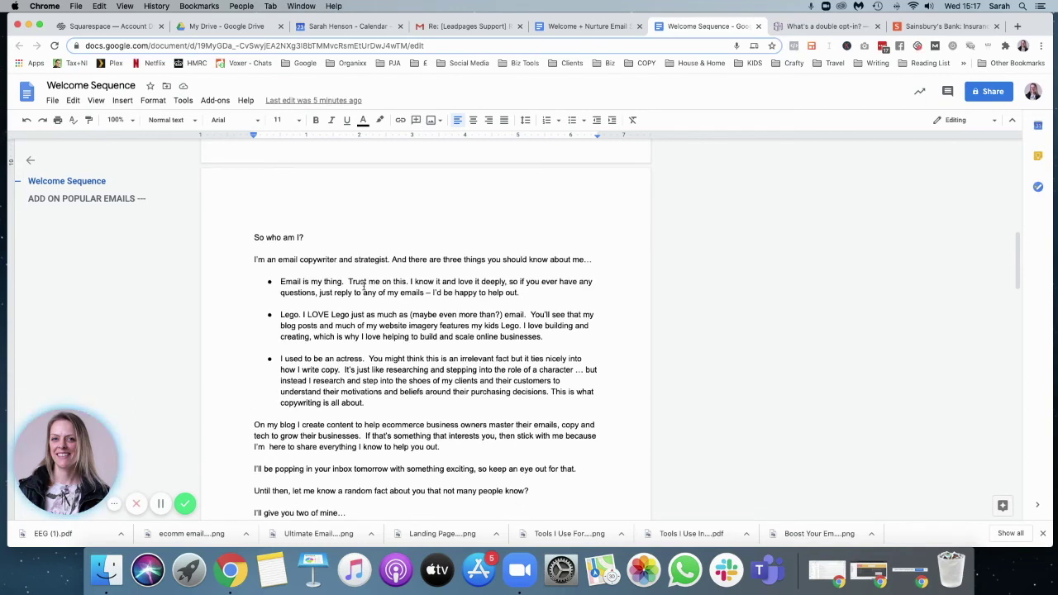
{"action": "scroll", "coordinate": [364, 318], "scroll_direction": "down", "scroll_amount": 1}
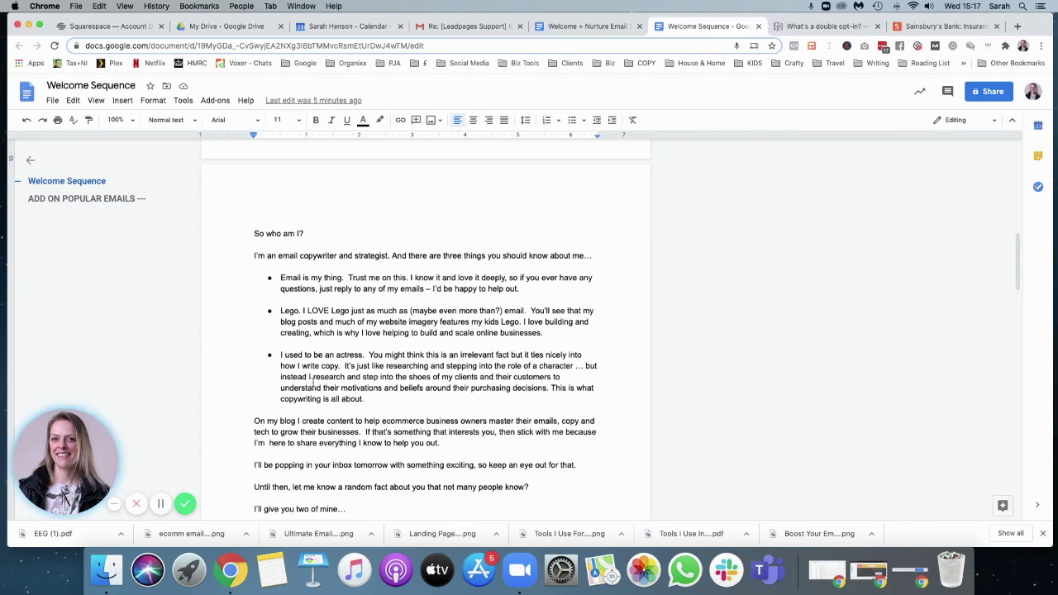
{"action": "scroll", "coordinate": [373, 376], "scroll_direction": "down", "scroll_amount": 5}
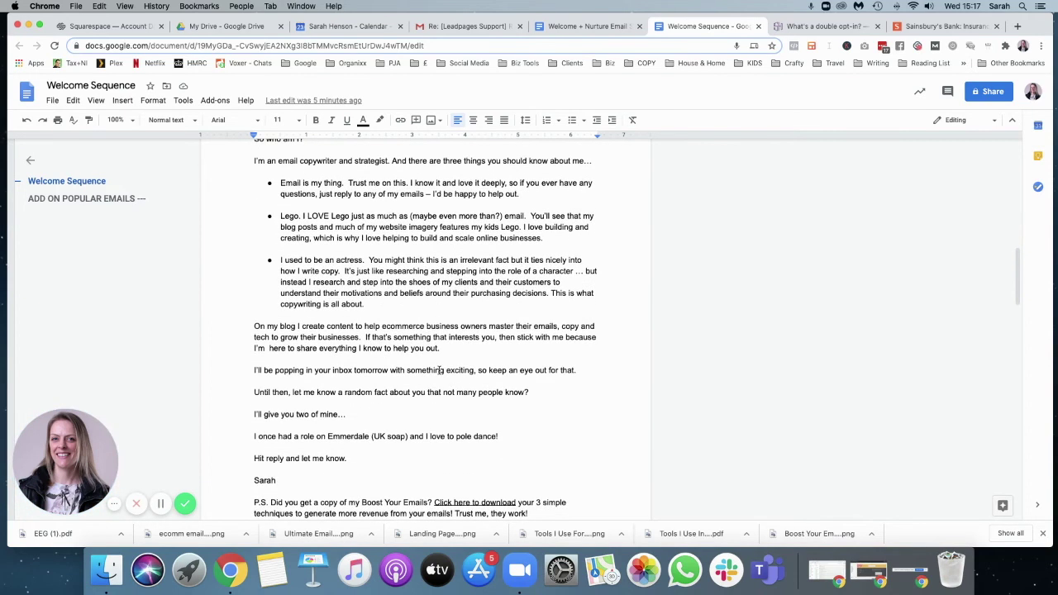
- Examine Email #1's closing paragraphs: the blog content pitch, the teaser for tomorrow's email and the random fact reply request
{"action": "scroll", "coordinate": [440, 370], "scroll_direction": "down", "scroll_amount": 3}
{"action": "left_click_drag", "start_coordinate": [243, 276], "coordinate": [587, 295]}
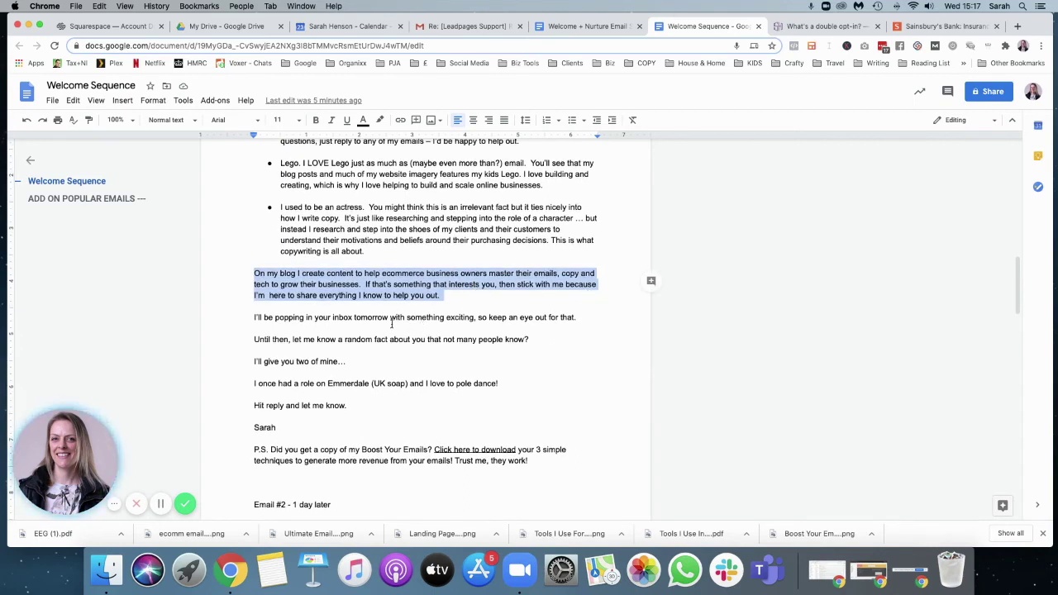
{"action": "triple_click", "coordinate": [253, 321]}
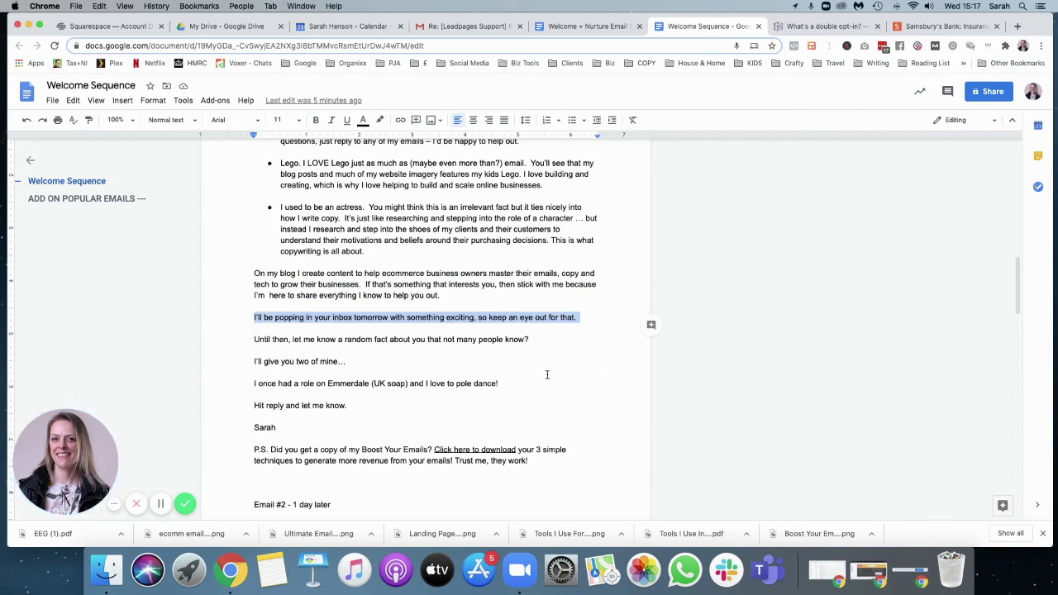
{"action": "scroll", "coordinate": [549, 374], "scroll_direction": "down", "scroll_amount": 1}
{"action": "left_click_drag", "start_coordinate": [248, 329], "coordinate": [413, 396]}
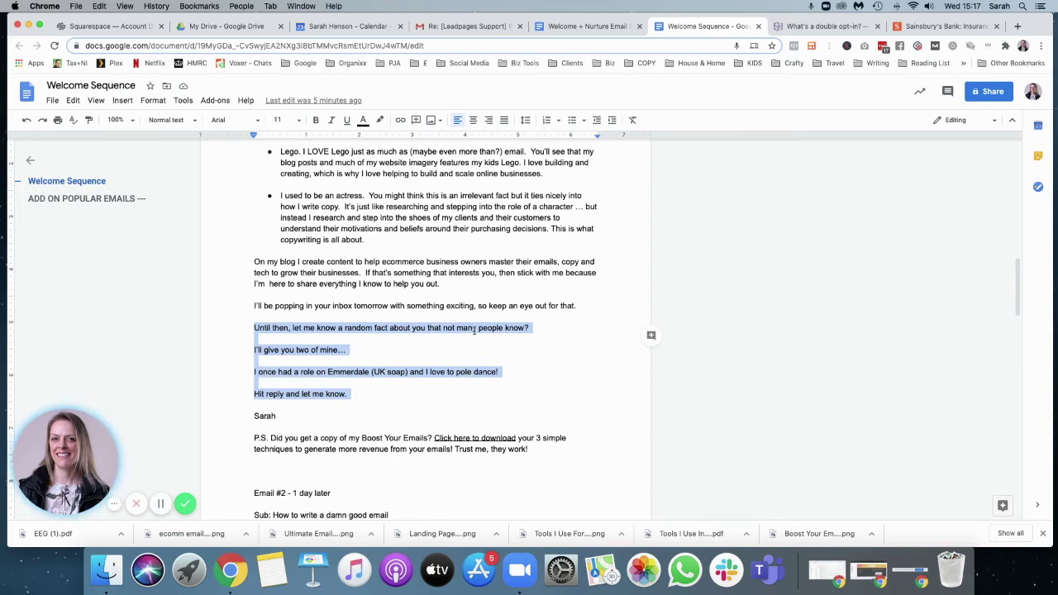
- Add the word "guide" after "Boost Your Emails" in Email #1's P.S. line
{"action": "scroll", "coordinate": [449, 359], "scroll_direction": "down", "scroll_amount": 2}
{"action": "left_click", "coordinate": [256, 388]}
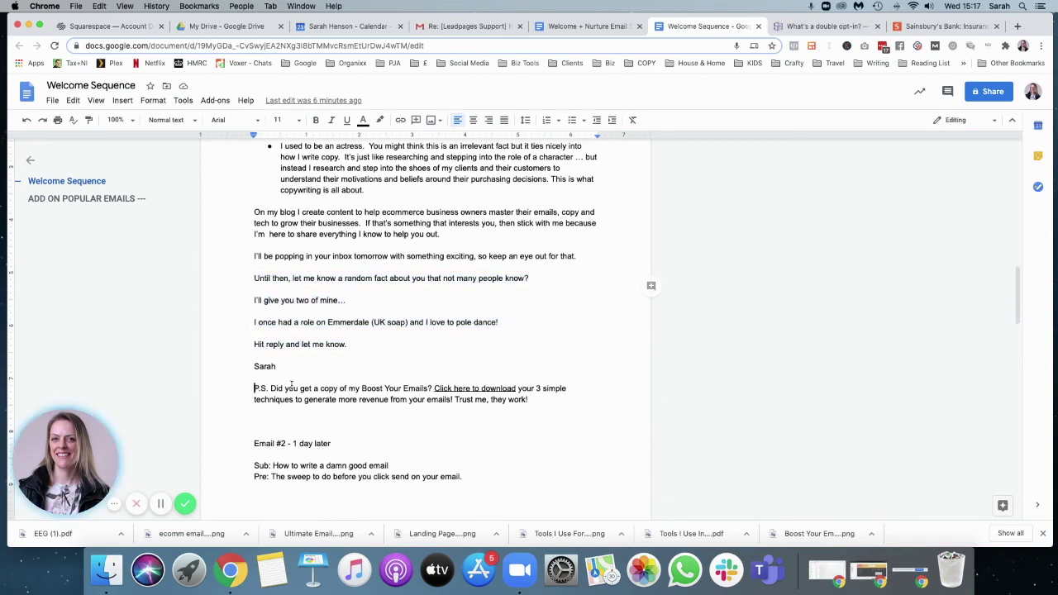
{"action": "left_click_drag", "start_coordinate": [291, 385], "coordinate": [577, 398]}
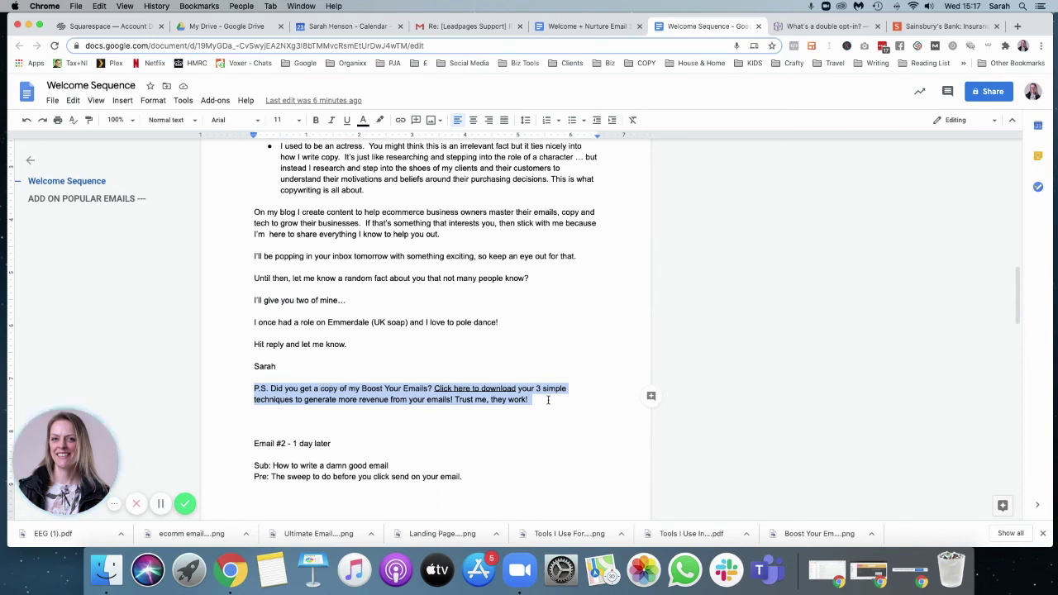
{"action": "left_click", "coordinate": [429, 388]}
{"action": "type", "text": "guide"}
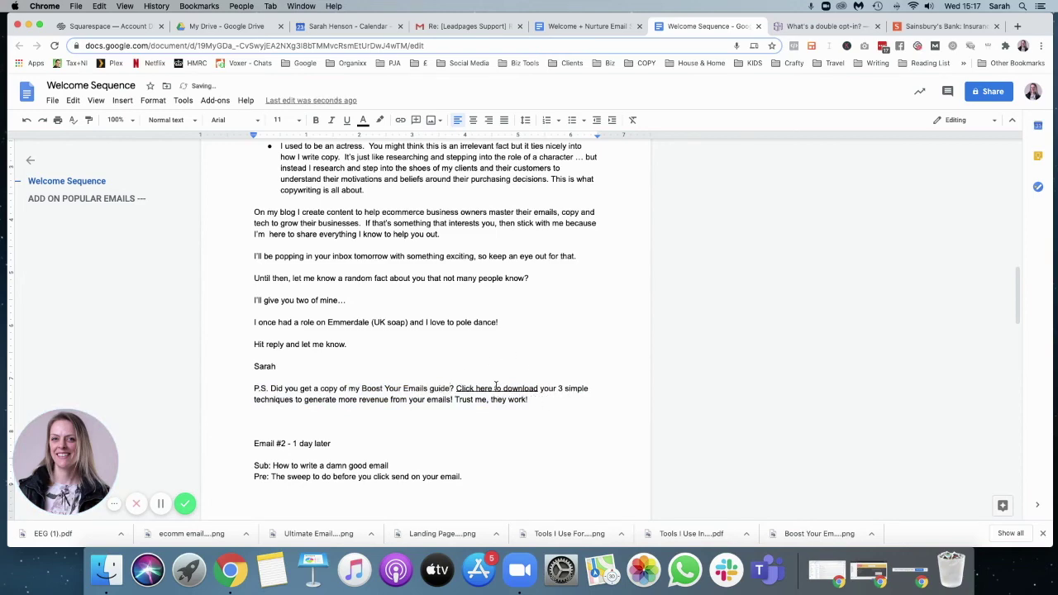
- Read through Email #2, from its subject and preview lines to the body's checklist pitch and "You can download the checklist here."
{"action": "scroll", "coordinate": [530, 397], "scroll_direction": "down", "scroll_amount": 3}
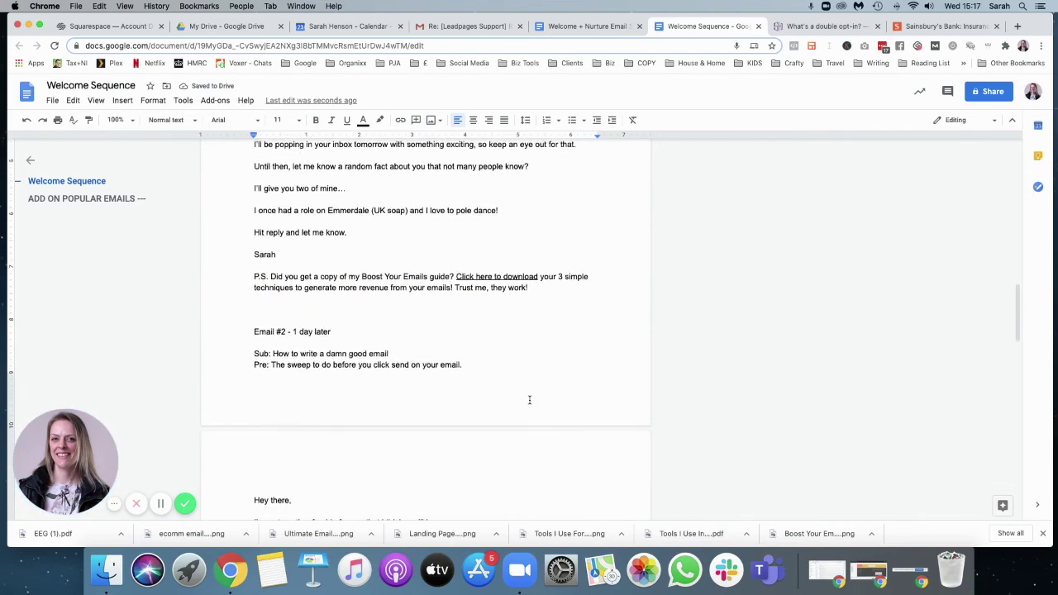
{"action": "scroll", "coordinate": [529, 399], "scroll_direction": "down", "scroll_amount": 4}
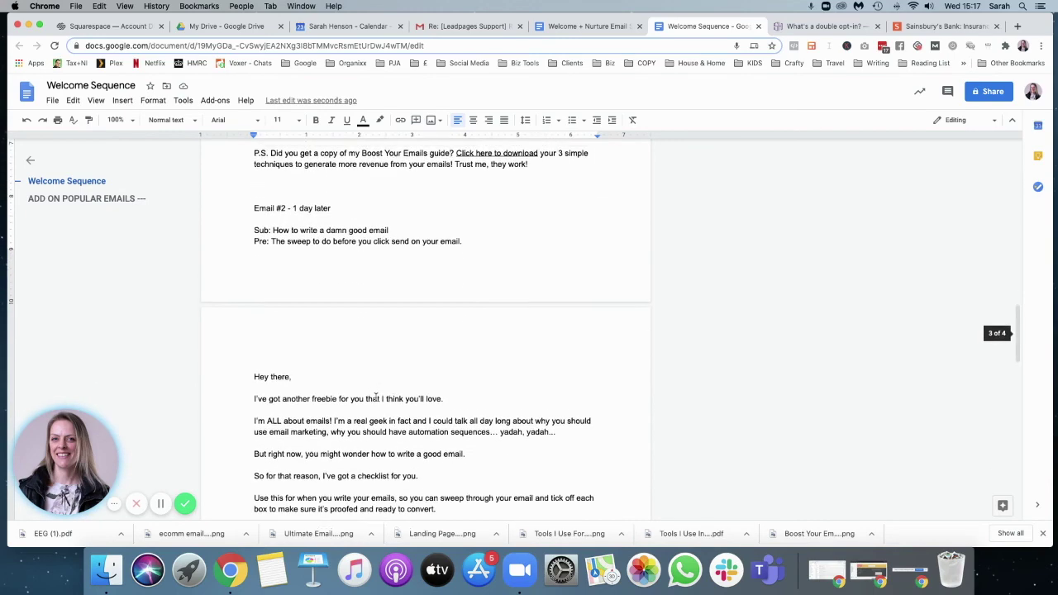
{"action": "scroll", "coordinate": [481, 362], "scroll_direction": "down", "scroll_amount": 1}
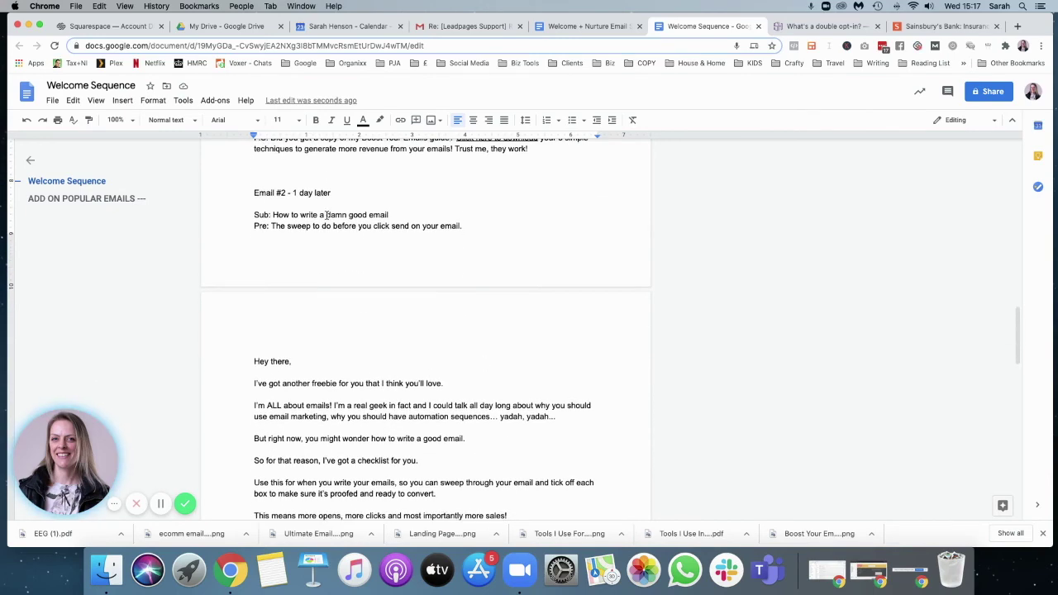
{"action": "left_click_drag", "start_coordinate": [464, 225], "coordinate": [250, 216]}
{"action": "scroll", "coordinate": [478, 272], "scroll_direction": "down", "scroll_amount": 1}
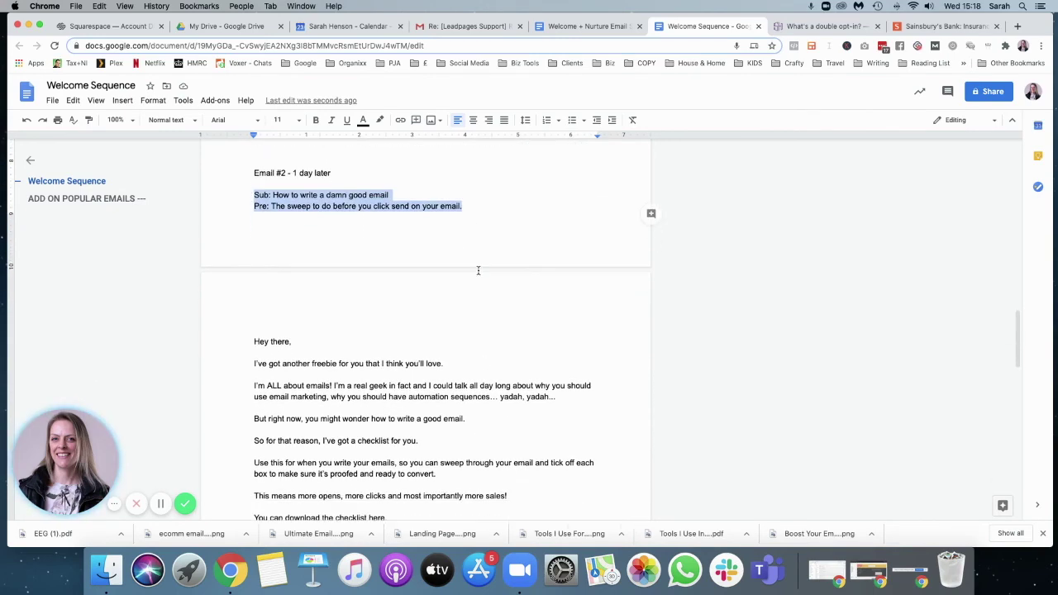
{"action": "scroll", "coordinate": [464, 274], "scroll_direction": "down", "scroll_amount": 2}
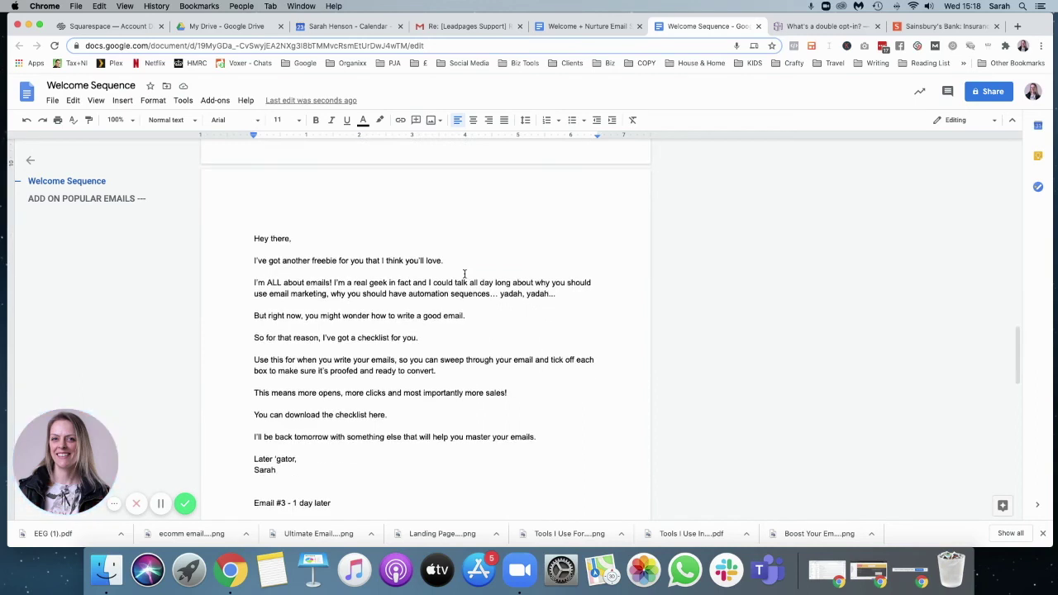
{"action": "left_click", "coordinate": [252, 239]}
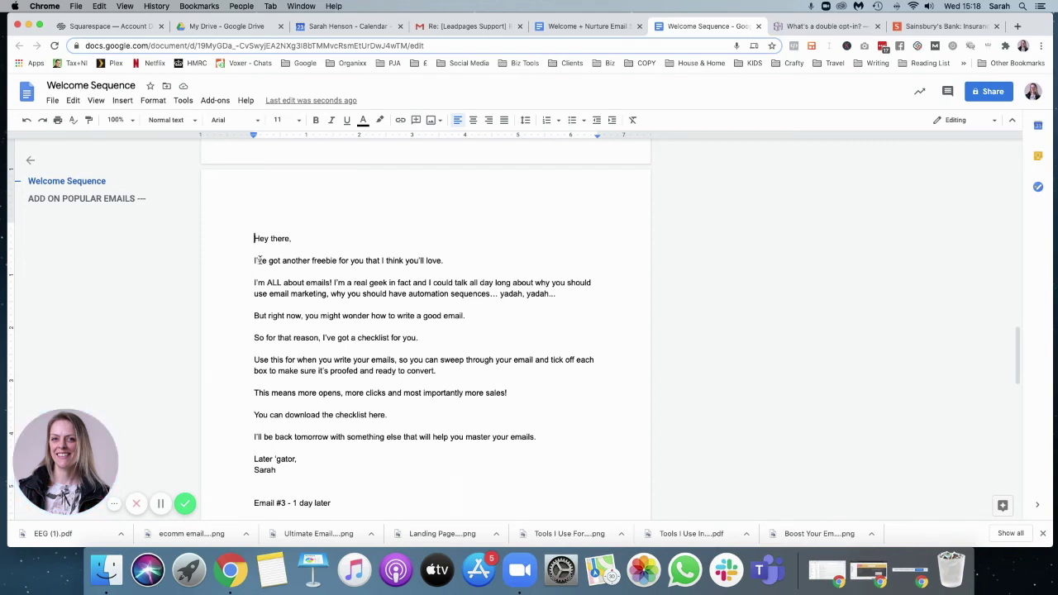
{"action": "left_click_drag", "start_coordinate": [255, 282], "coordinate": [332, 282]}
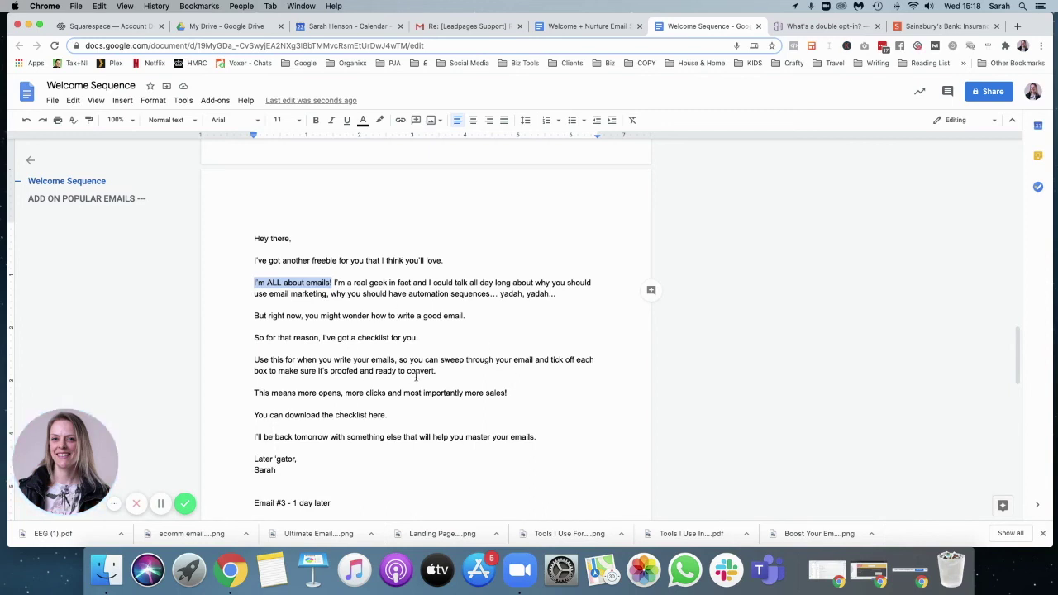
{"action": "left_click_drag", "start_coordinate": [398, 371], "coordinate": [436, 372]}
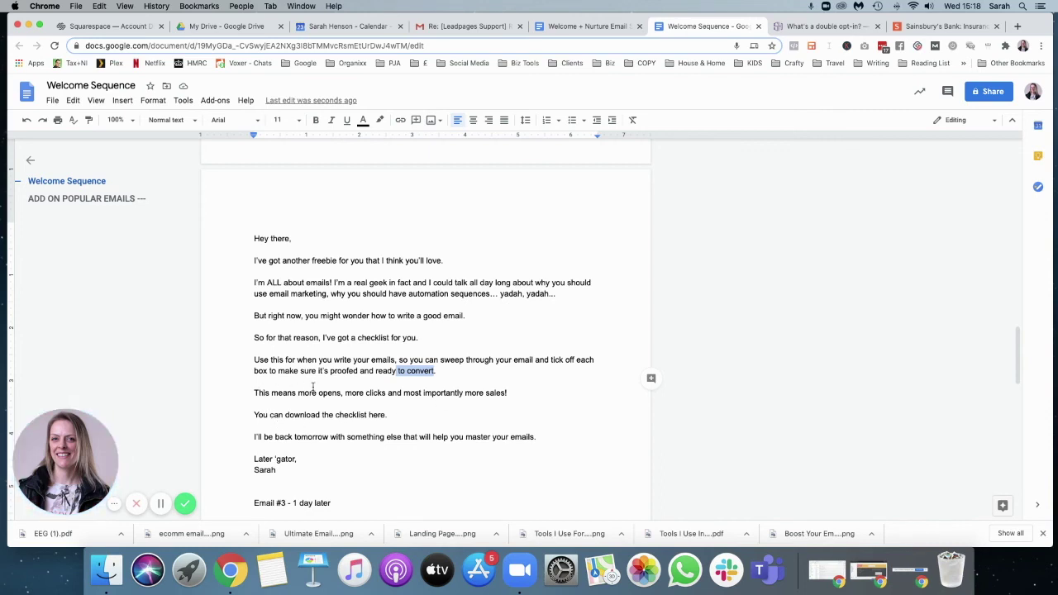
{"action": "left_click_drag", "start_coordinate": [253, 415], "coordinate": [491, 408]}
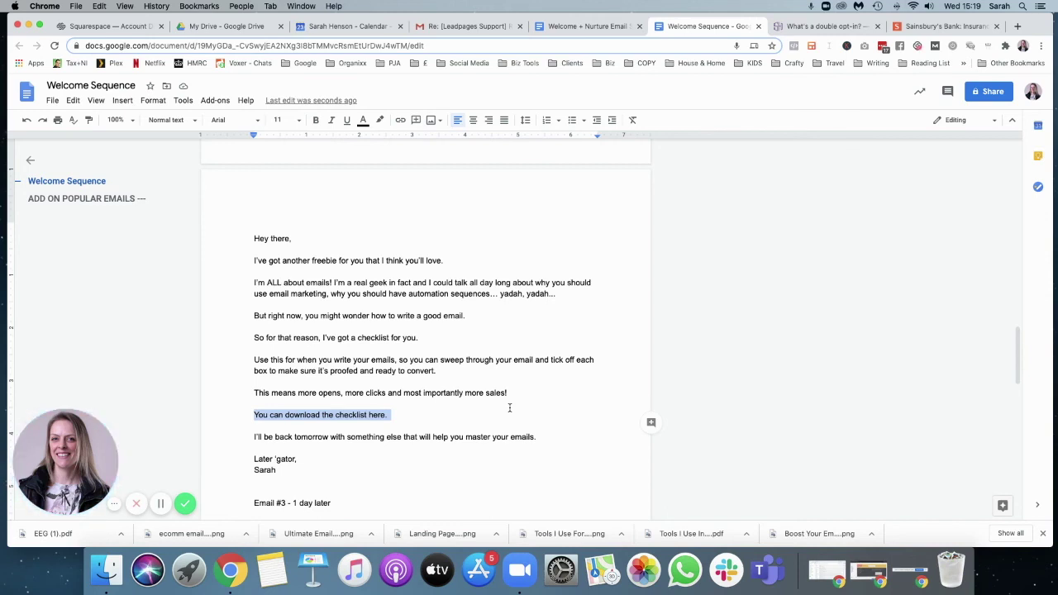
- Compare the wording style of Email #2's subject line with Email #1's subject and preview lines
{"action": "scroll", "coordinate": [509, 408], "scroll_direction": "up", "scroll_amount": 3}
{"action": "left_click_drag", "start_coordinate": [273, 176], "coordinate": [402, 178]}
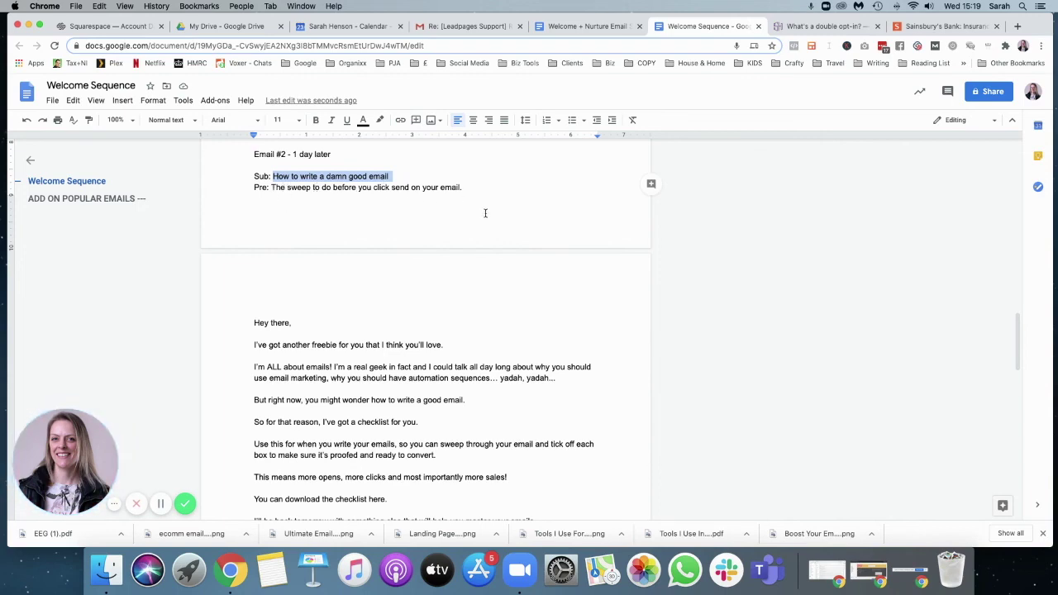
{"action": "scroll", "coordinate": [482, 221], "scroll_direction": "up", "scroll_amount": 1}
{"action": "scroll", "coordinate": [484, 223], "scroll_direction": "up", "scroll_amount": 2}
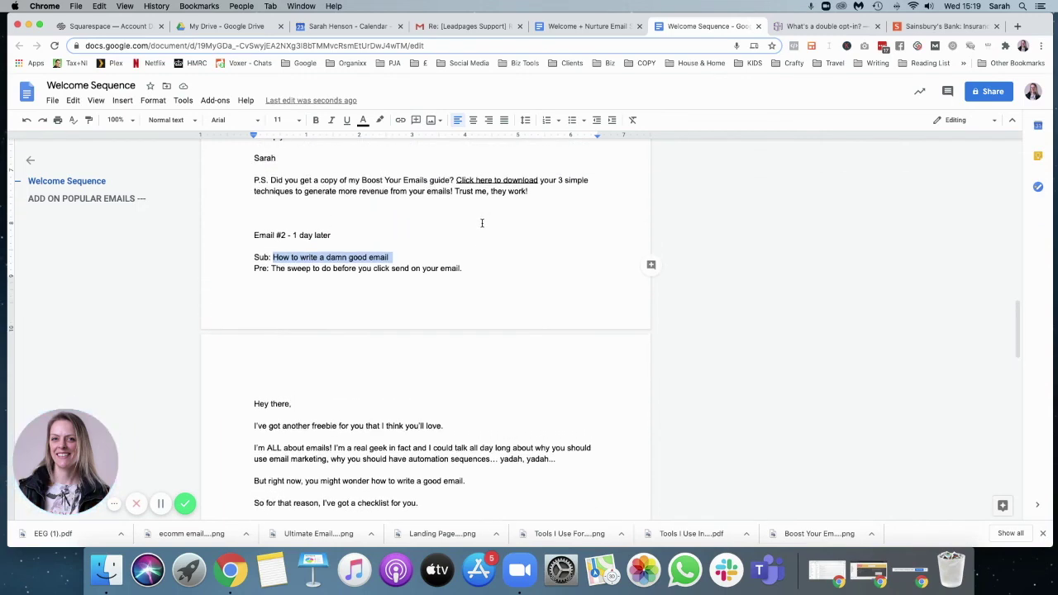
{"action": "scroll", "coordinate": [485, 255], "scroll_direction": "up", "scroll_amount": 1}
{"action": "left_click", "coordinate": [278, 267]}
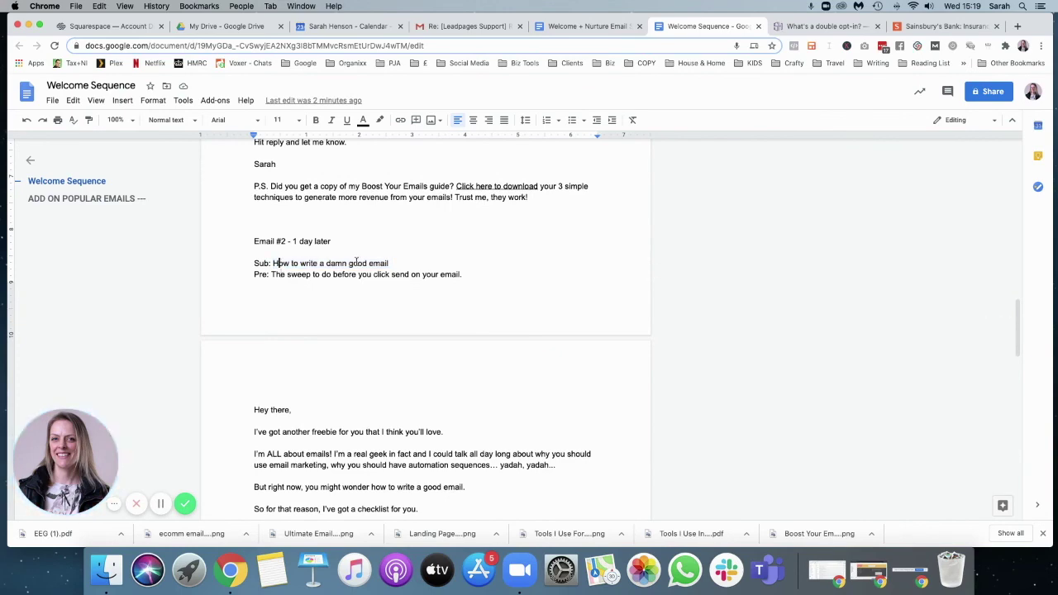
{"action": "scroll", "coordinate": [602, 253], "scroll_direction": "up", "scroll_amount": 10}
{"action": "scroll", "coordinate": [601, 253], "scroll_direction": "up", "scroll_amount": 20}
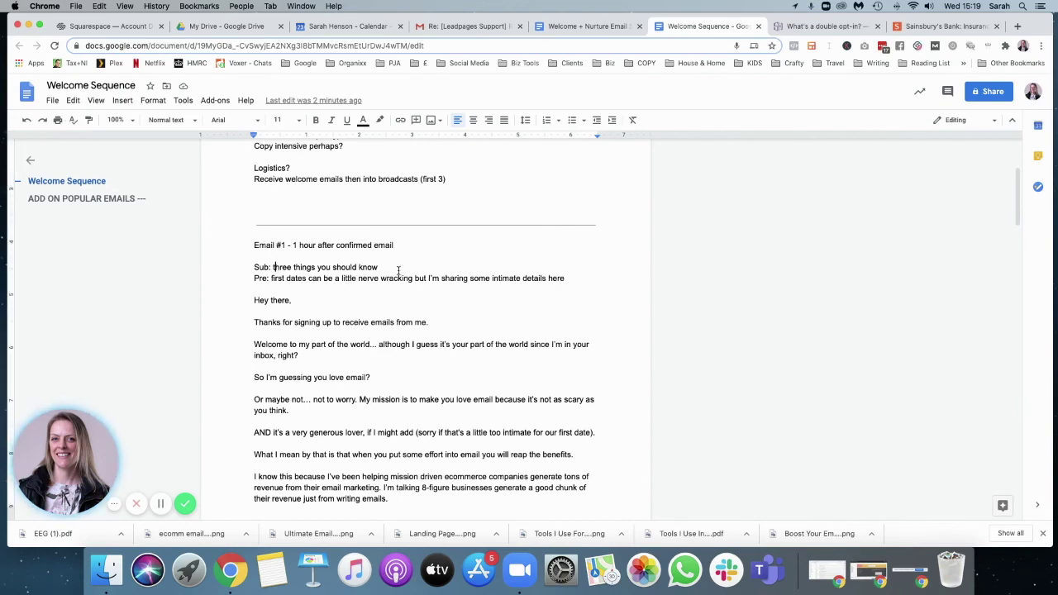
{"action": "scroll", "coordinate": [333, 261], "scroll_direction": "down", "scroll_amount": 1}
{"action": "scroll", "coordinate": [346, 241], "scroll_direction": "down", "scroll_amount": 20}
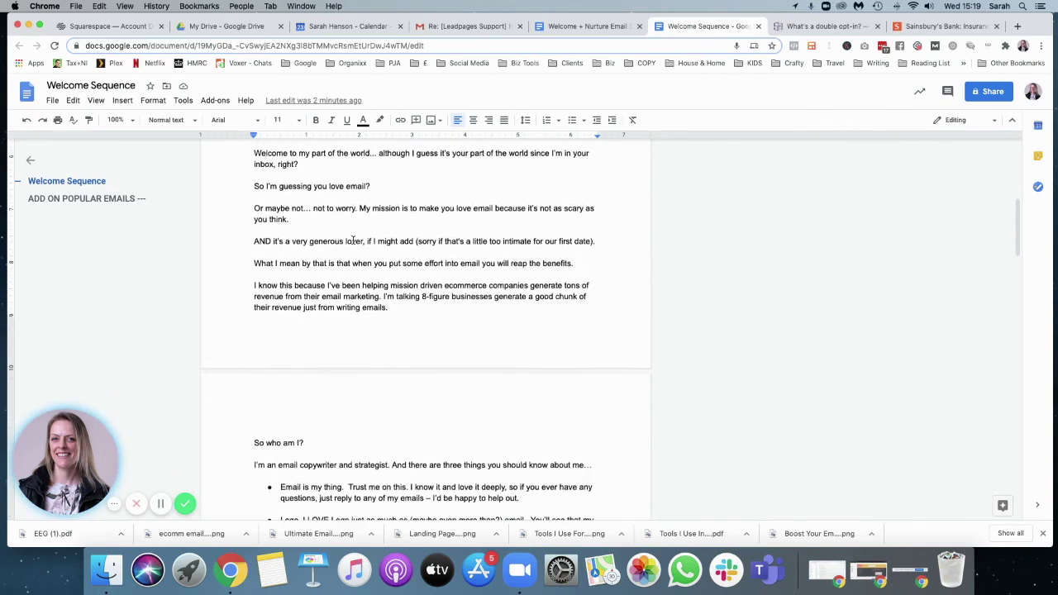
{"action": "scroll", "coordinate": [353, 240], "scroll_direction": "down", "scroll_amount": 2}
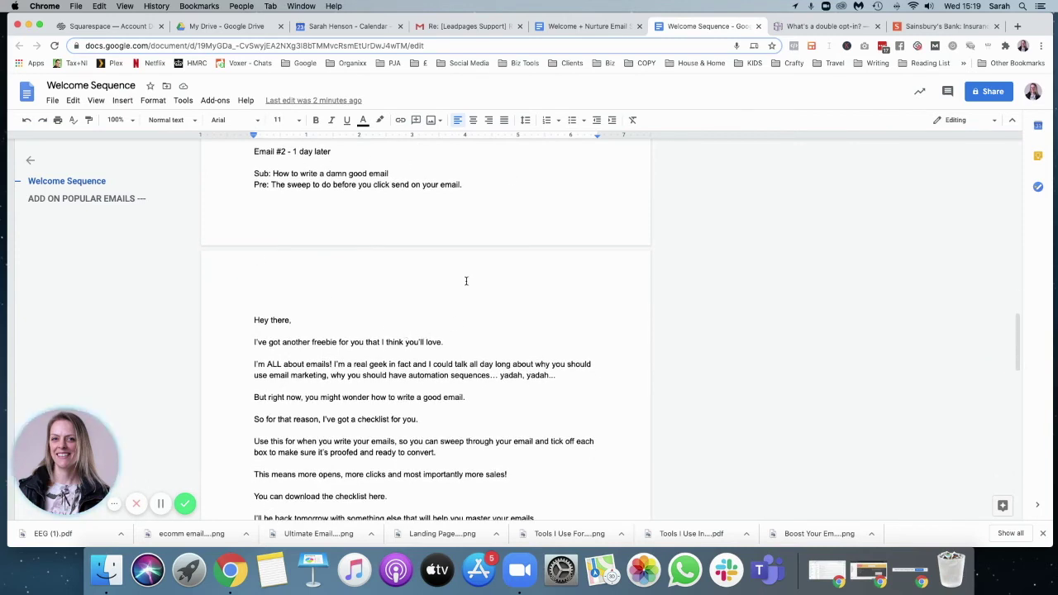
{"action": "scroll", "coordinate": [463, 284], "scroll_direction": "down", "scroll_amount": 7}
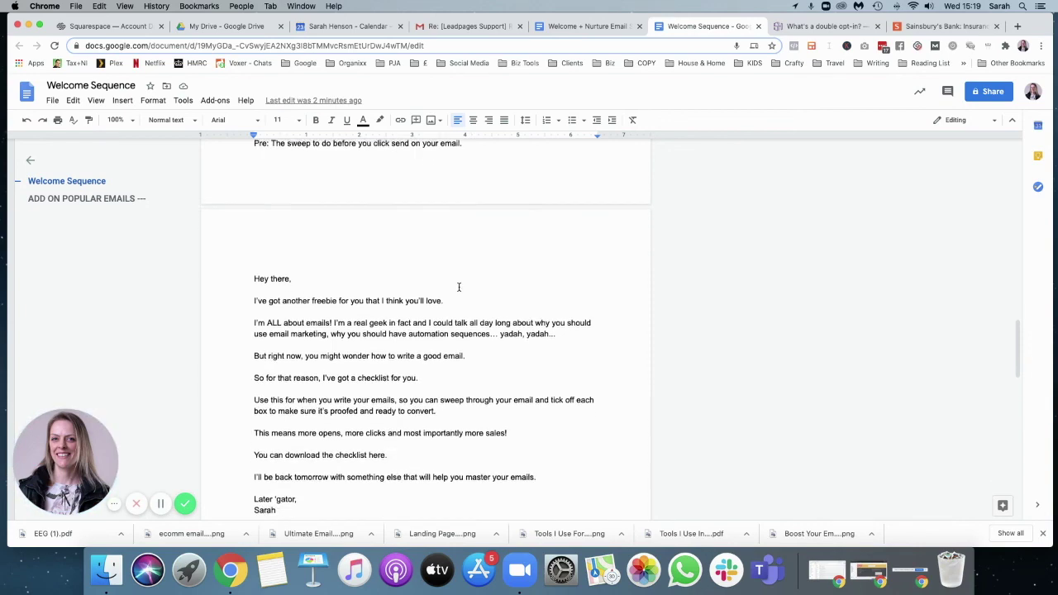
- Examine Email #2's sign-off and Email #3's subject, preview and opening lines down to the Lego imagery sentence
{"action": "scroll", "coordinate": [459, 287], "scroll_direction": "down", "scroll_amount": 3}
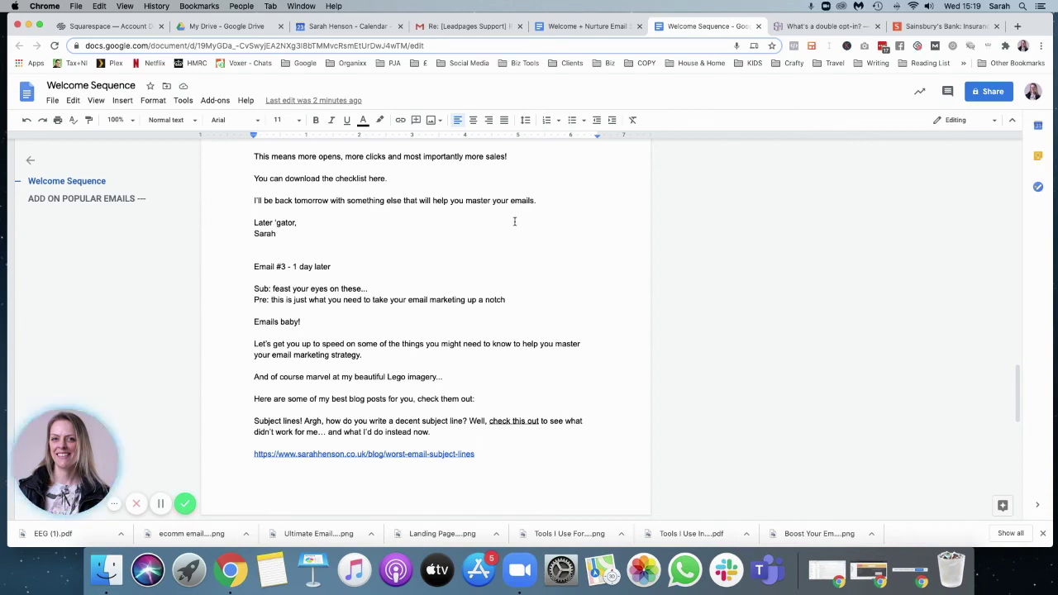
{"action": "scroll", "coordinate": [382, 312], "scroll_direction": "down", "scroll_amount": 2}
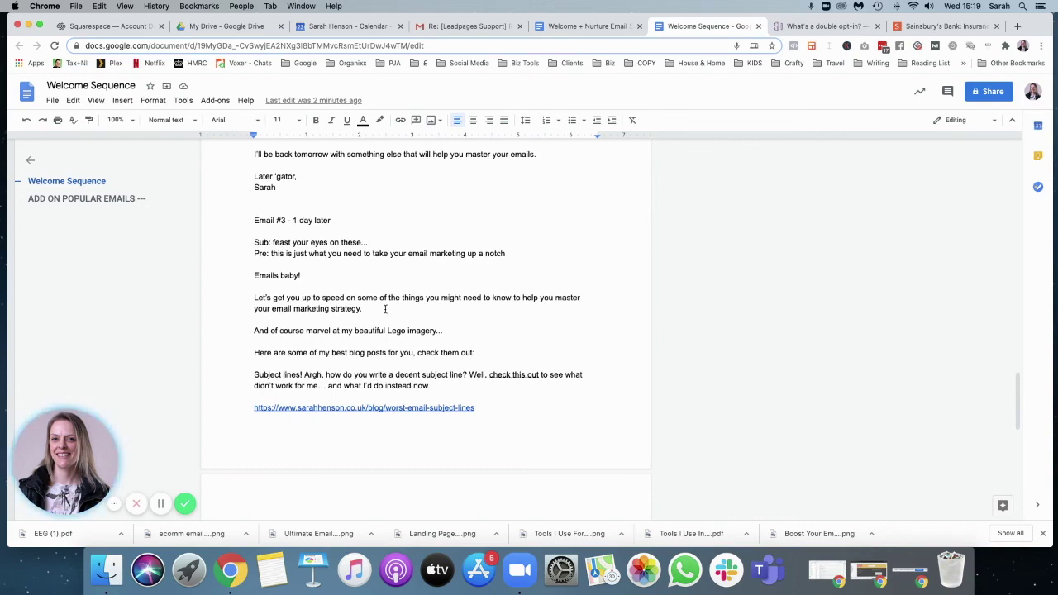
{"action": "scroll", "coordinate": [384, 308], "scroll_direction": "up", "scroll_amount": 1}
{"action": "scroll", "coordinate": [383, 308], "scroll_direction": "down", "scroll_amount": 6}
{"action": "scroll", "coordinate": [383, 308], "scroll_direction": "up", "scroll_amount": 6}
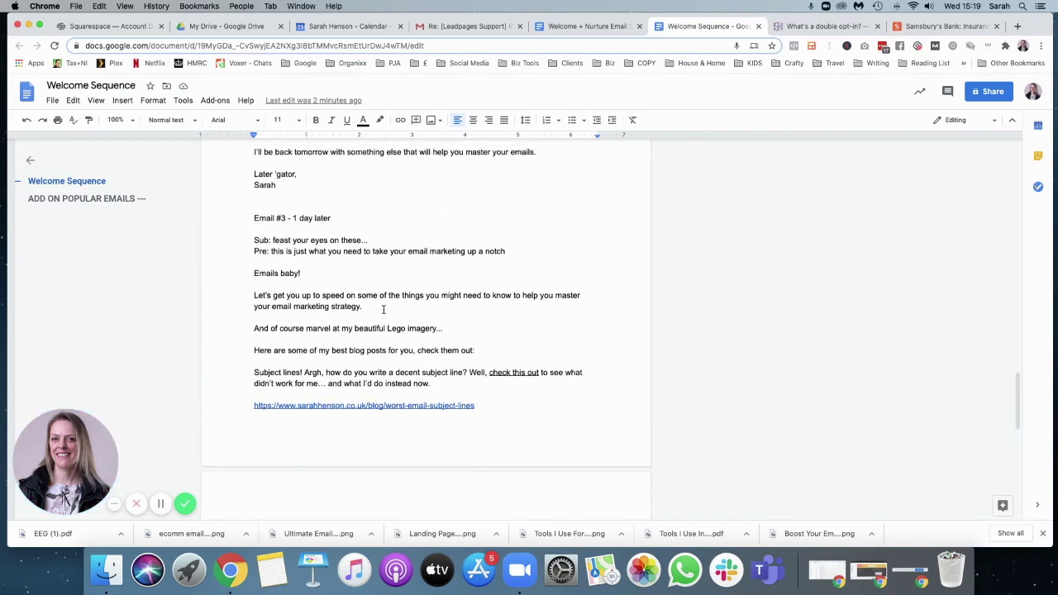
{"action": "scroll", "coordinate": [383, 309], "scroll_direction": "up", "scroll_amount": 1}
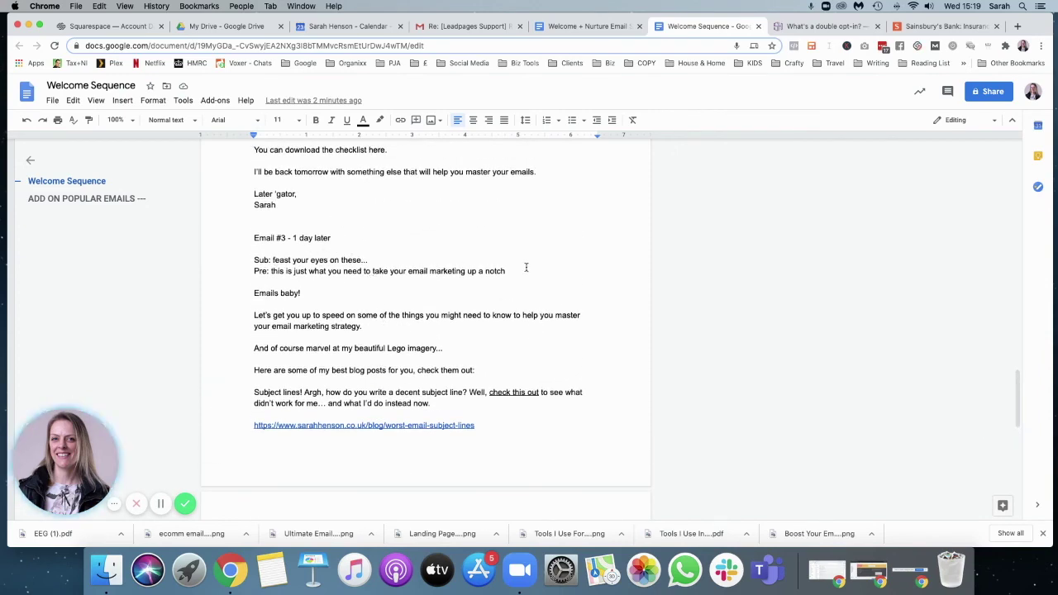
{"action": "scroll", "coordinate": [441, 271], "scroll_direction": "down", "scroll_amount": 1}
{"action": "scroll", "coordinate": [507, 277], "scroll_direction": "down", "scroll_amount": 1}
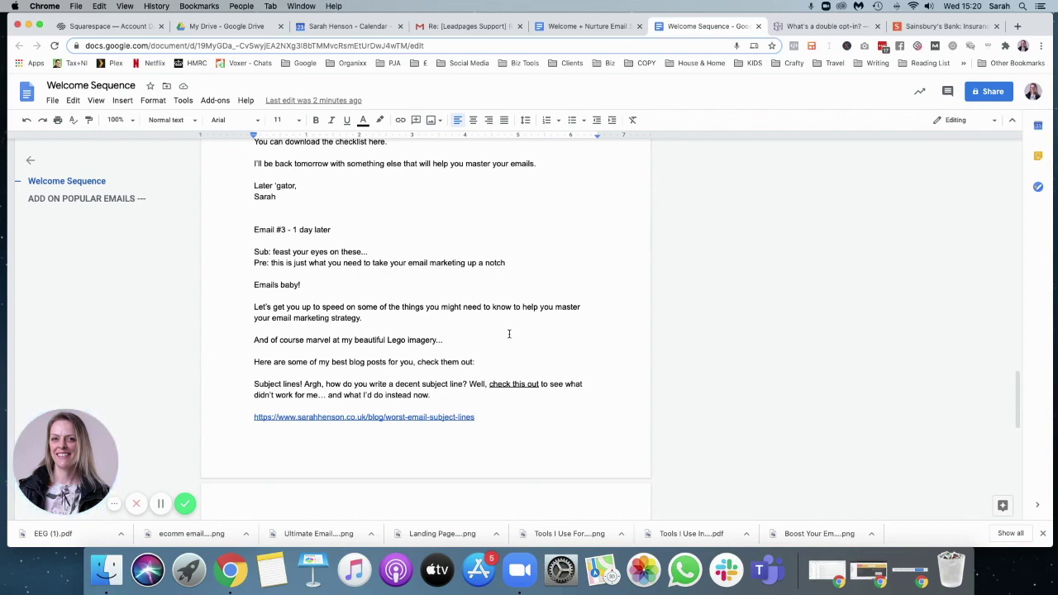
{"action": "scroll", "coordinate": [510, 333], "scroll_direction": "down", "scroll_amount": 2}
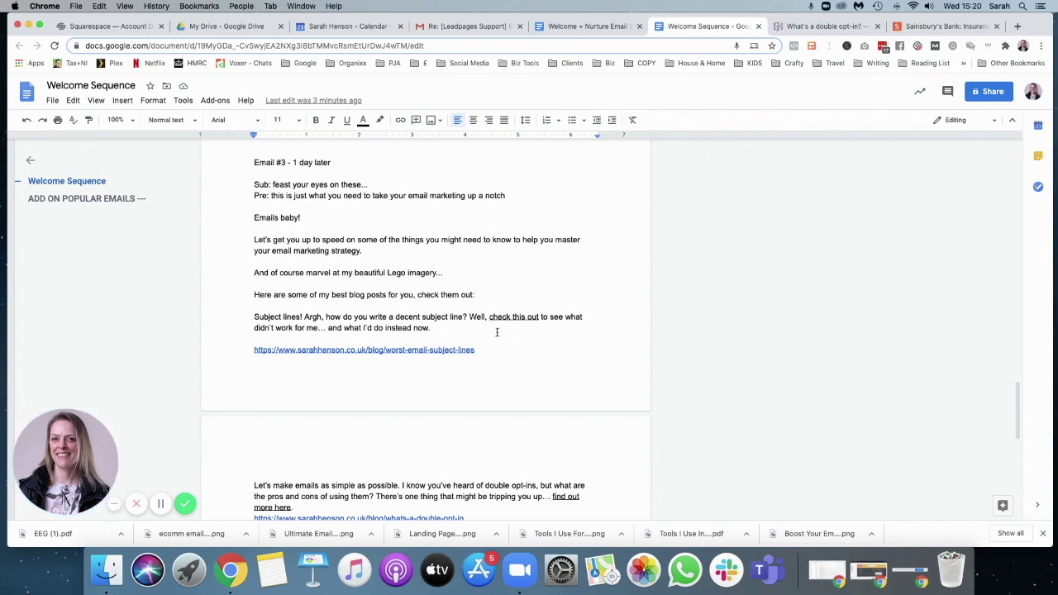
{"action": "left_click", "coordinate": [449, 272]}
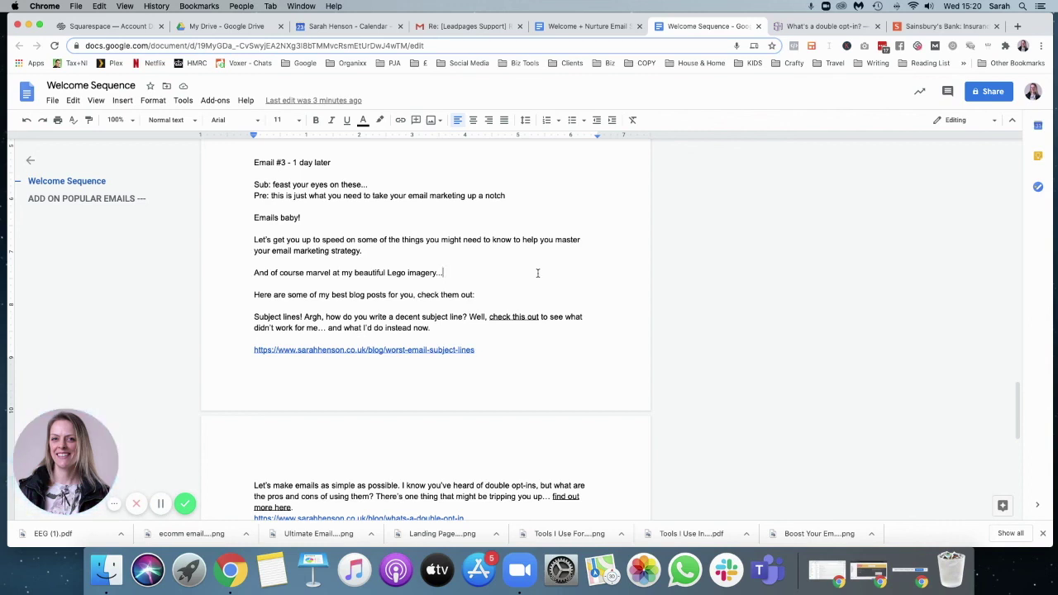
- Examine Email #3's first blog blurb about subject lines, including its blog URL and the underlined "check this out" link text
{"action": "left_click_drag", "start_coordinate": [253, 318], "coordinate": [444, 328]}
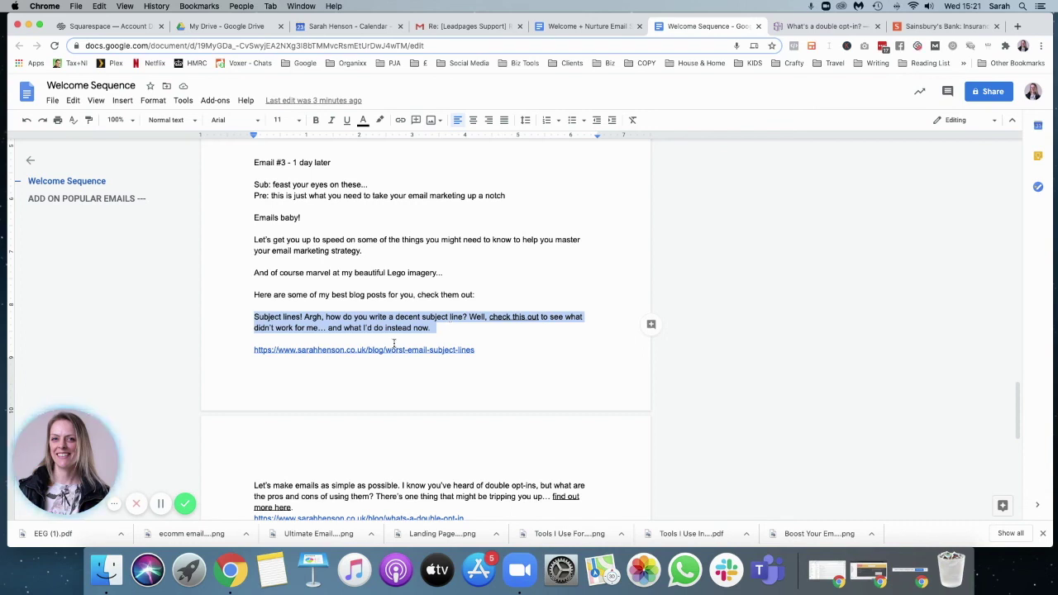
{"action": "left_click", "coordinate": [475, 350]}
{"action": "left_click_drag", "start_coordinate": [476, 350], "coordinate": [245, 349]}
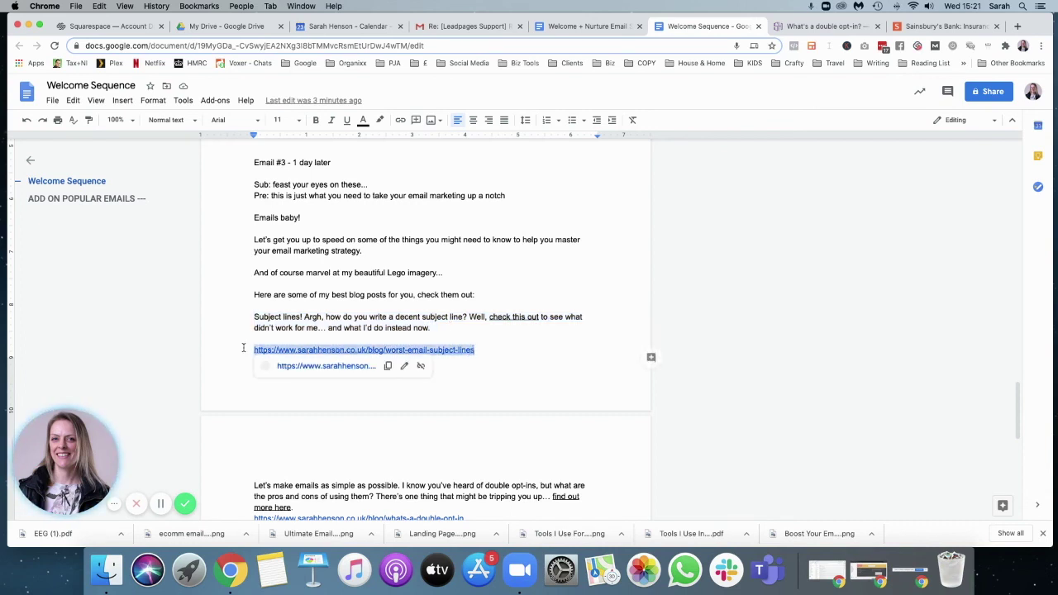
{"action": "left_click", "coordinate": [340, 334]}
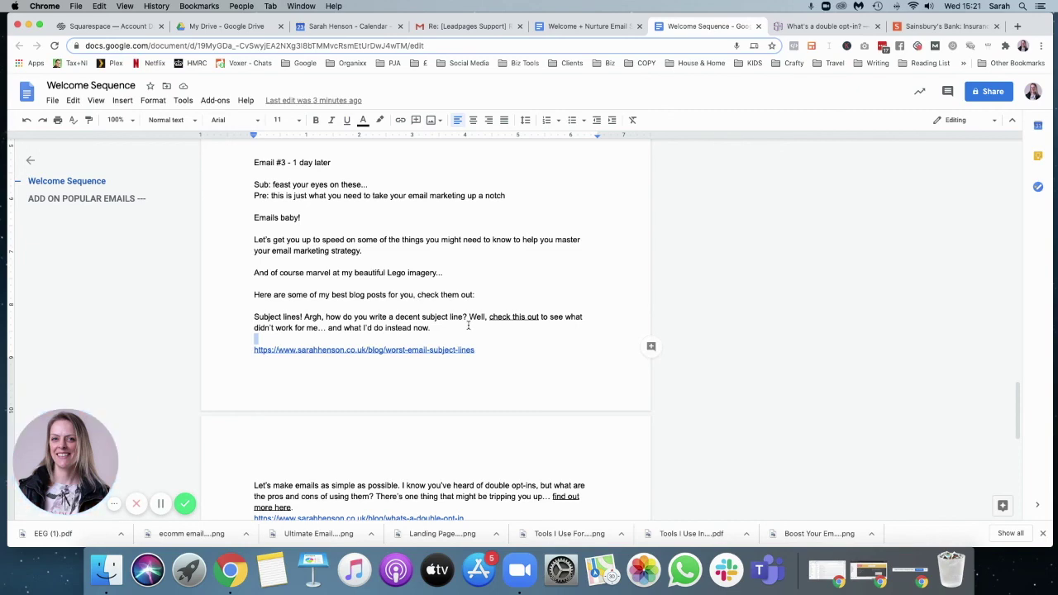
{"action": "scroll", "coordinate": [499, 323], "scroll_direction": "down", "scroll_amount": 1}
{"action": "scroll", "coordinate": [499, 324], "scroll_direction": "down", "scroll_amount": 2}
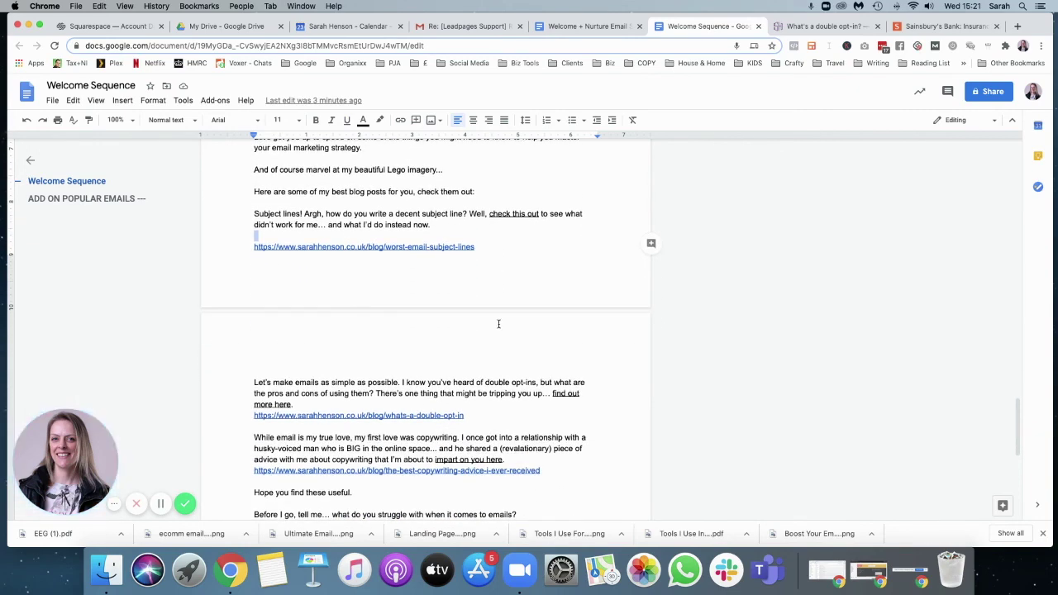
{"action": "left_click", "coordinate": [514, 214]}
{"action": "left_click_drag", "start_coordinate": [489, 214], "coordinate": [539, 214]}
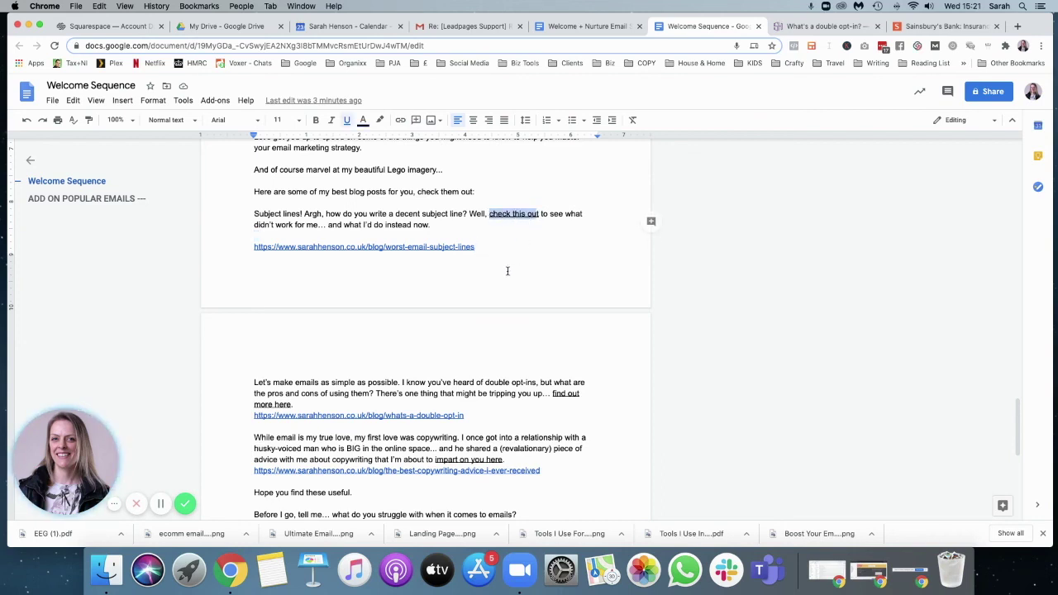
- Examine Email #3's double opt-in blurb, its "There's one thing that might be tripping you up" teaser and "find out more here" link text
{"action": "scroll", "coordinate": [508, 267], "scroll_direction": "down", "scroll_amount": 3}
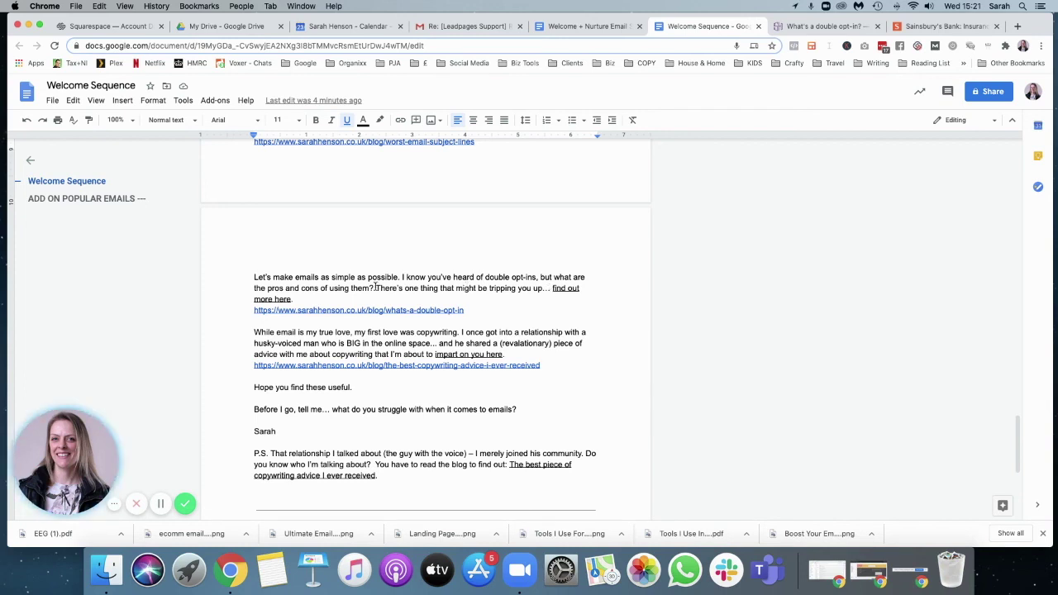
{"action": "left_click_drag", "start_coordinate": [376, 288], "coordinate": [546, 288]}
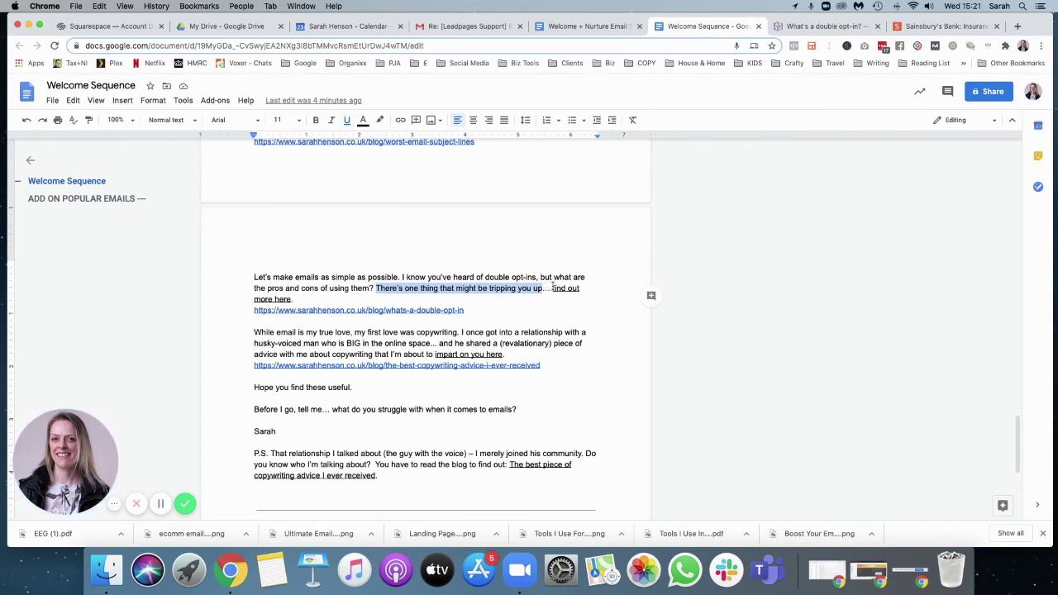
{"action": "left_click_drag", "start_coordinate": [553, 288], "coordinate": [522, 300]}
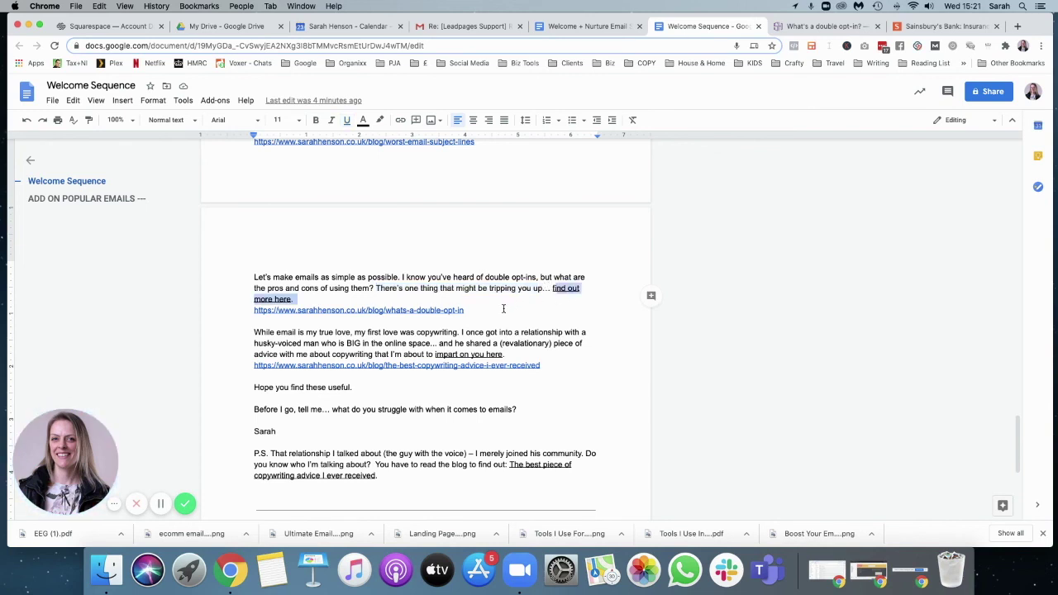
{"action": "scroll", "coordinate": [503, 308], "scroll_direction": "down", "scroll_amount": 2}
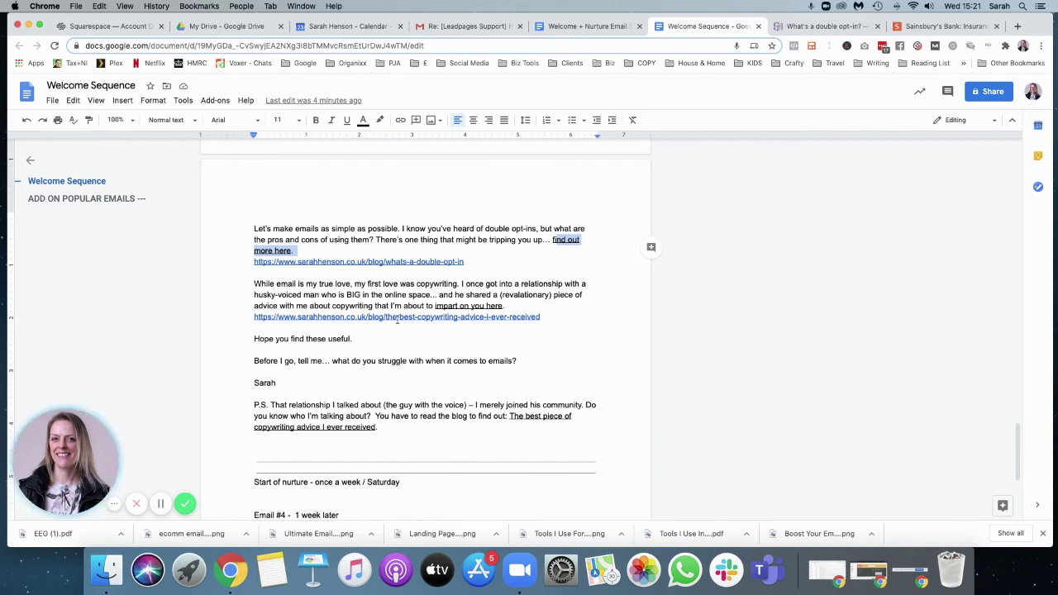
- Examine Email #3's copywriting advice blurb with its blog URL, the closing question about email struggles and the P.S
{"action": "left_click_drag", "start_coordinate": [547, 317], "coordinate": [236, 307]}
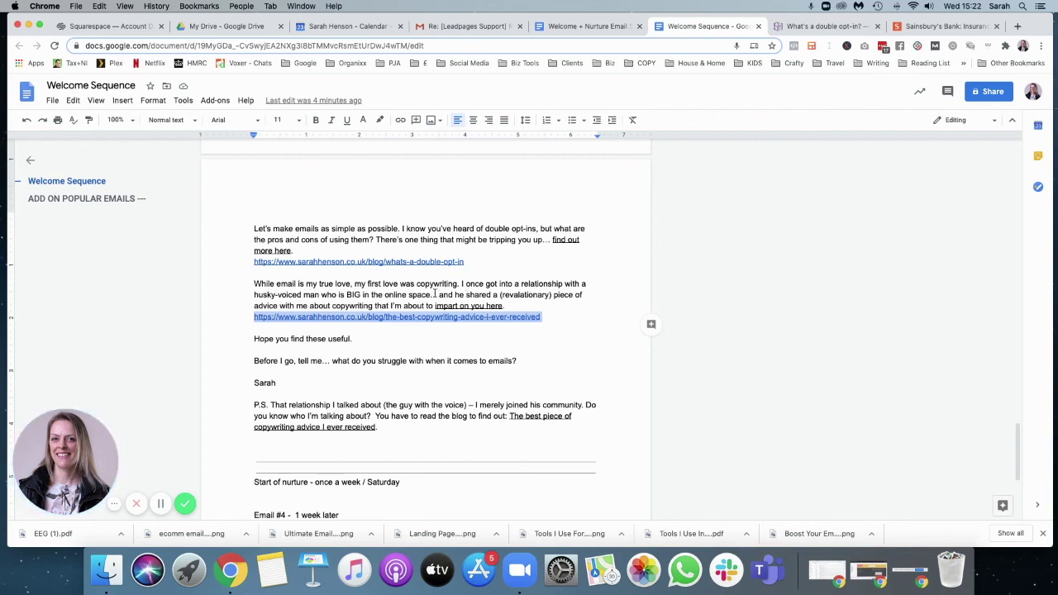
{"action": "left_click_drag", "start_coordinate": [461, 283], "coordinate": [564, 283]}
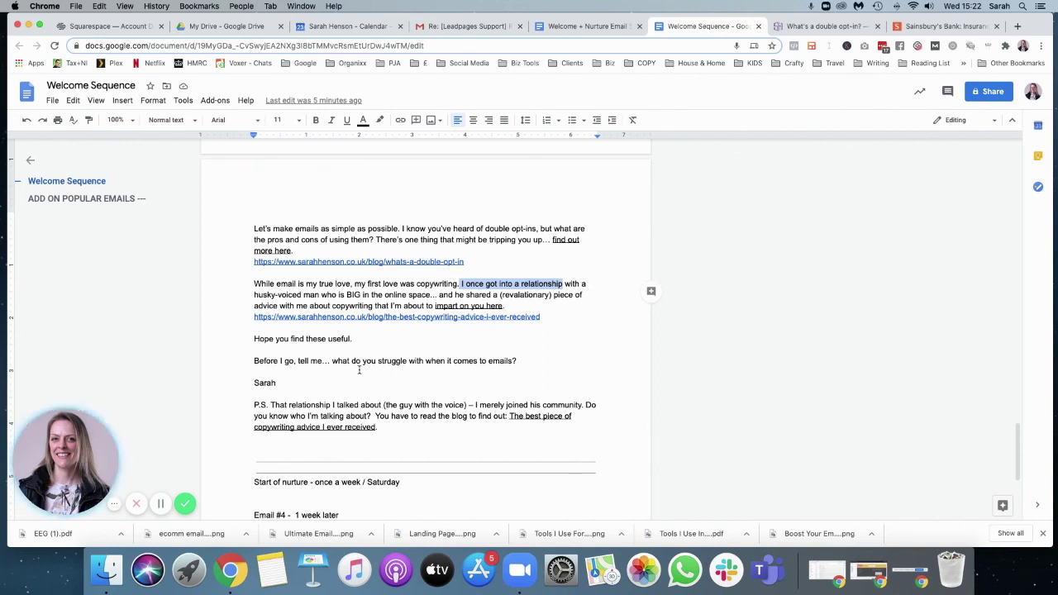
{"action": "left_click_drag", "start_coordinate": [250, 361], "coordinate": [533, 364]}
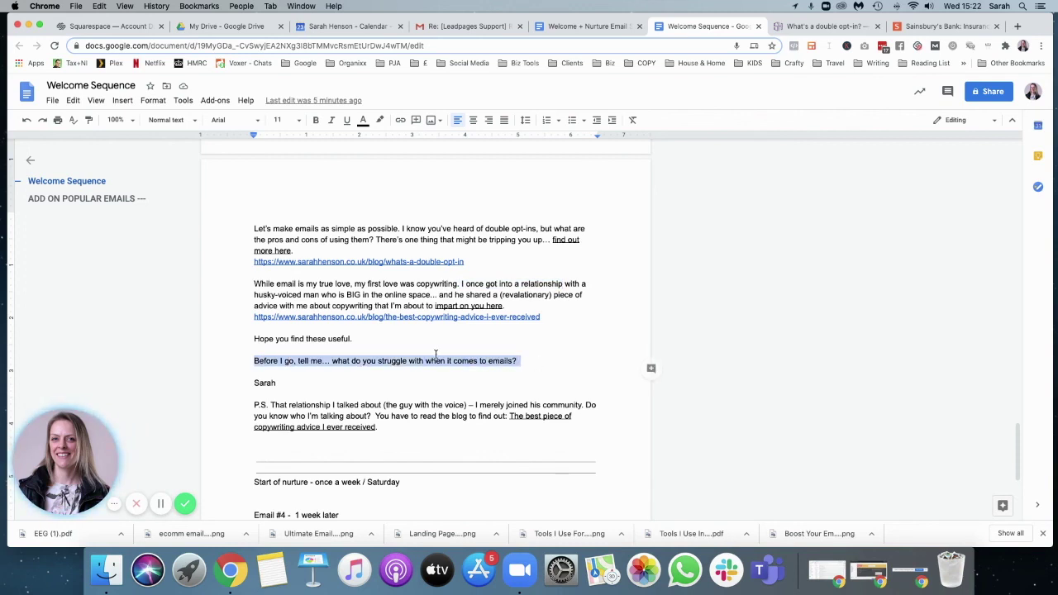
{"action": "scroll", "coordinate": [437, 359], "scroll_direction": "up", "scroll_amount": 1}
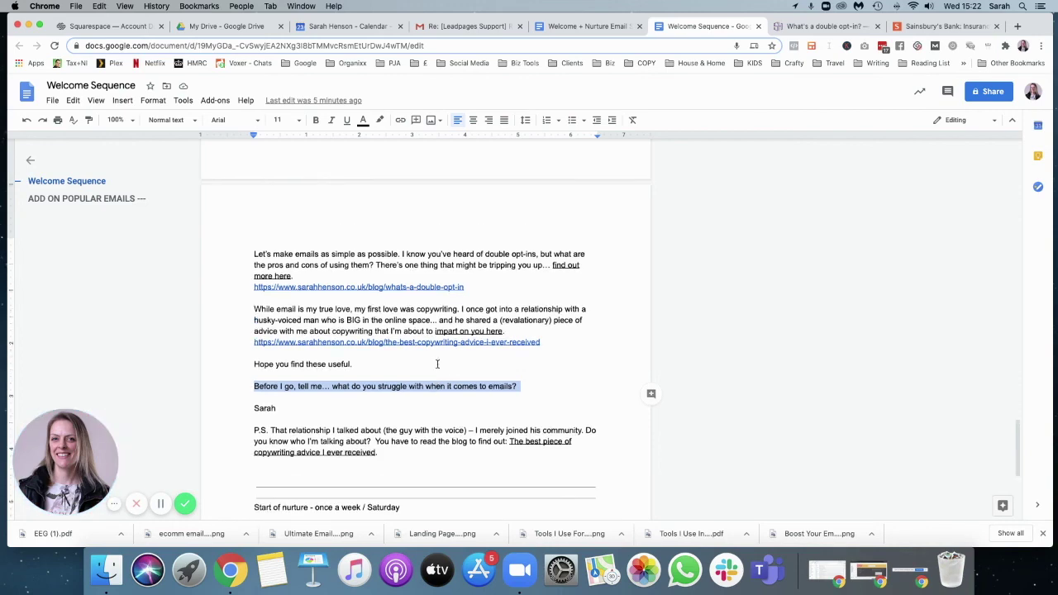
{"action": "scroll", "coordinate": [438, 364], "scroll_direction": "up", "scroll_amount": 2}
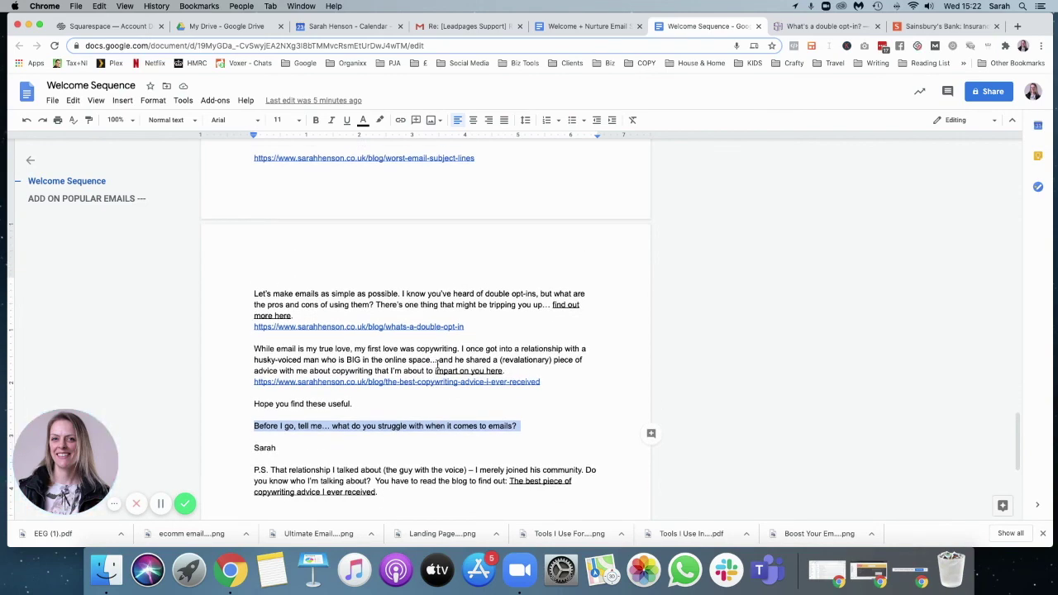
{"action": "scroll", "coordinate": [437, 364], "scroll_direction": "down", "scroll_amount": 3}
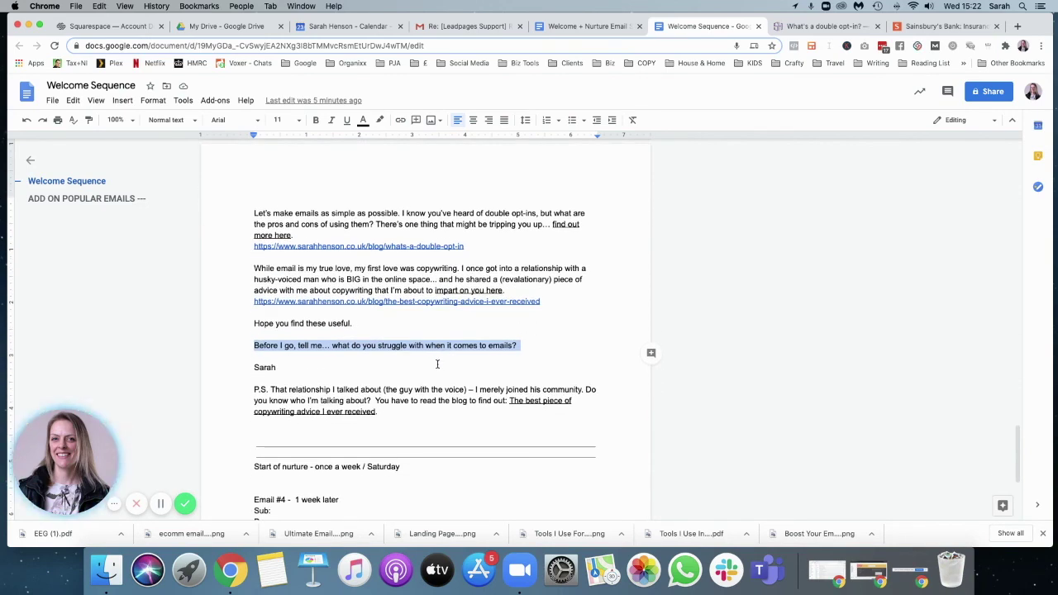
{"action": "left_click", "coordinate": [411, 415]}
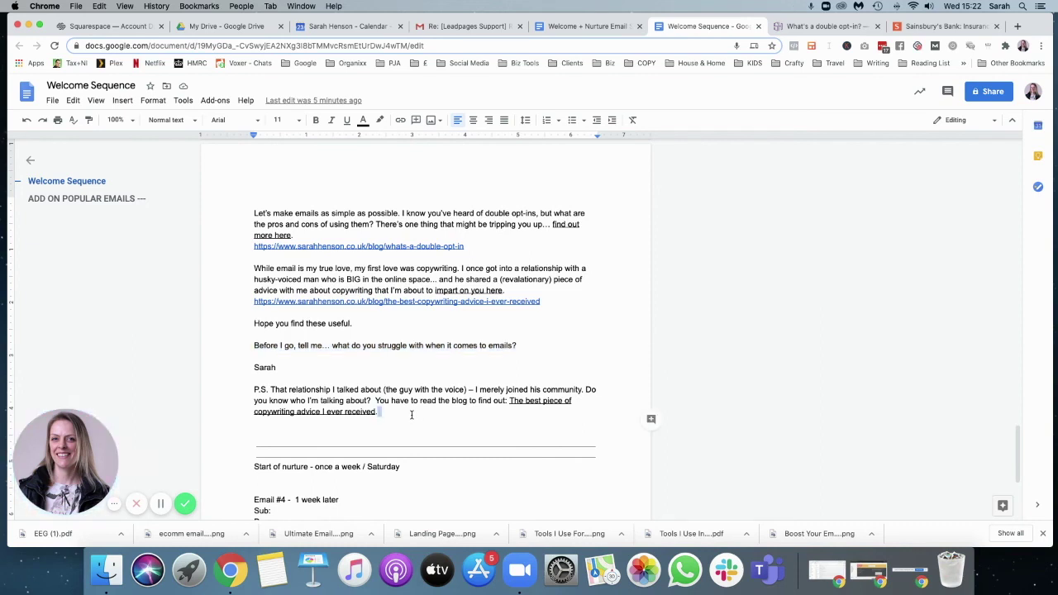
{"action": "left_click", "coordinate": [410, 415]}
- Recheck the worst-email-subject-lines blog URL under Email #3's subject line blurb
{"action": "scroll", "coordinate": [411, 334], "scroll_direction": "up", "scroll_amount": 4}
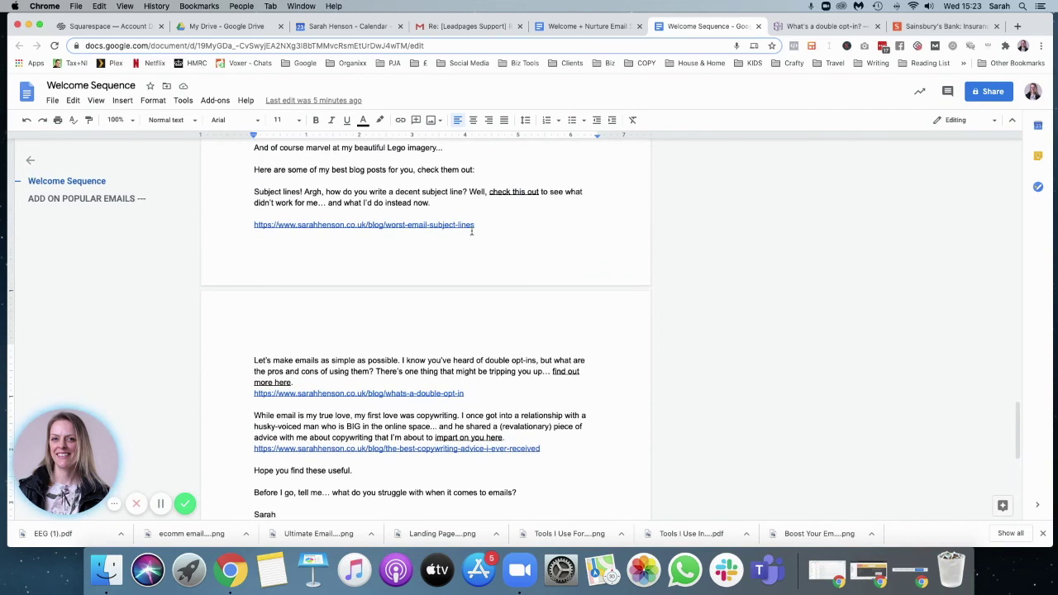
{"action": "left_click_drag", "start_coordinate": [475, 225], "coordinate": [291, 225]}
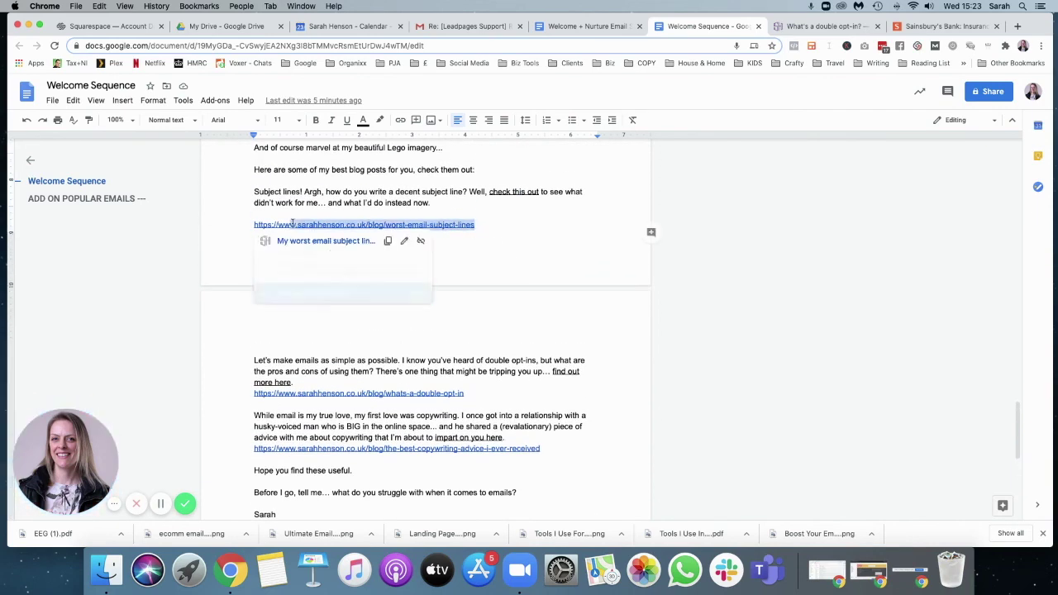
{"action": "left_click", "coordinate": [499, 234]}
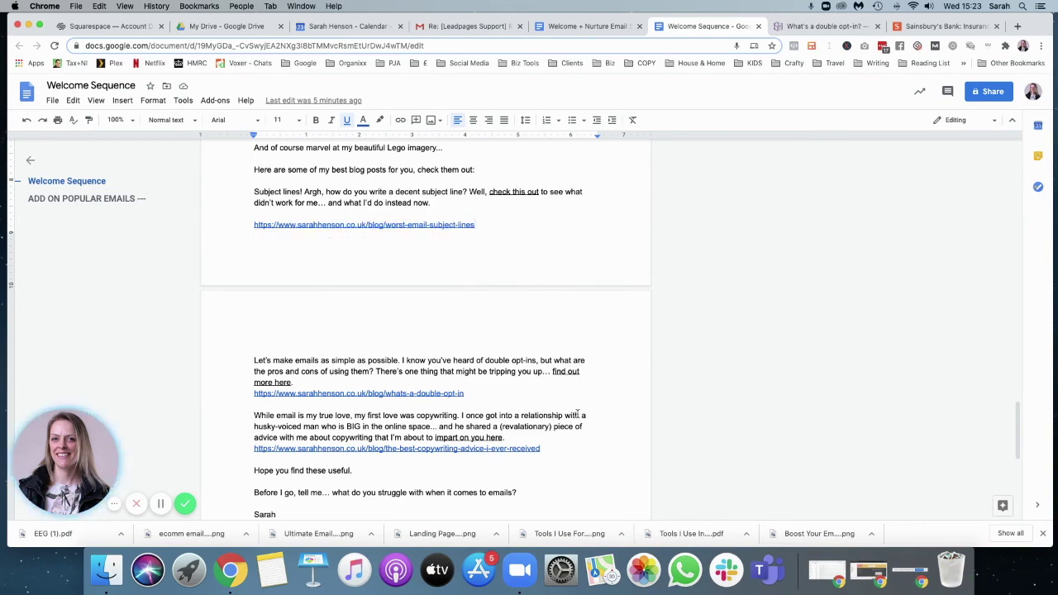
- Review the nurture outline and delete the extra blank lines between Email #4's opening question and "ADD ON POPULAR EMAILS ---"
{"action": "scroll", "coordinate": [577, 411], "scroll_direction": "down", "scroll_amount": 10}
{"action": "left_click_drag", "start_coordinate": [243, 249], "coordinate": [414, 397]}
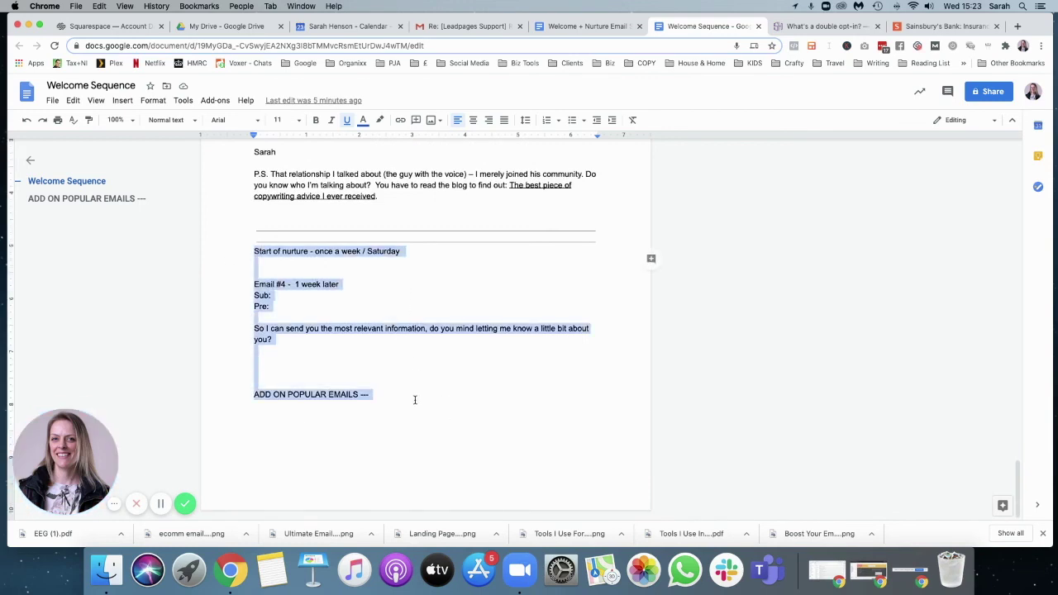
{"action": "left_click", "coordinate": [383, 351]}
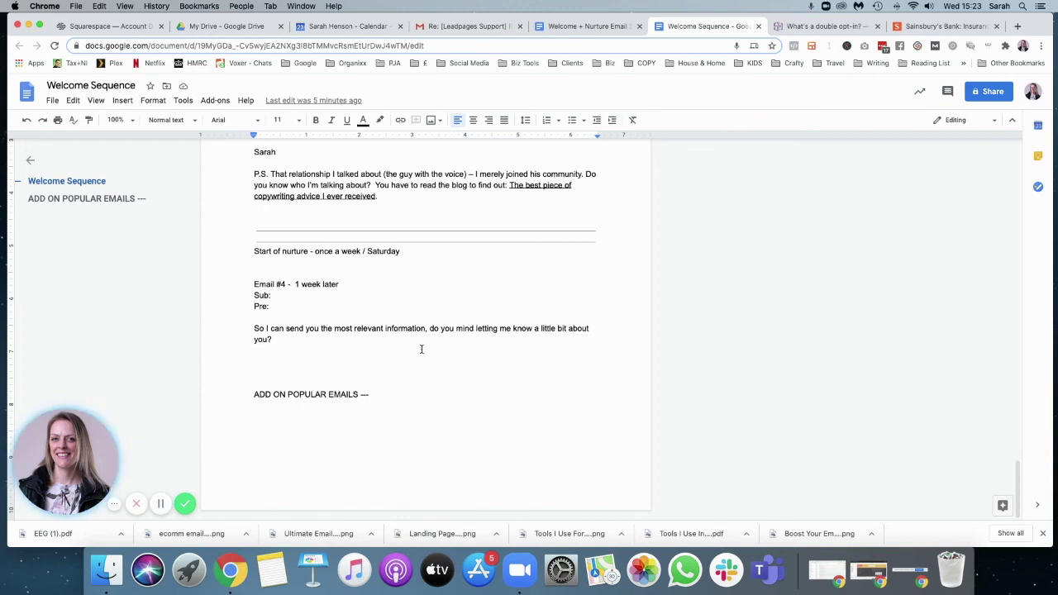
{"action": "triple_click", "coordinate": [298, 374]}
{"action": "key", "text": "BackSpace"}
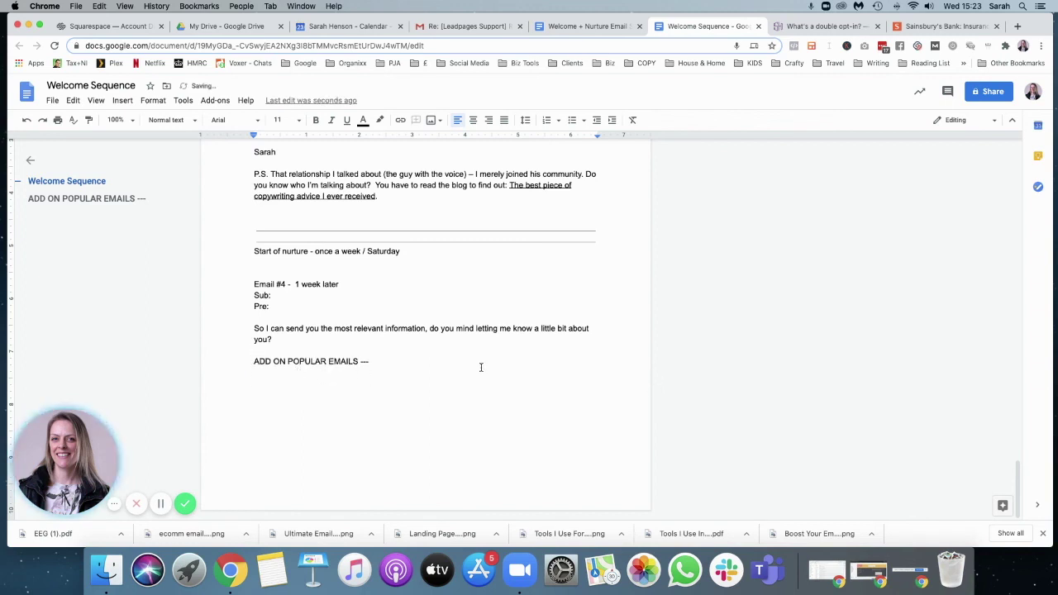